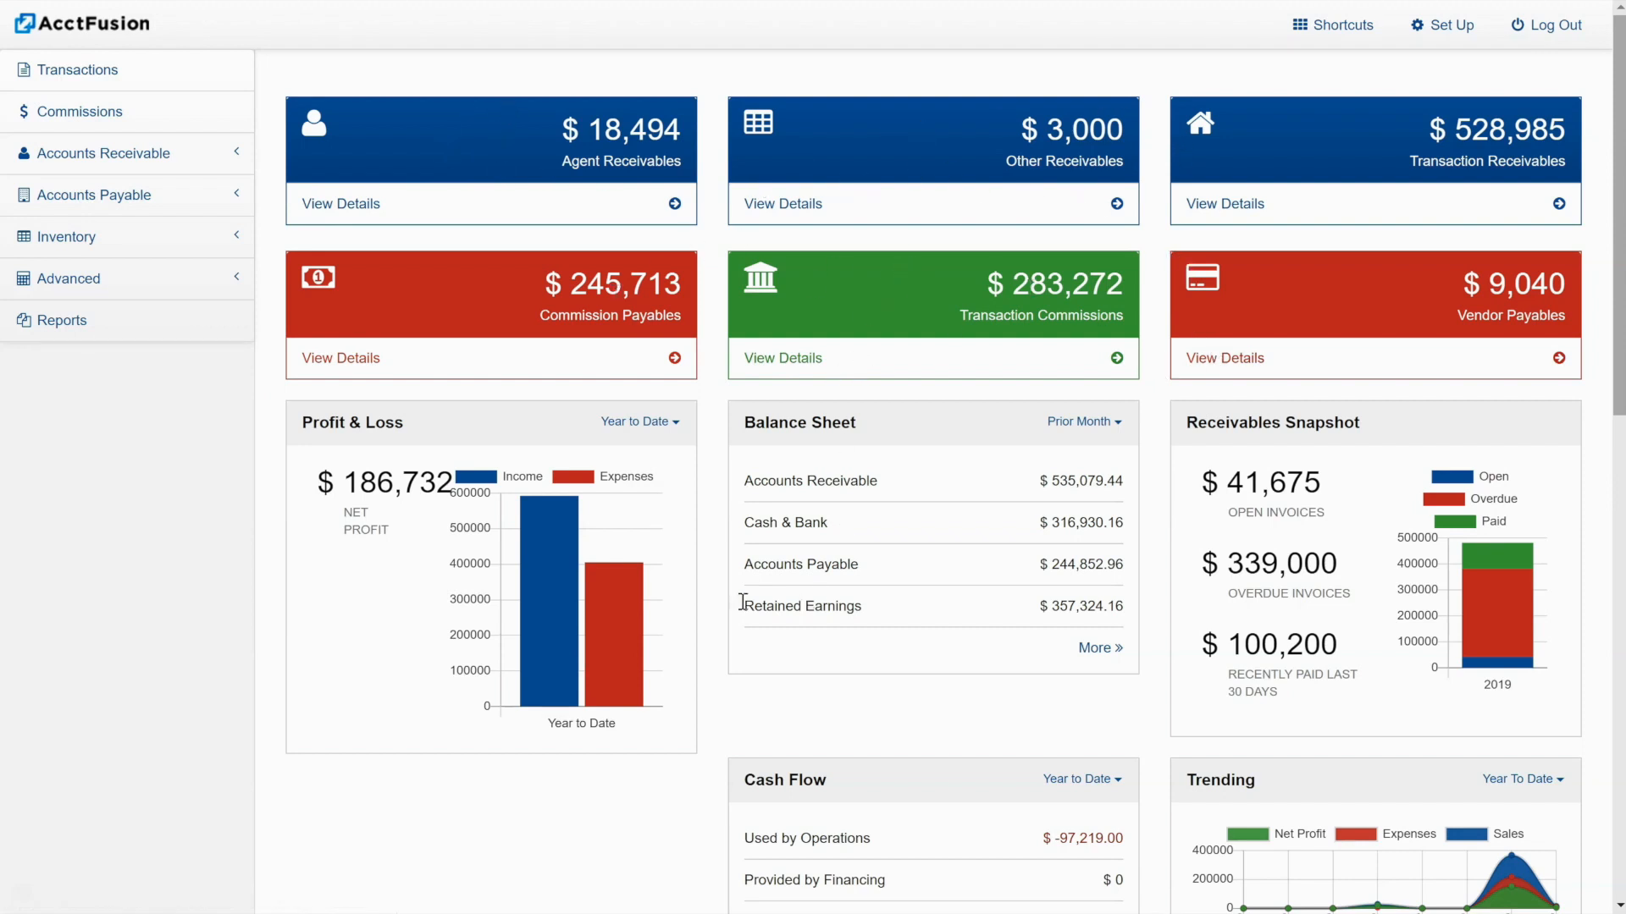
Review the dashboard's financial summaries, including the Profit & Loss period options and the Trending chart
{"action": "scroll", "coordinate": [383, 555], "scroll_direction": "down", "scroll_amount": 3}
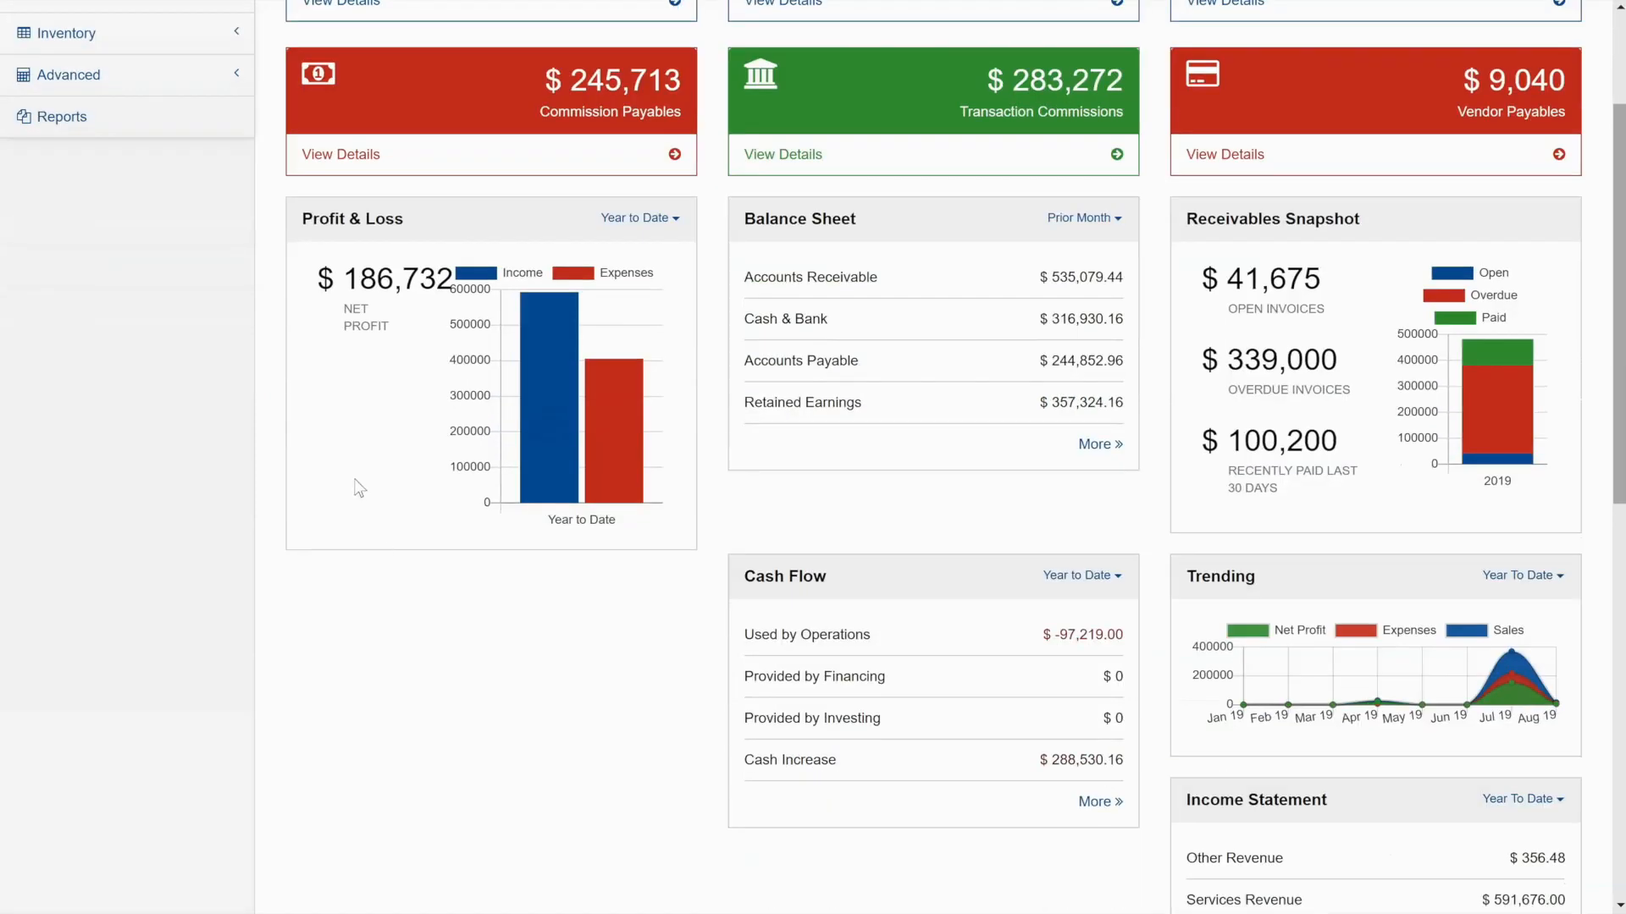
{"action": "left_click", "coordinate": [653, 222]}
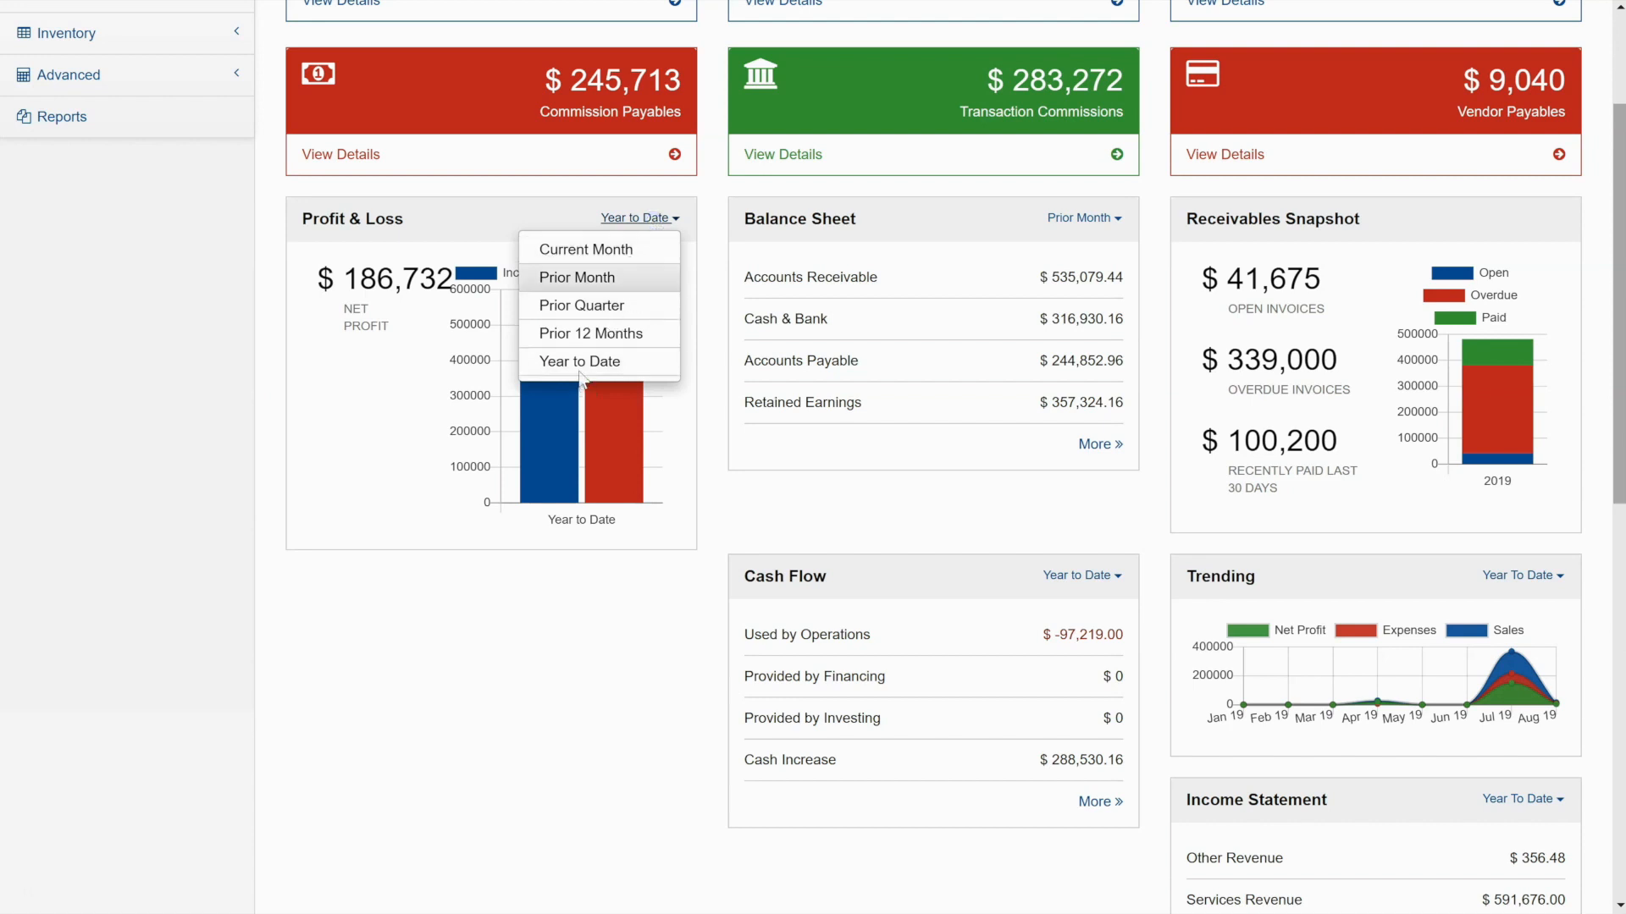
{"action": "left_click", "coordinate": [480, 220]}
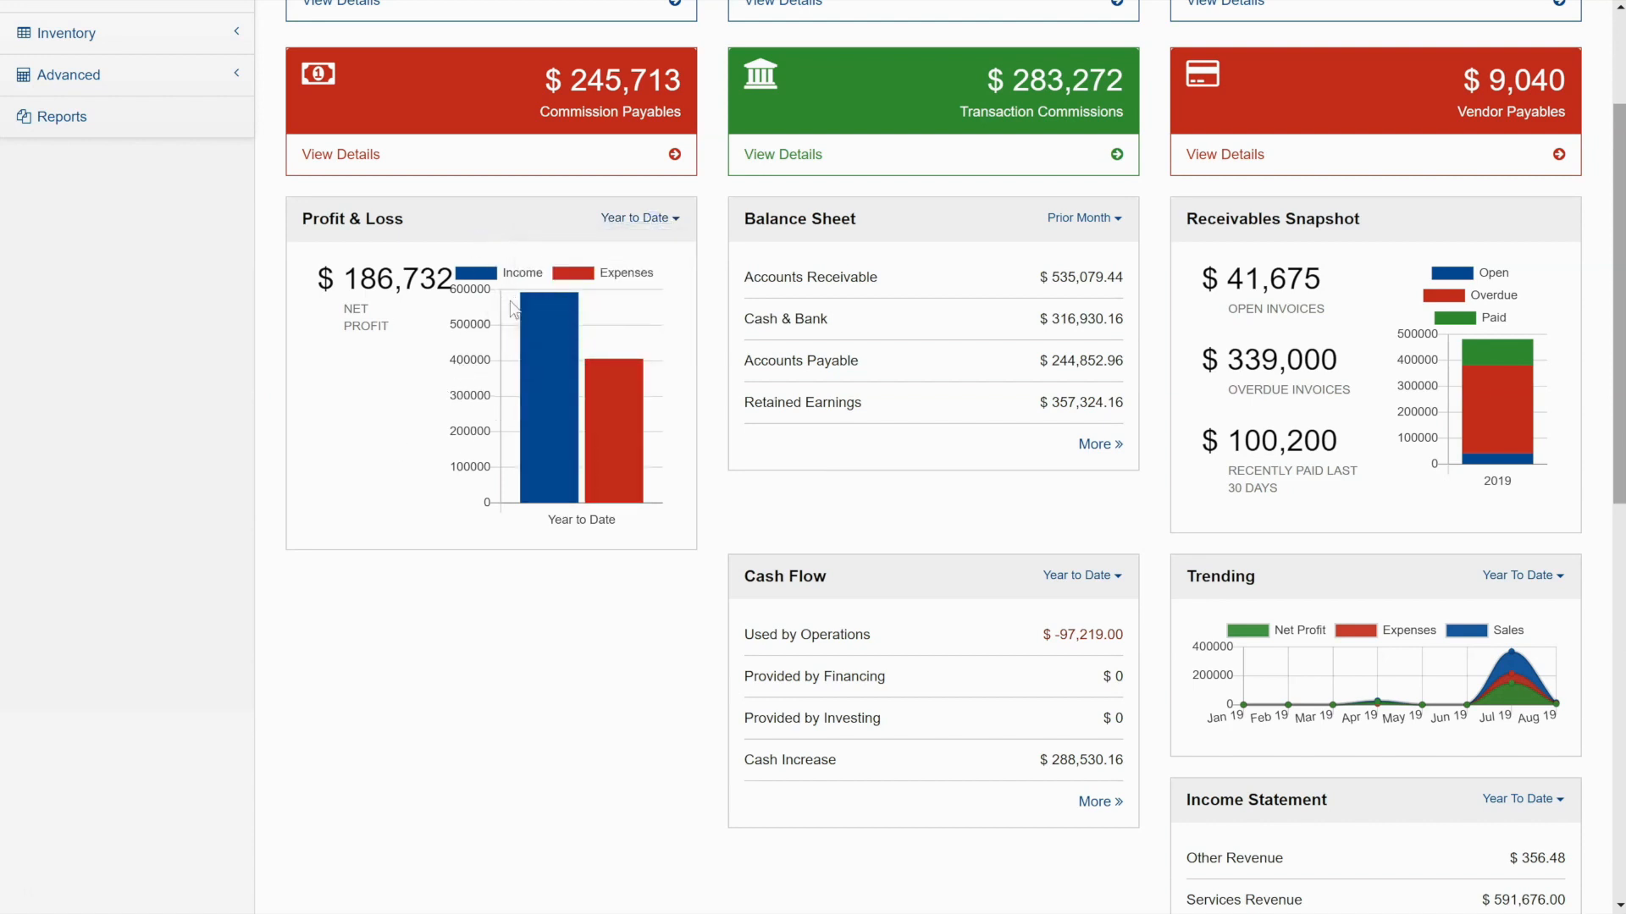
{"action": "mouse_move", "coordinate": [527, 398]}
{"action": "mouse_move", "coordinate": [613, 385]}
{"action": "mouse_move", "coordinate": [1512, 661]}
{"action": "scroll", "coordinate": [980, 389], "scroll_direction": "down", "scroll_amount": 1}
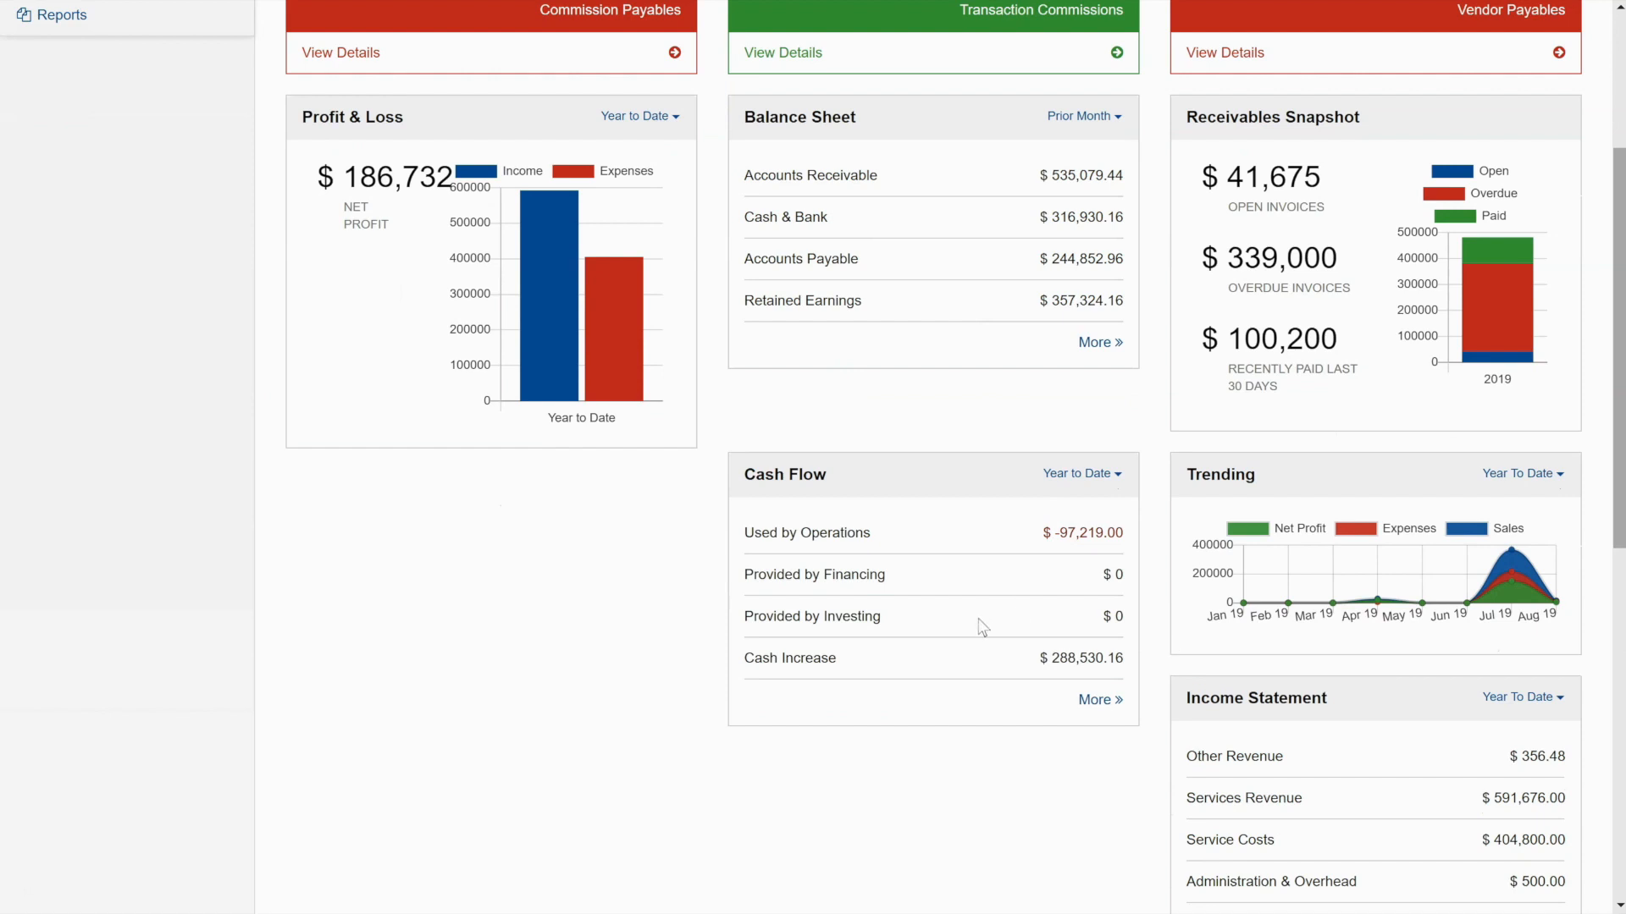
Generate the full Balance Sheet report dated 7/31/2019, read through its accounts, and close it
{"action": "left_click", "coordinate": [1094, 343]}
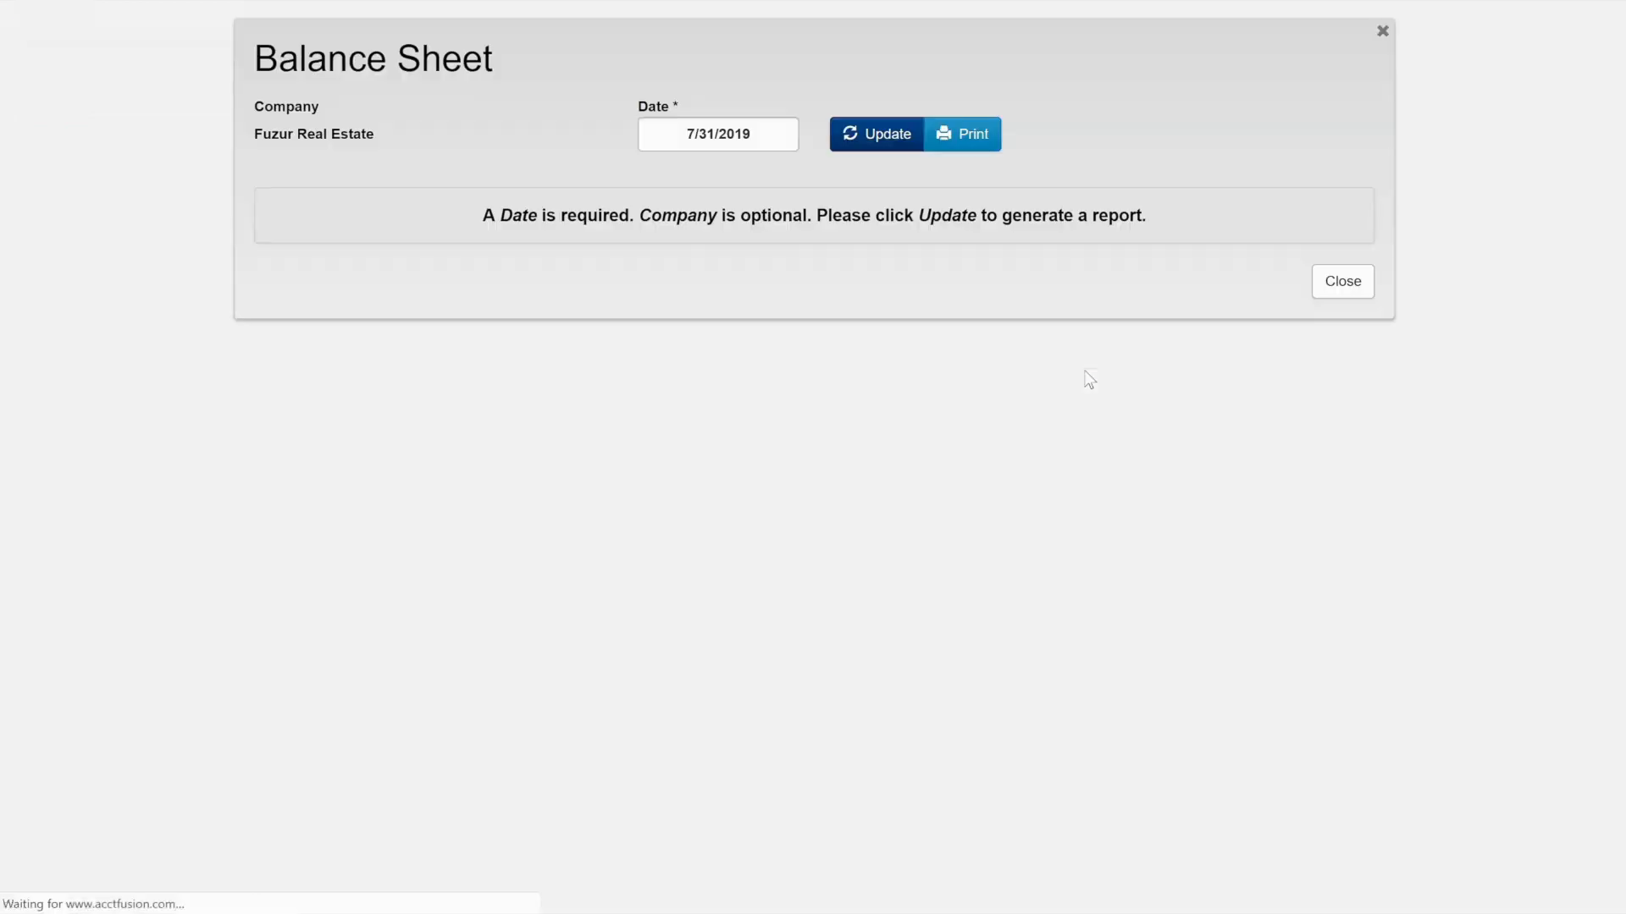
{"action": "left_click", "coordinate": [873, 142]}
{"action": "scroll", "coordinate": [1143, 355], "scroll_direction": "down", "scroll_amount": 7}
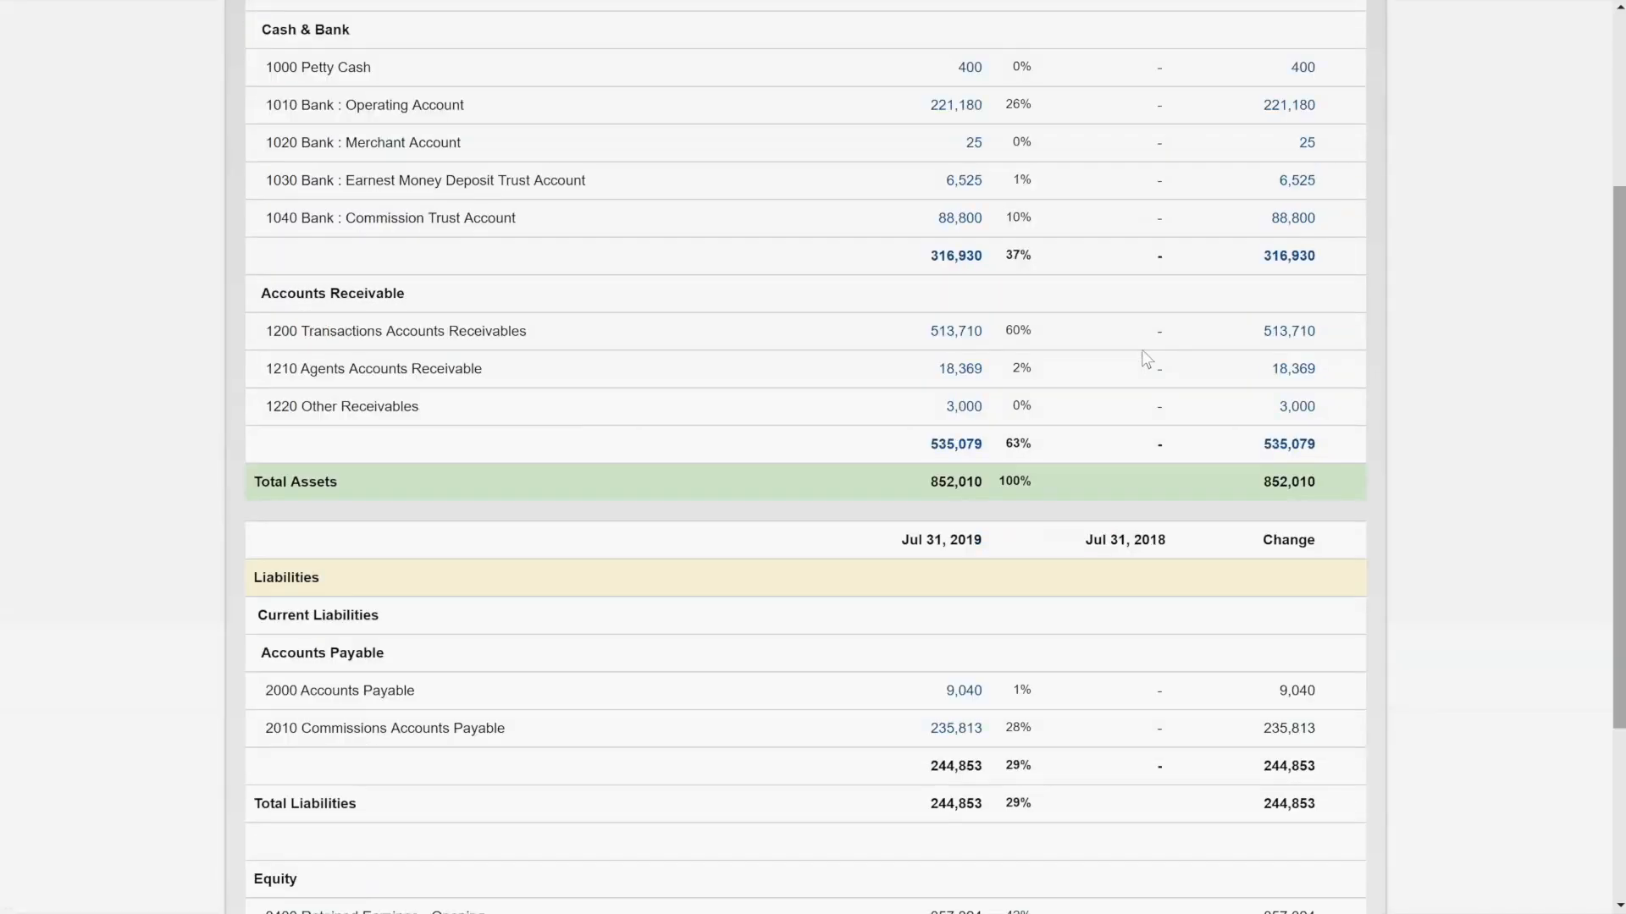
{"action": "scroll", "coordinate": [1142, 348], "scroll_direction": "up", "scroll_amount": 7}
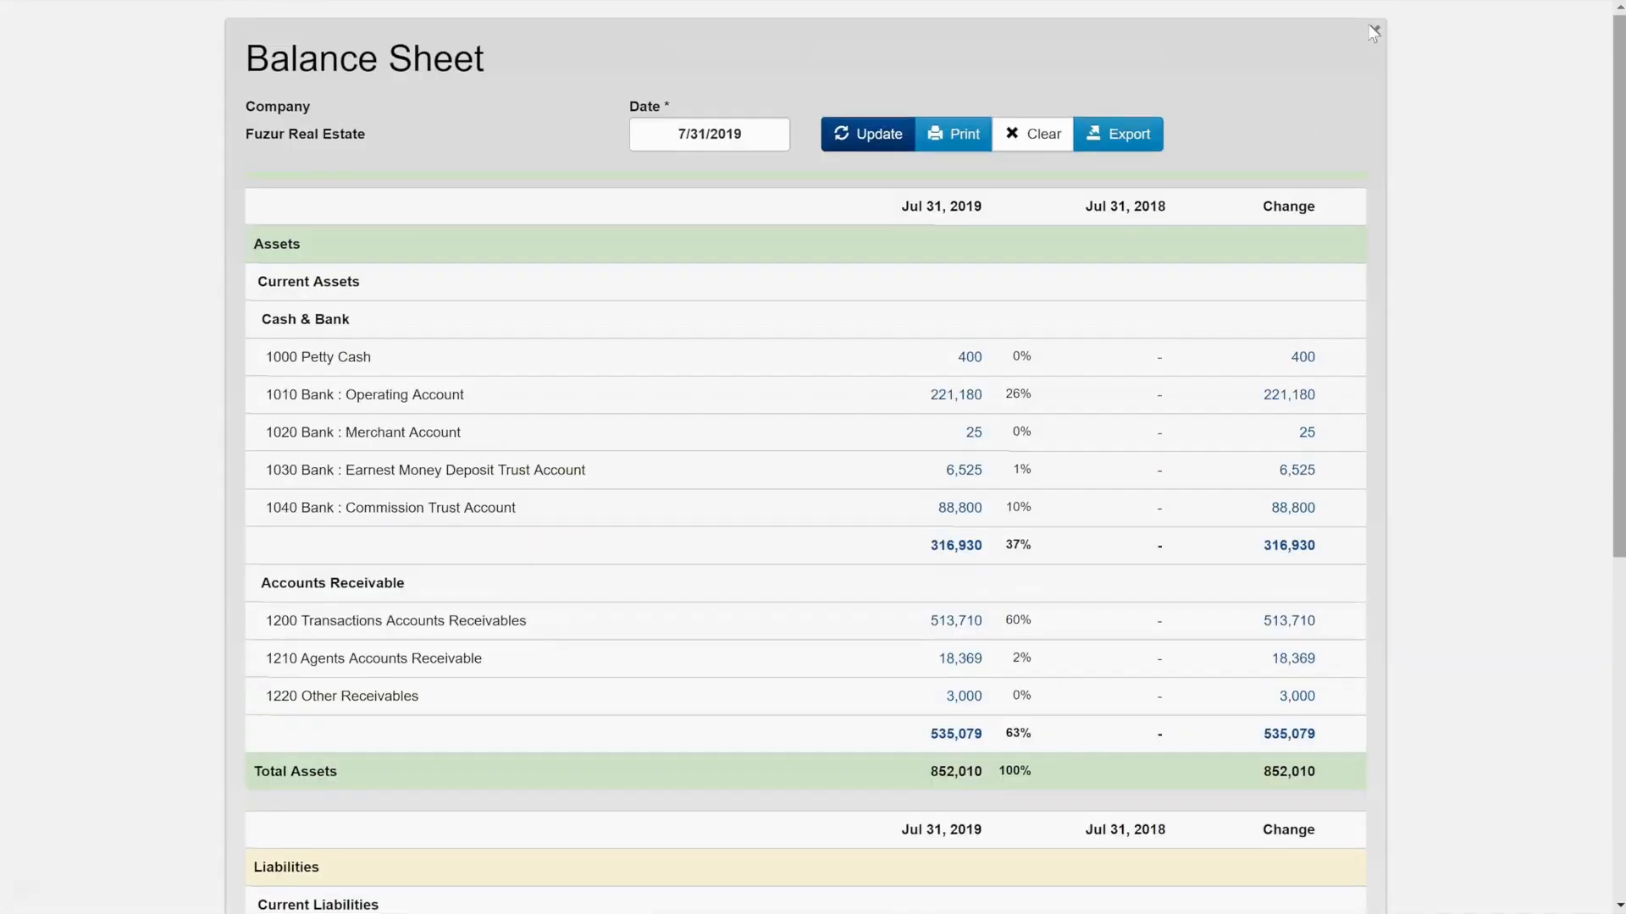
{"action": "left_click", "coordinate": [1374, 34]}
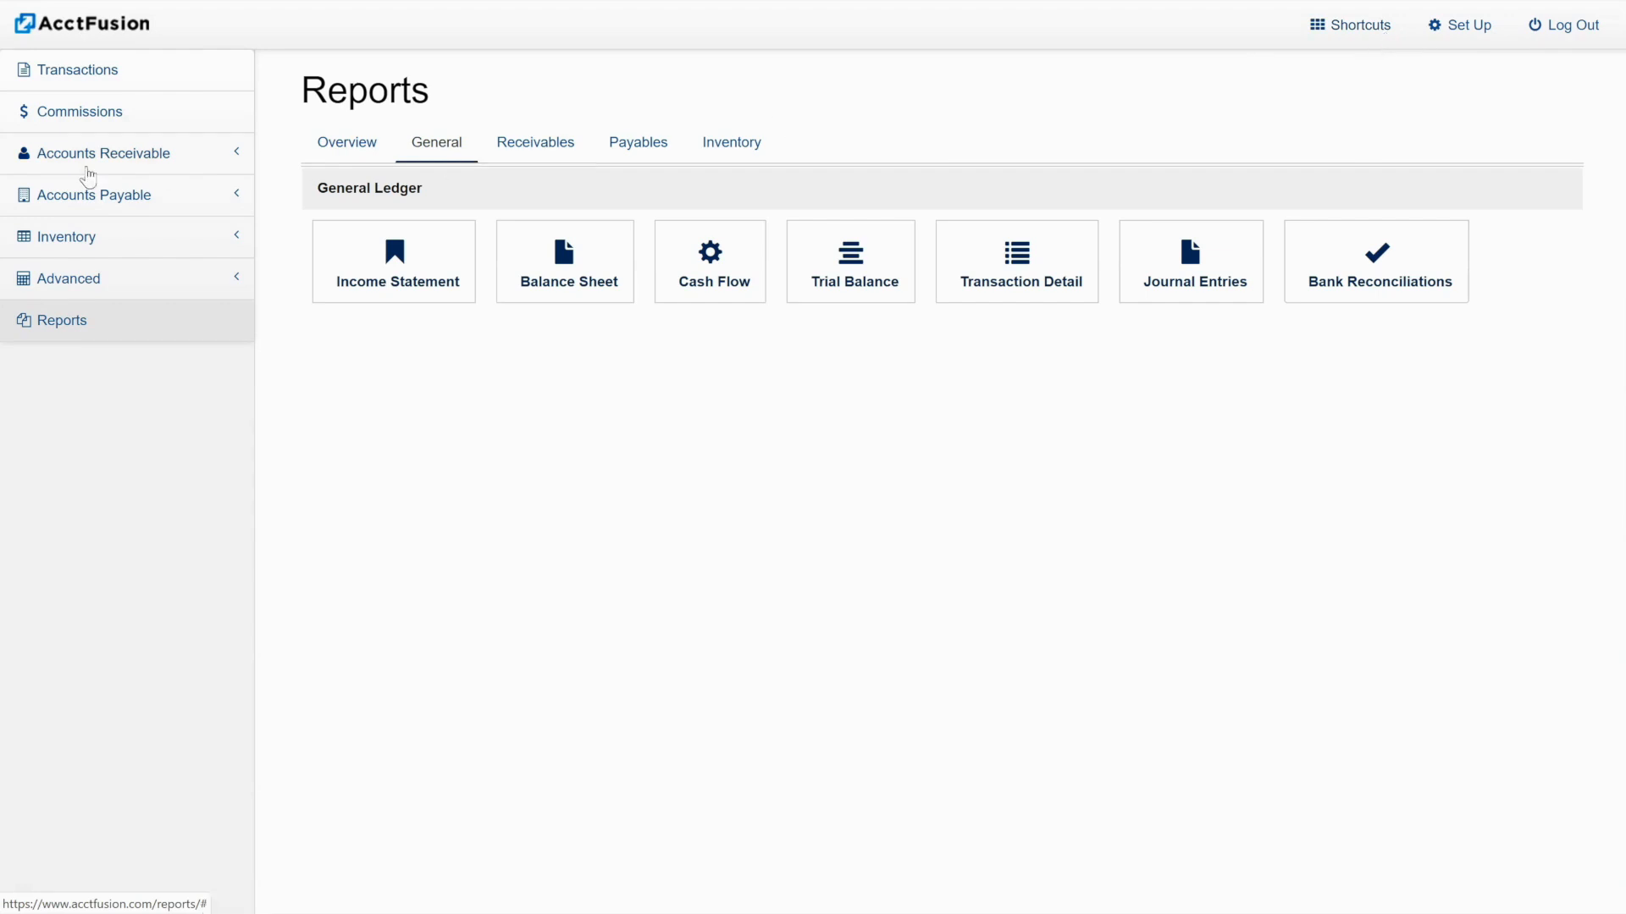
Return to the dashboard and display the list of companies from the system setup
{"action": "left_click", "coordinate": [78, 35]}
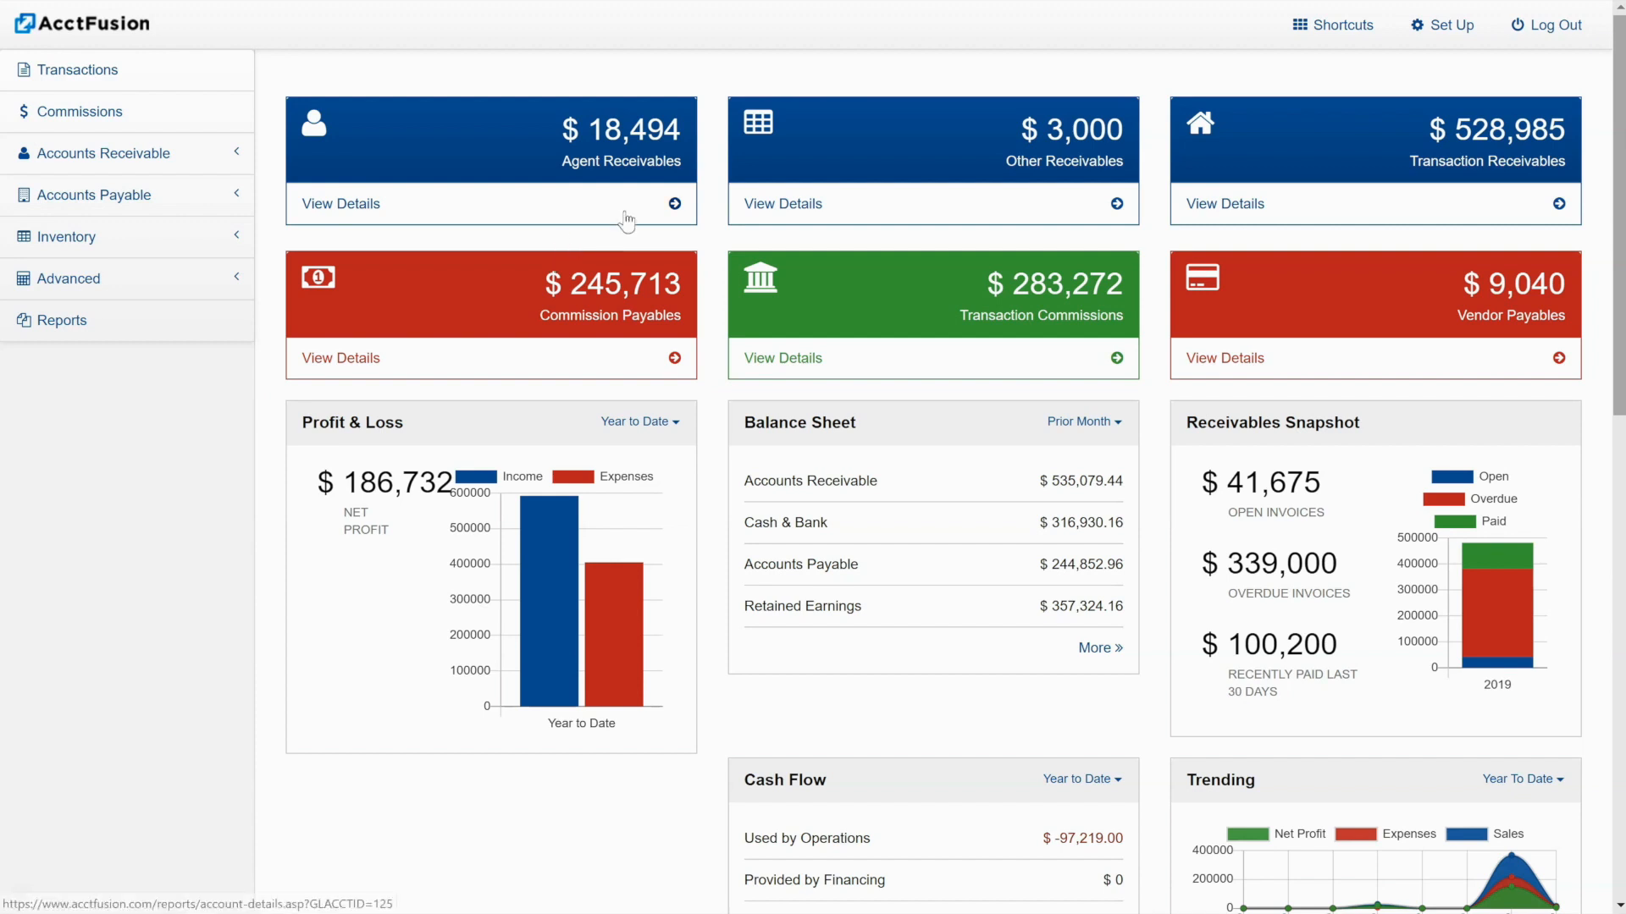
{"action": "left_click", "coordinate": [1440, 25]}
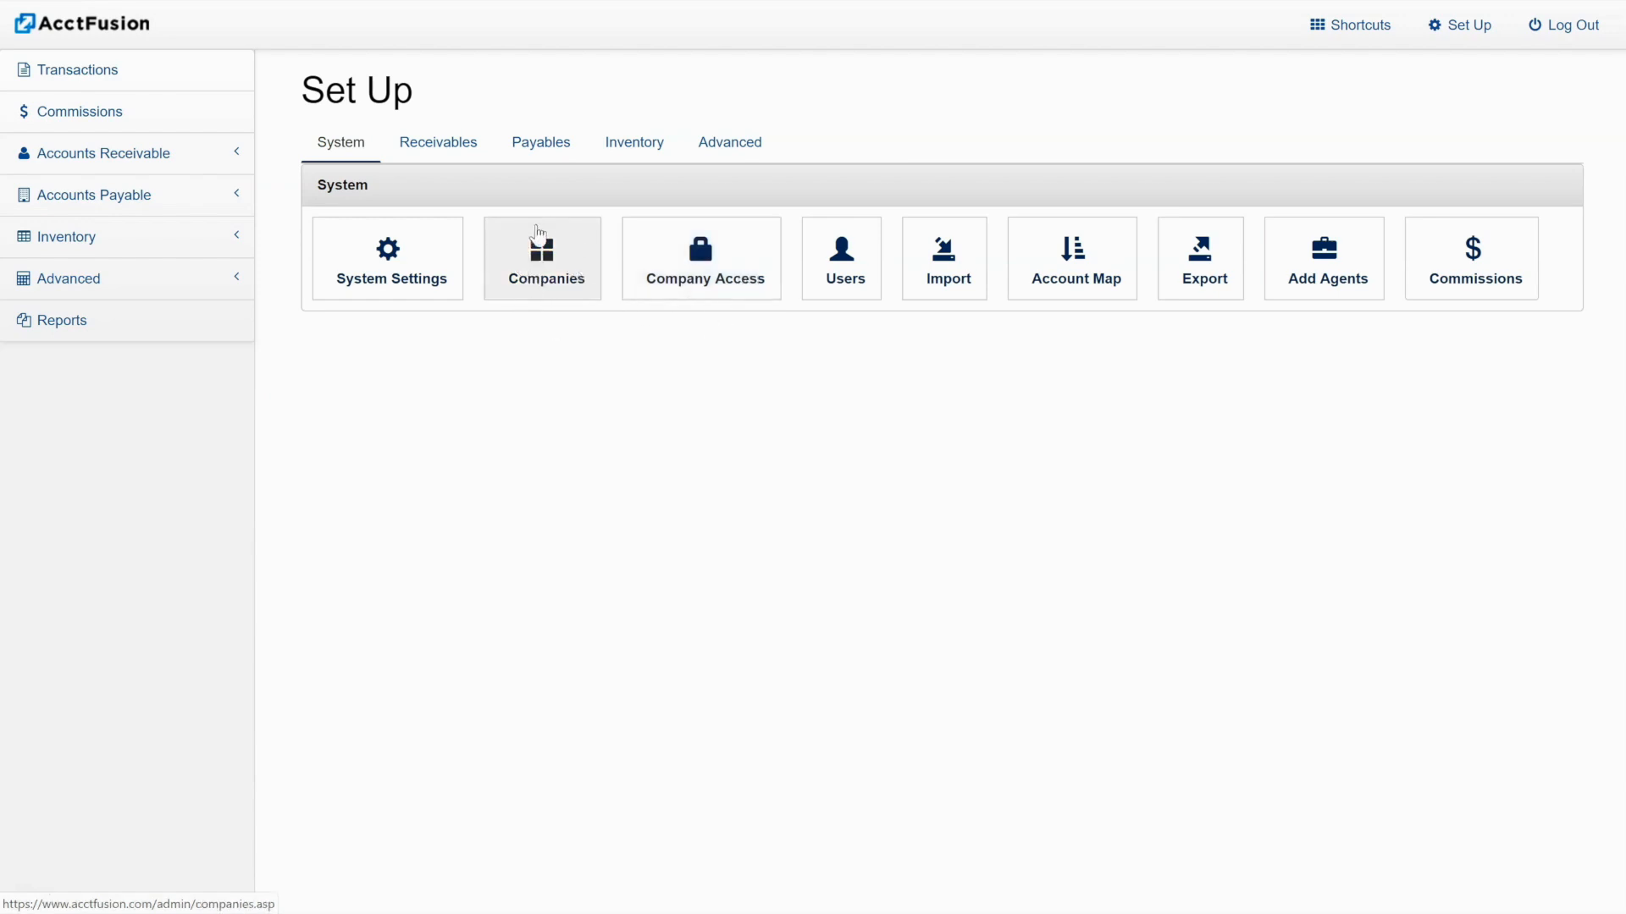
{"action": "left_click", "coordinate": [523, 276]}
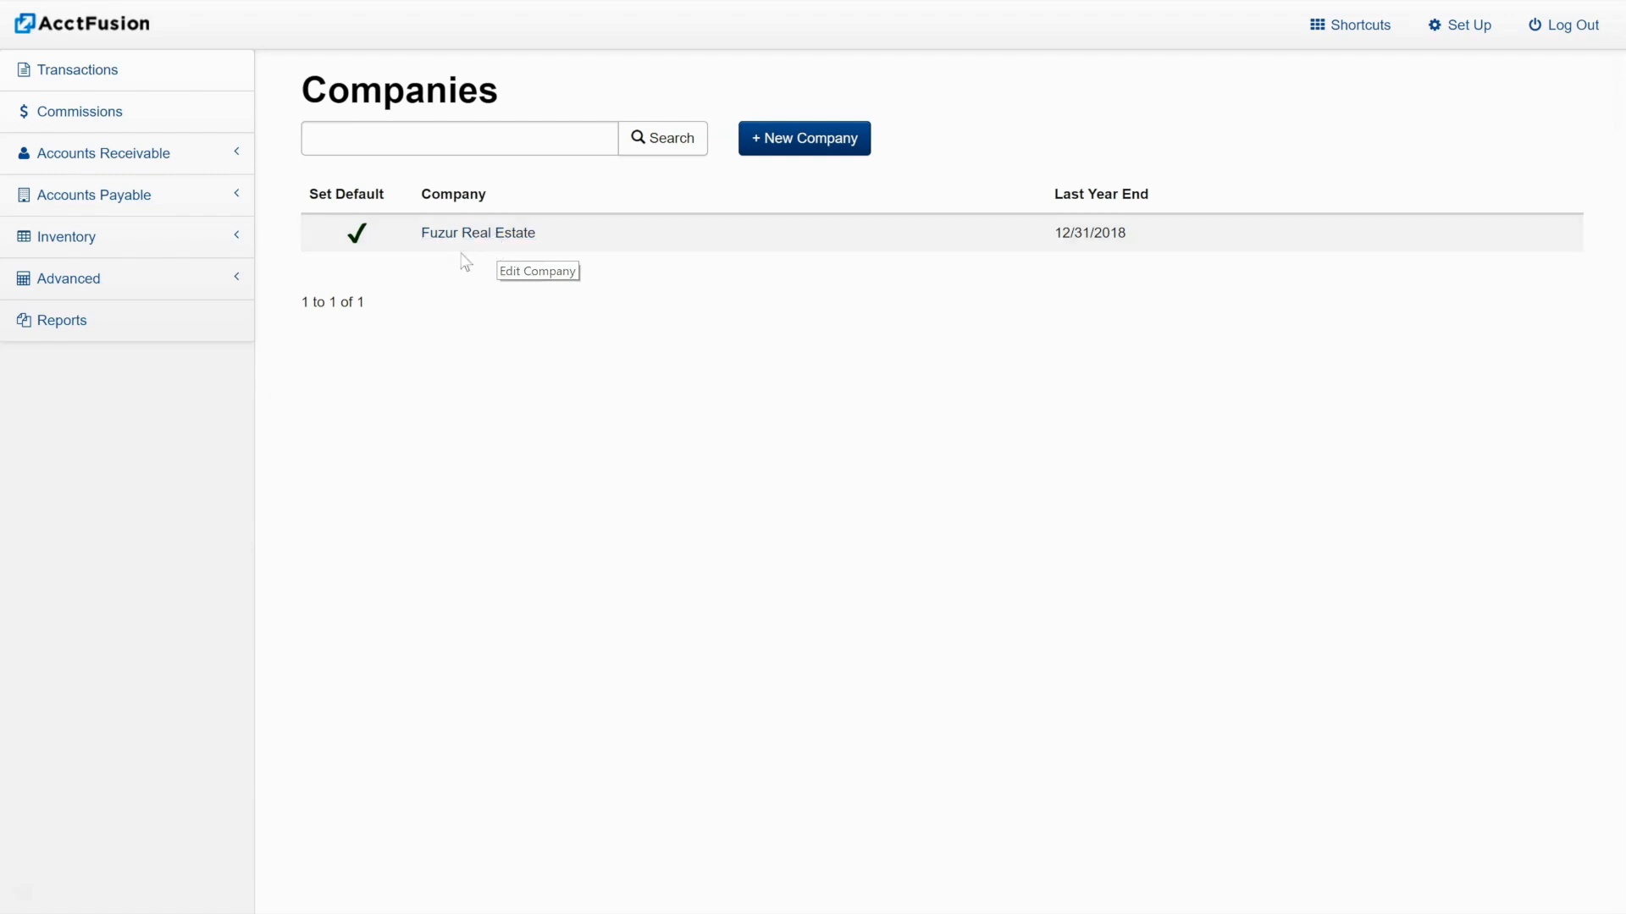
View the inventory setup options and return to the system setup options
{"action": "left_click", "coordinate": [1467, 32]}
{"action": "left_click", "coordinate": [631, 142]}
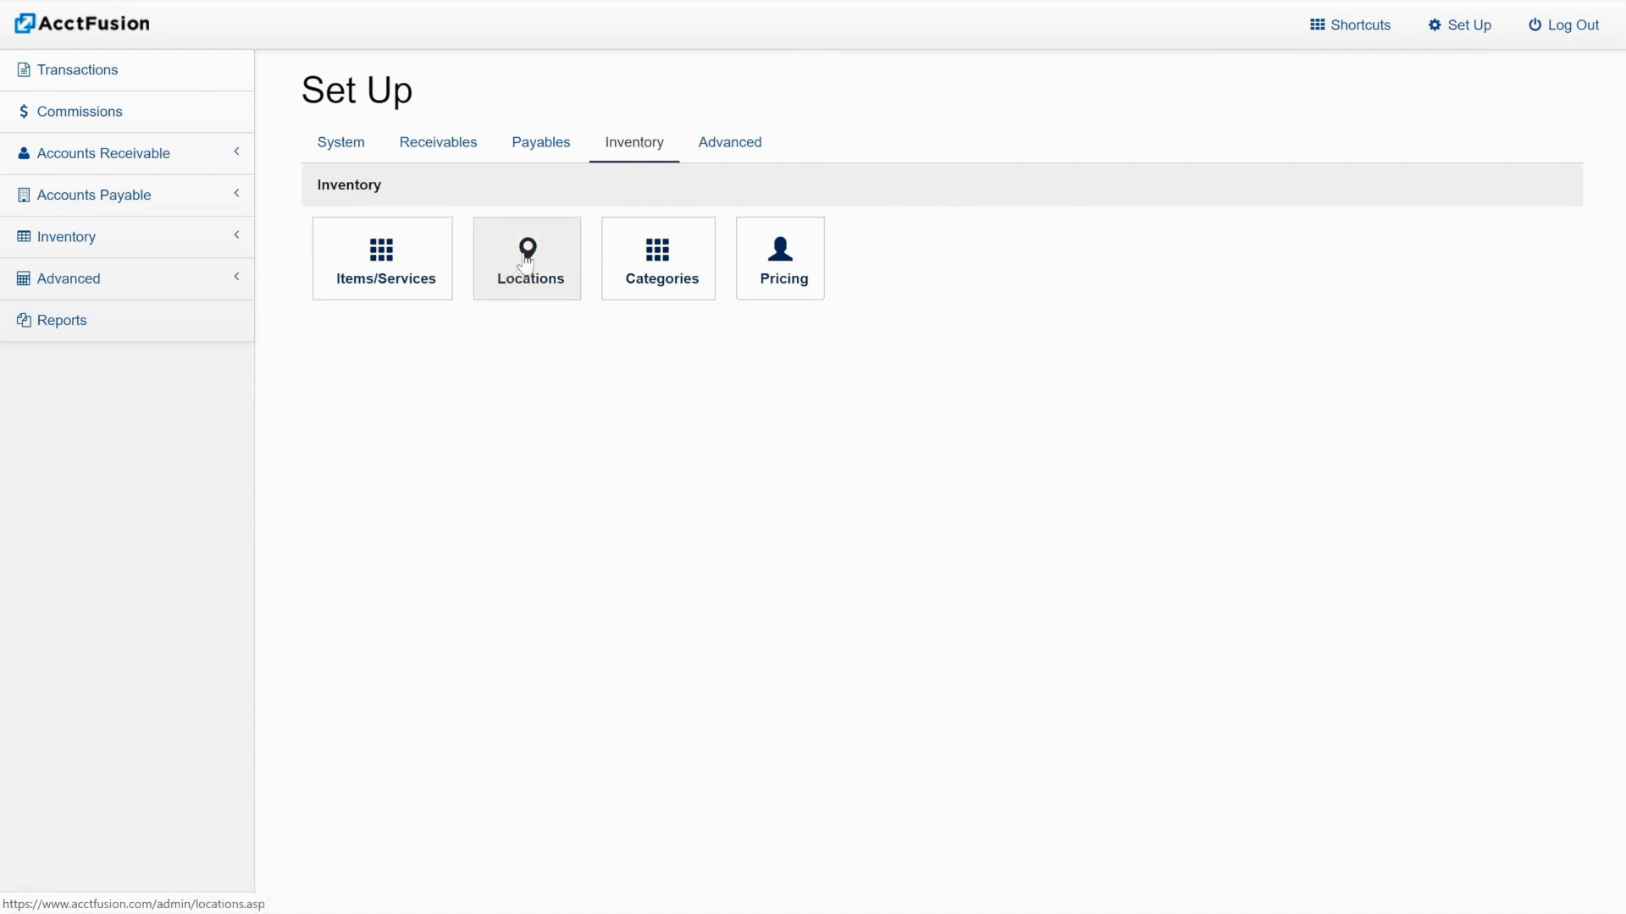
{"action": "left_click", "coordinate": [341, 150]}
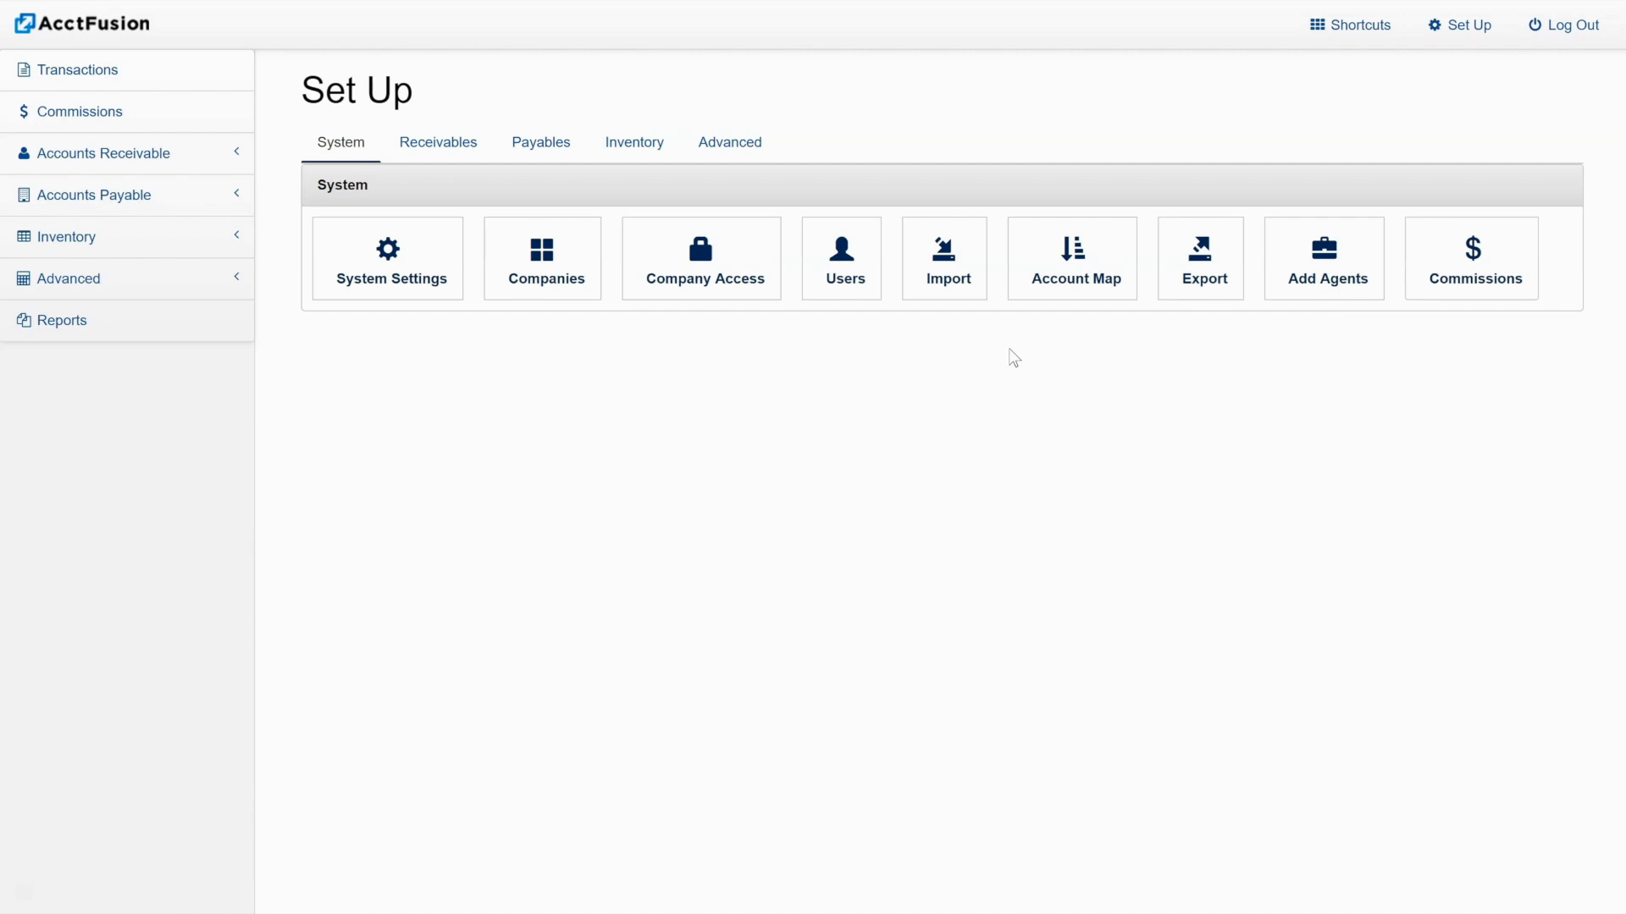
Bring up the example trial balance spreadsheet in Excel over the Import Data page, examine its columns, and minimize it
{"action": "left_click", "coordinate": [958, 286]}
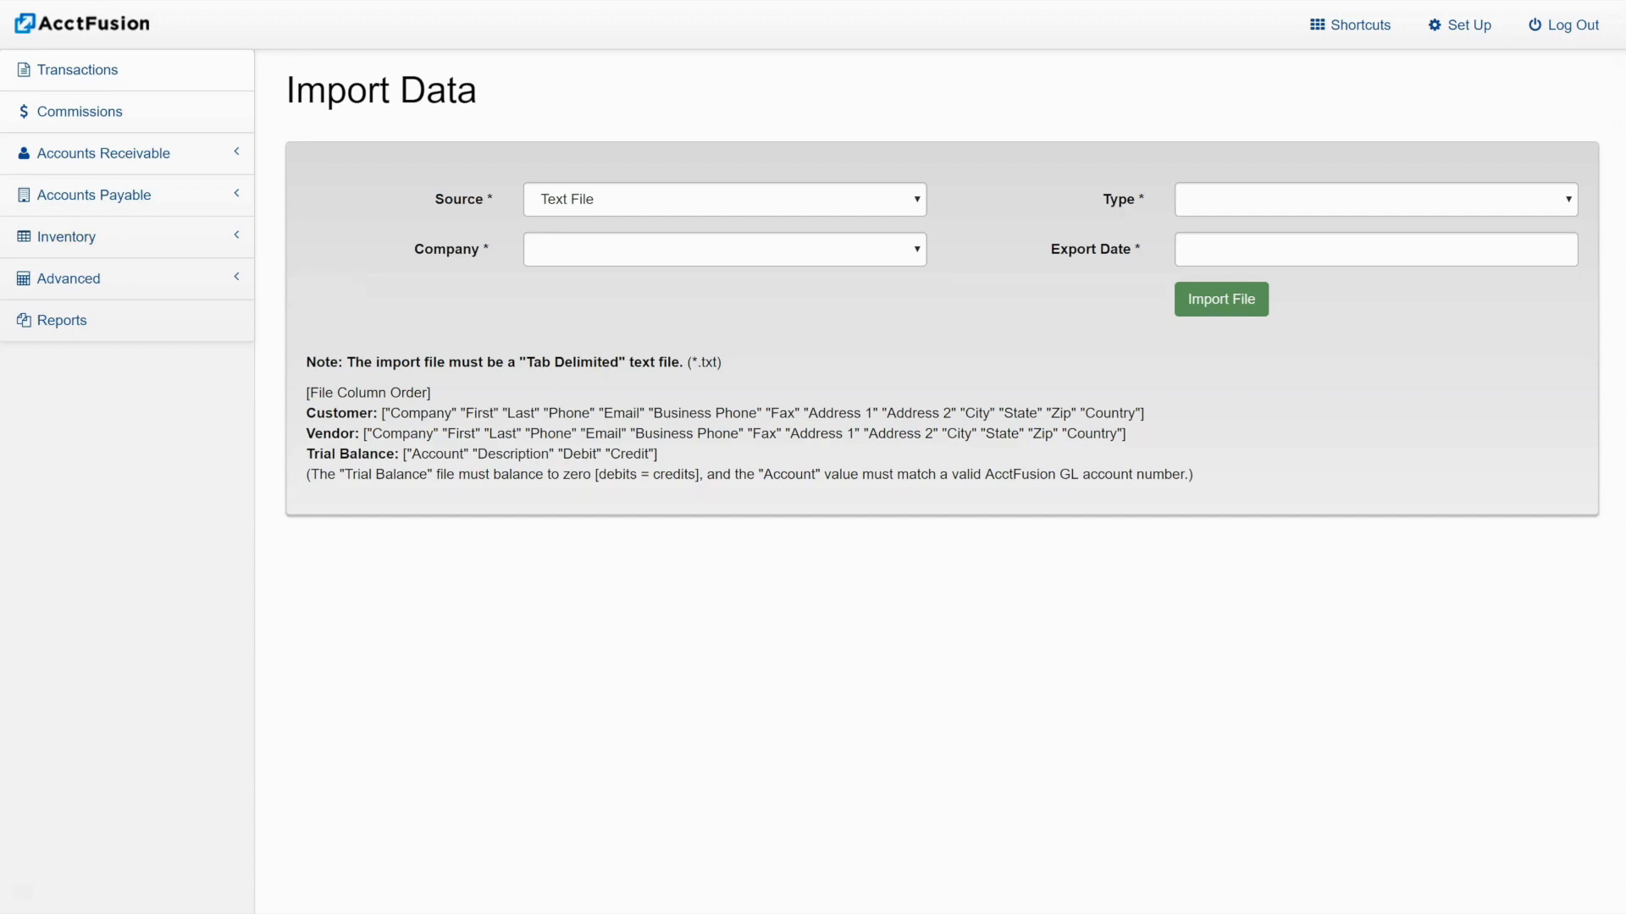
{"action": "left_click_drag", "start_coordinate": [0, 339], "coordinate": [1234, 32]}
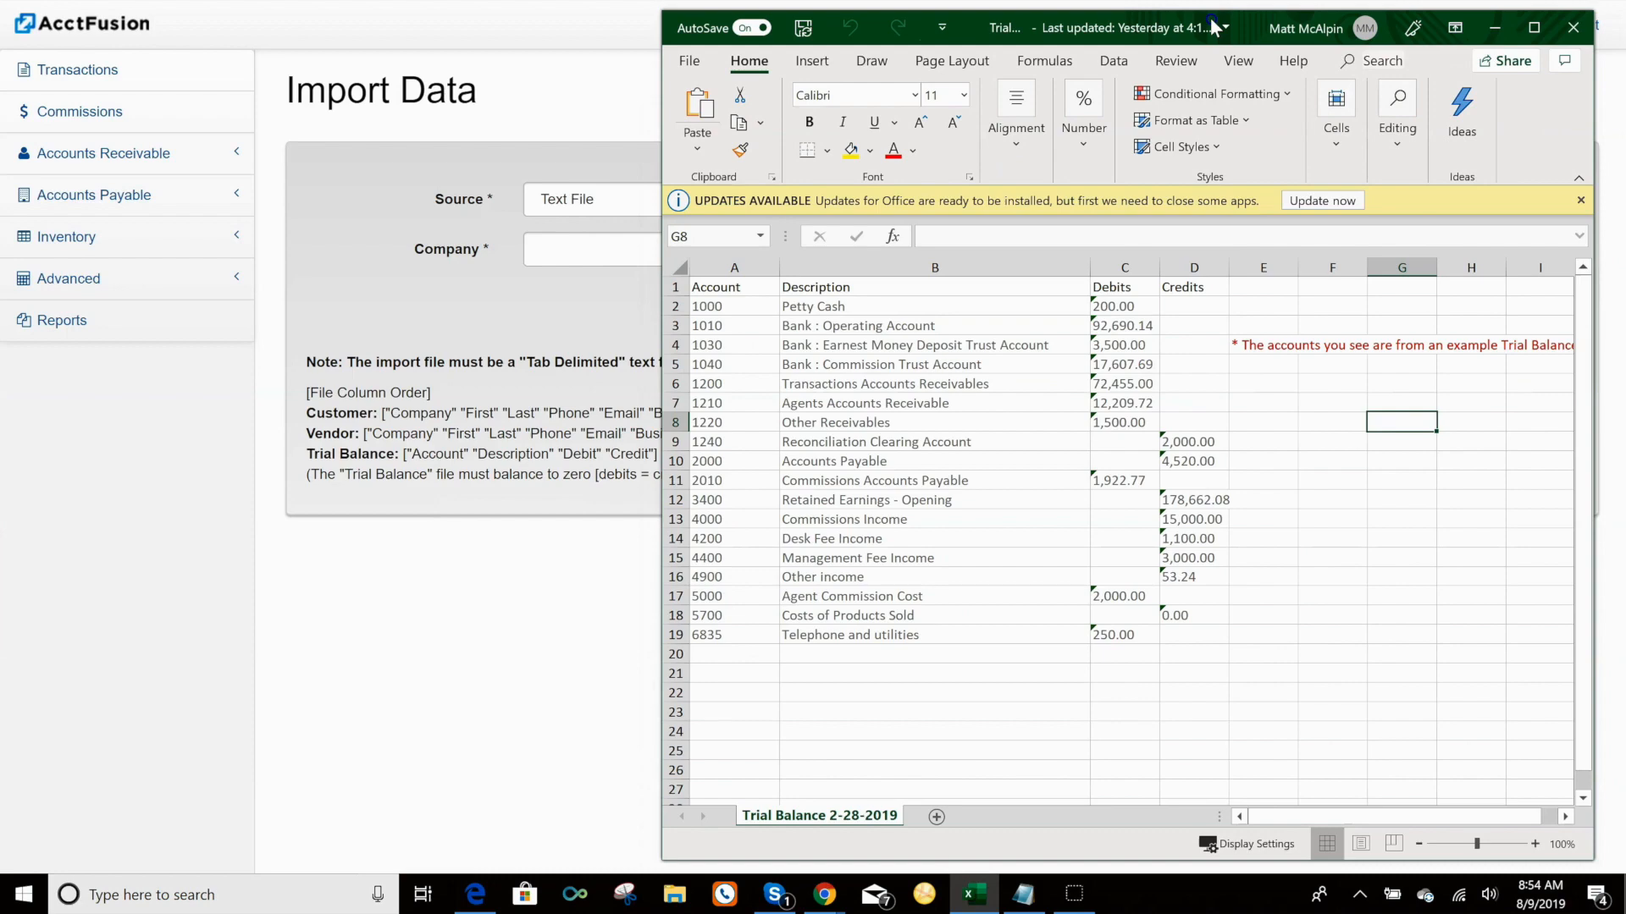
{"action": "left_click_drag", "start_coordinate": [1212, 26], "coordinate": [1220, 34]}
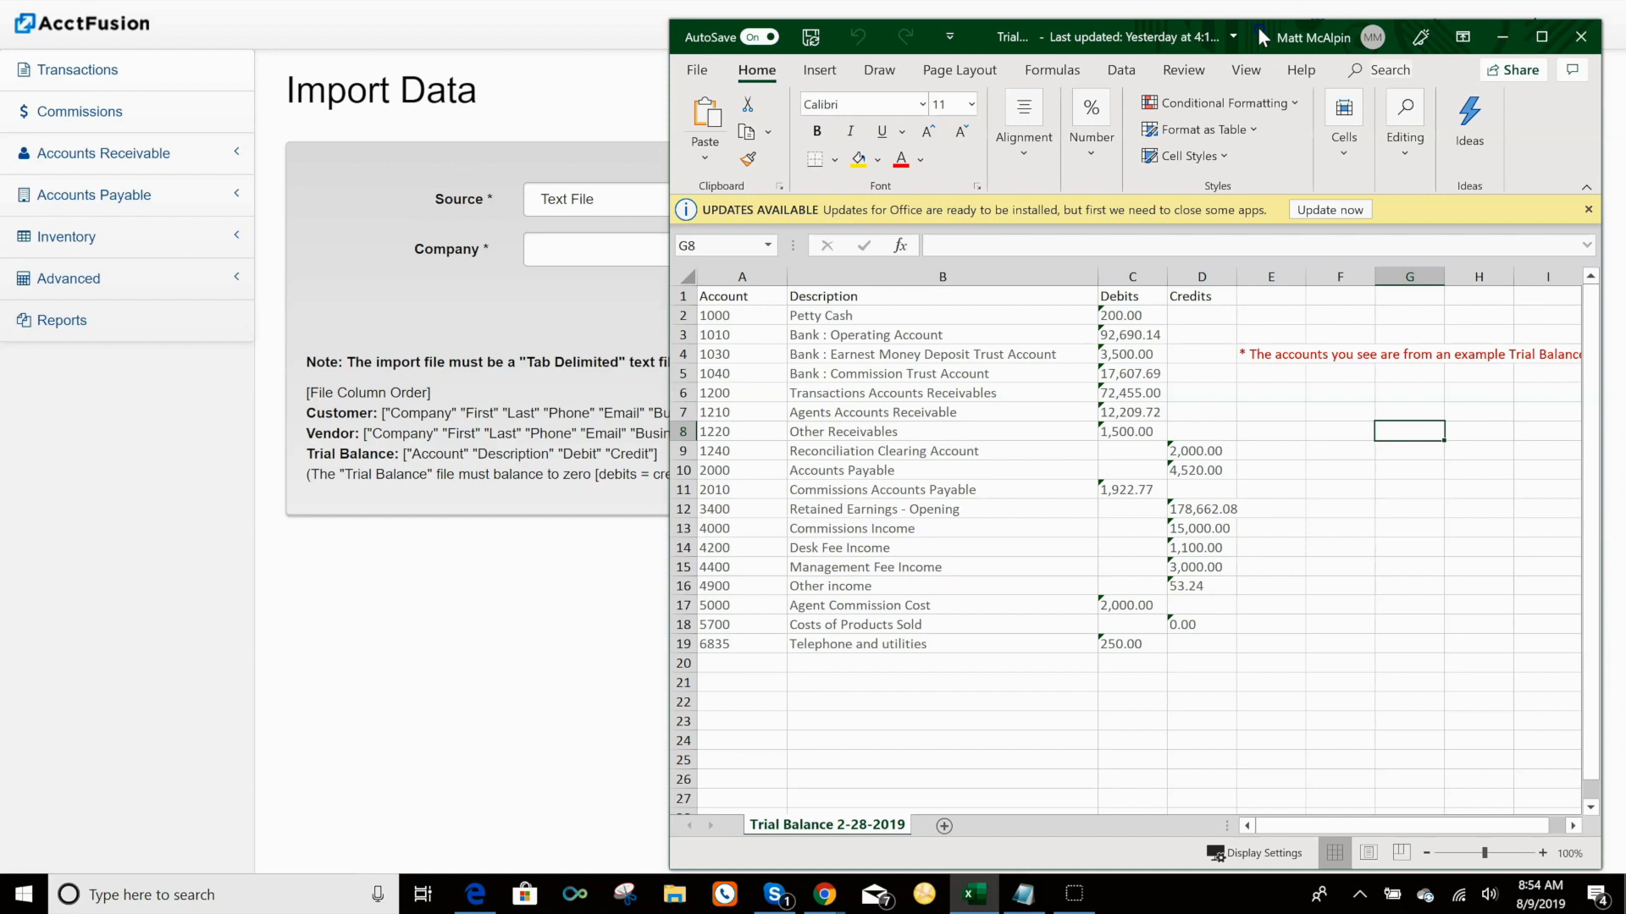
{"action": "left_click_drag", "start_coordinate": [1259, 37], "coordinate": [1248, 41]}
{"action": "left_click", "coordinate": [1487, 40]}
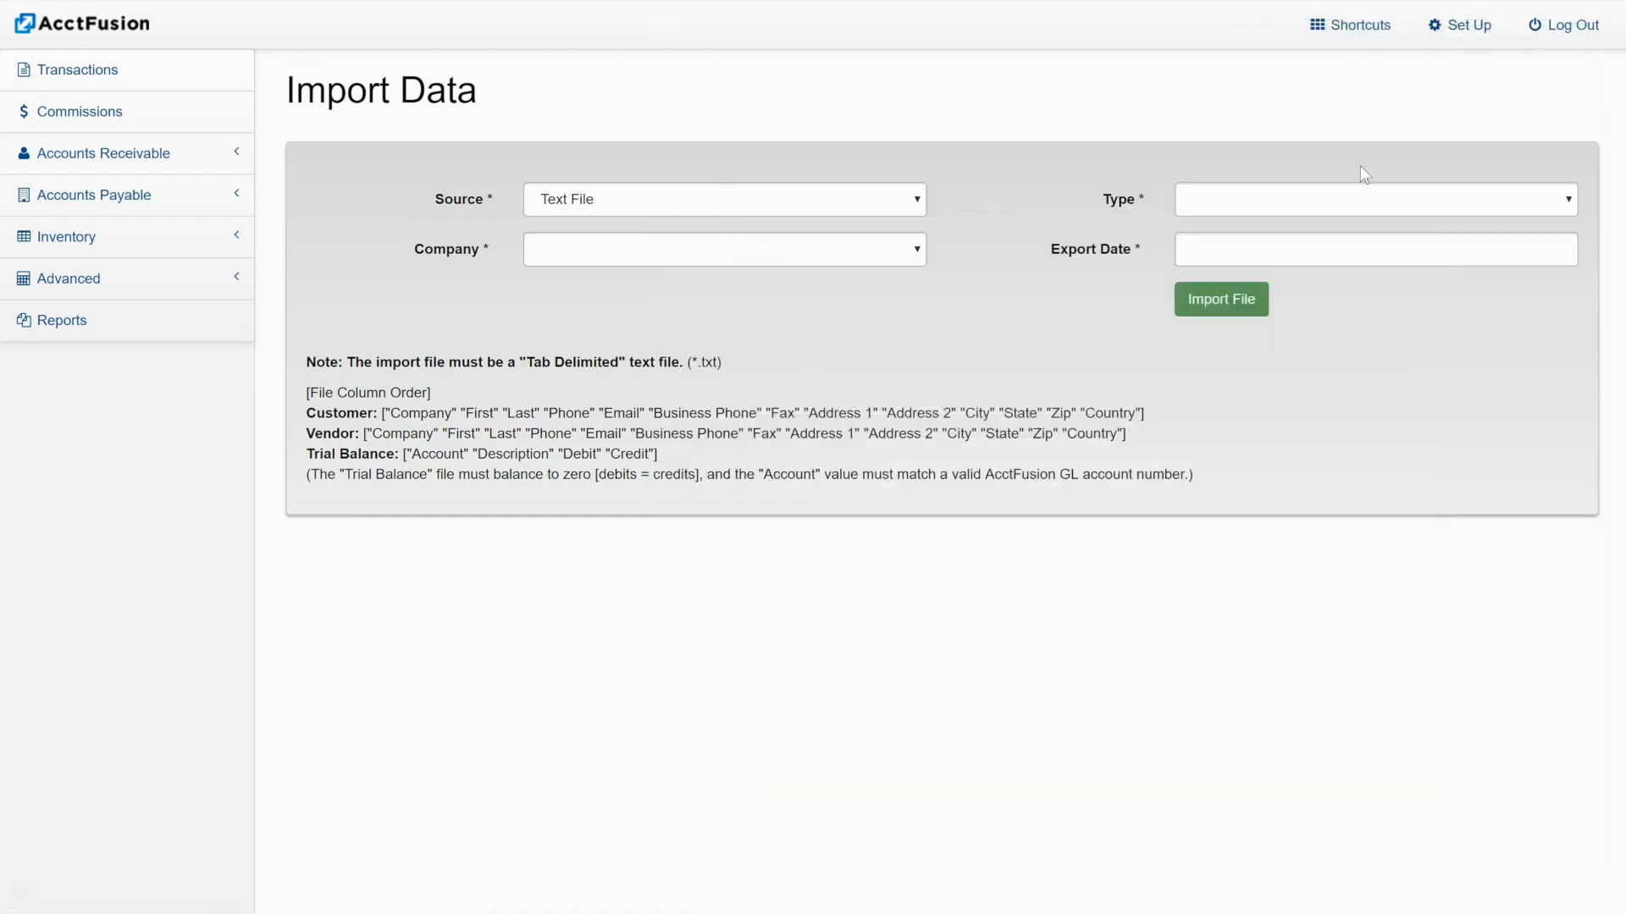
View the receivables and payables setup options
{"action": "left_click", "coordinate": [1470, 26]}
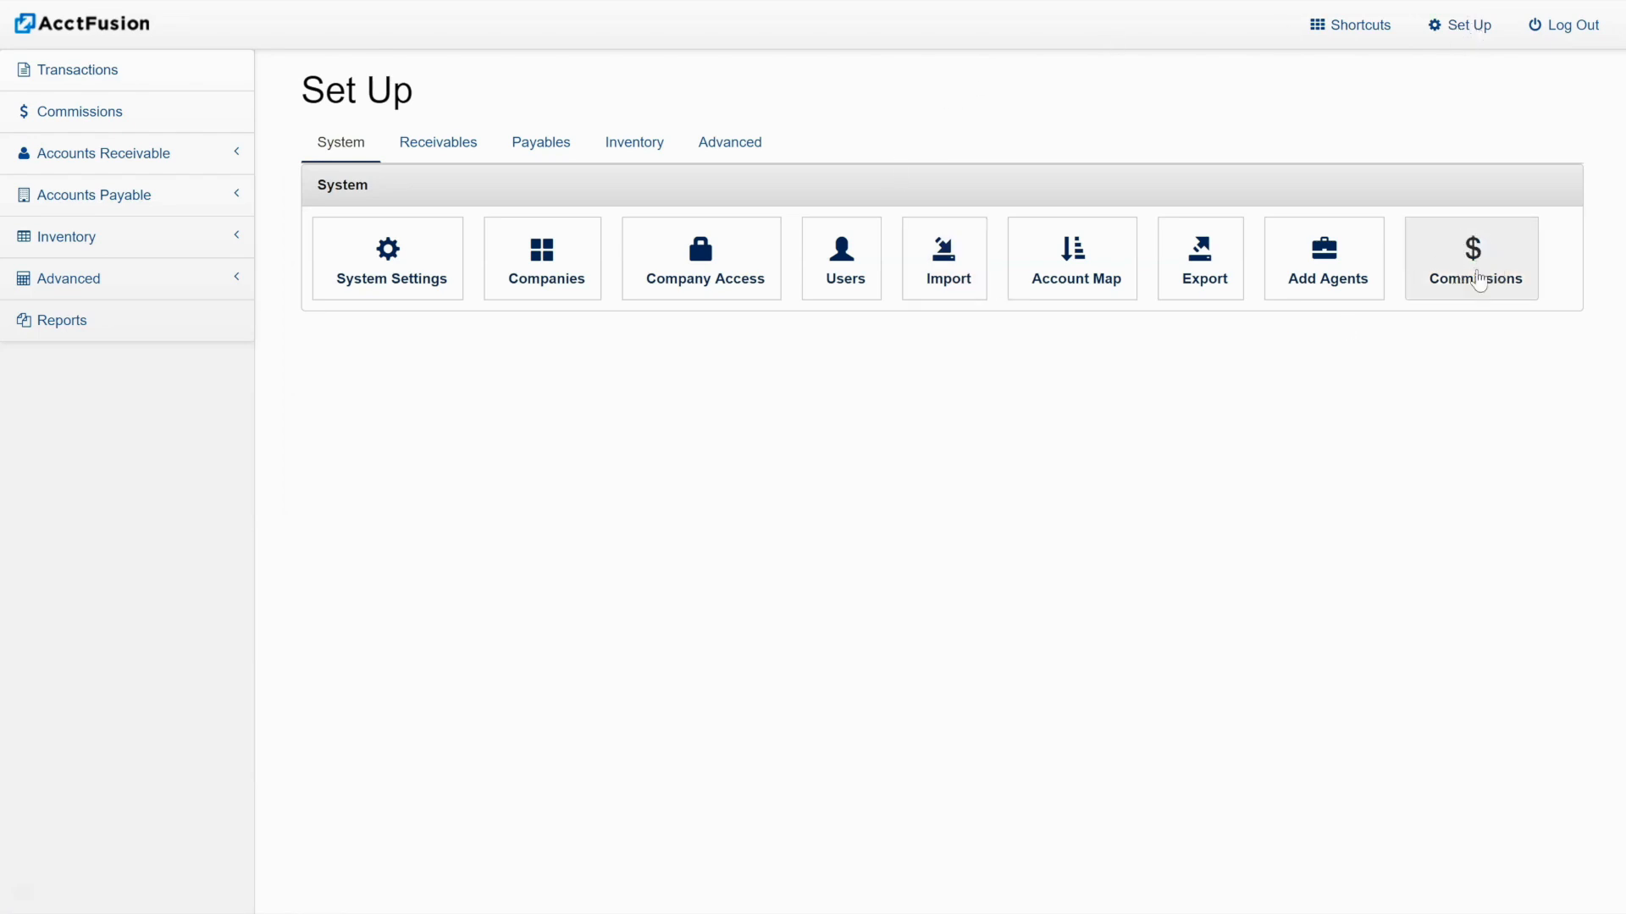
{"action": "left_click", "coordinate": [451, 144]}
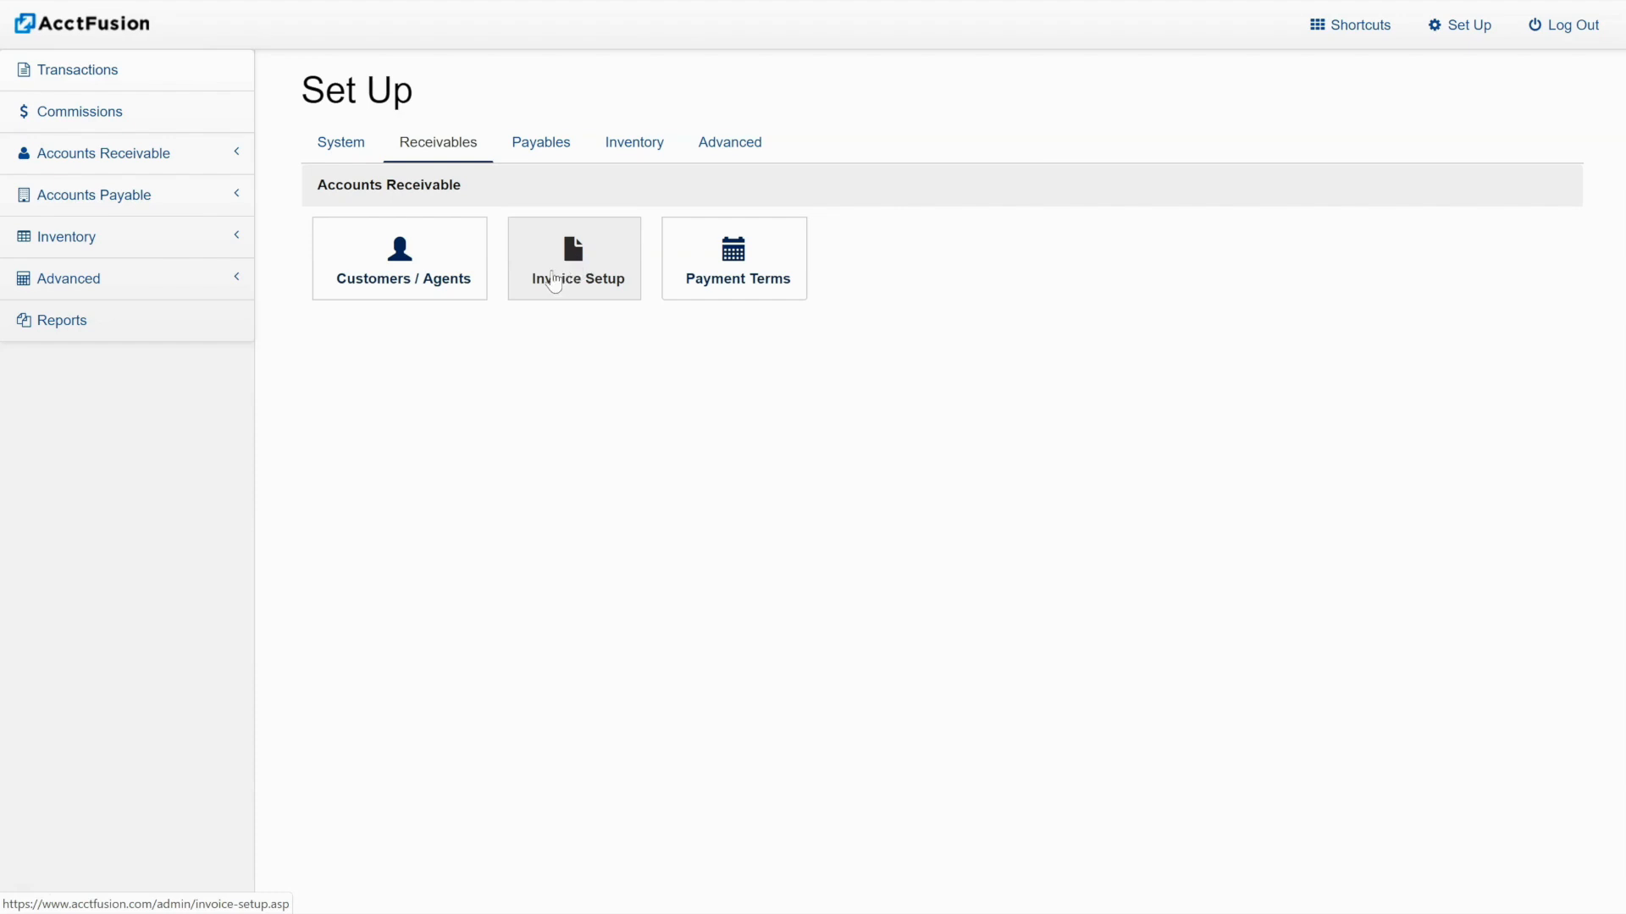
{"action": "left_click", "coordinate": [539, 150]}
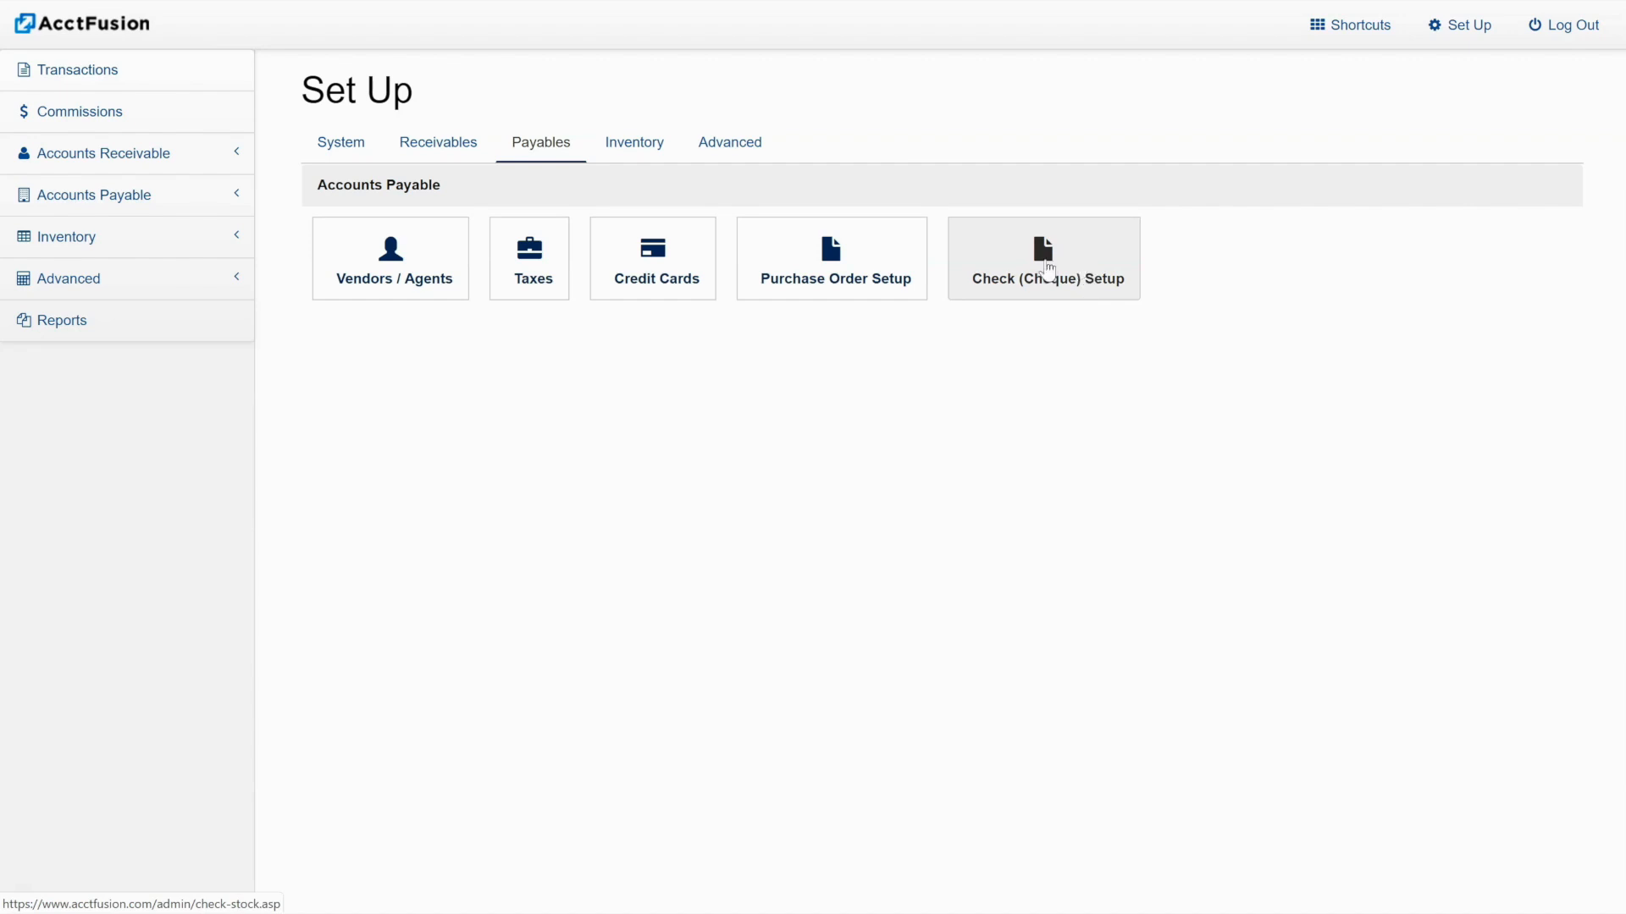
Examine the check layout settings of the Main Stock check stock and close them without saving
{"action": "left_click", "coordinate": [1048, 267]}
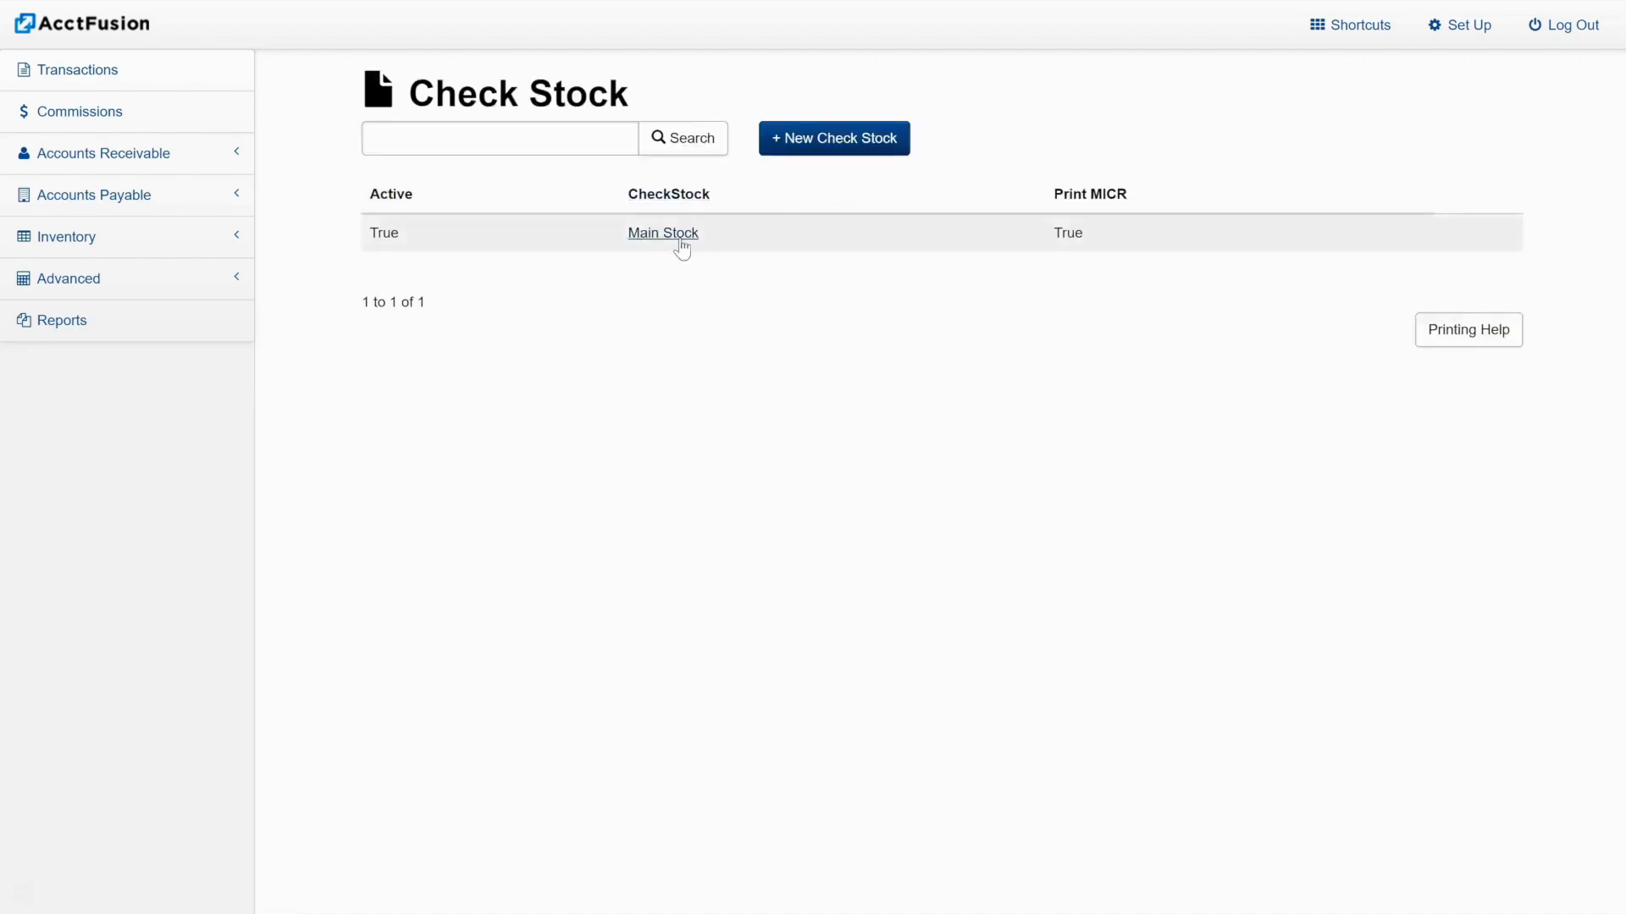
{"action": "left_click", "coordinate": [677, 237]}
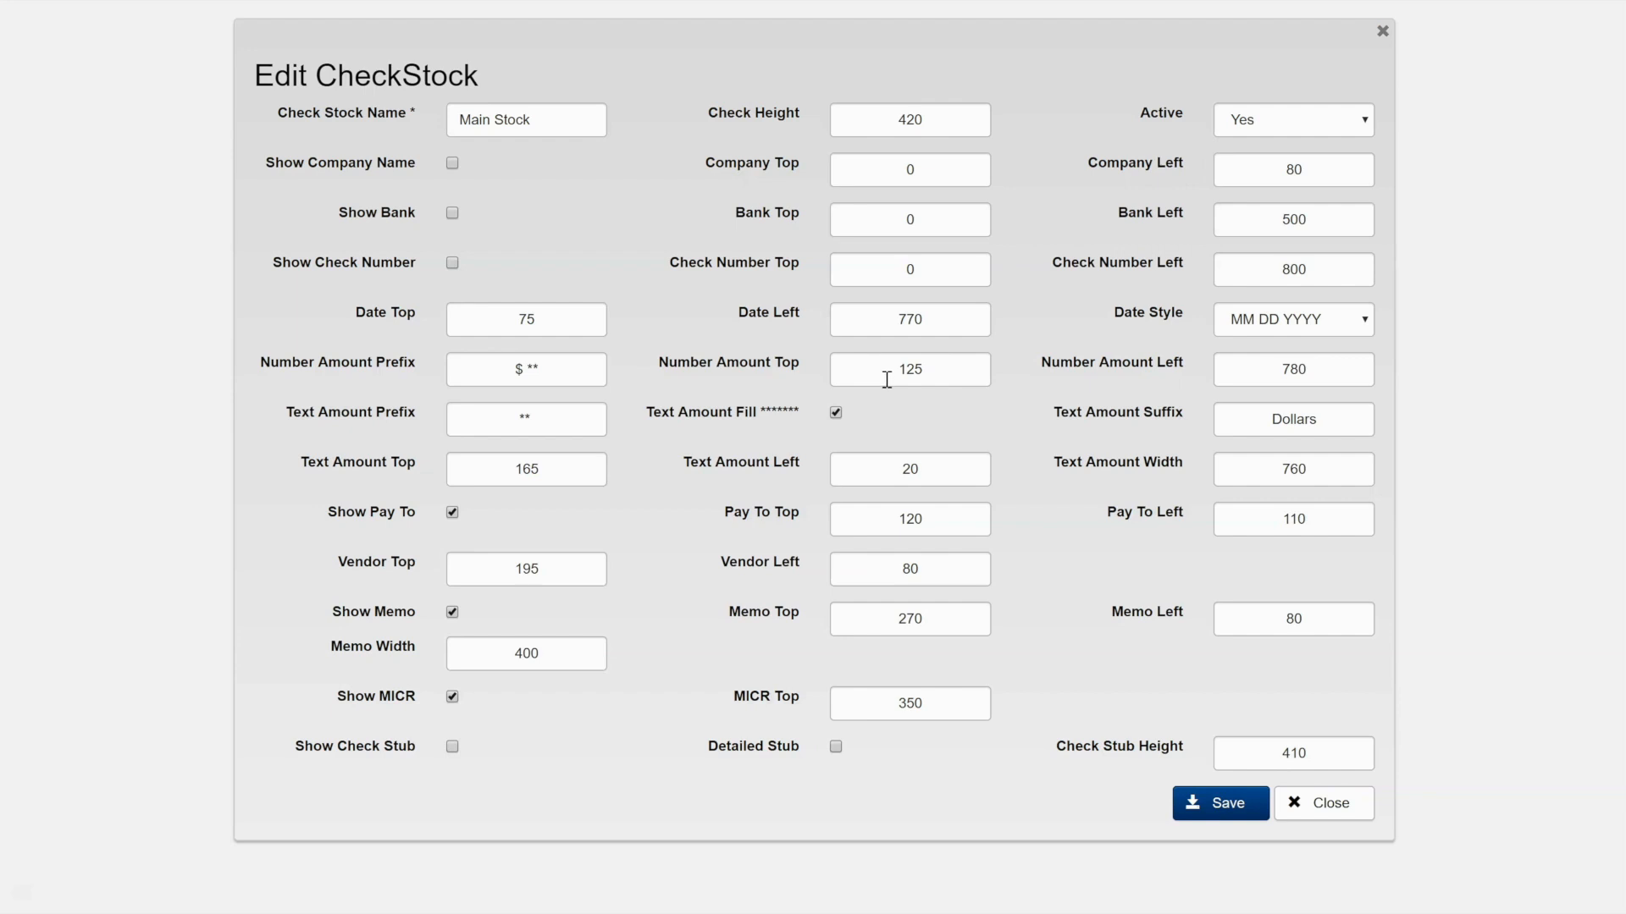
{"action": "left_click", "coordinate": [1383, 36]}
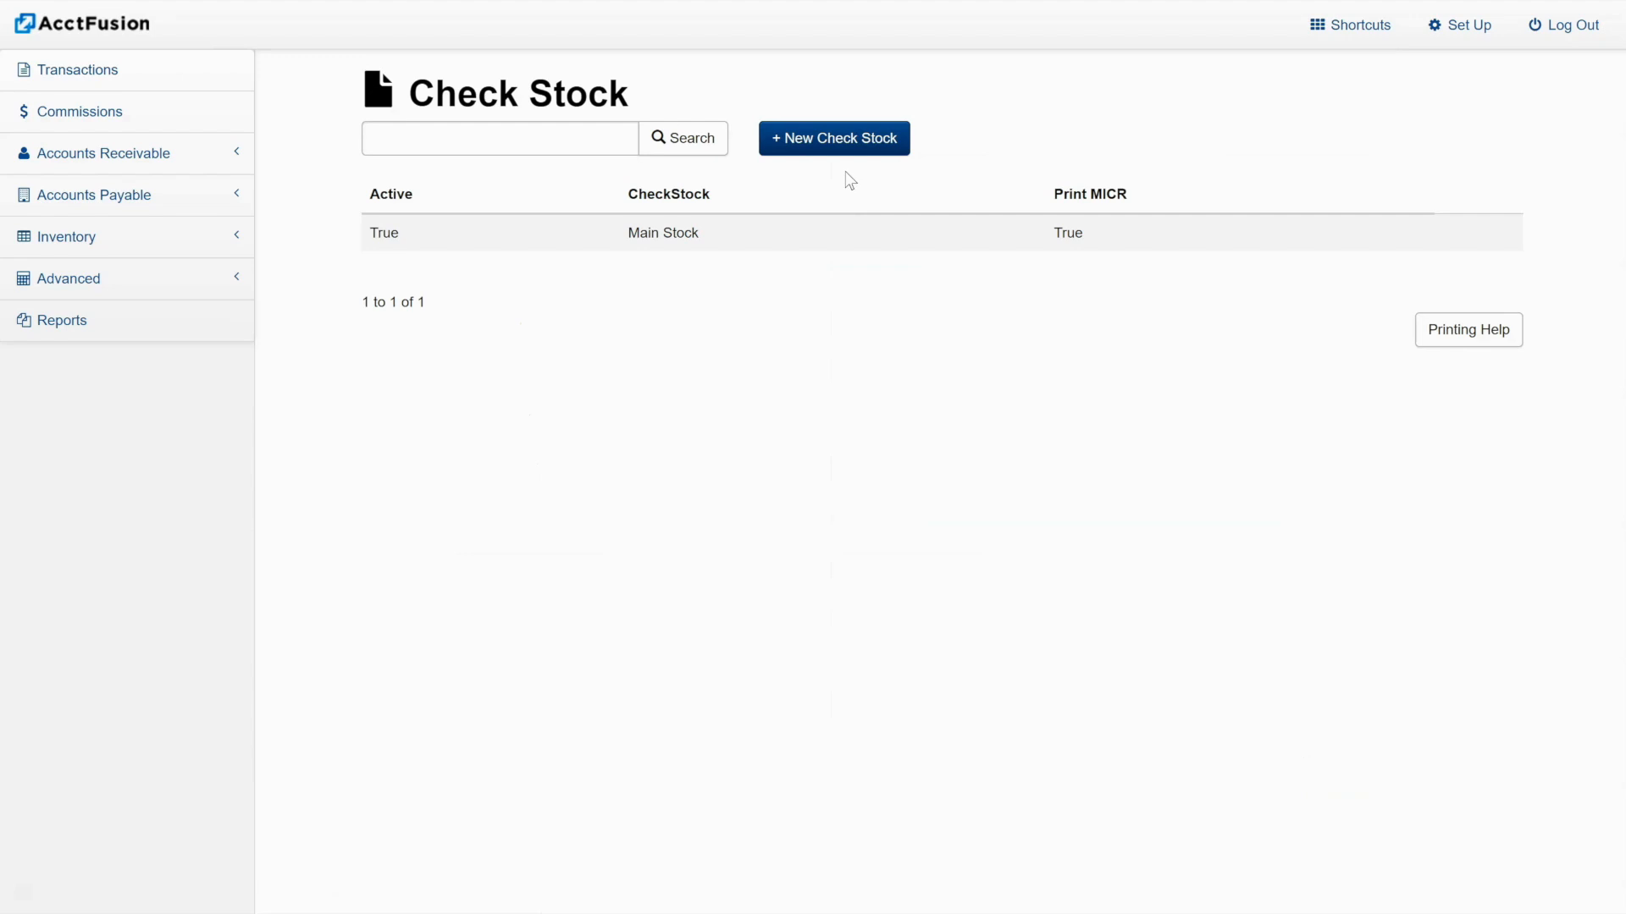
View the inventory setup options and the advanced setup options
{"action": "left_click", "coordinate": [1466, 28]}
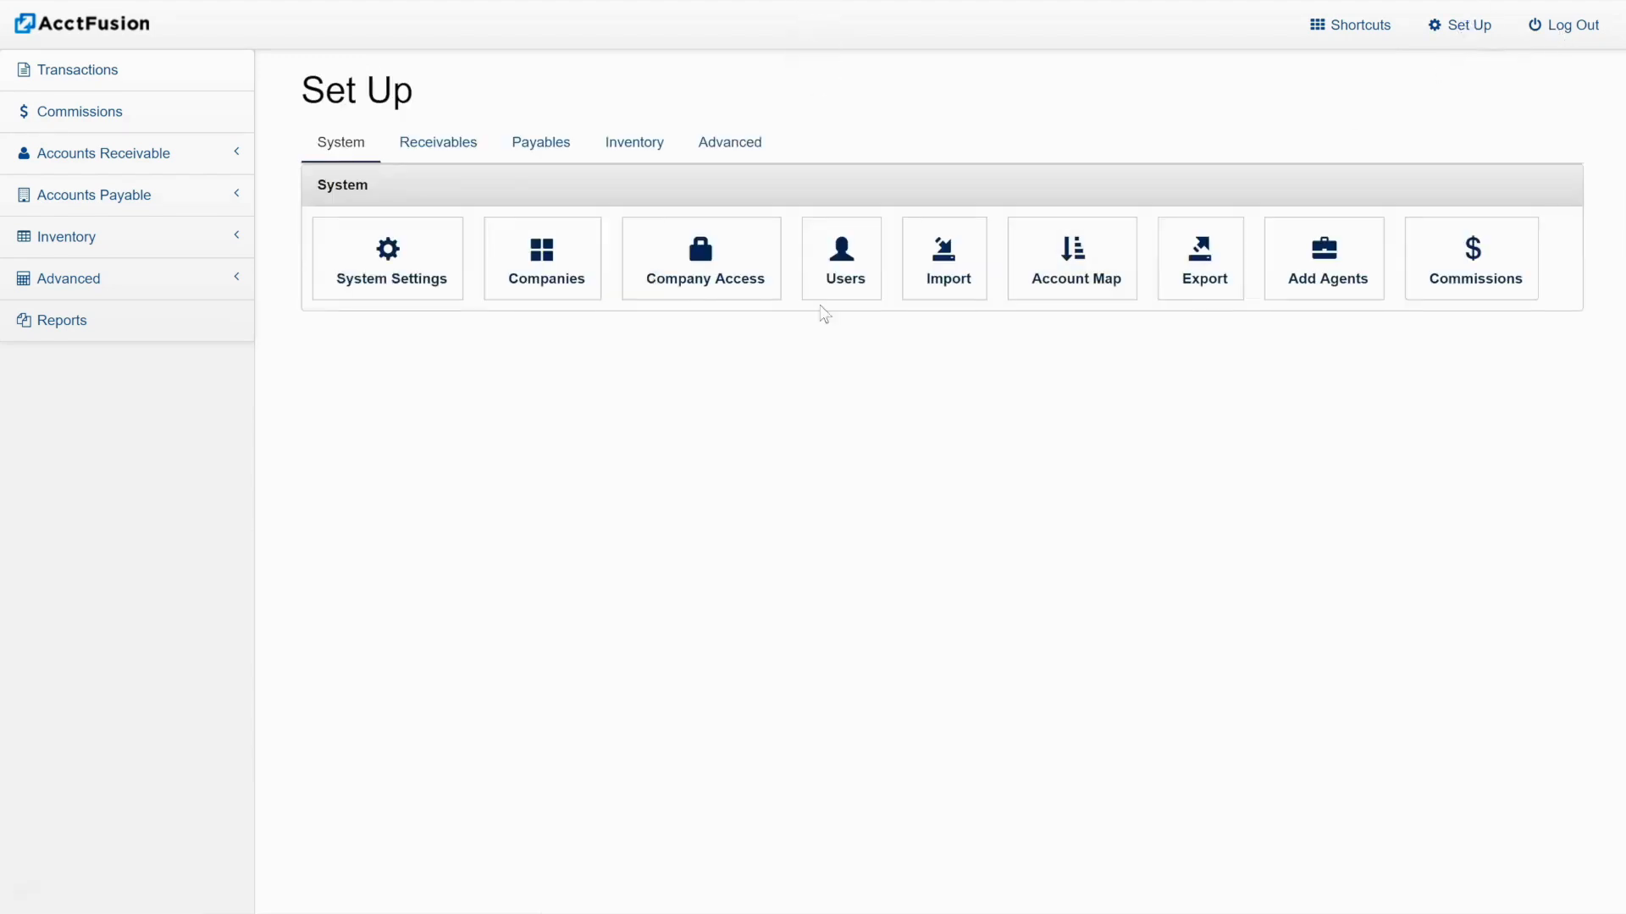
{"action": "left_click", "coordinate": [643, 143]}
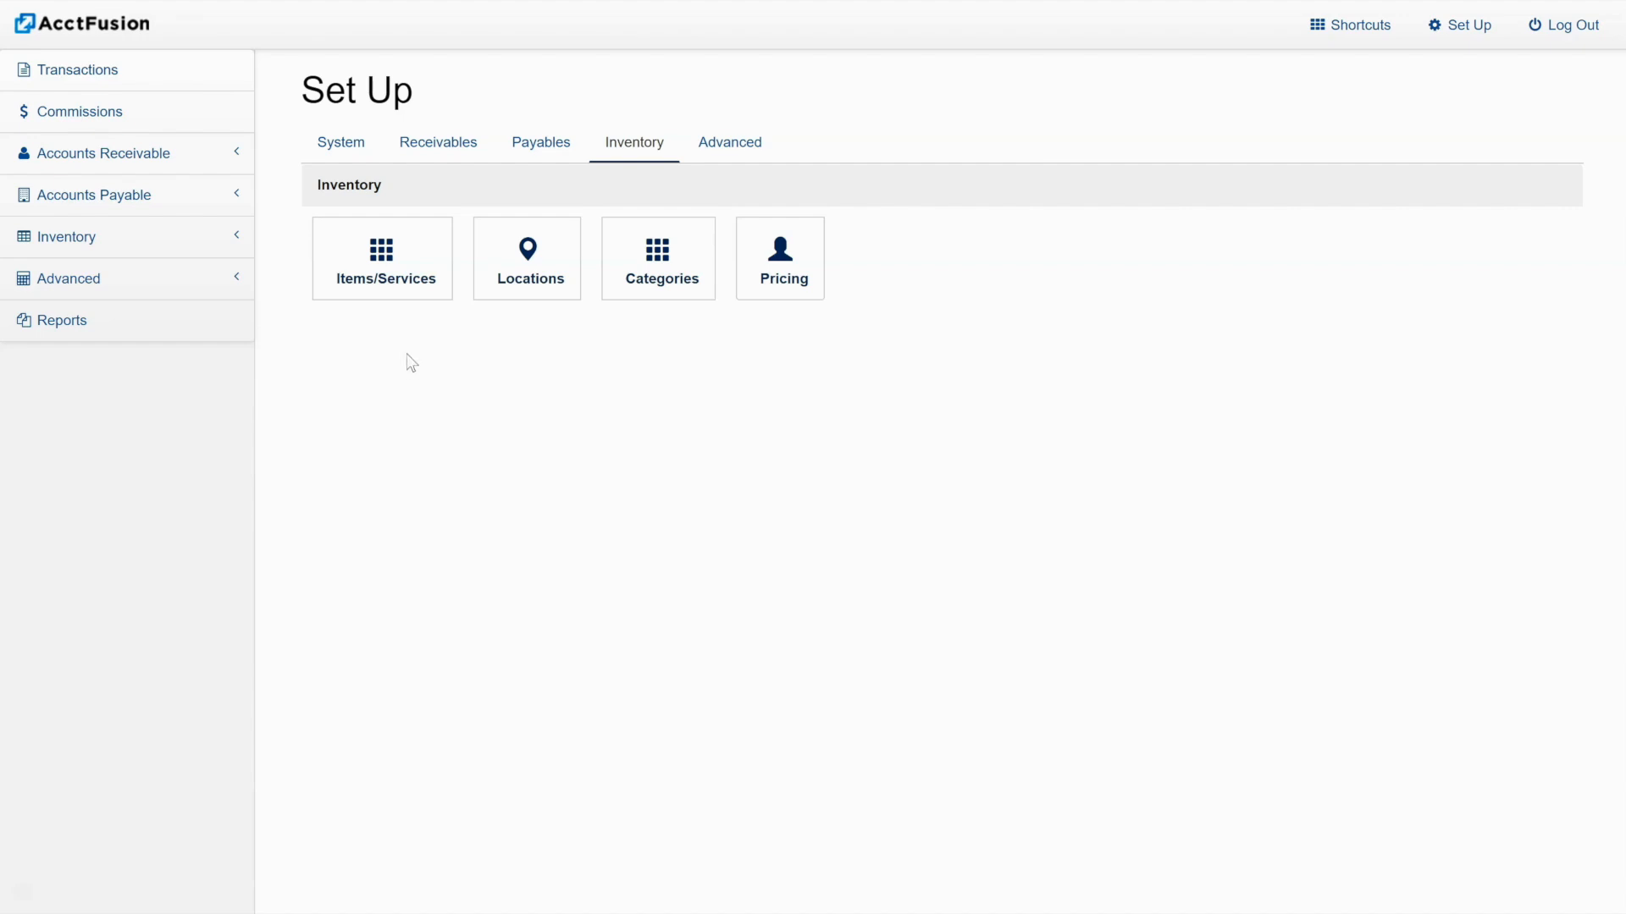
{"action": "left_click", "coordinate": [733, 145]}
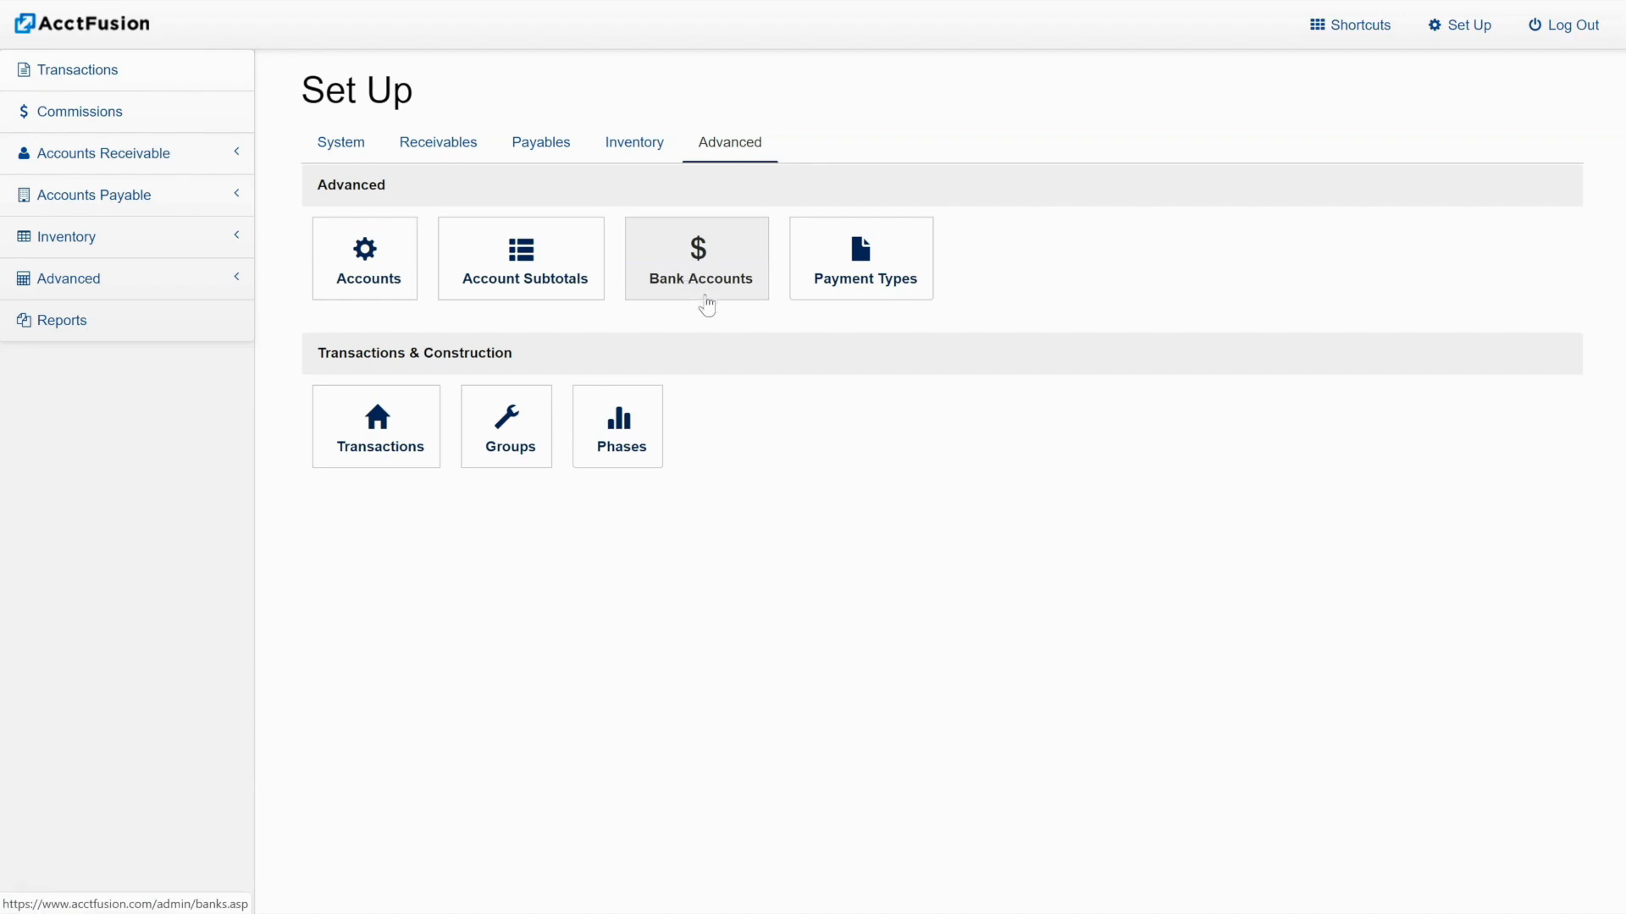
Display the chart of accounts from the advanced setup and look over its numbers, categories and balances
{"action": "left_click", "coordinate": [374, 288]}
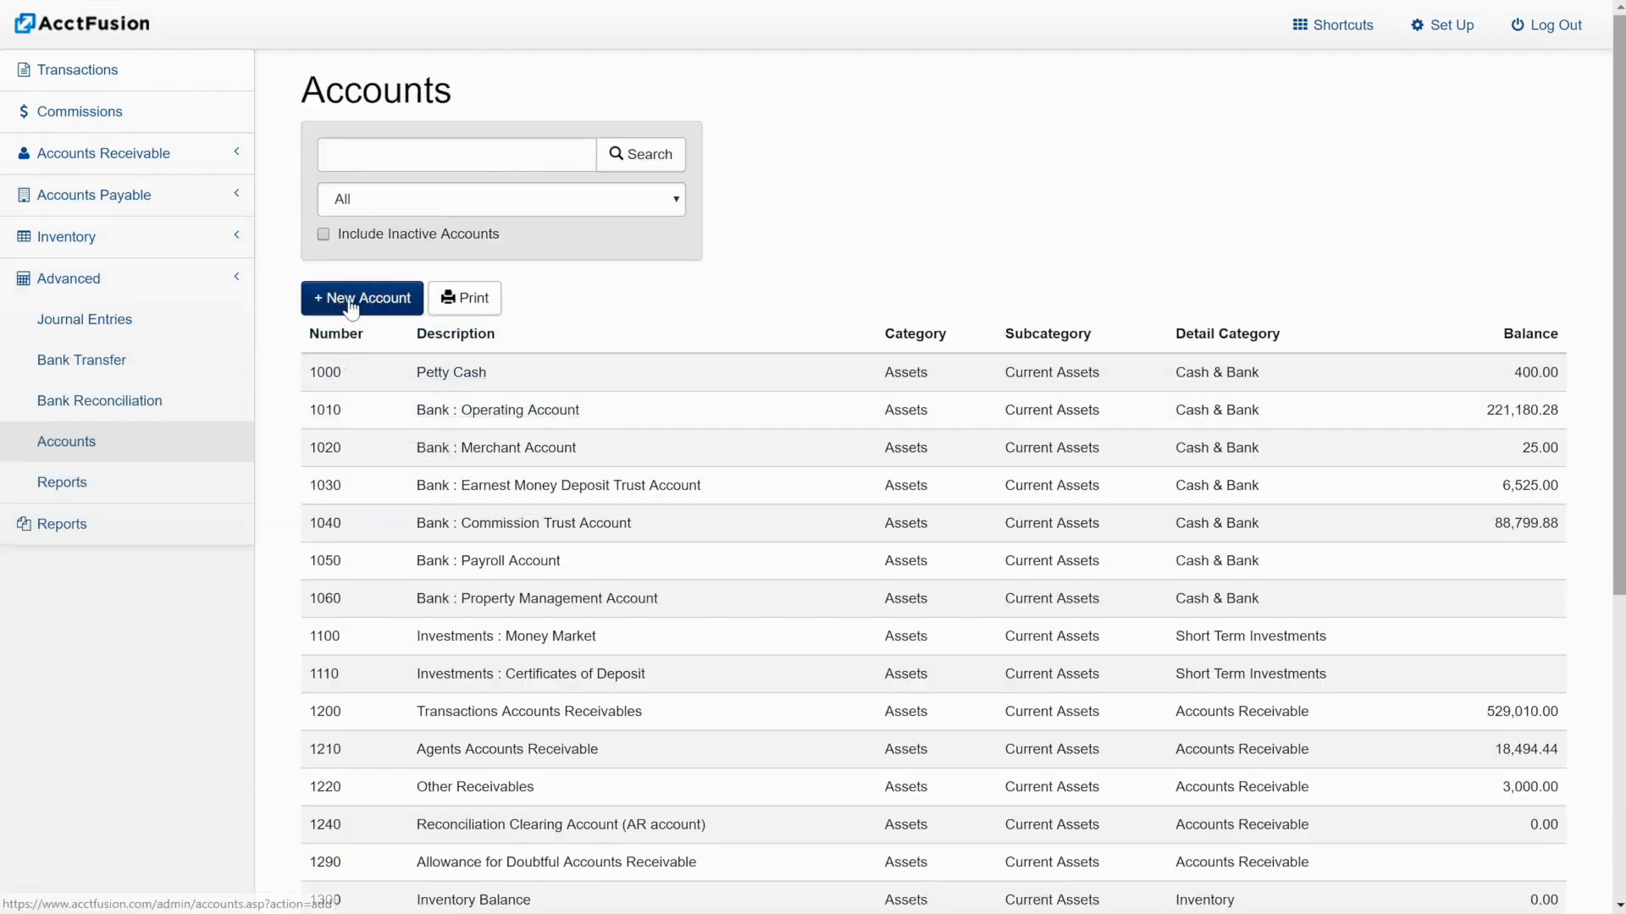
{"action": "scroll", "coordinate": [337, 430], "scroll_direction": "down", "scroll_amount": 1}
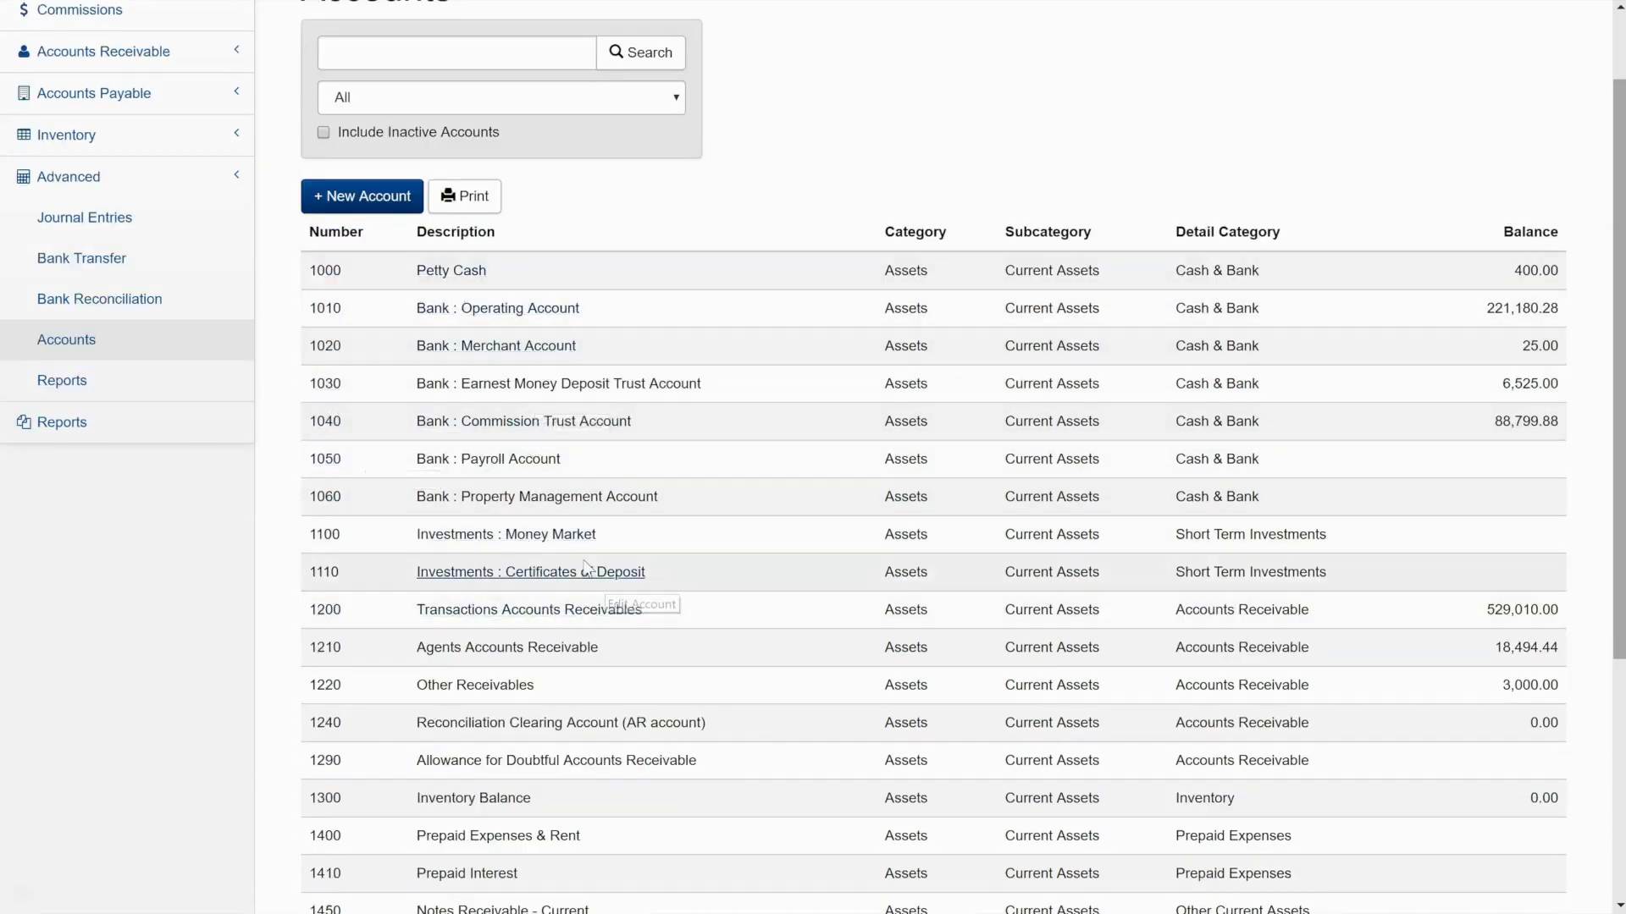
{"action": "scroll", "coordinate": [904, 215], "scroll_direction": "up", "scroll_amount": 1}
{"action": "scroll", "coordinate": [927, 252], "scroll_direction": "down", "scroll_amount": 1}
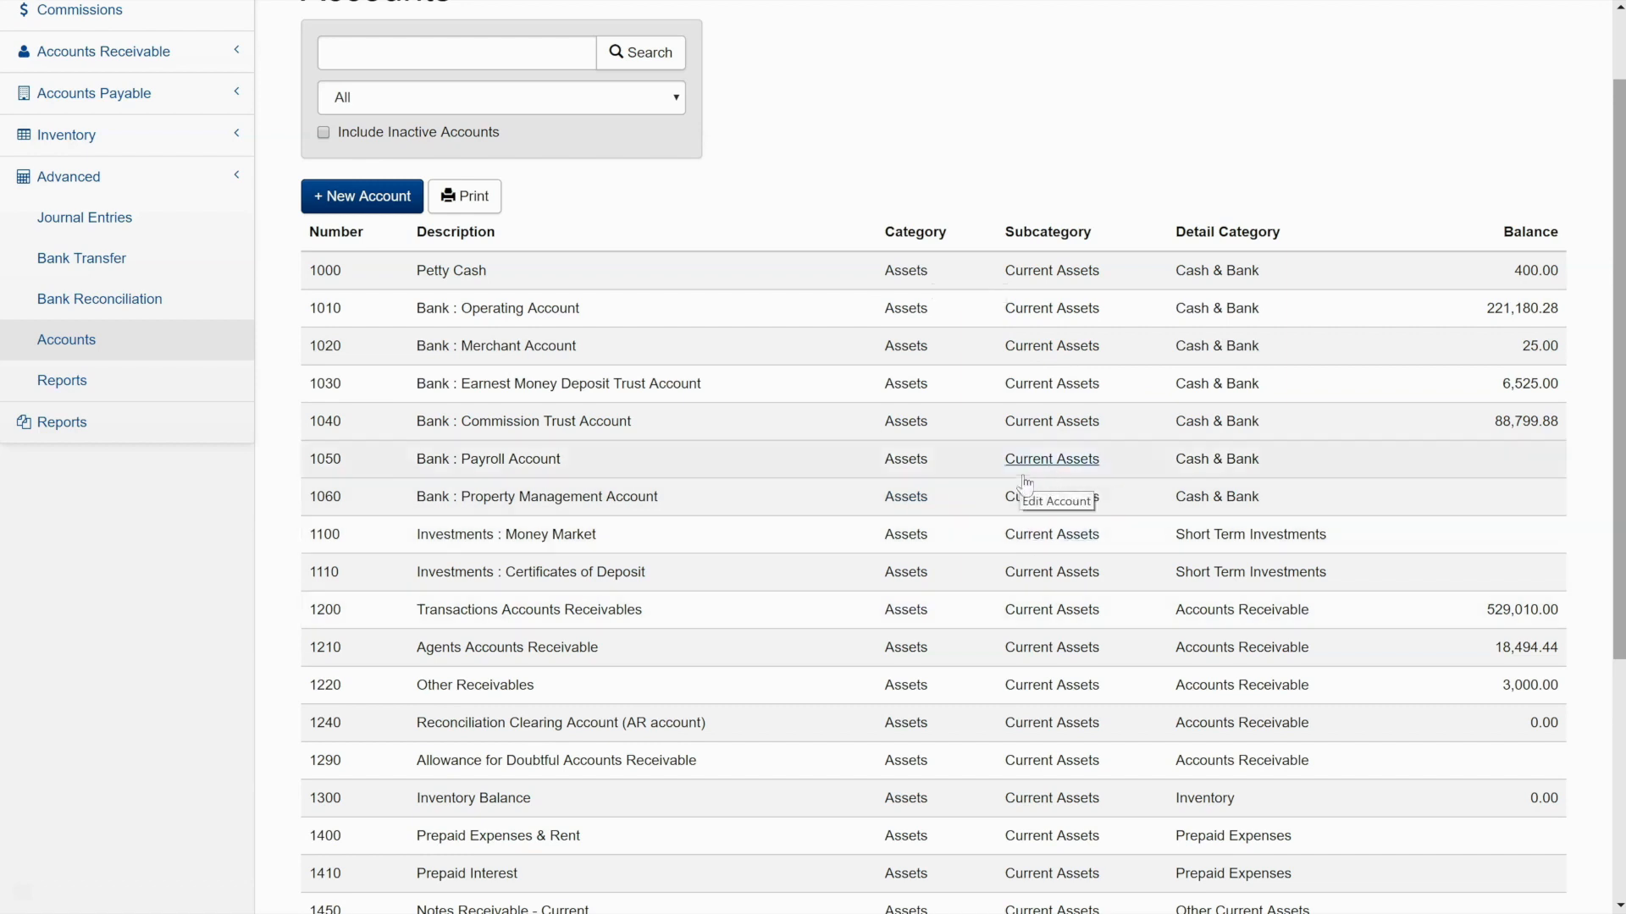
{"action": "scroll", "coordinate": [839, 183], "scroll_direction": "up", "scroll_amount": 1}
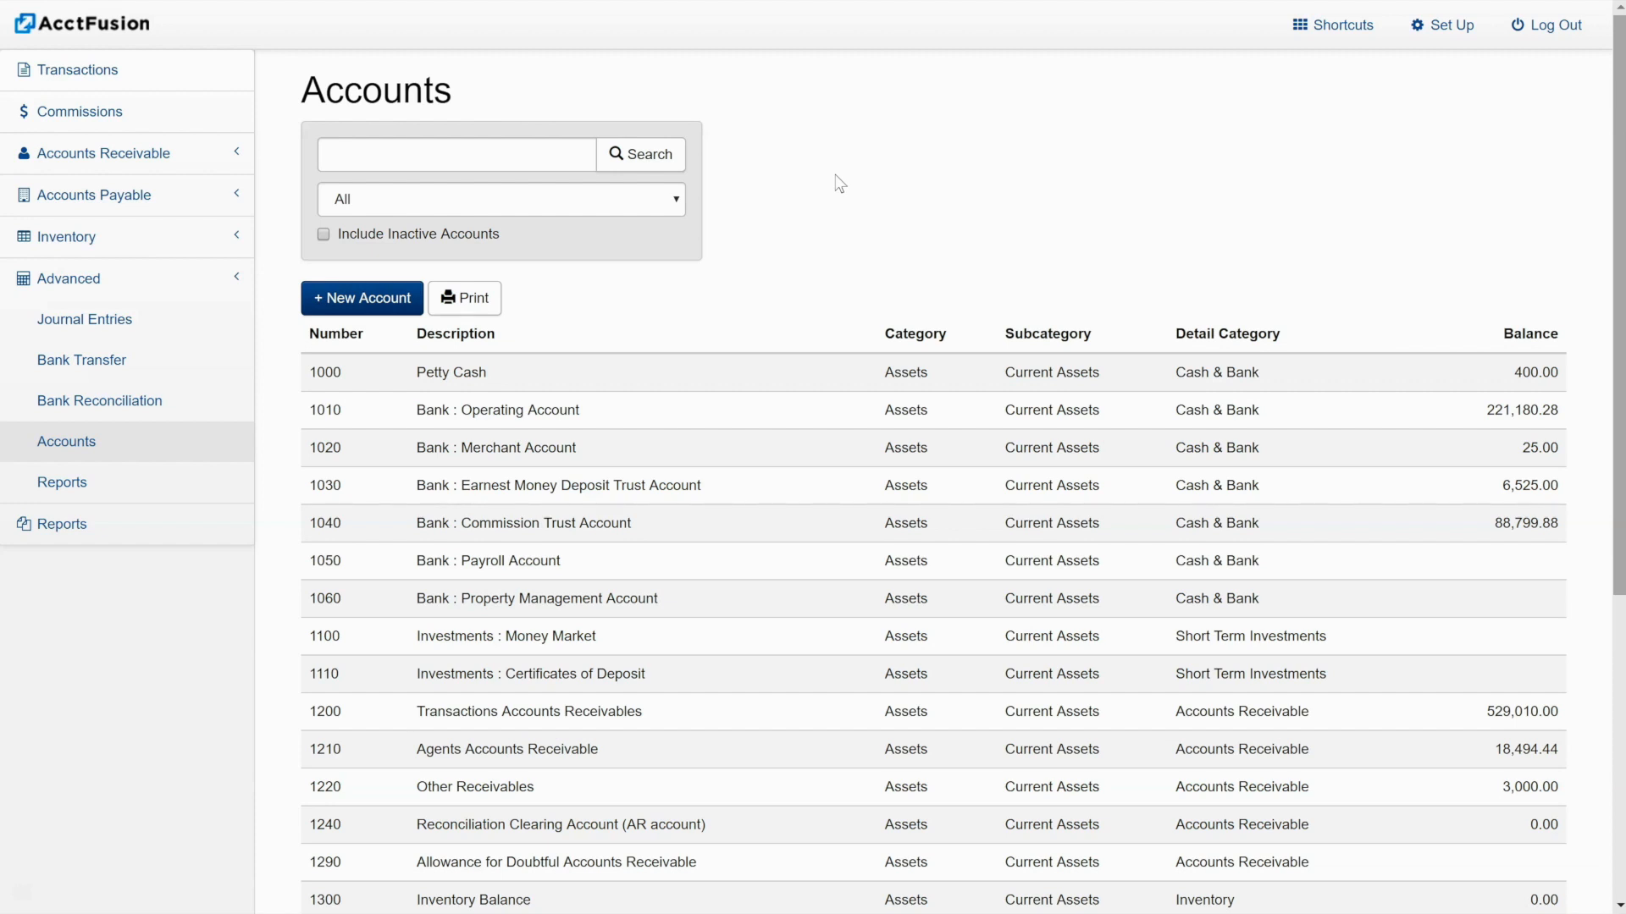
In the commission plan setup, preview the blank Add Plan form and show the Gold Plan's items
{"action": "left_click", "coordinate": [1437, 33]}
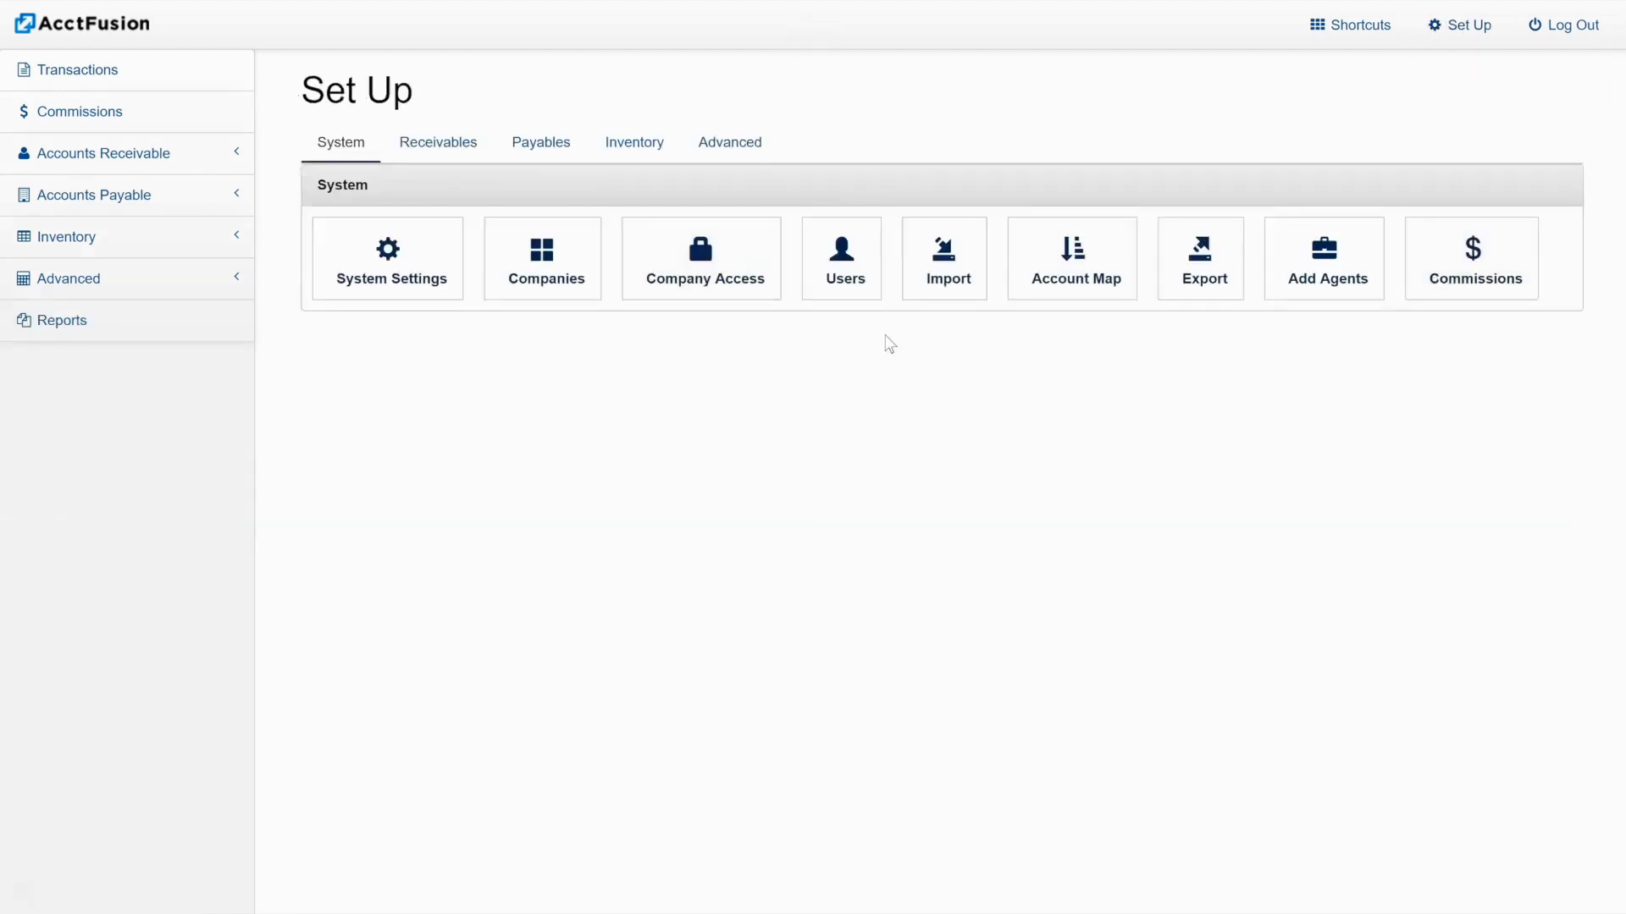
{"action": "left_click", "coordinate": [1457, 272]}
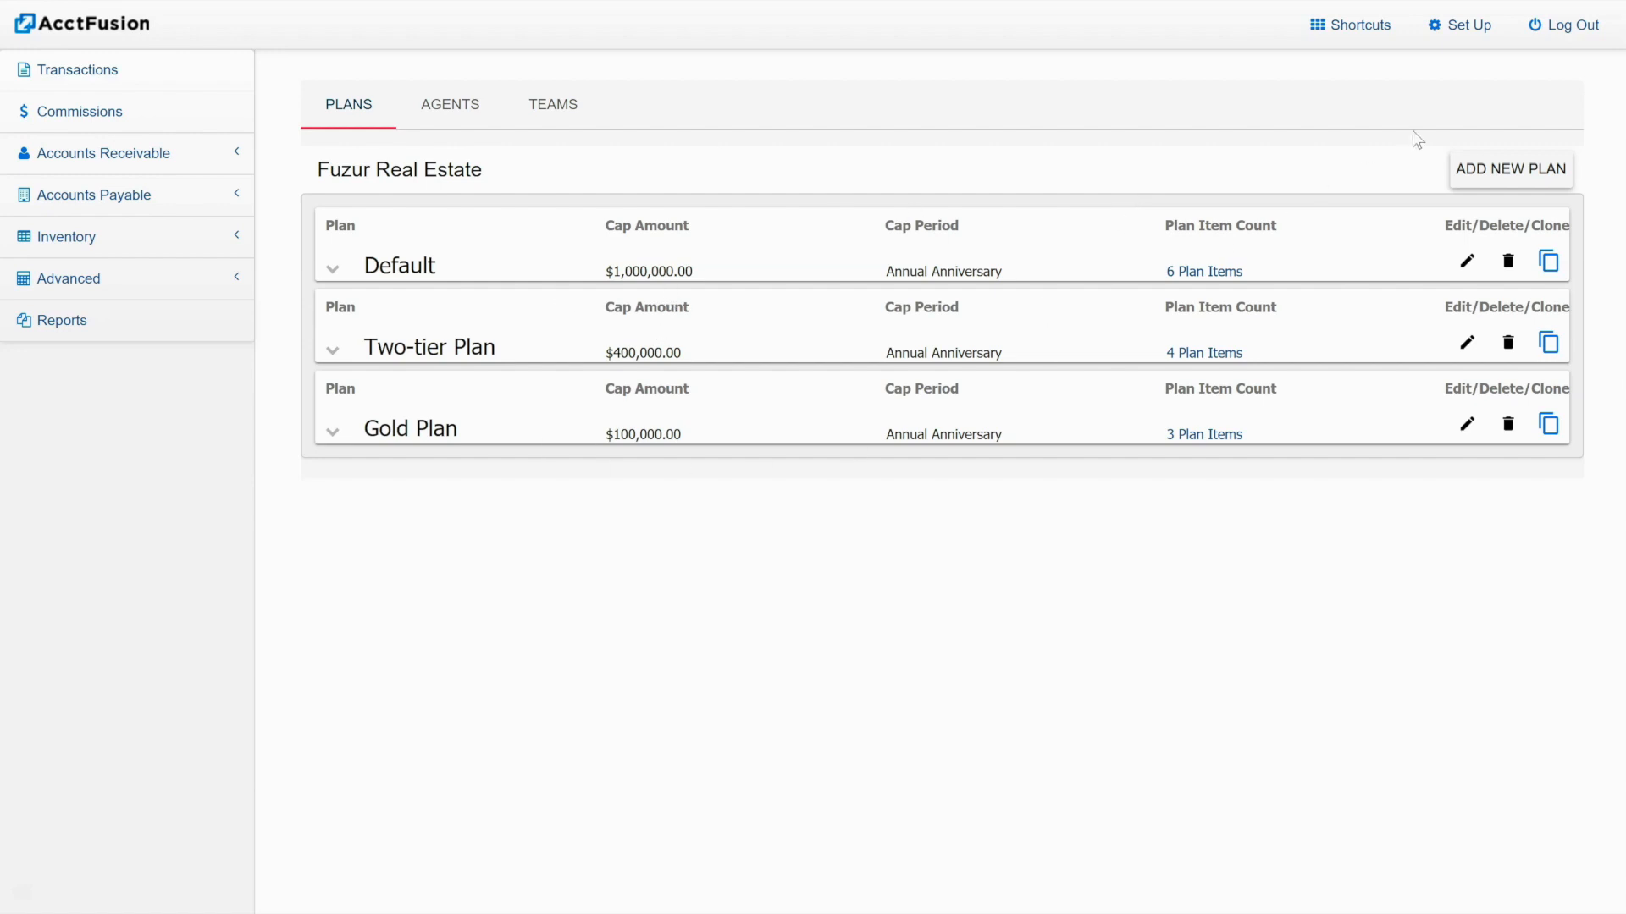
{"action": "left_click", "coordinate": [1481, 169]}
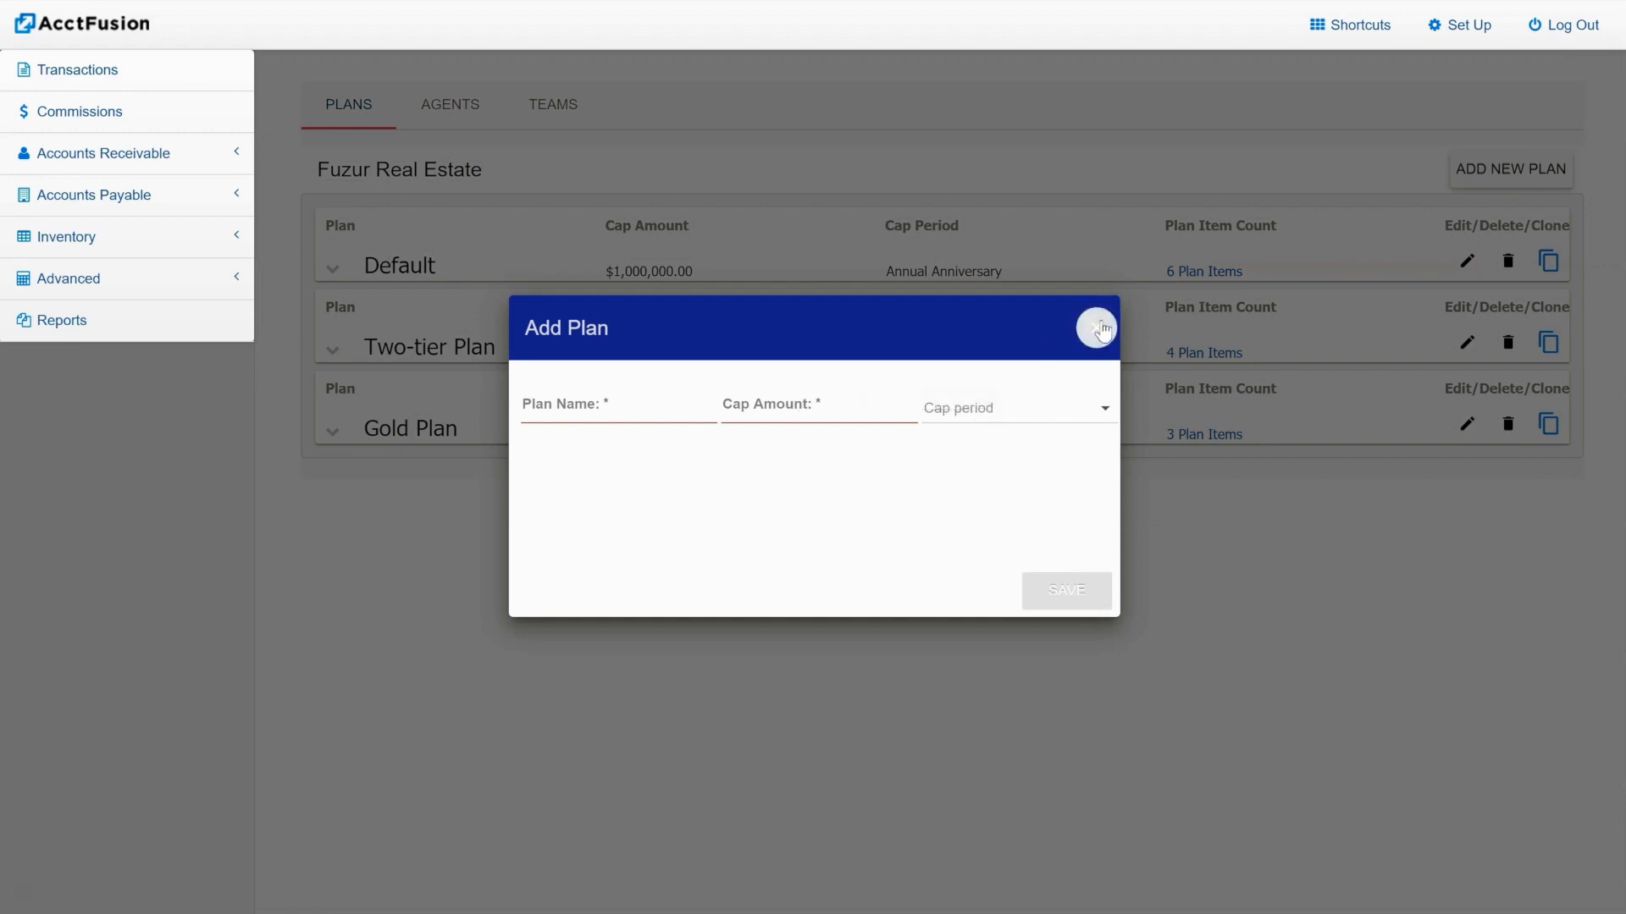
{"action": "left_click", "coordinate": [1097, 329]}
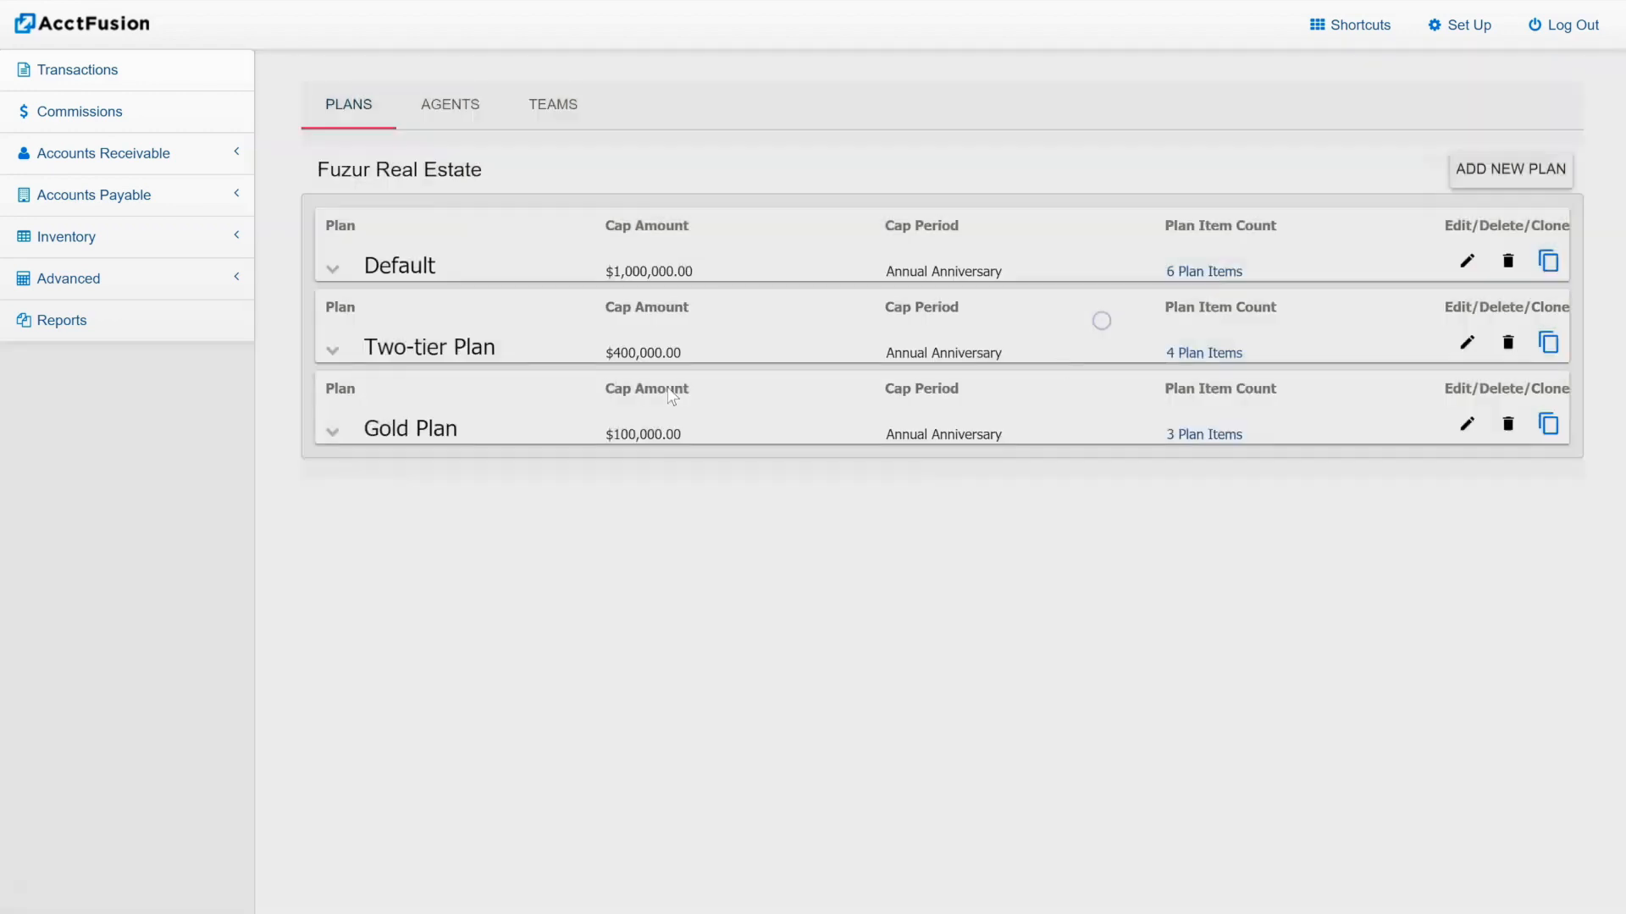
{"action": "left_click", "coordinate": [334, 433]}
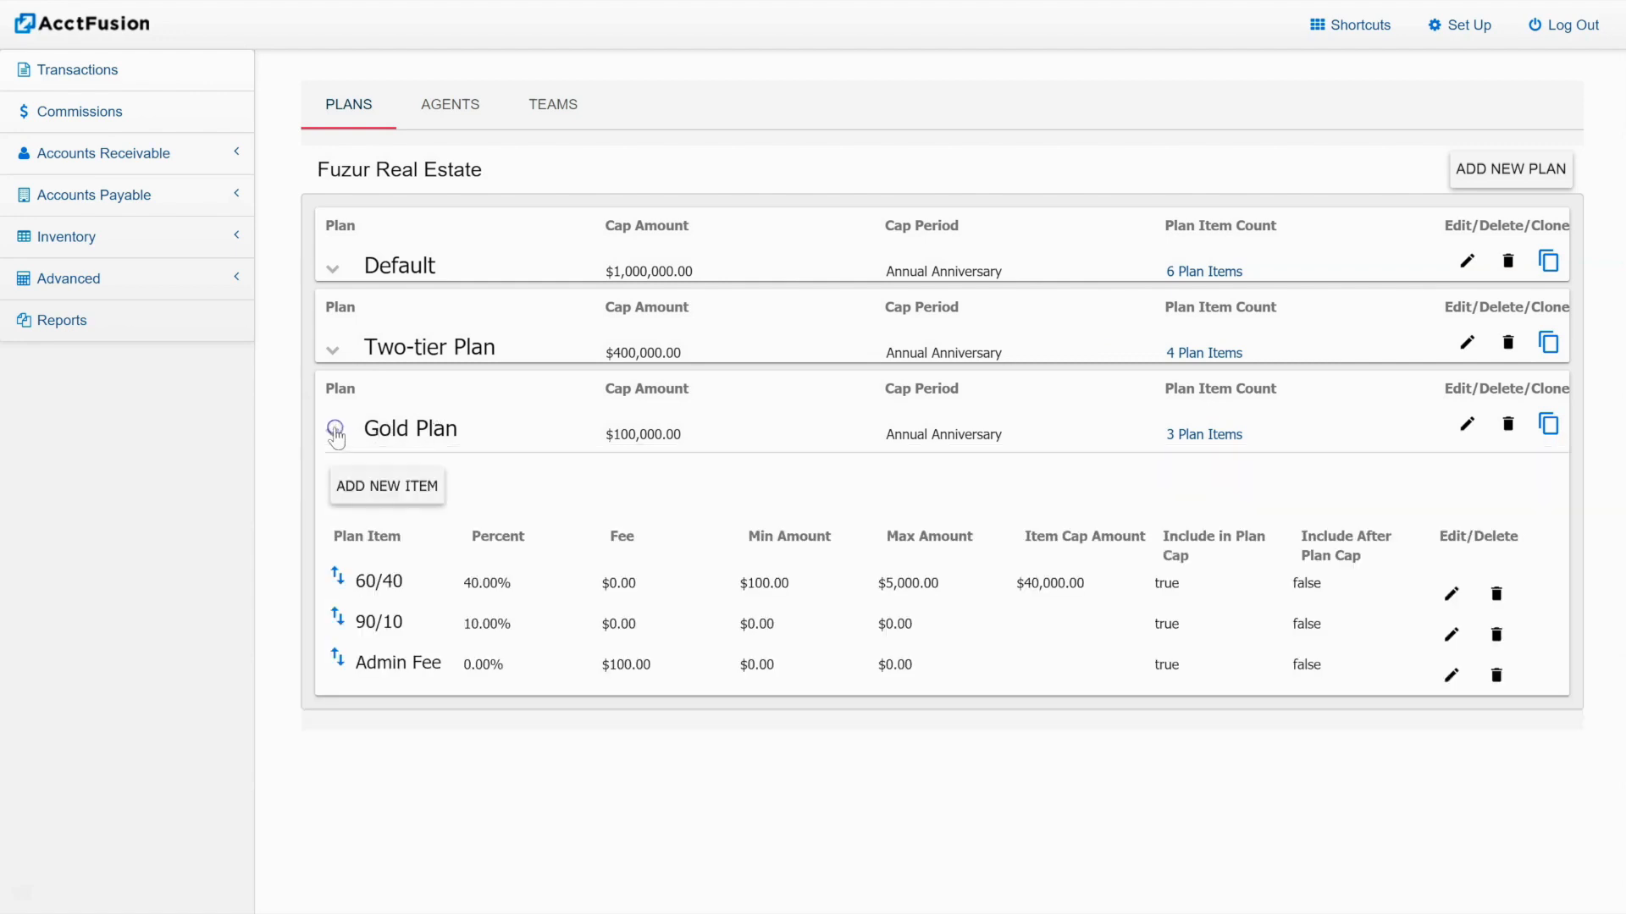
Review the Gold Plan's name, cap amount and available cap period options, and save the plan
{"action": "left_click", "coordinate": [1470, 427]}
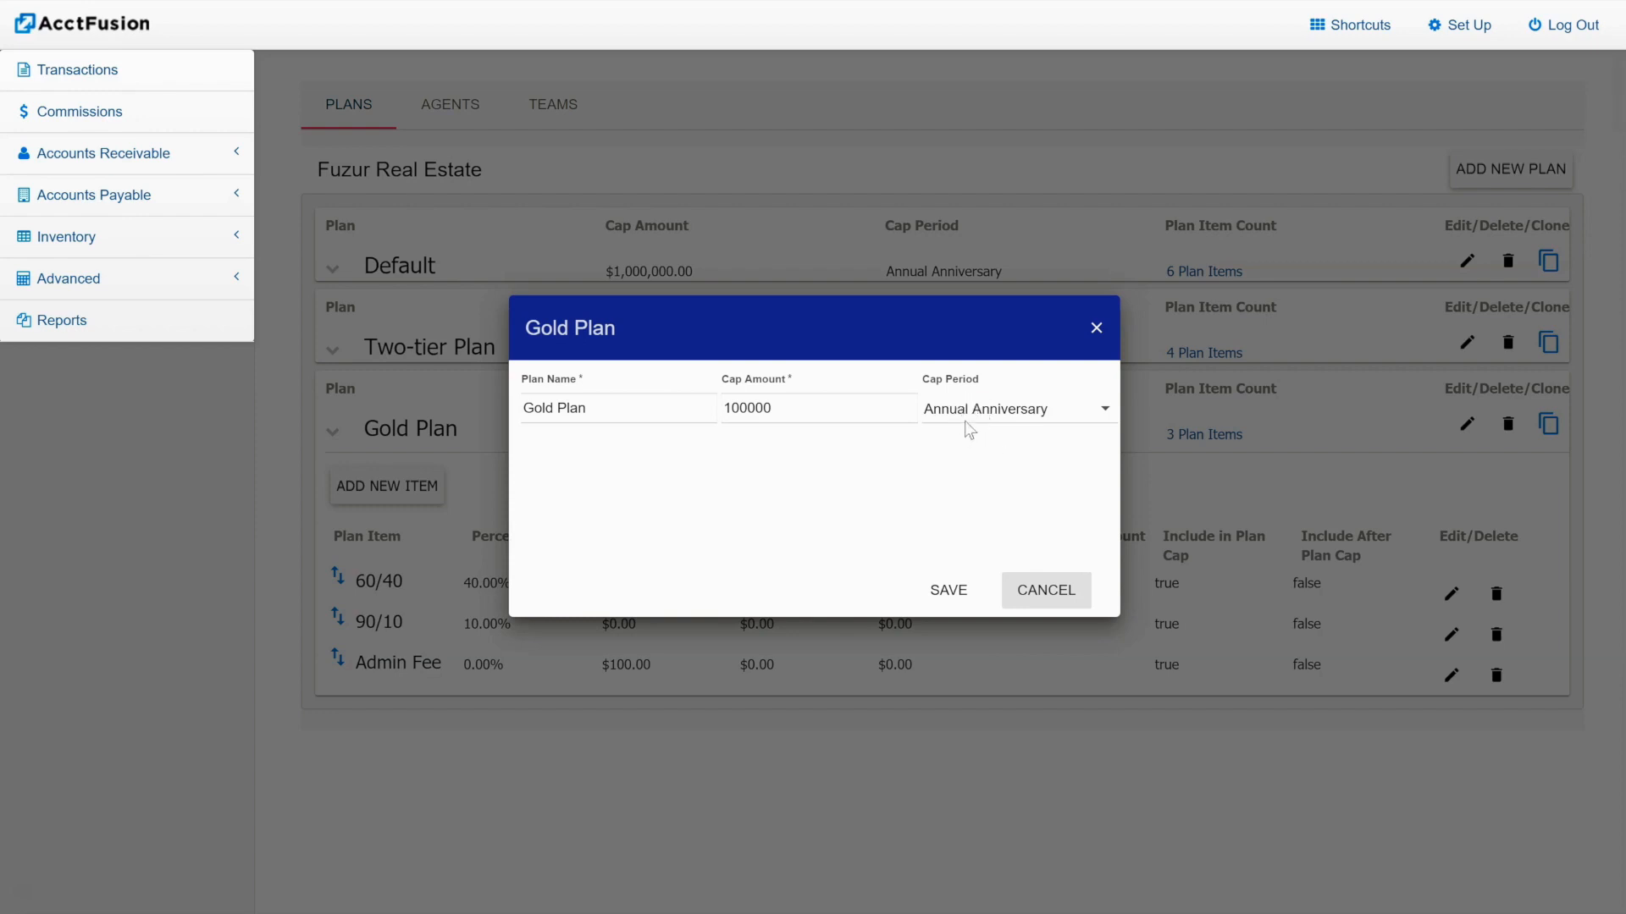
{"action": "left_click", "coordinate": [987, 410]}
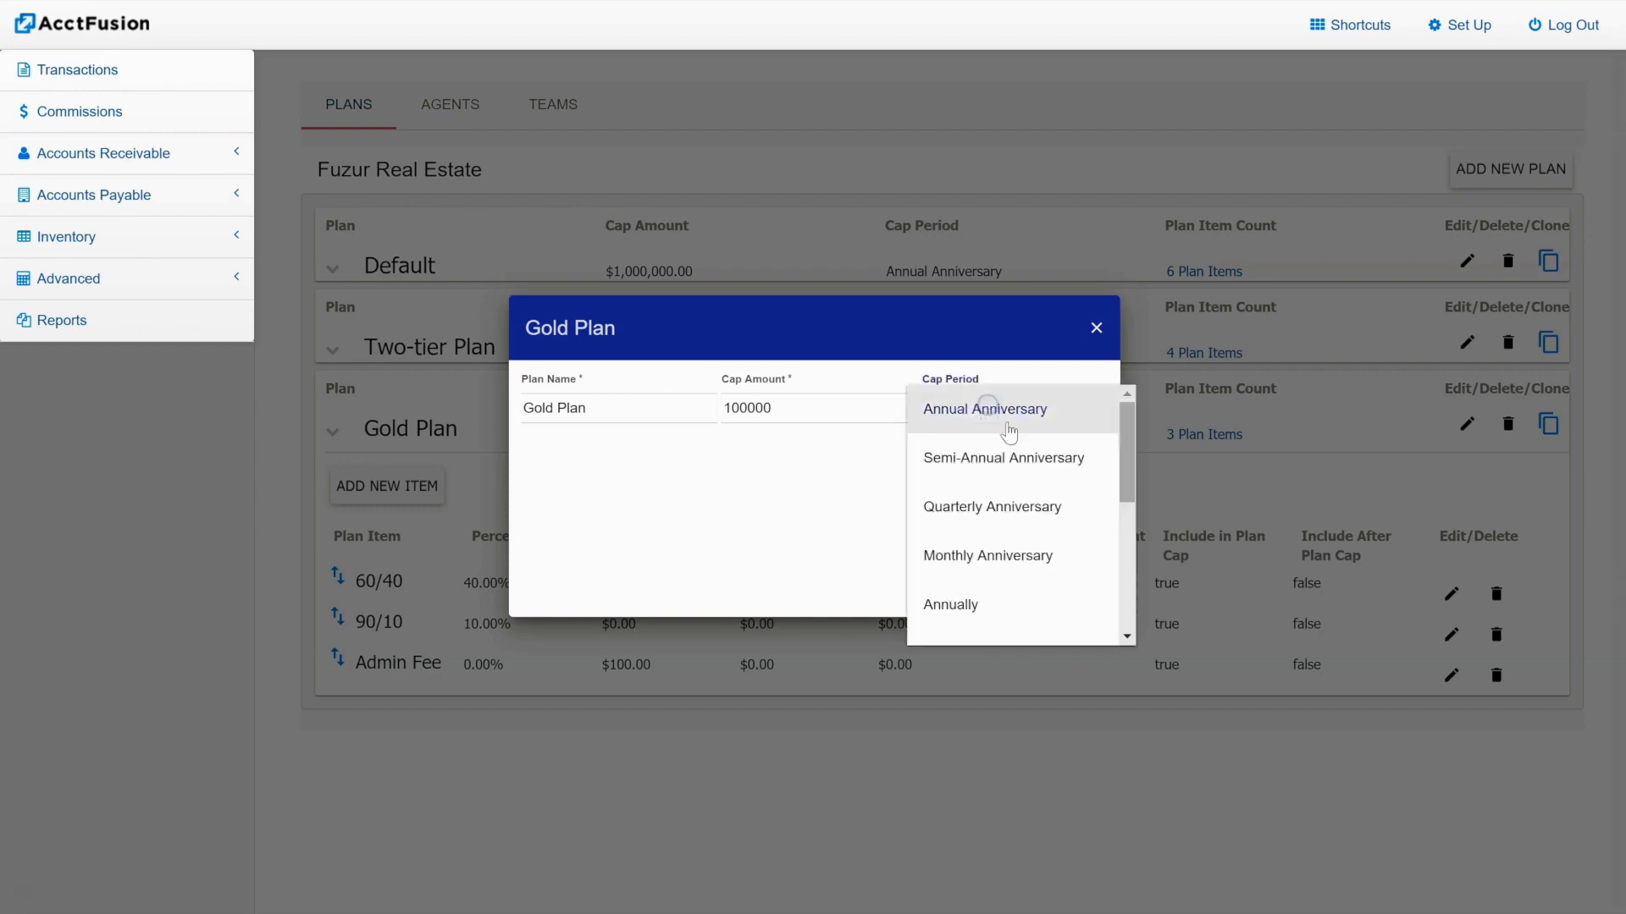
{"action": "scroll", "coordinate": [1038, 525], "scroll_direction": "down", "scroll_amount": 4}
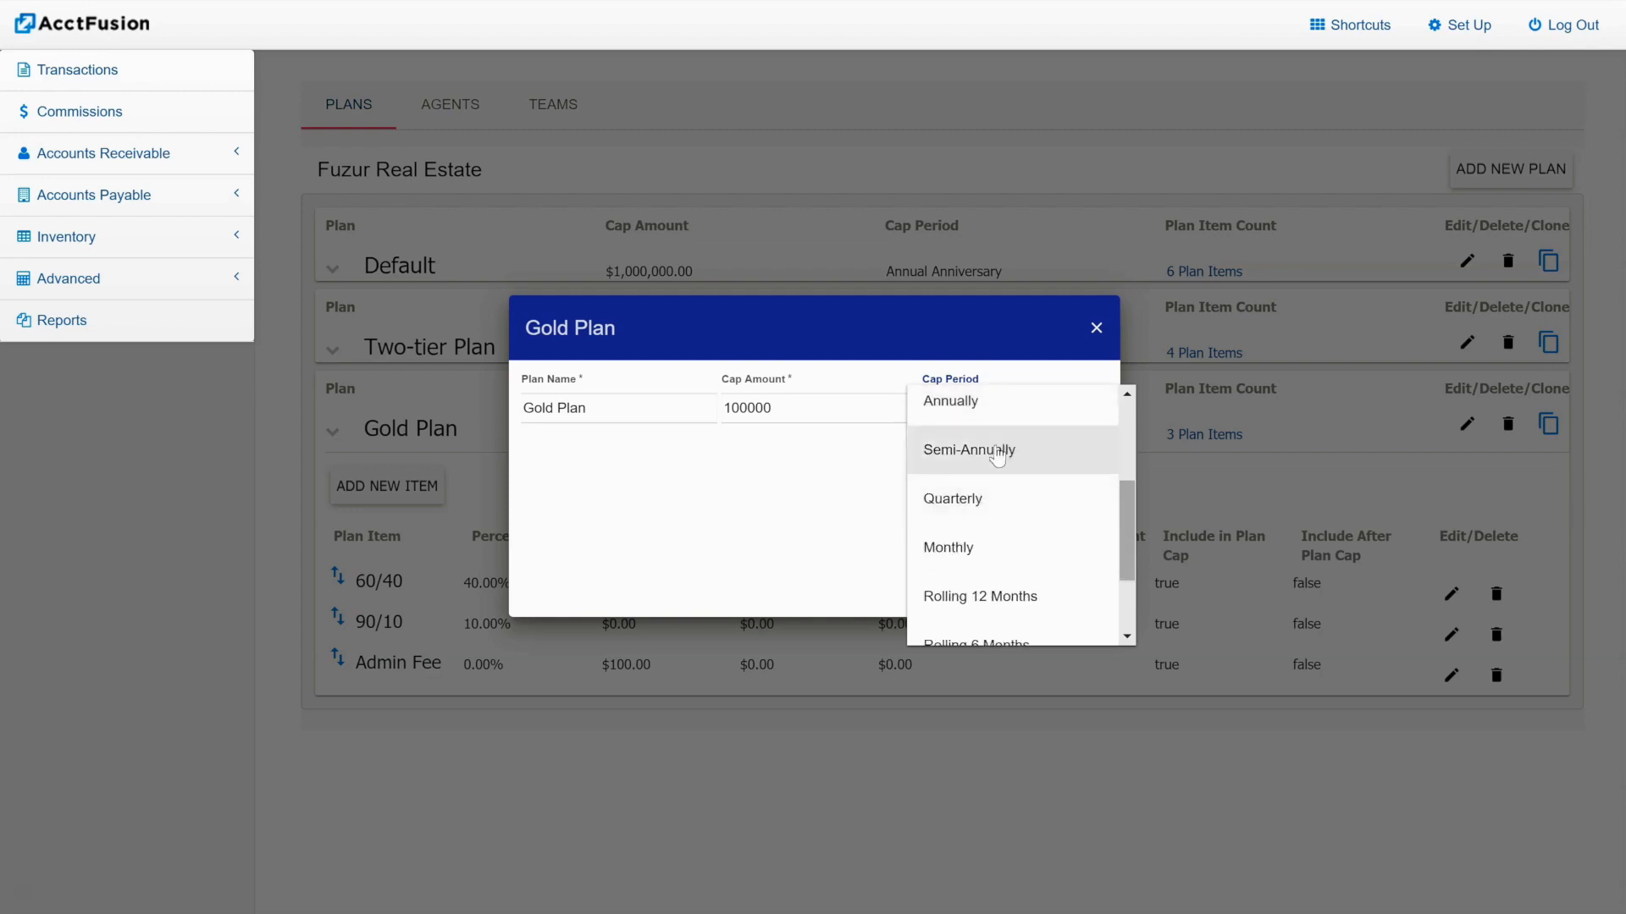
{"action": "left_click", "coordinate": [837, 466]}
{"action": "left_click", "coordinate": [944, 586]}
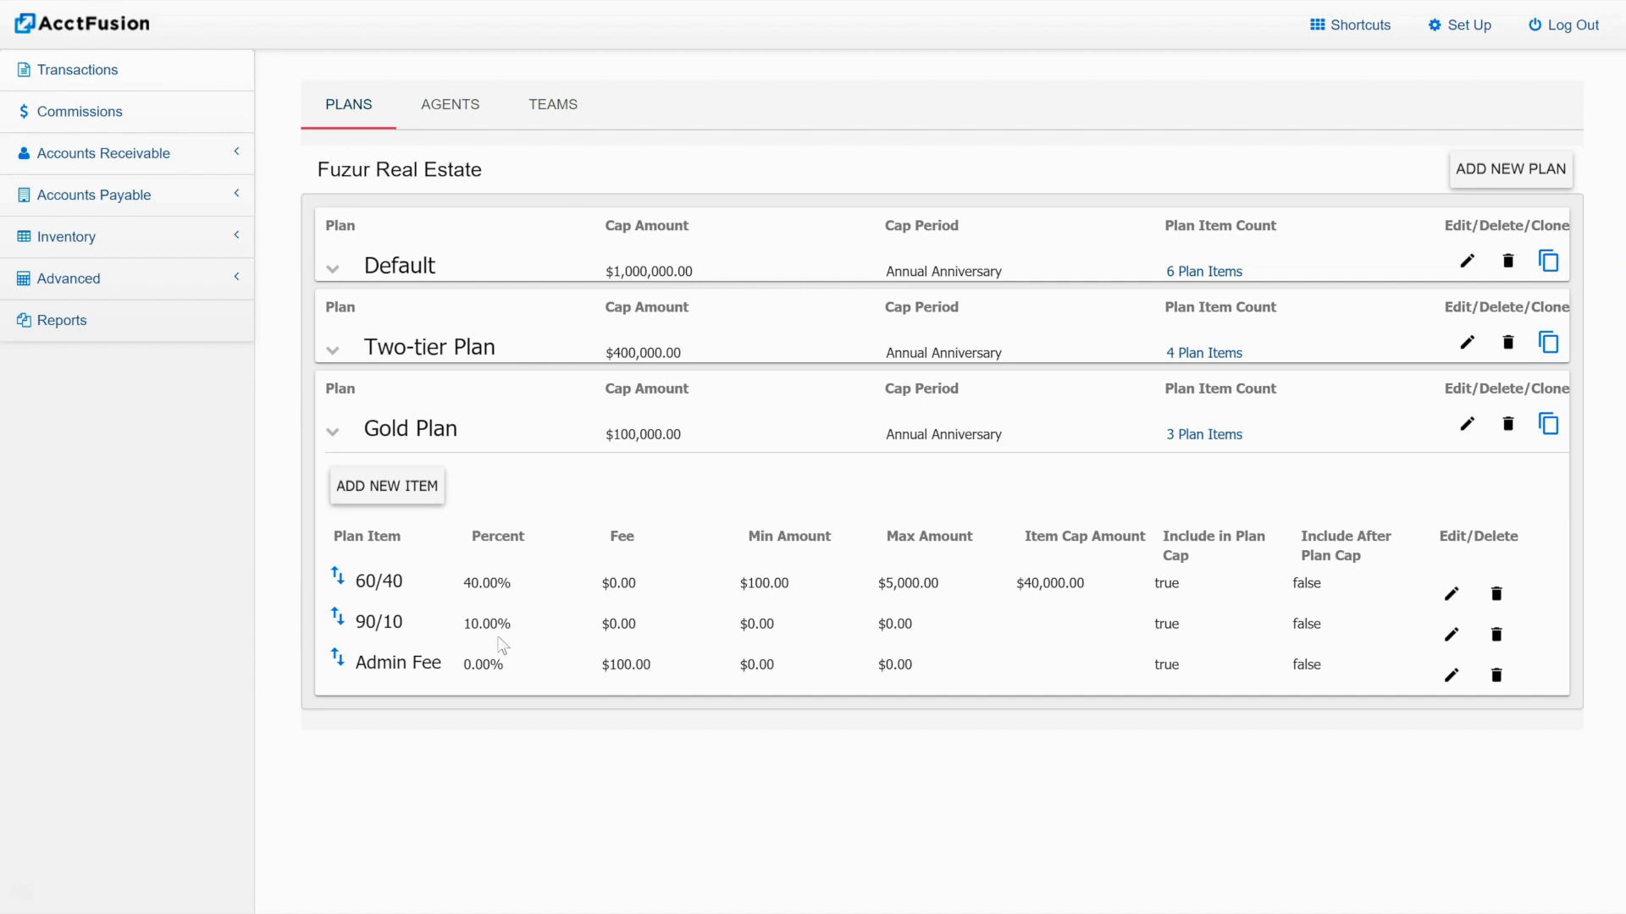
Review the Gold Plan's 60/40 item, including its Apply % To options and plan cap criteria, and save it
{"action": "left_click", "coordinate": [1452, 595]}
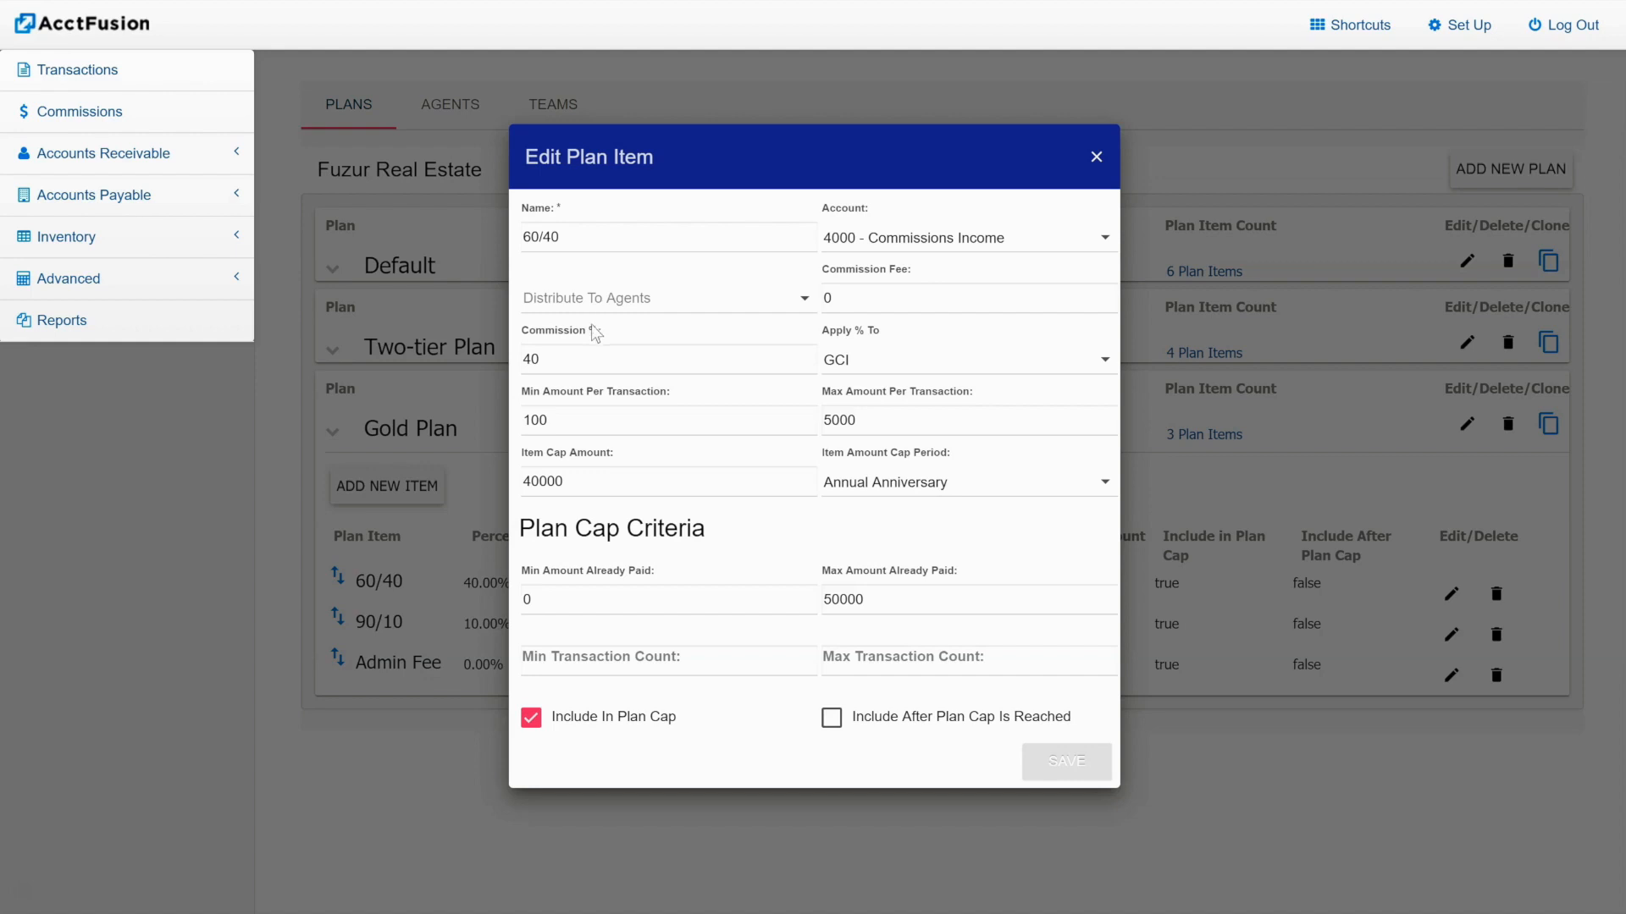
{"action": "left_click", "coordinate": [845, 369]}
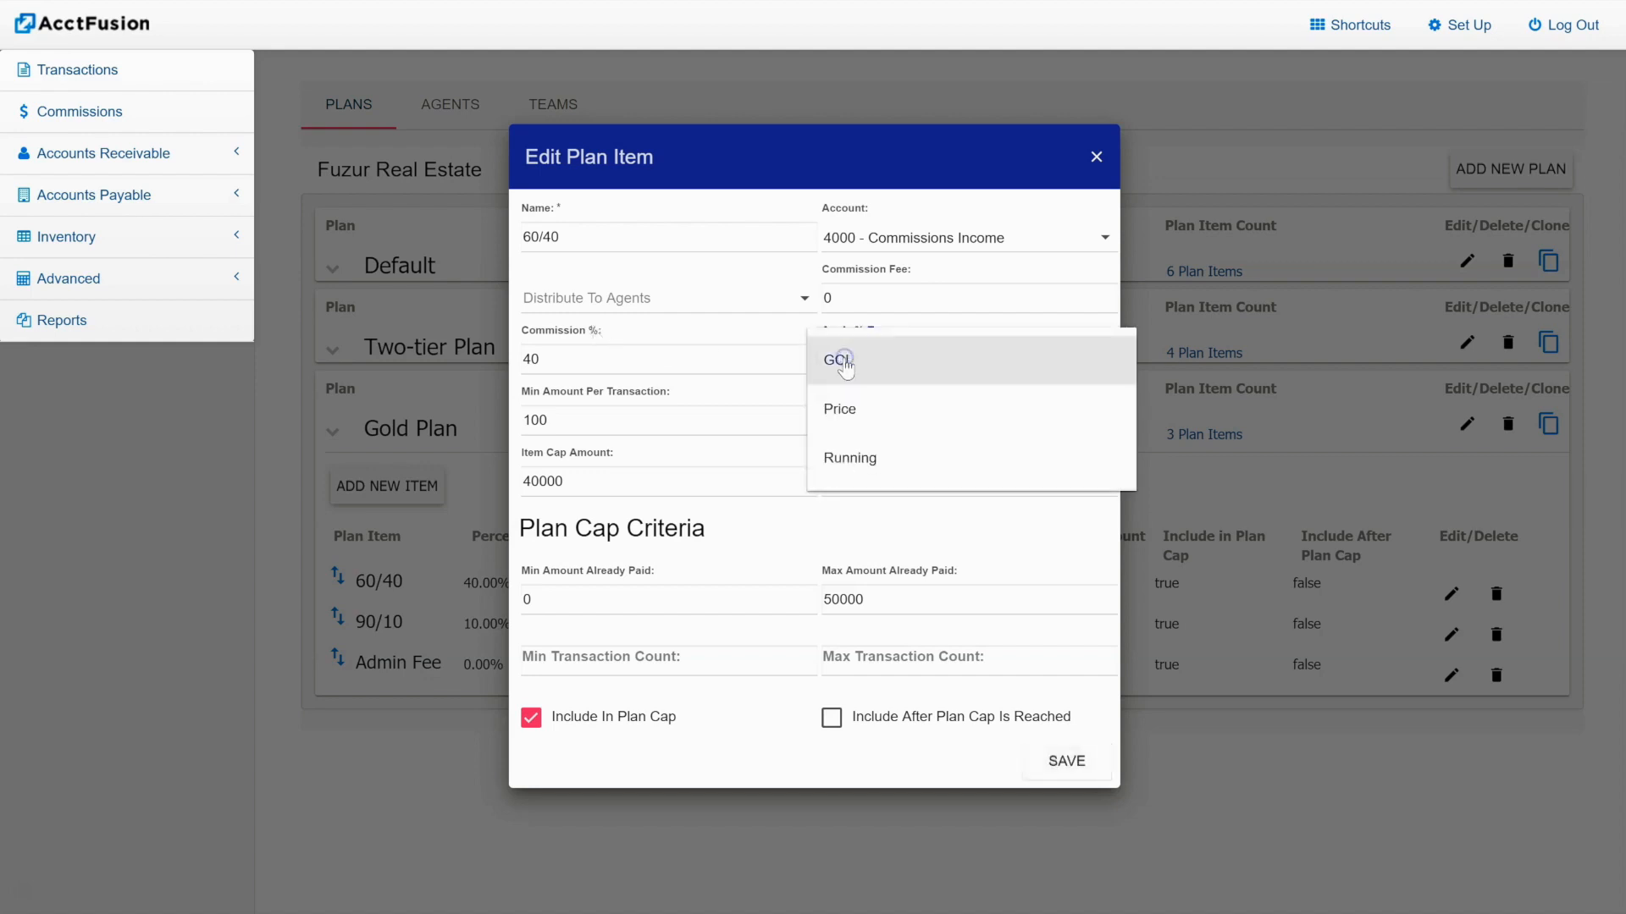
{"action": "left_click", "coordinate": [828, 157]}
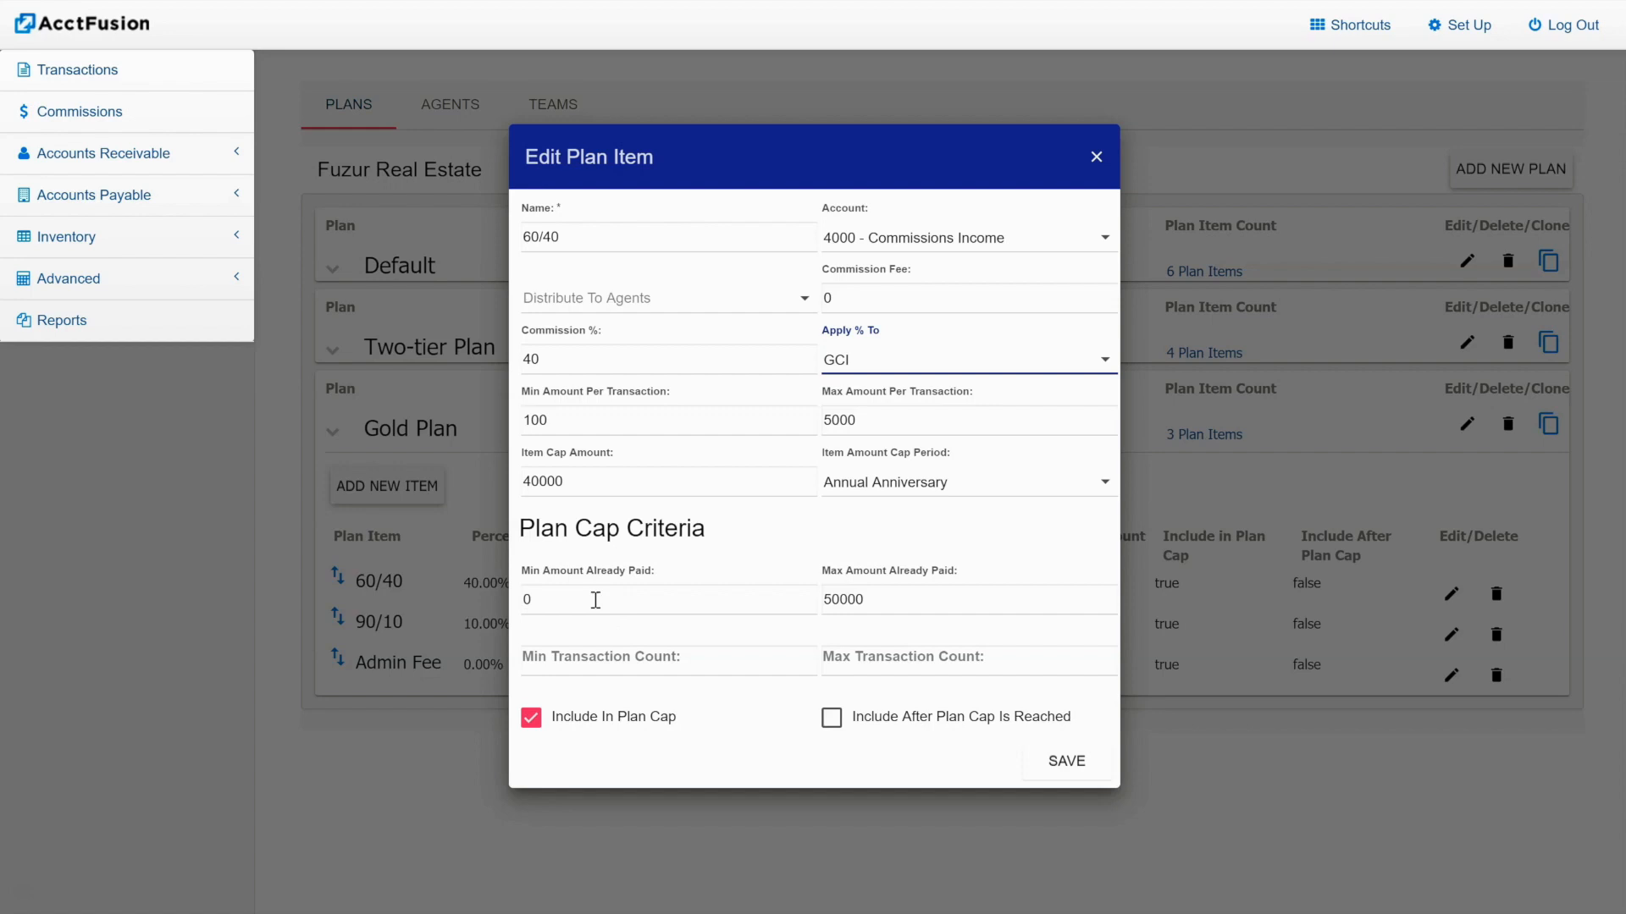
{"action": "double_click", "coordinate": [542, 598]}
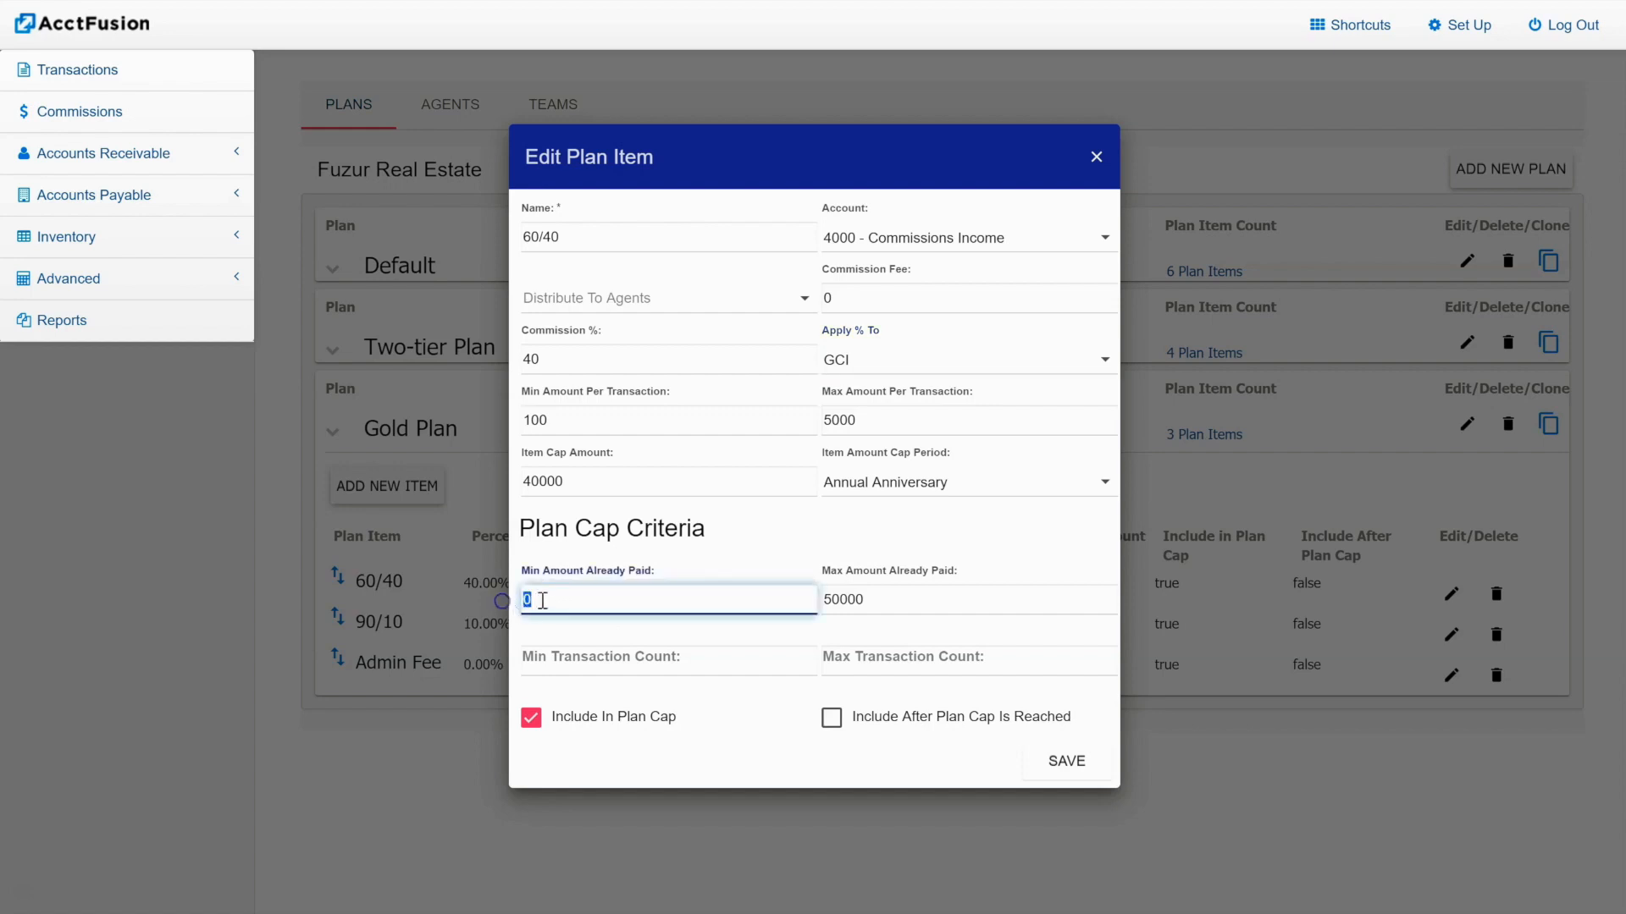
{"action": "left_click", "coordinate": [572, 558]}
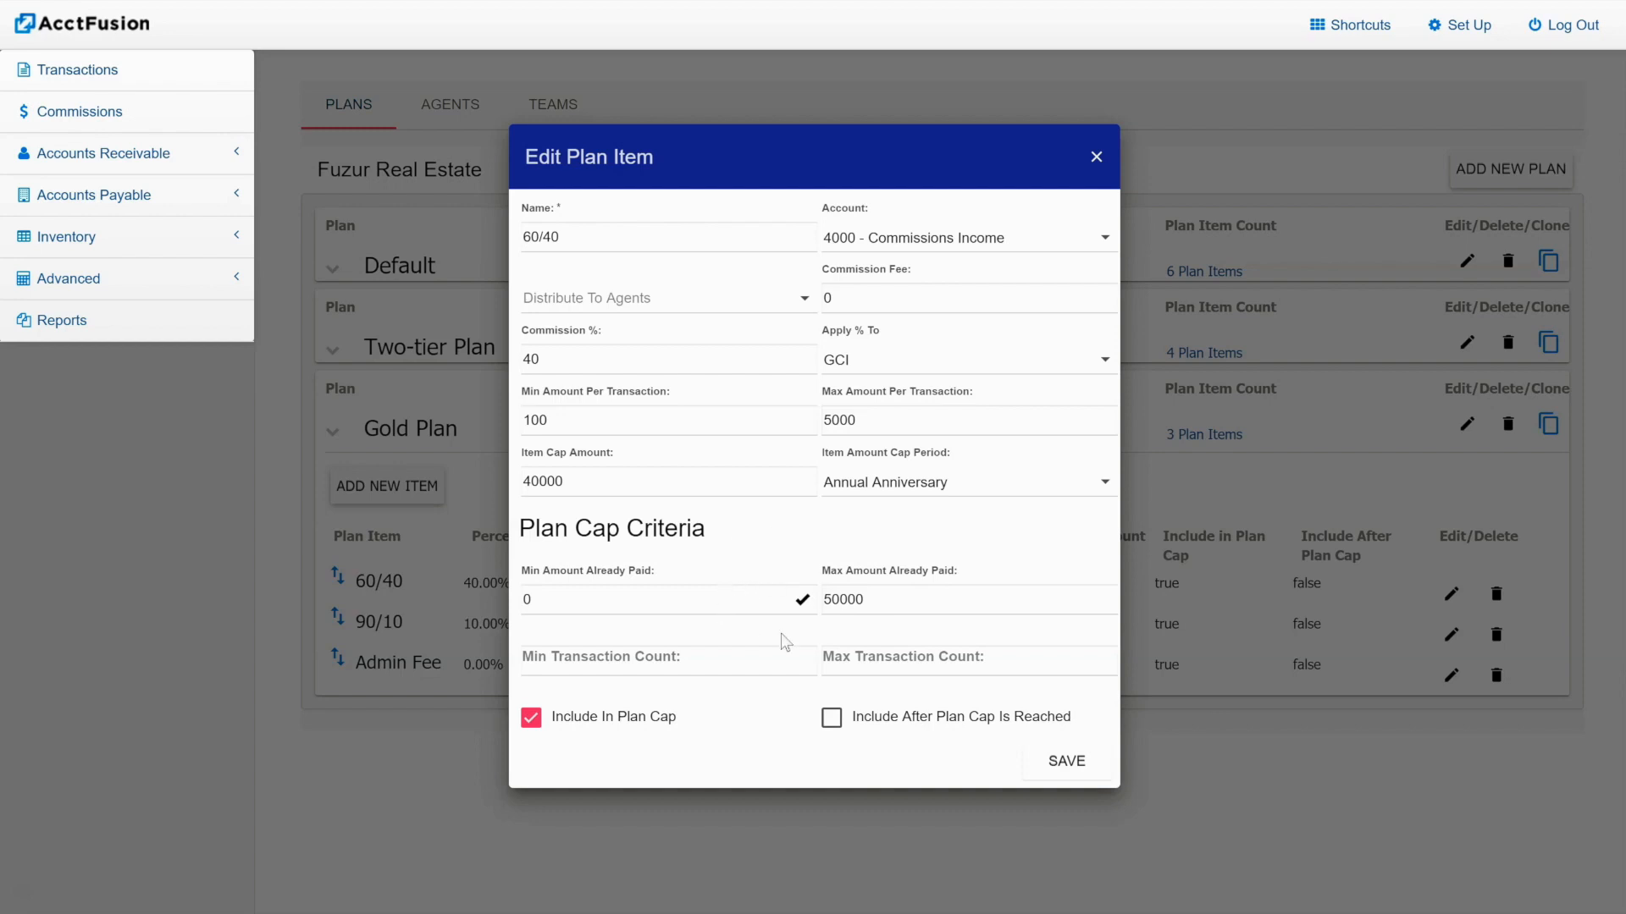
{"action": "left_click", "coordinate": [1063, 758]}
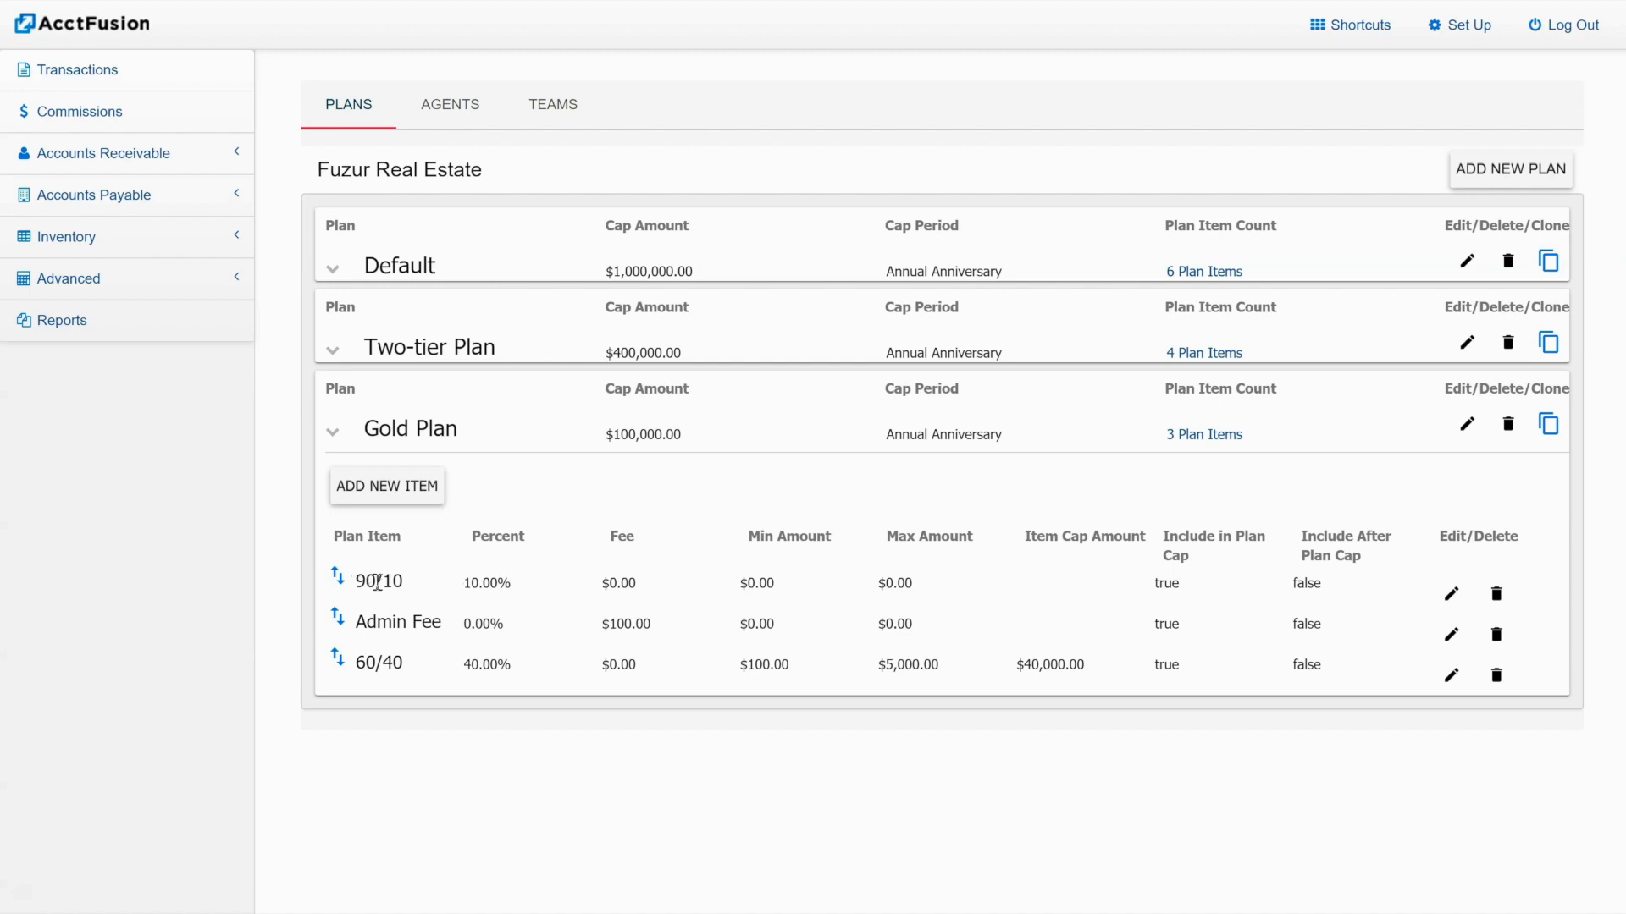
Review the Gold Plan's 90/10 item settings and the Admin Fee item's distribution options, saving each item
{"action": "left_click", "coordinate": [1452, 593]}
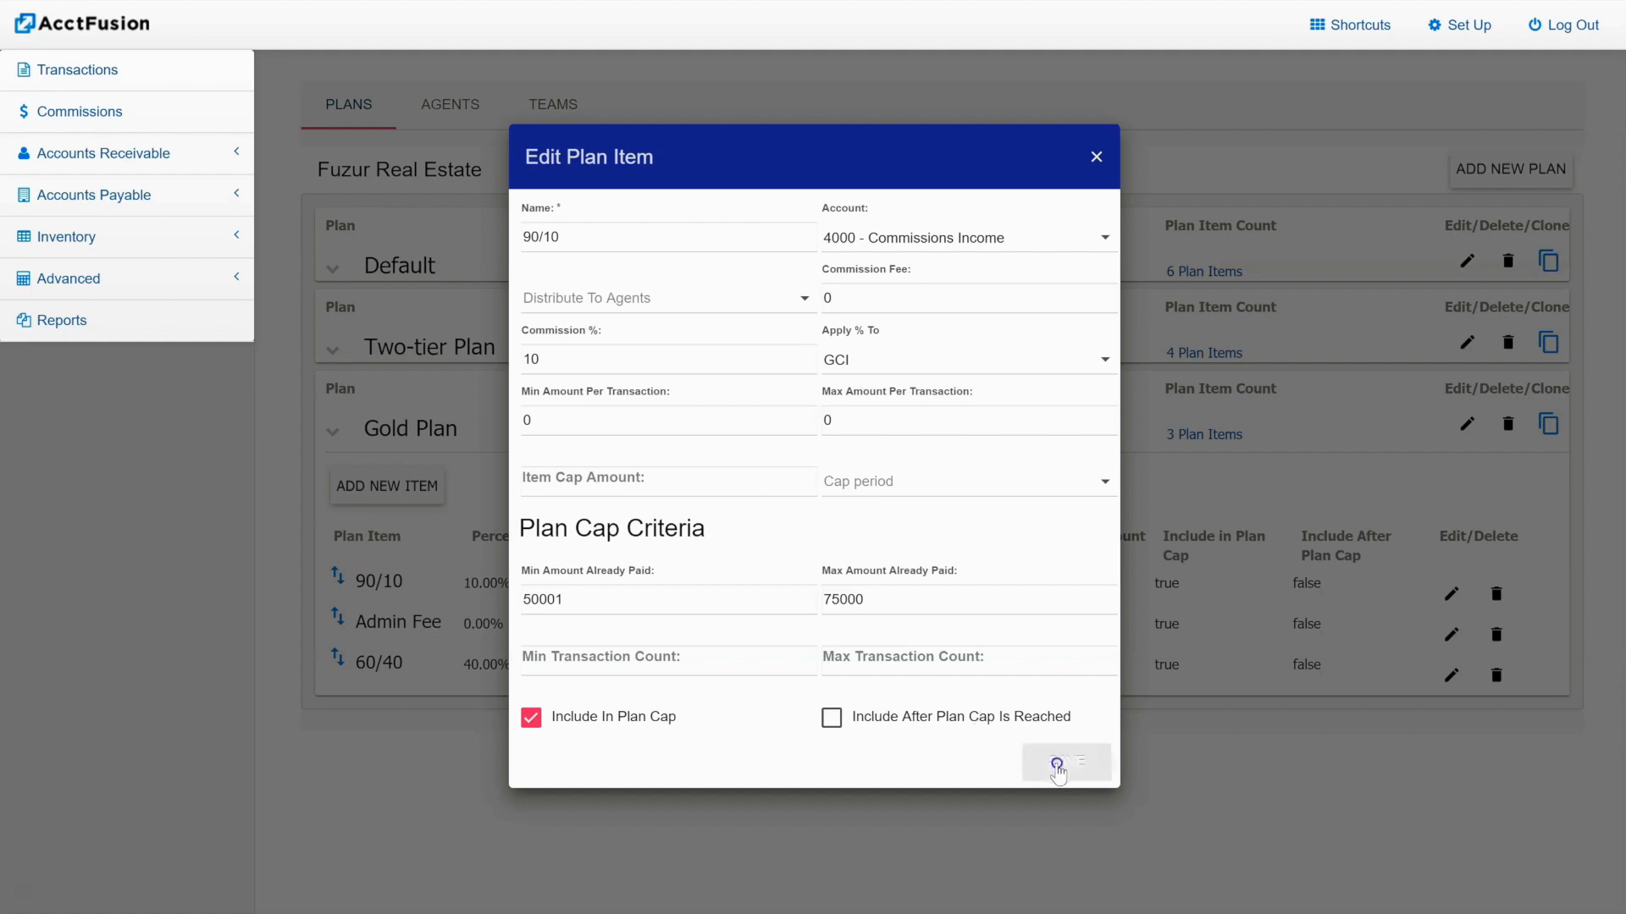
{"action": "left_click", "coordinate": [1050, 762]}
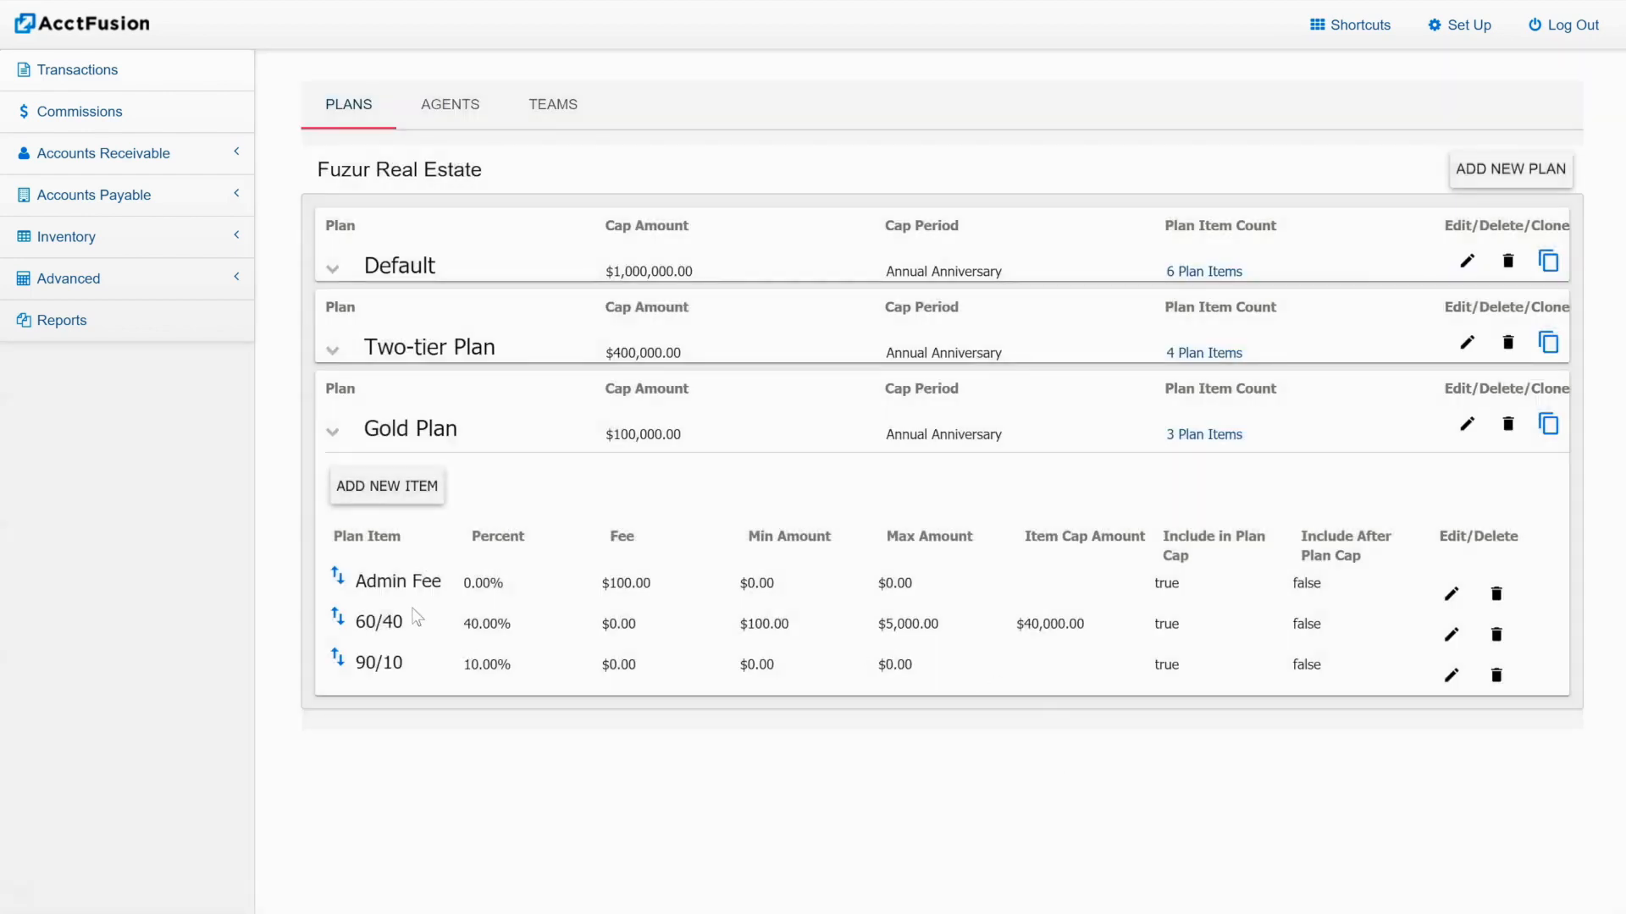
{"action": "left_click", "coordinate": [1451, 593]}
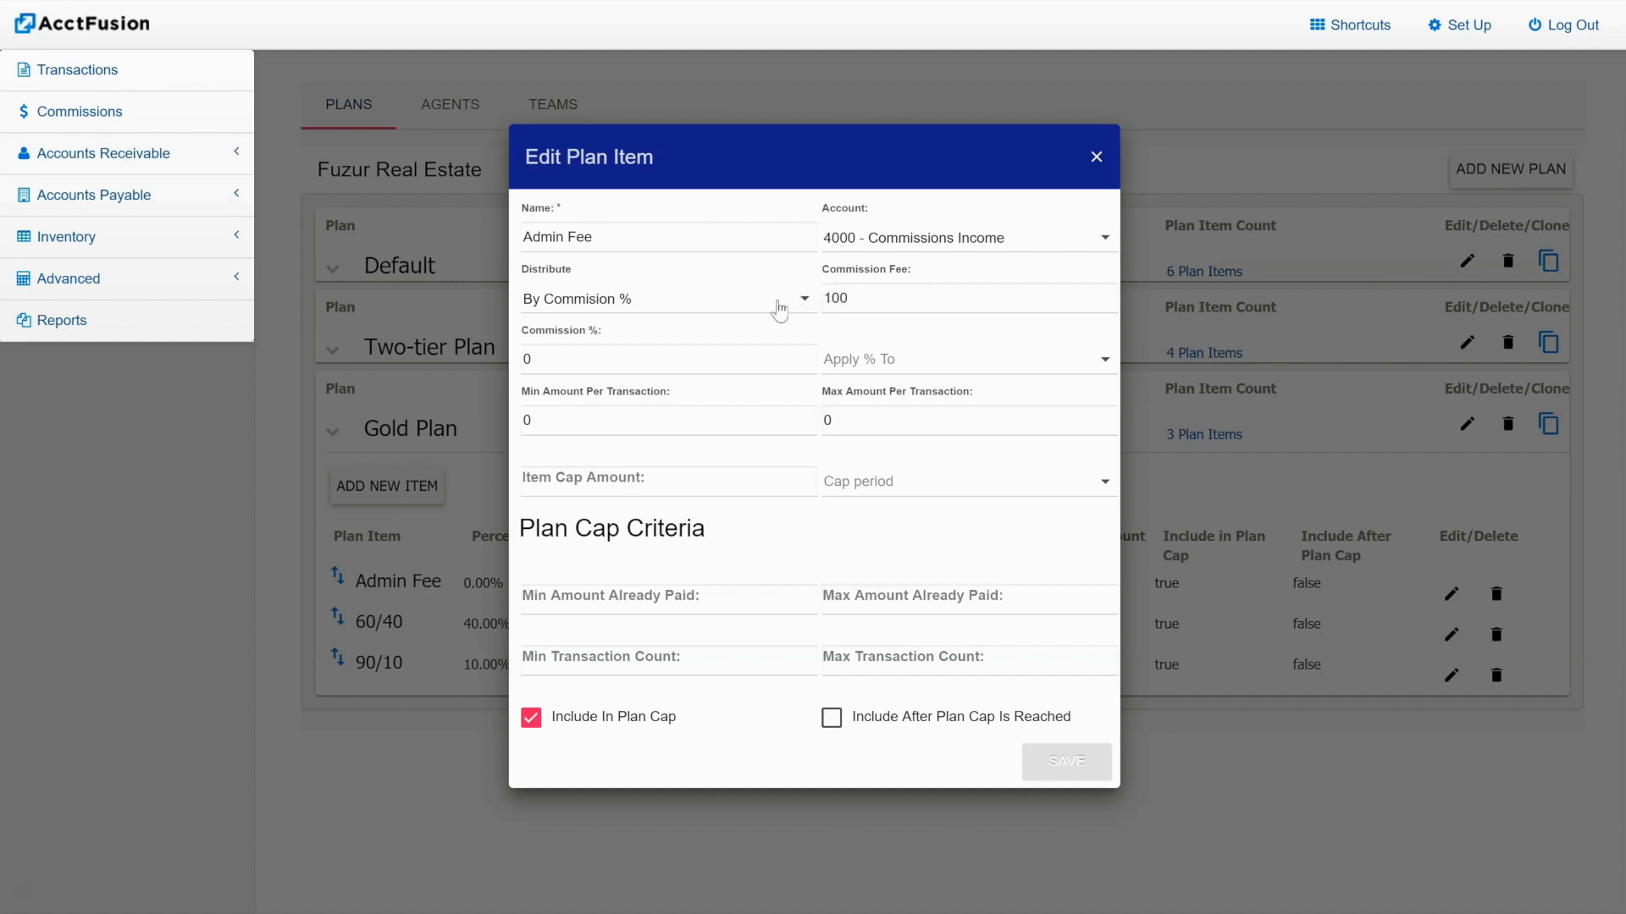
{"action": "left_click", "coordinate": [779, 305]}
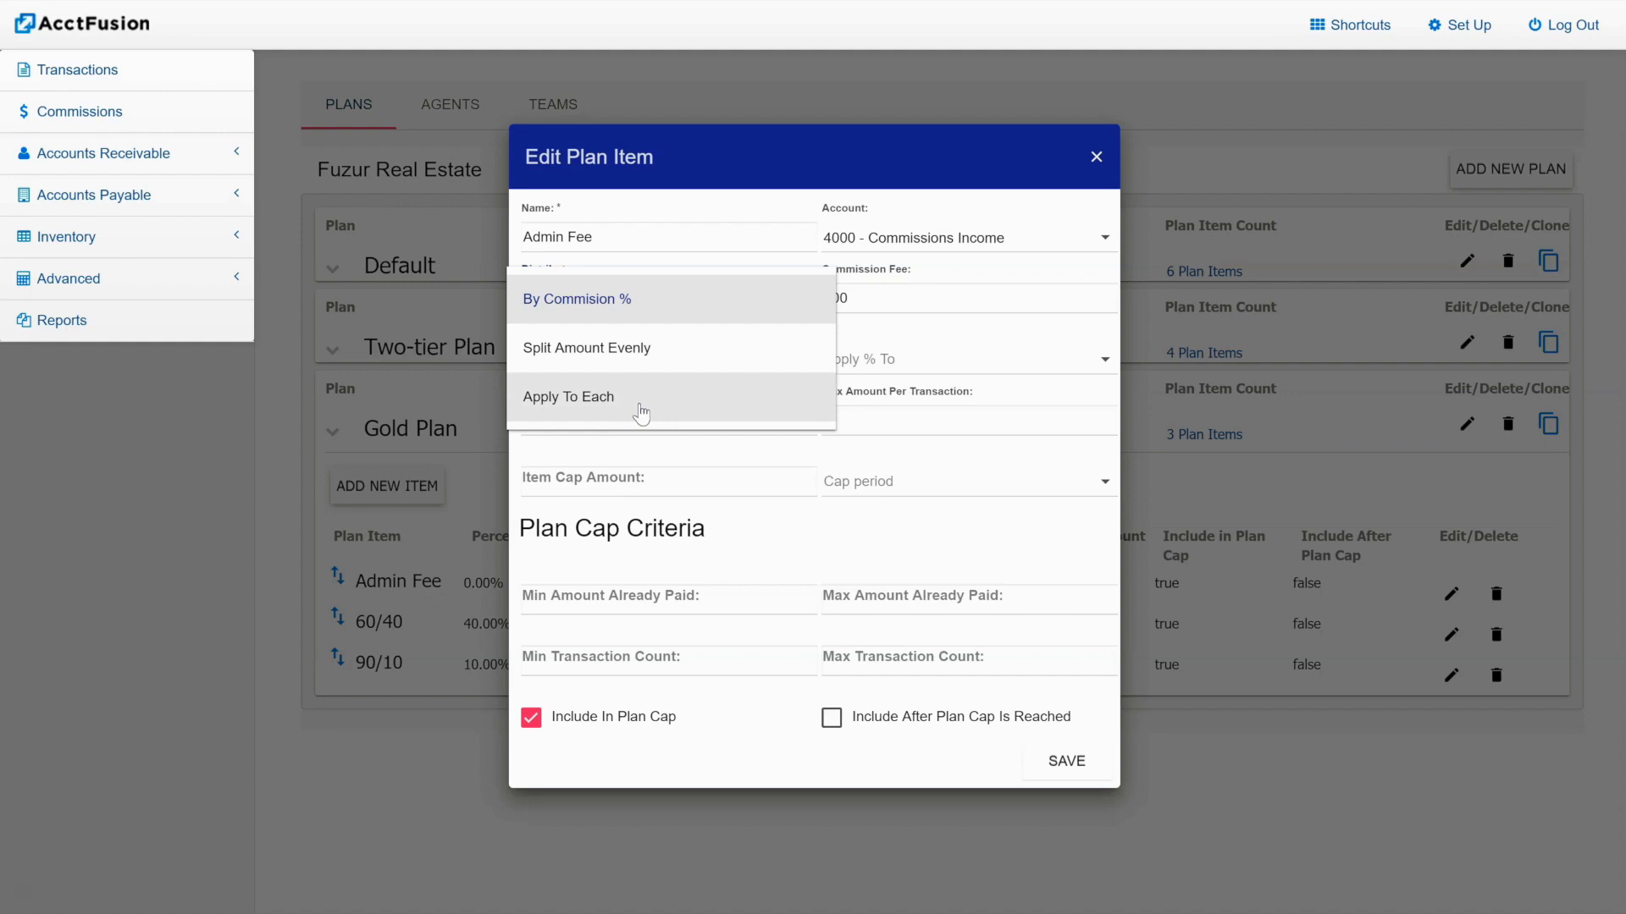
{"action": "left_click", "coordinate": [796, 542]}
{"action": "left_click", "coordinate": [1065, 761]}
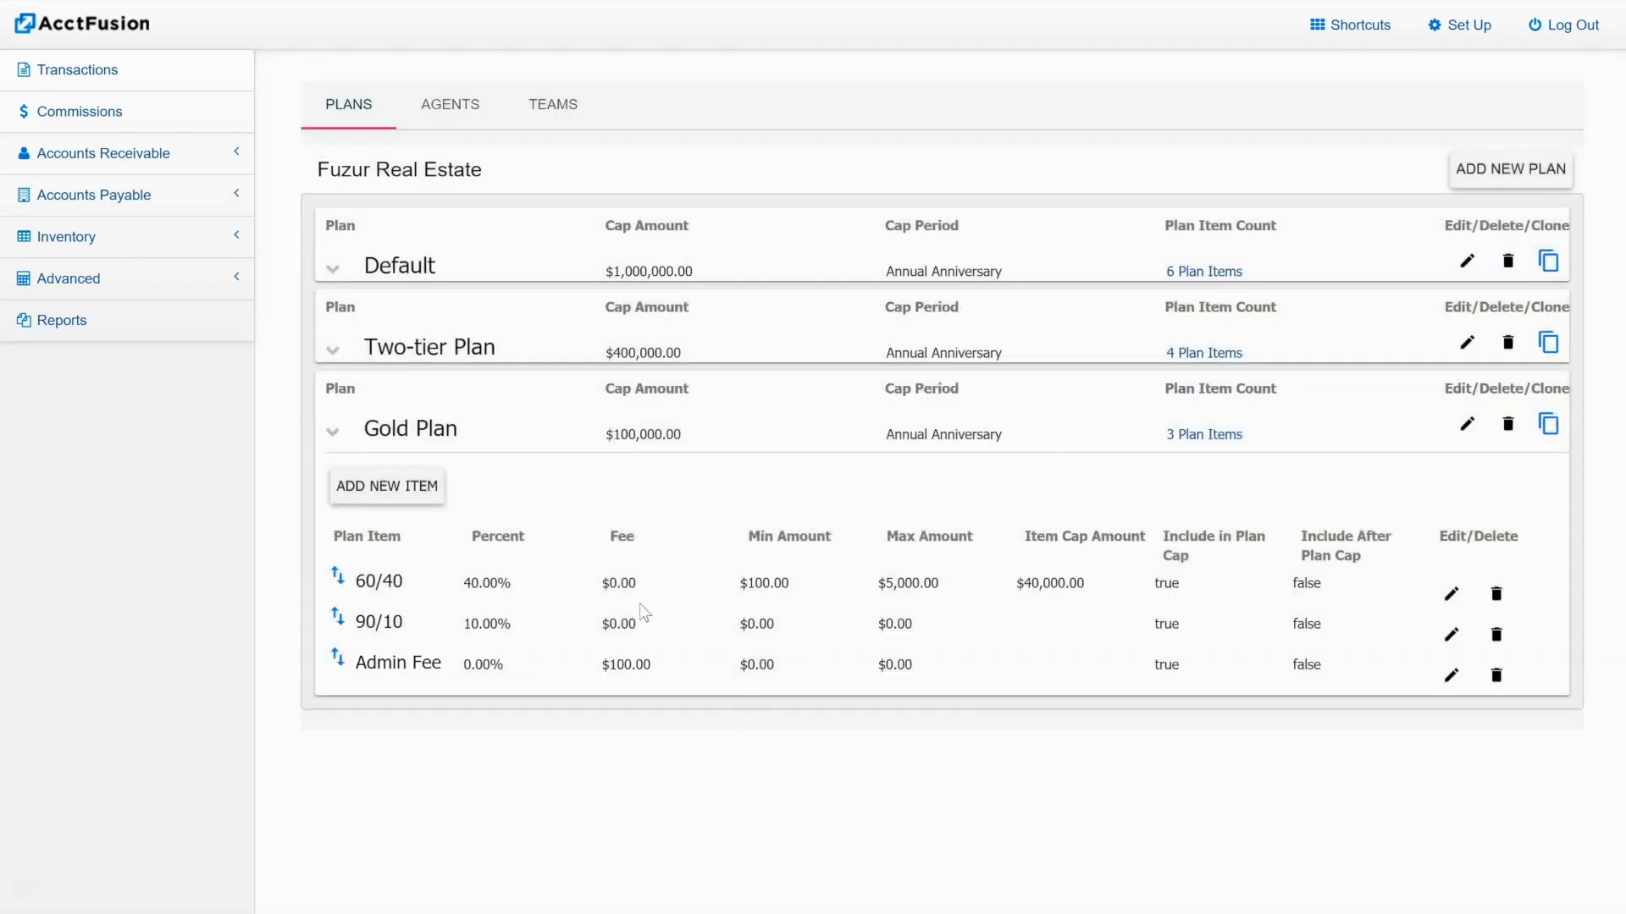
Show the agents' plan assignments, review the commission settings of the agent on the Gold Plan, and save them
{"action": "left_click", "coordinate": [460, 108]}
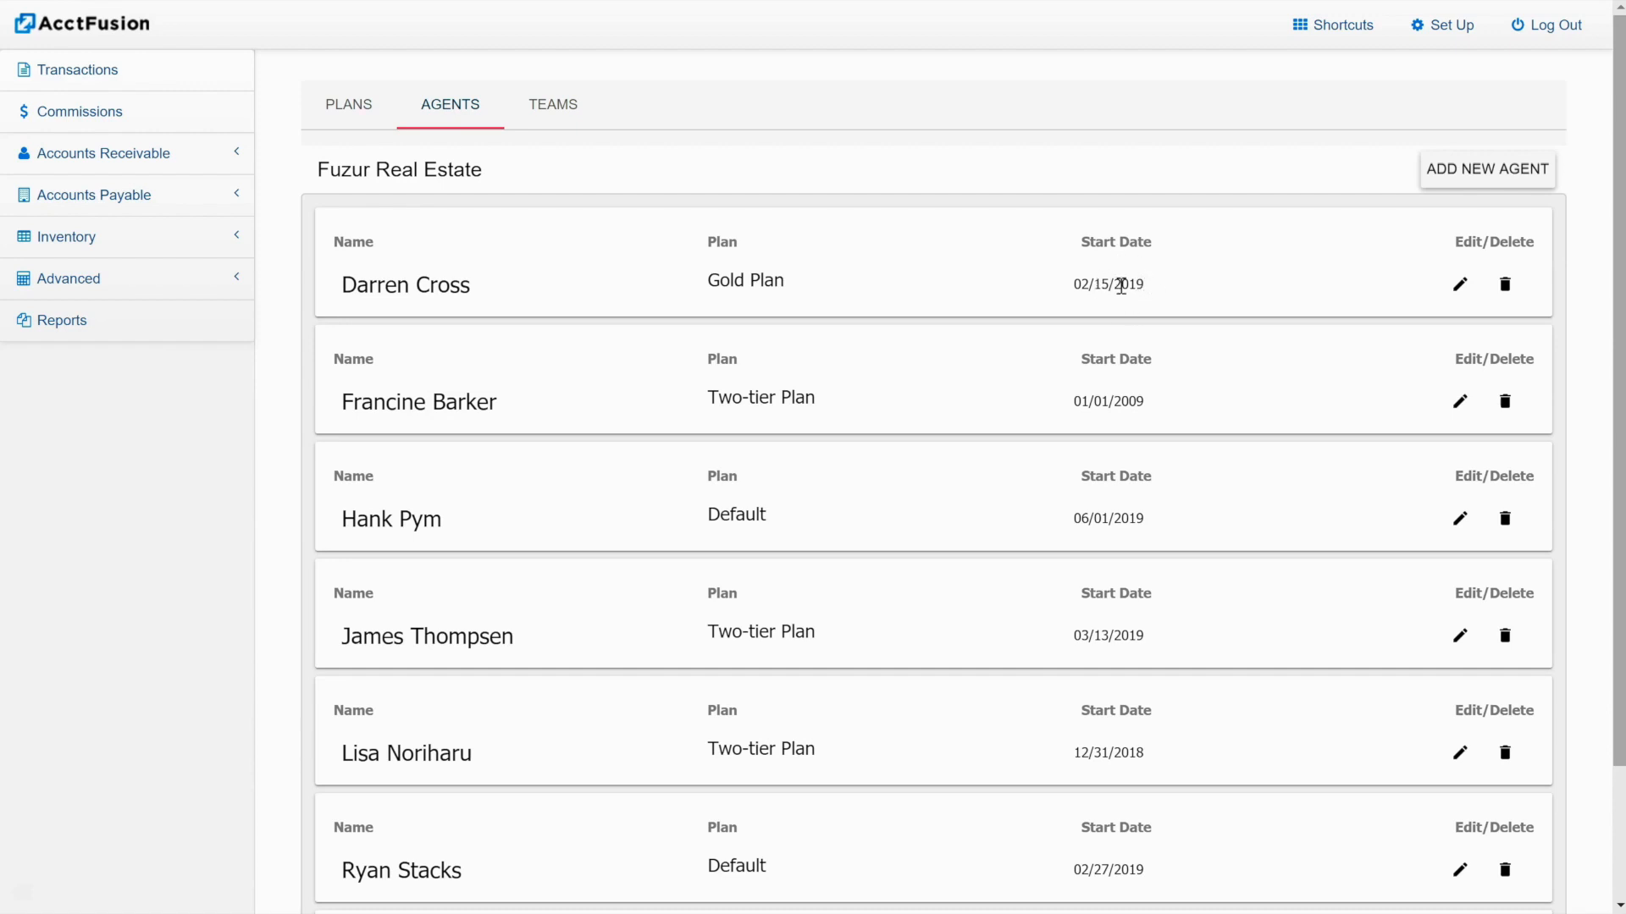
{"action": "left_click", "coordinate": [1460, 283]}
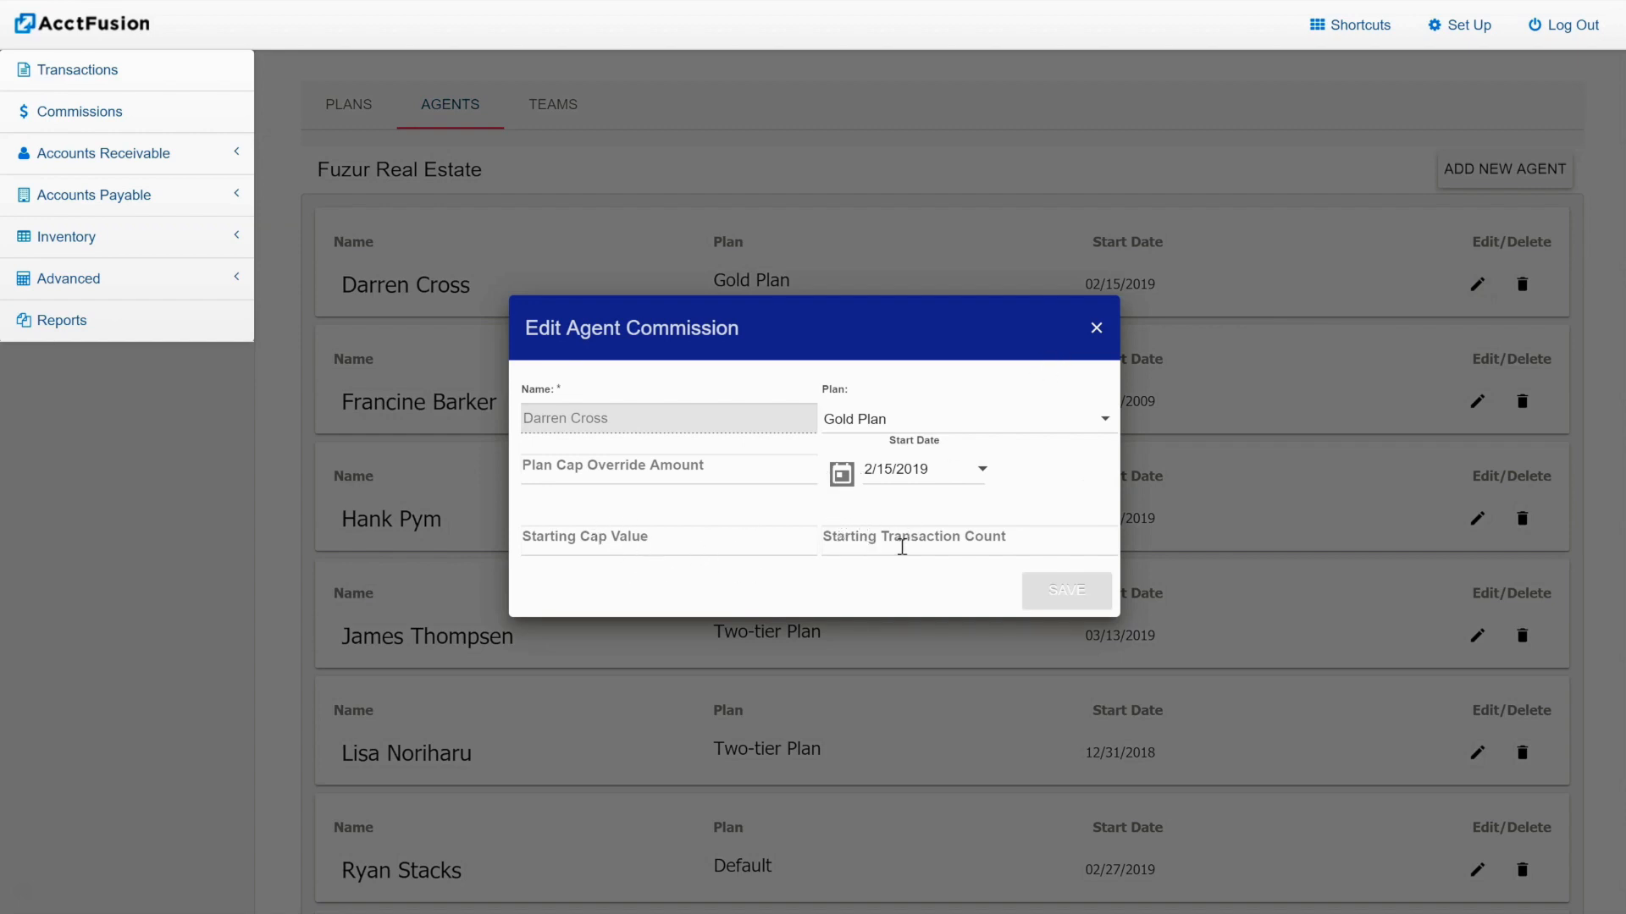
{"action": "left_click", "coordinate": [846, 572]}
{"action": "left_click", "coordinate": [1053, 593]}
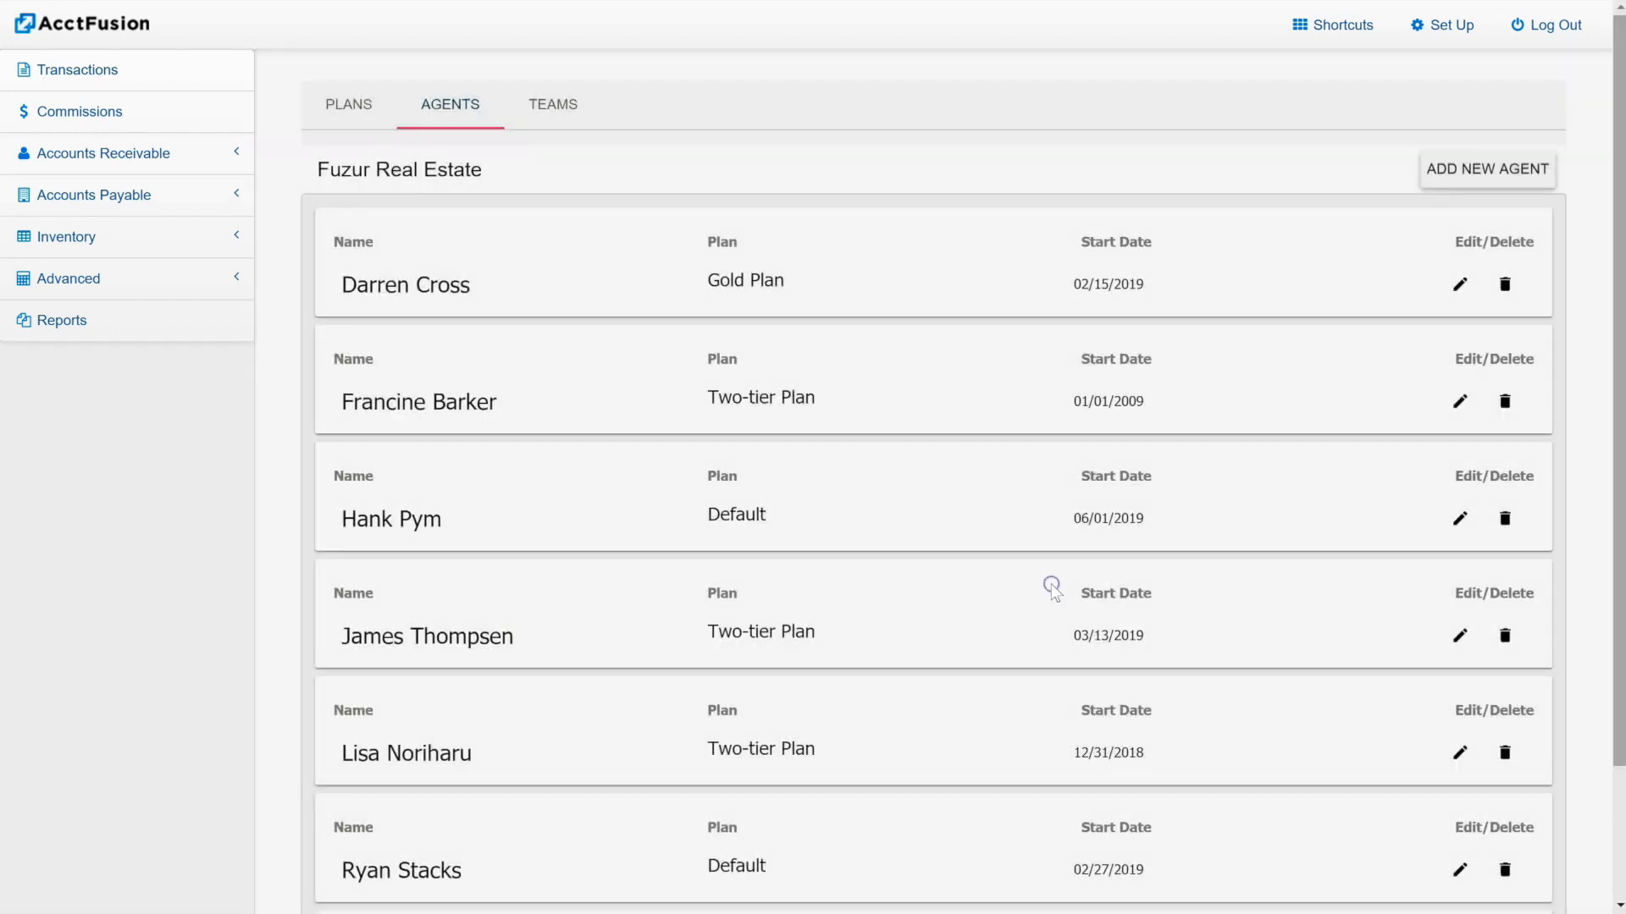
Show the commission teams and examine the Dream Team's members with their percentages and fees
{"action": "left_click", "coordinate": [553, 113]}
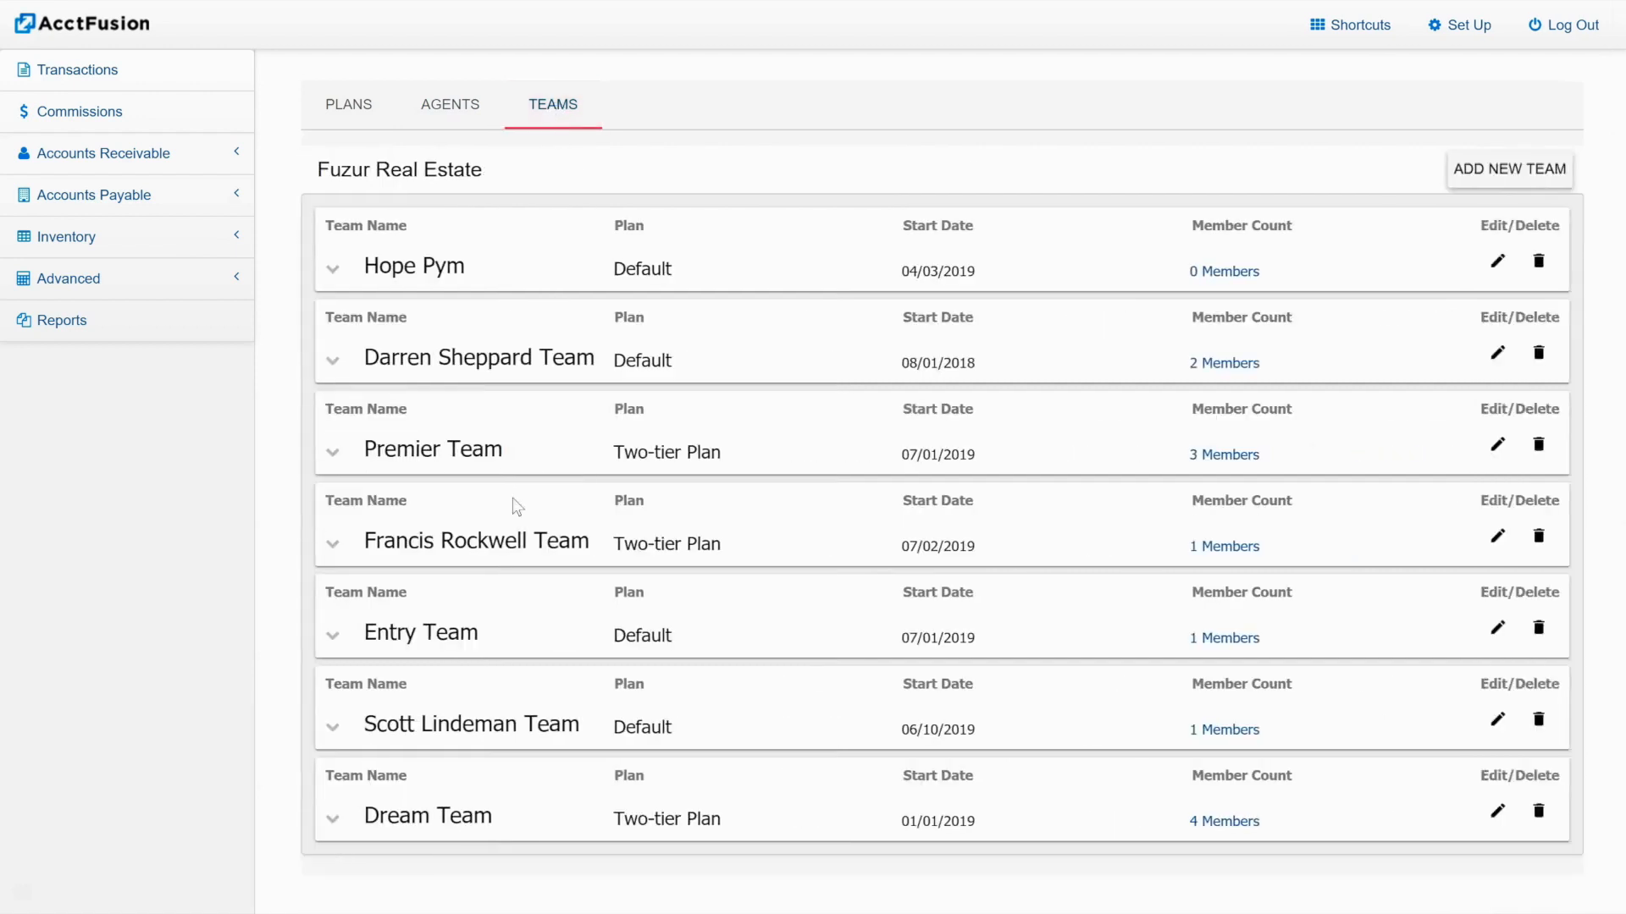
{"action": "left_click", "coordinate": [342, 817]}
{"action": "scroll", "coordinate": [347, 809], "scroll_direction": "down", "scroll_amount": 3}
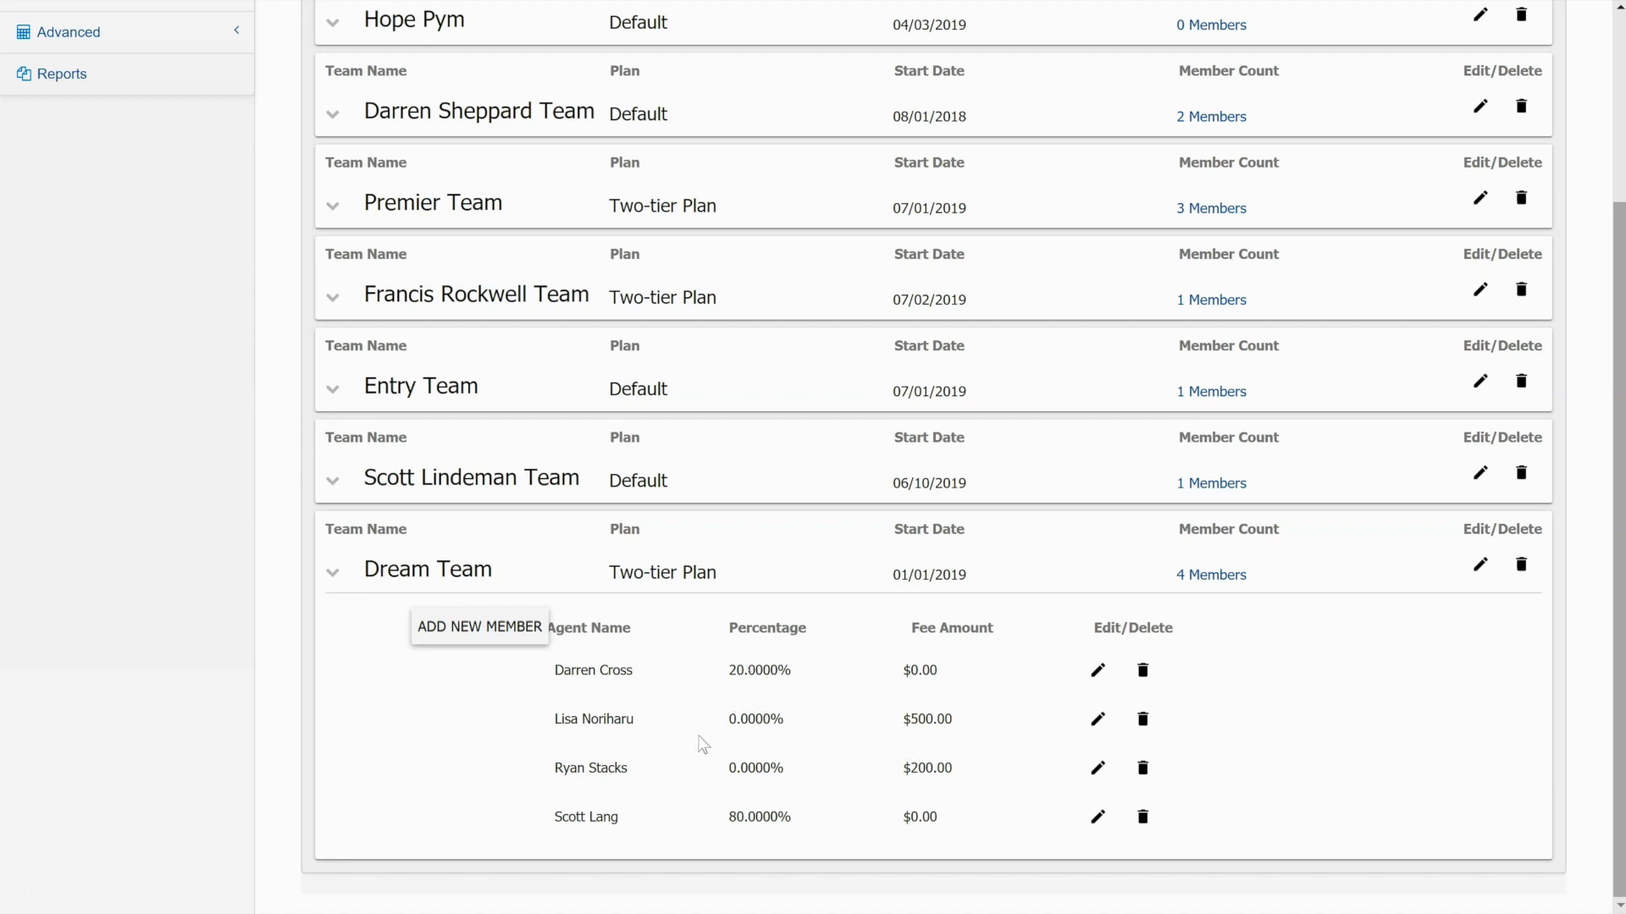
{"action": "scroll", "coordinate": [701, 743], "scroll_direction": "up", "scroll_amount": 3}
{"action": "left_click", "coordinate": [336, 816]}
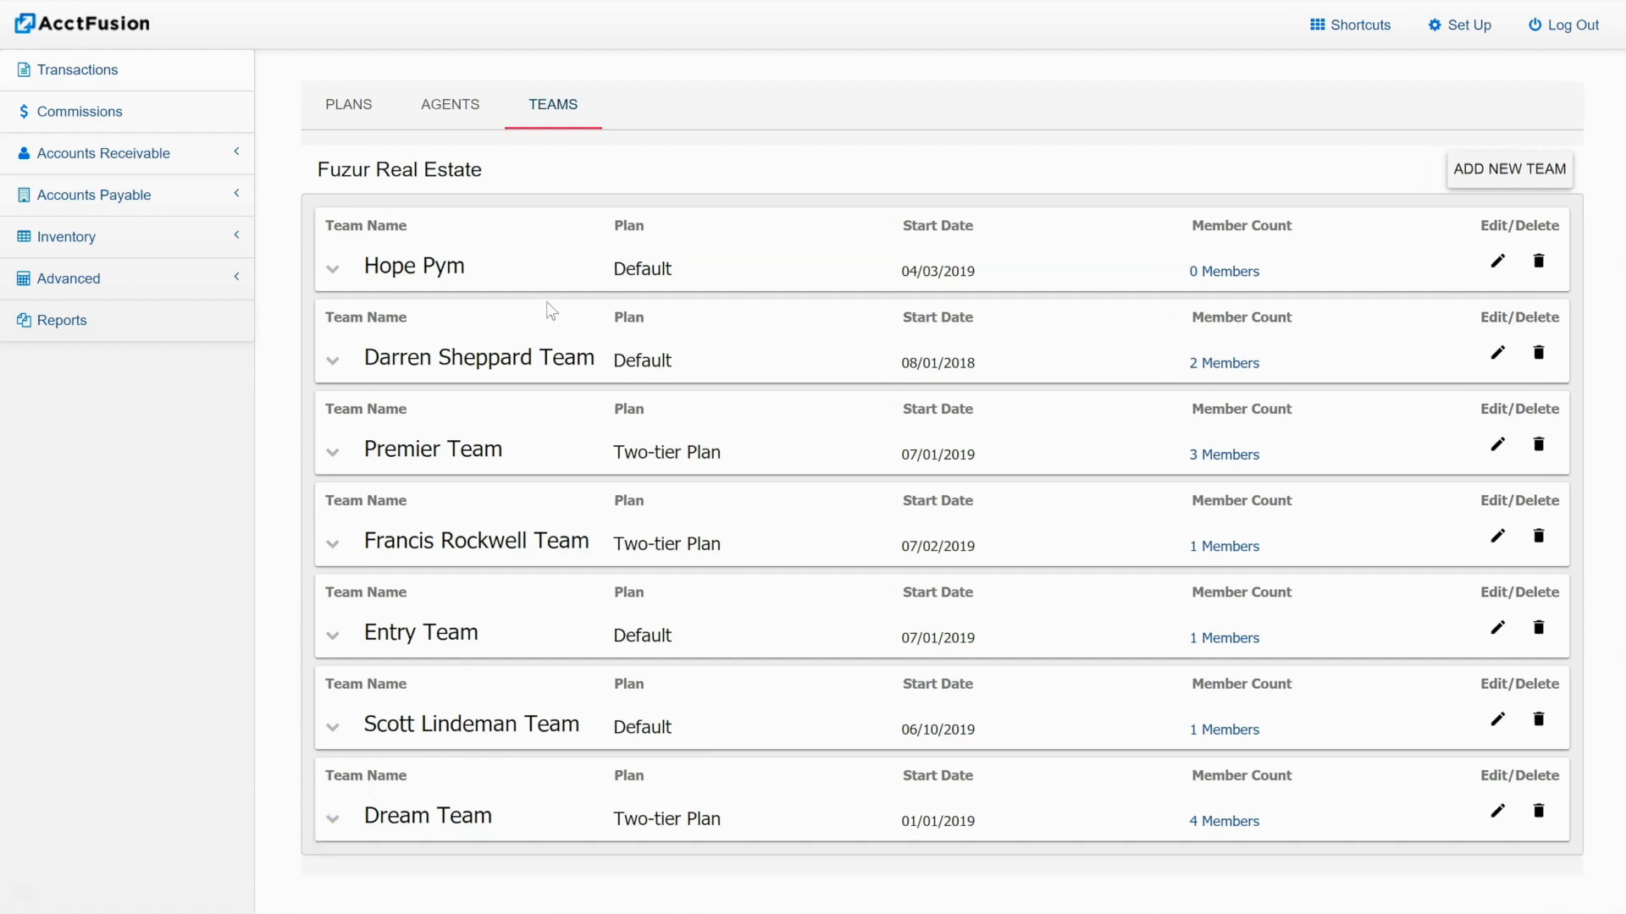
Create a new commission in the commissions list, naming it with the property's street address
{"action": "left_click", "coordinate": [68, 122]}
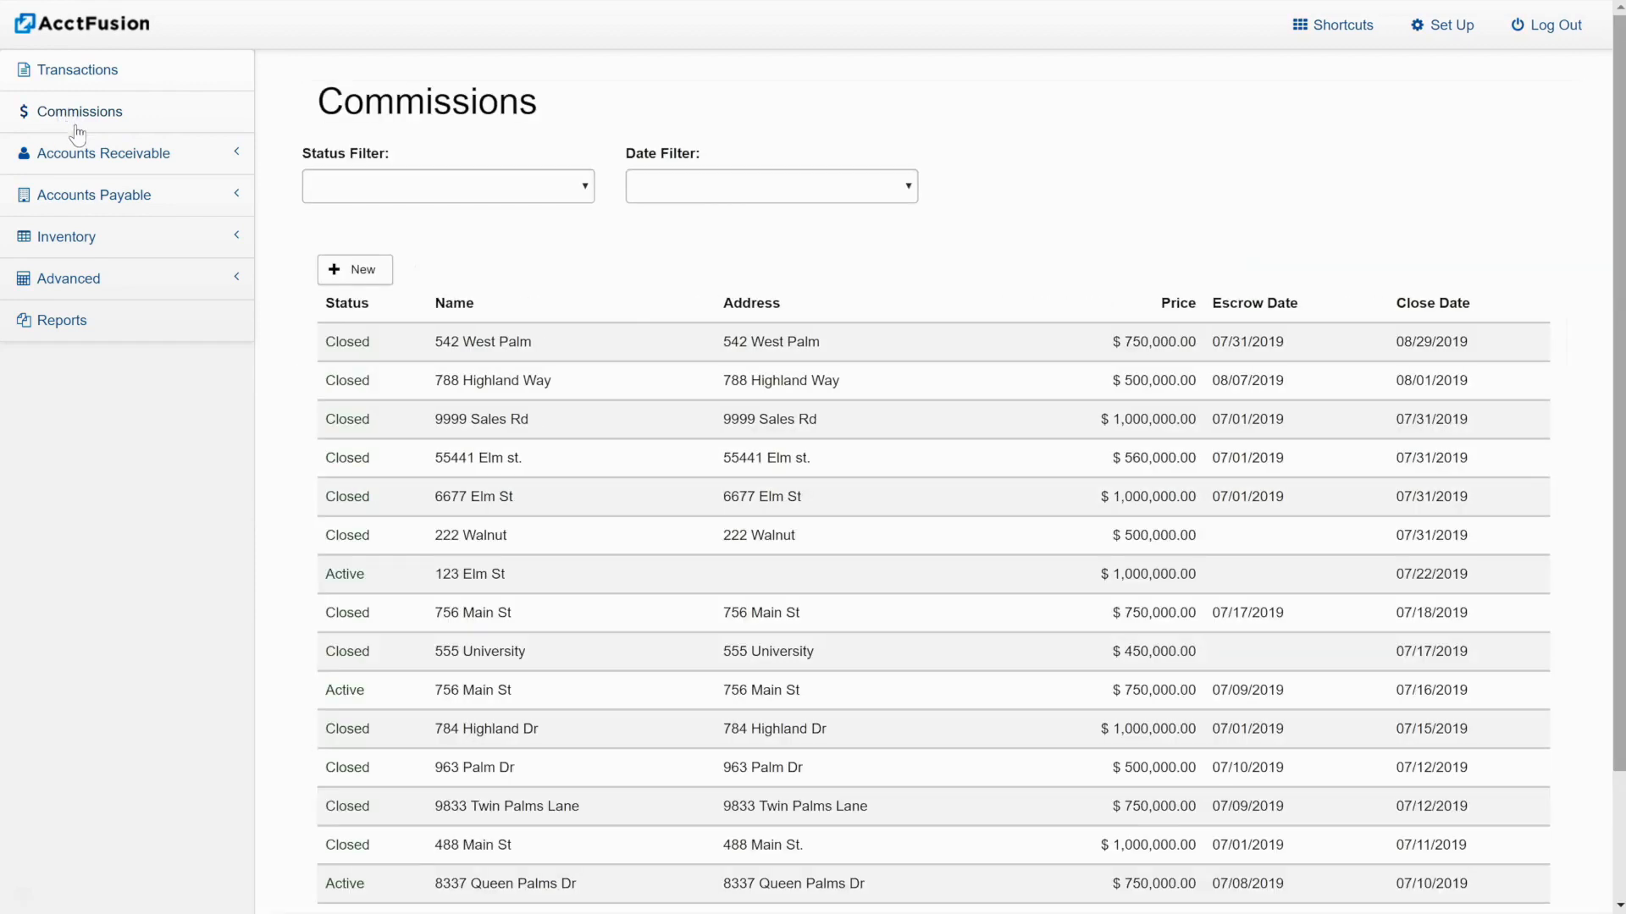
{"action": "left_click", "coordinate": [343, 267]}
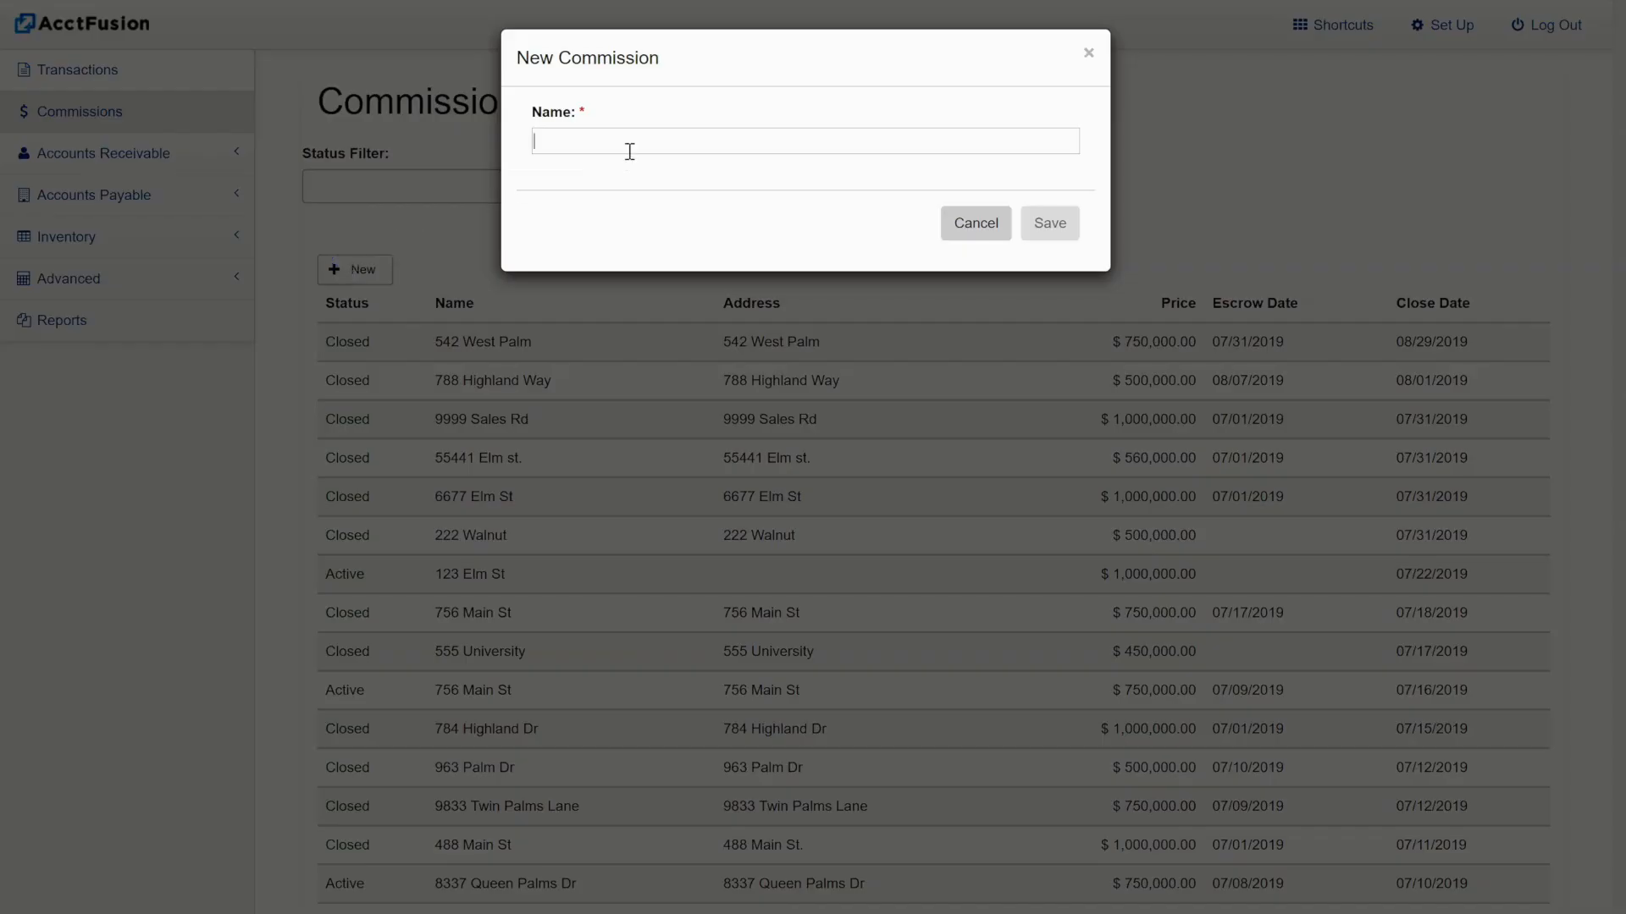
{"action": "type", "text": "13 First Ave"}
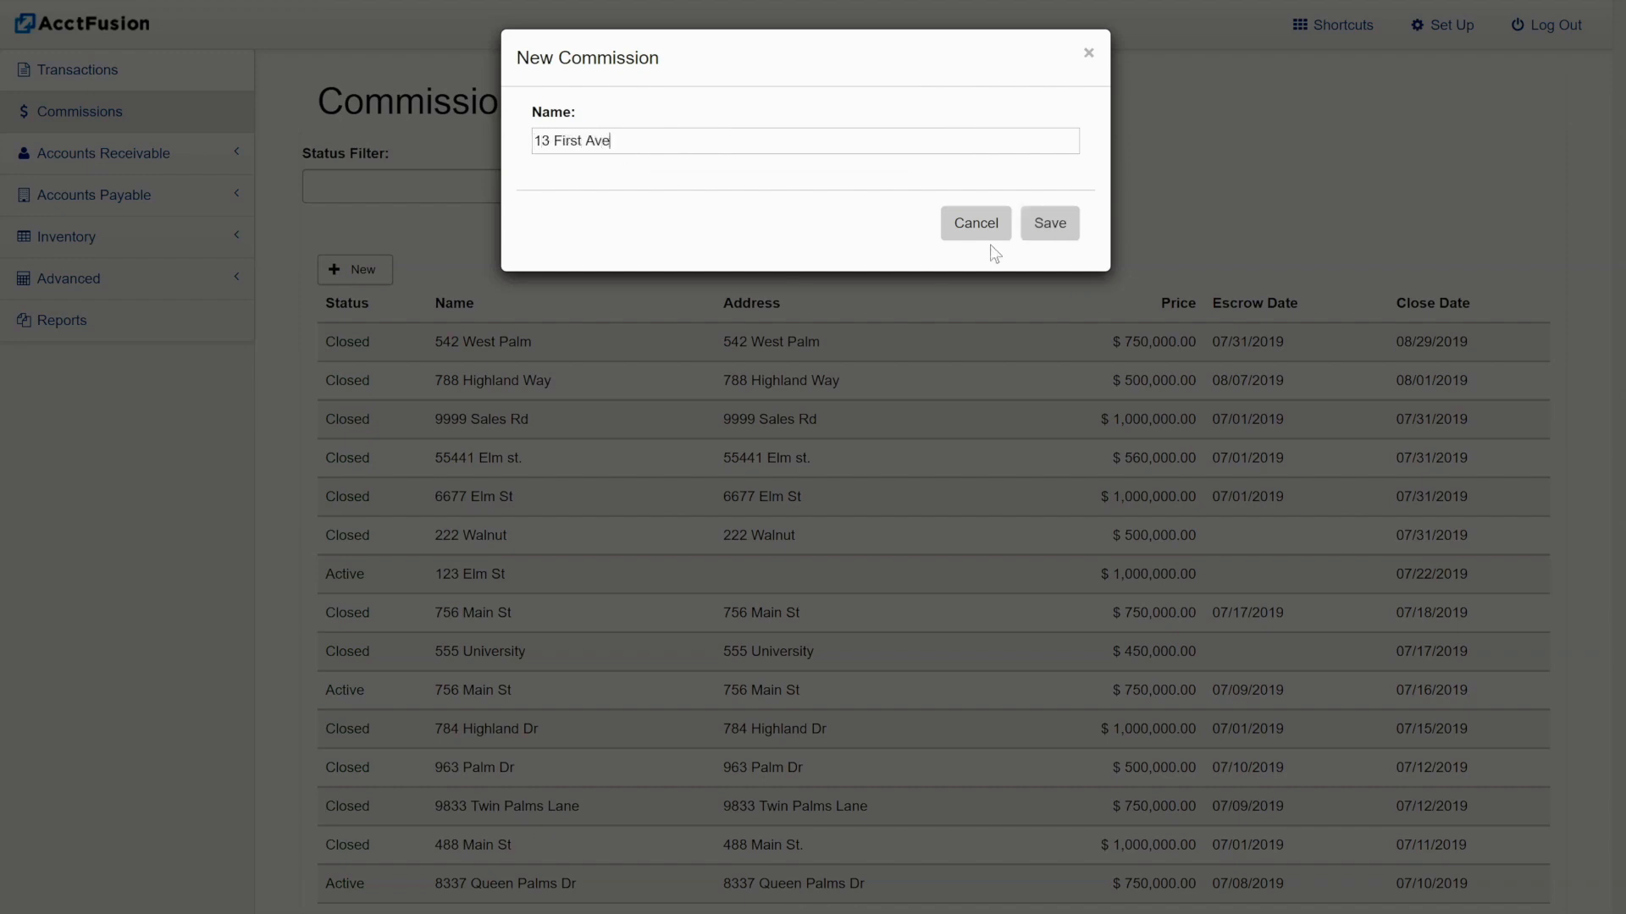
{"action": "left_click", "coordinate": [1056, 225]}
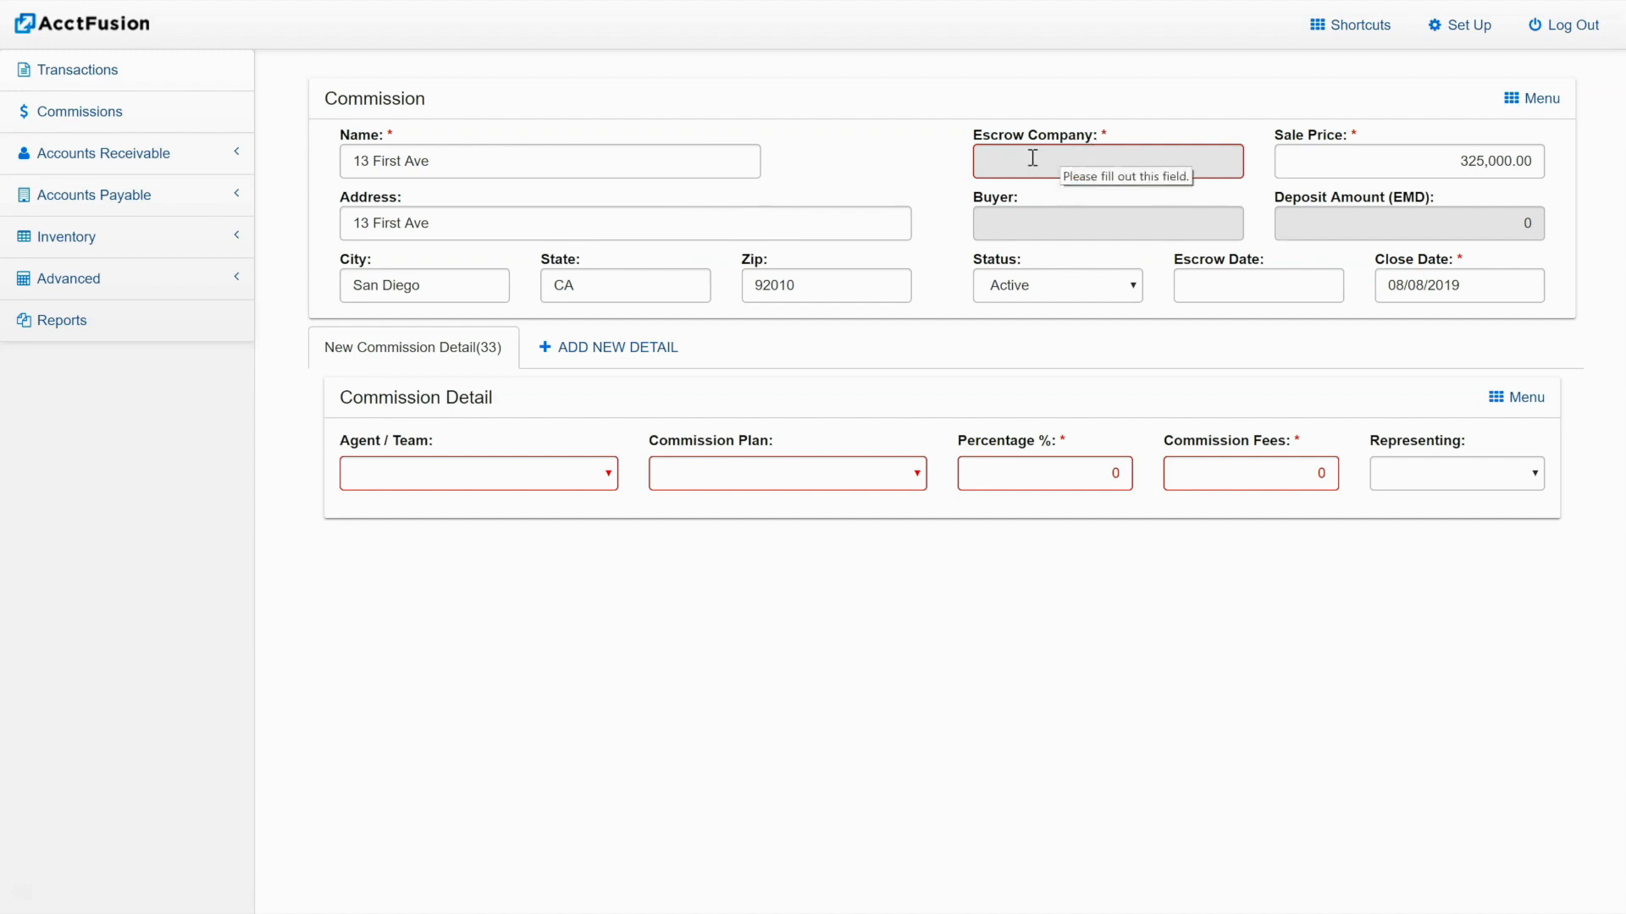
Set the commission's escrow company to First American Title and choose an existing individual customer as the buyer
{"action": "left_click", "coordinate": [1105, 157]}
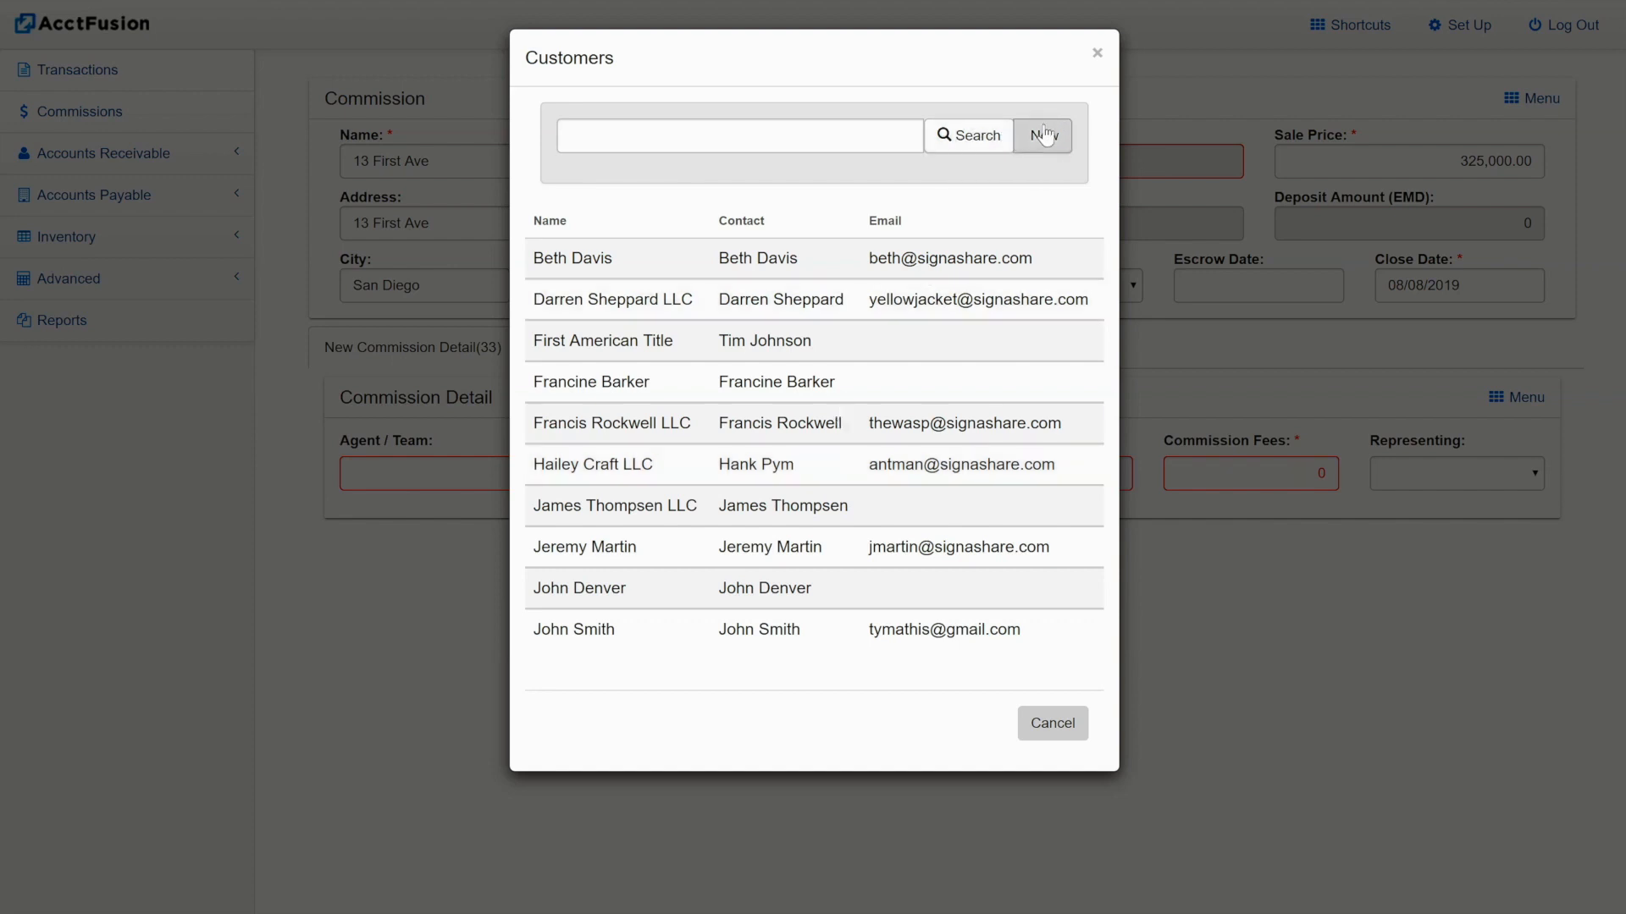
{"action": "left_click", "coordinate": [613, 347]}
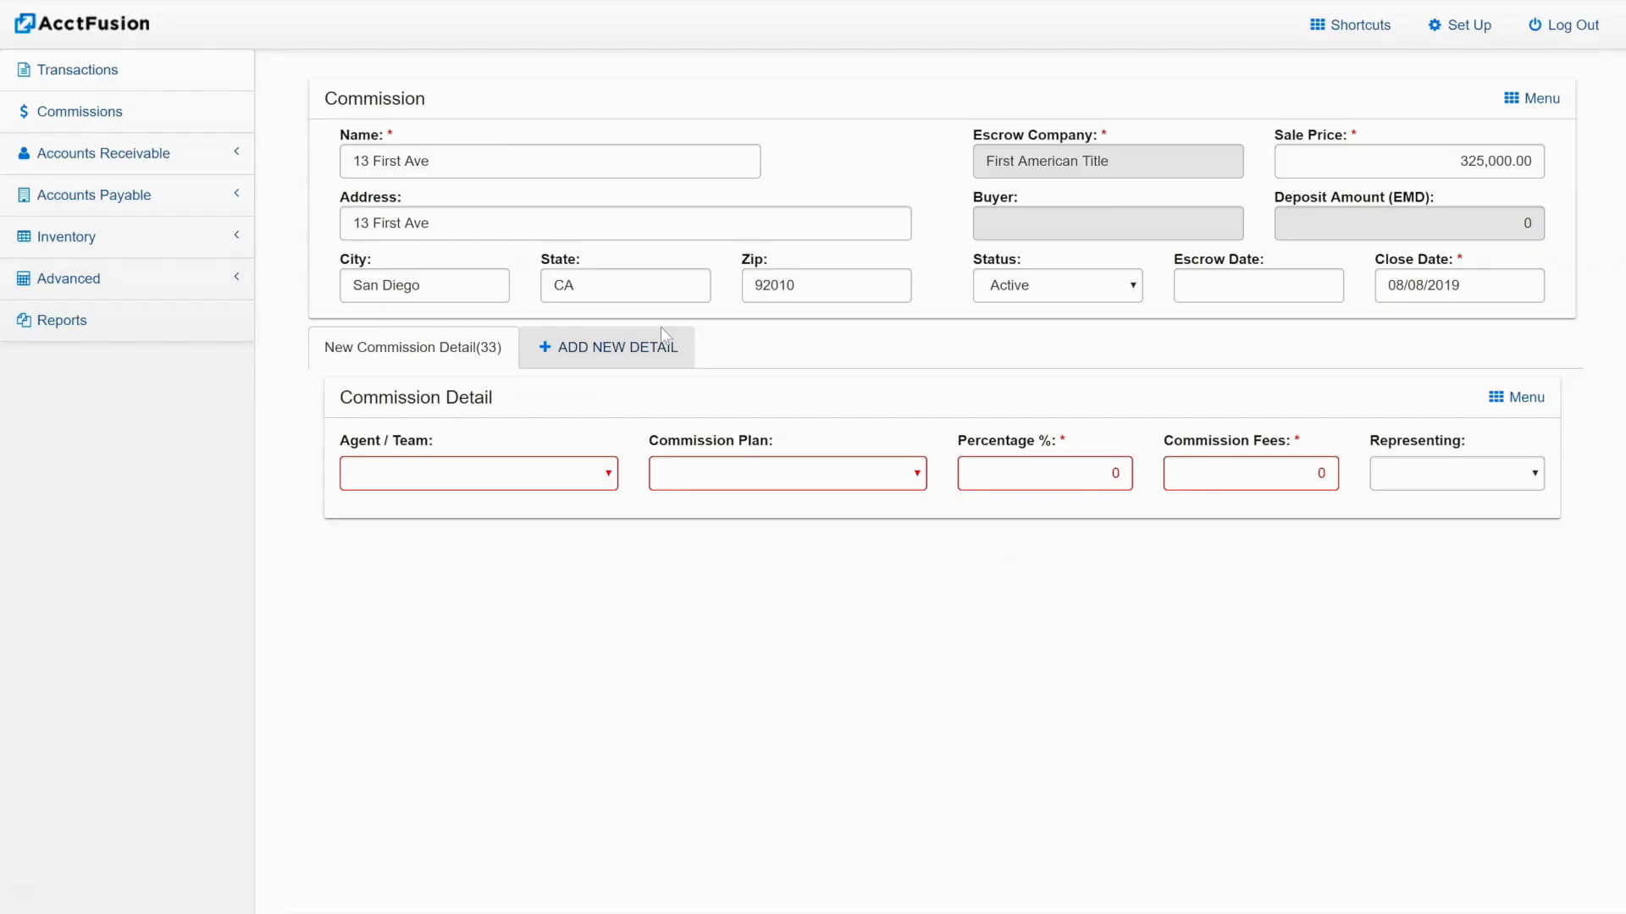
{"action": "left_click", "coordinate": [1070, 210]}
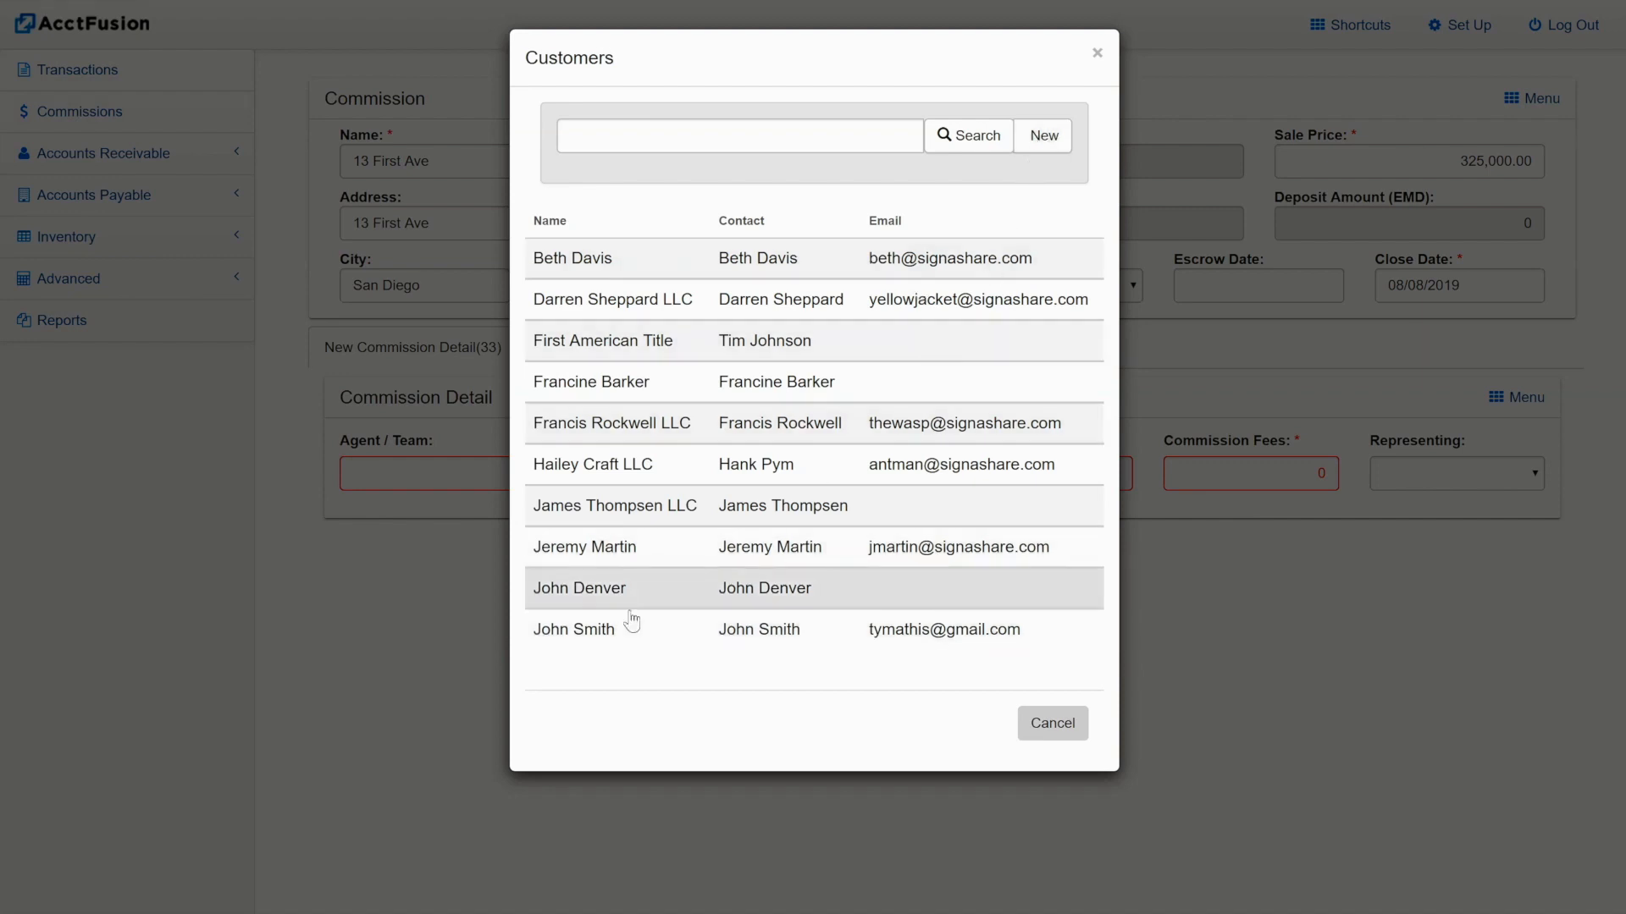
{"action": "left_click", "coordinate": [612, 593]}
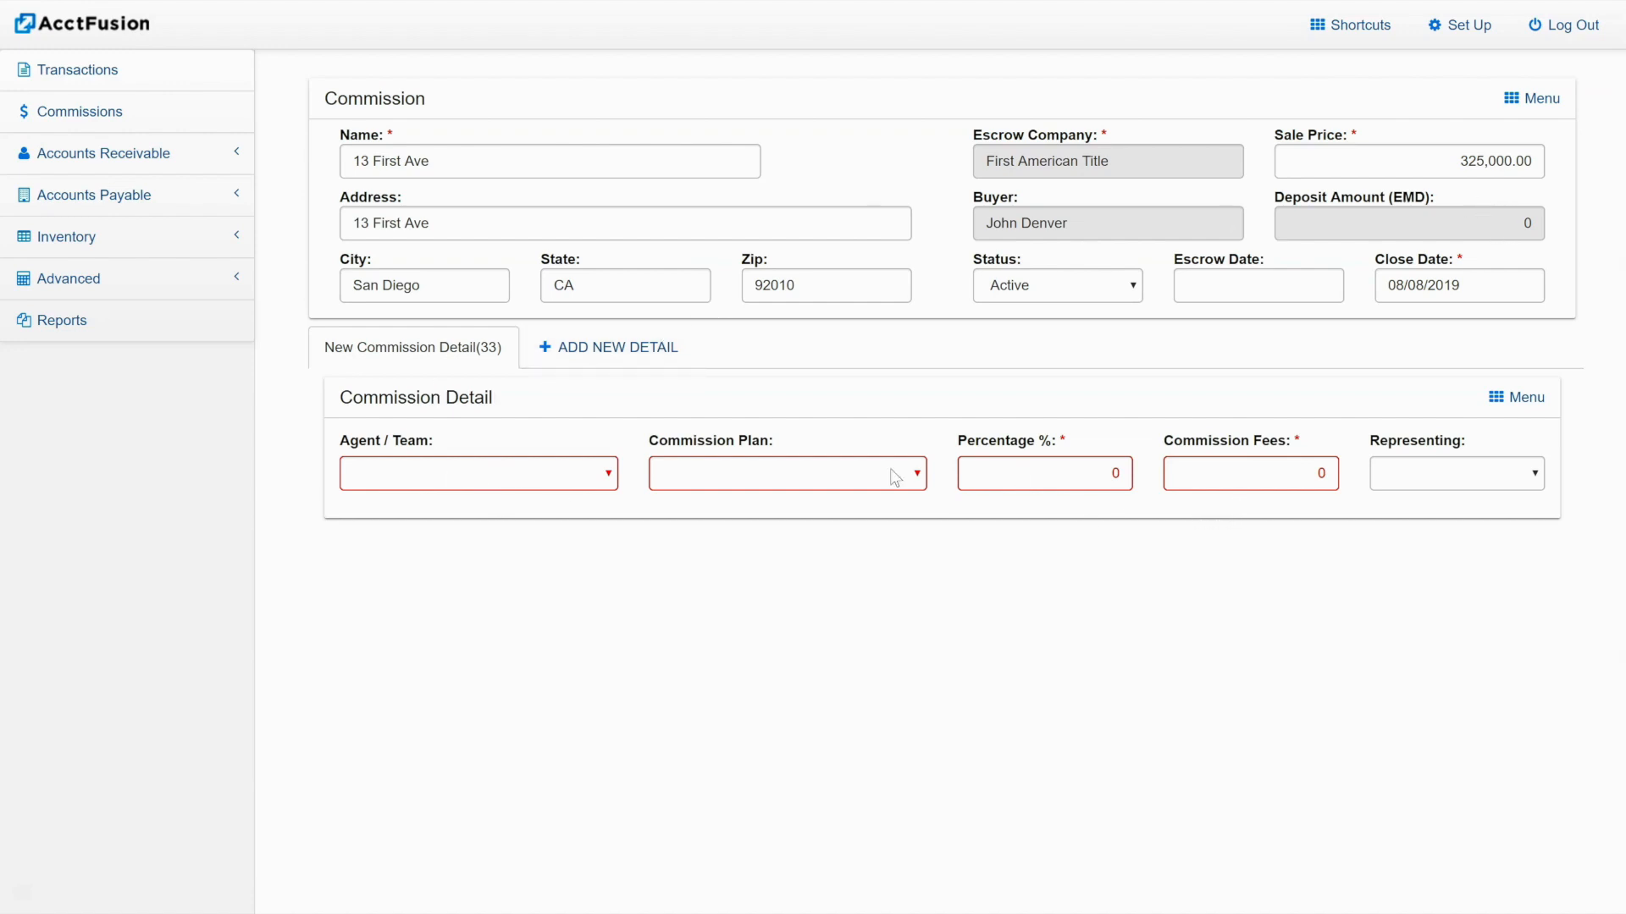
Assign the Dream Team to the new commission detail and set its commission plan to Gold Plan
{"action": "left_click", "coordinate": [520, 479]}
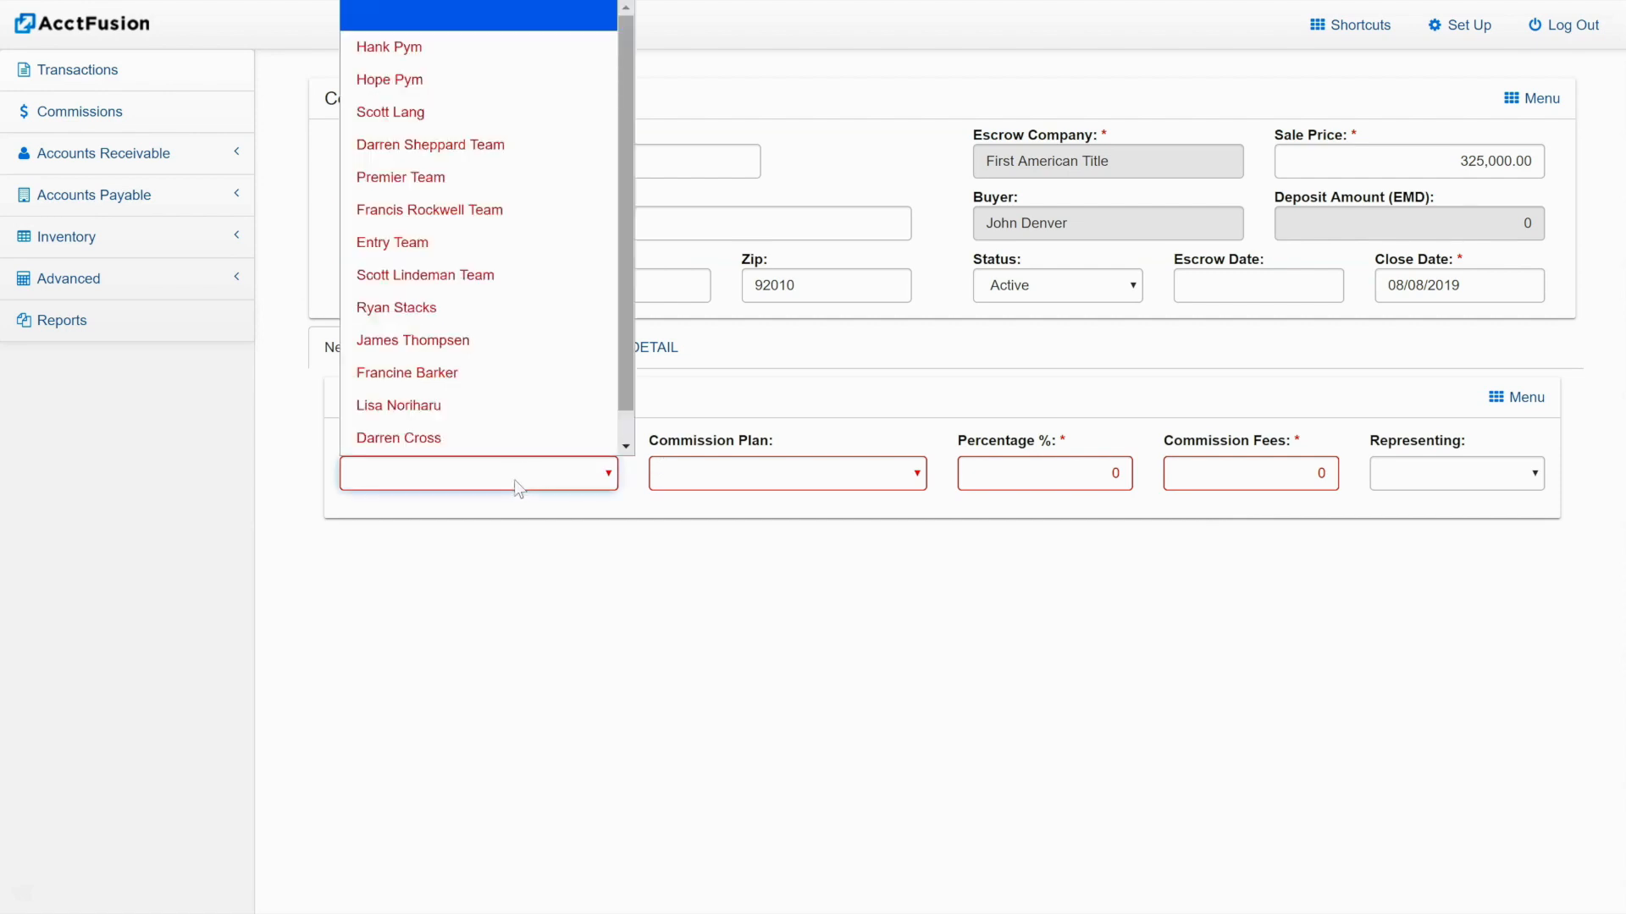
{"action": "scroll", "coordinate": [500, 441], "scroll_direction": "down", "scroll_amount": 1}
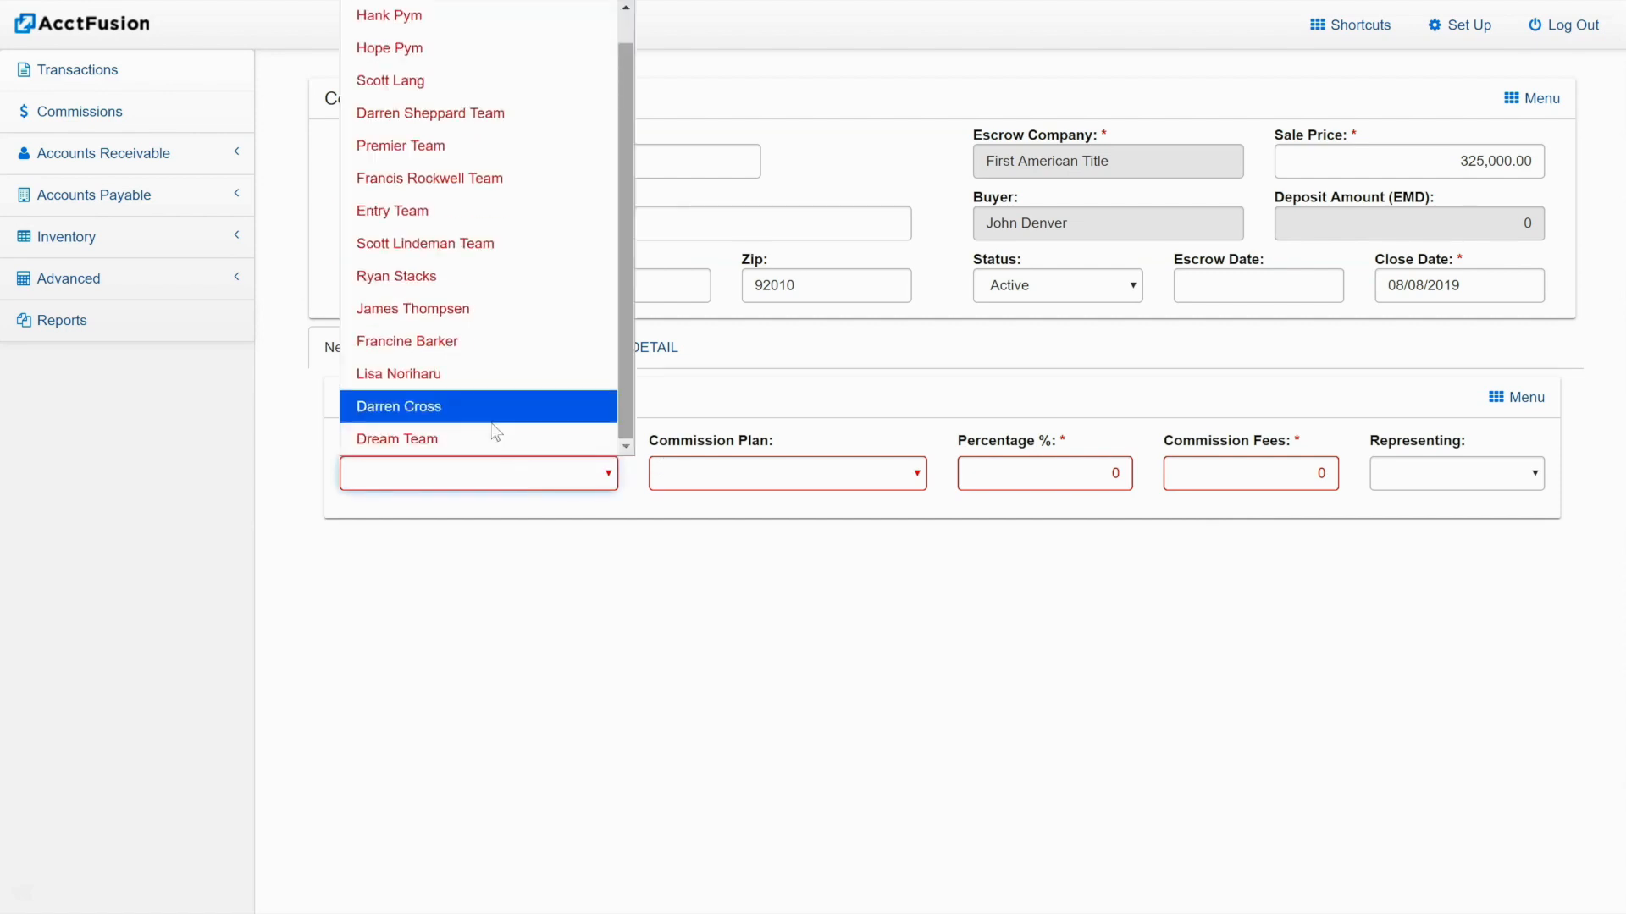
{"action": "left_click", "coordinate": [417, 443]}
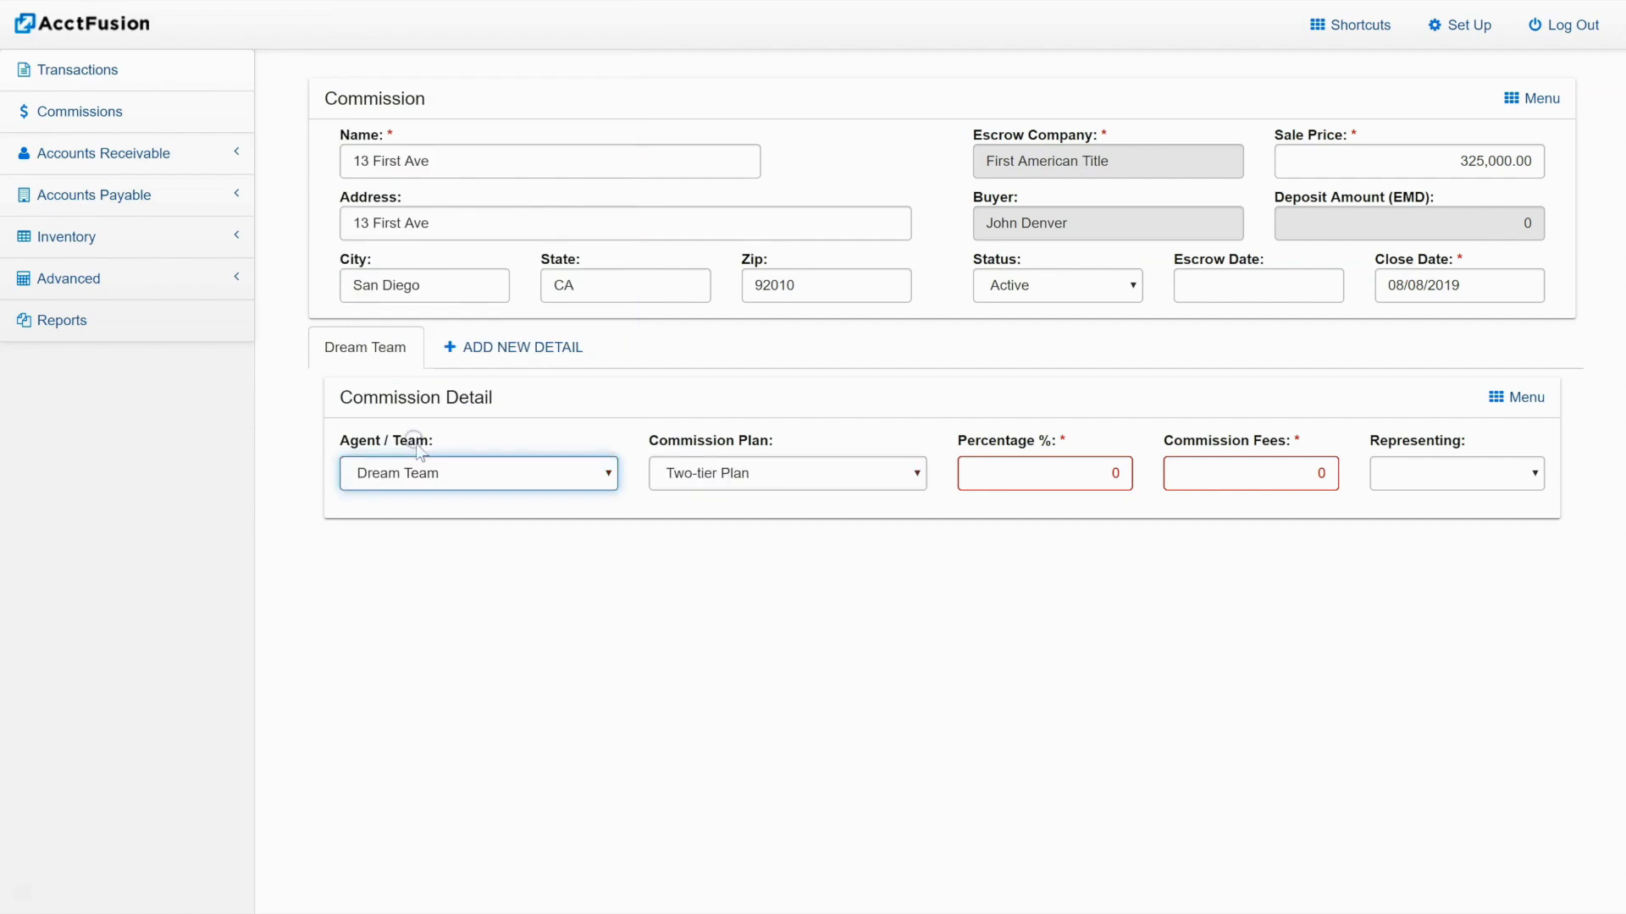
{"action": "left_click", "coordinate": [790, 473]}
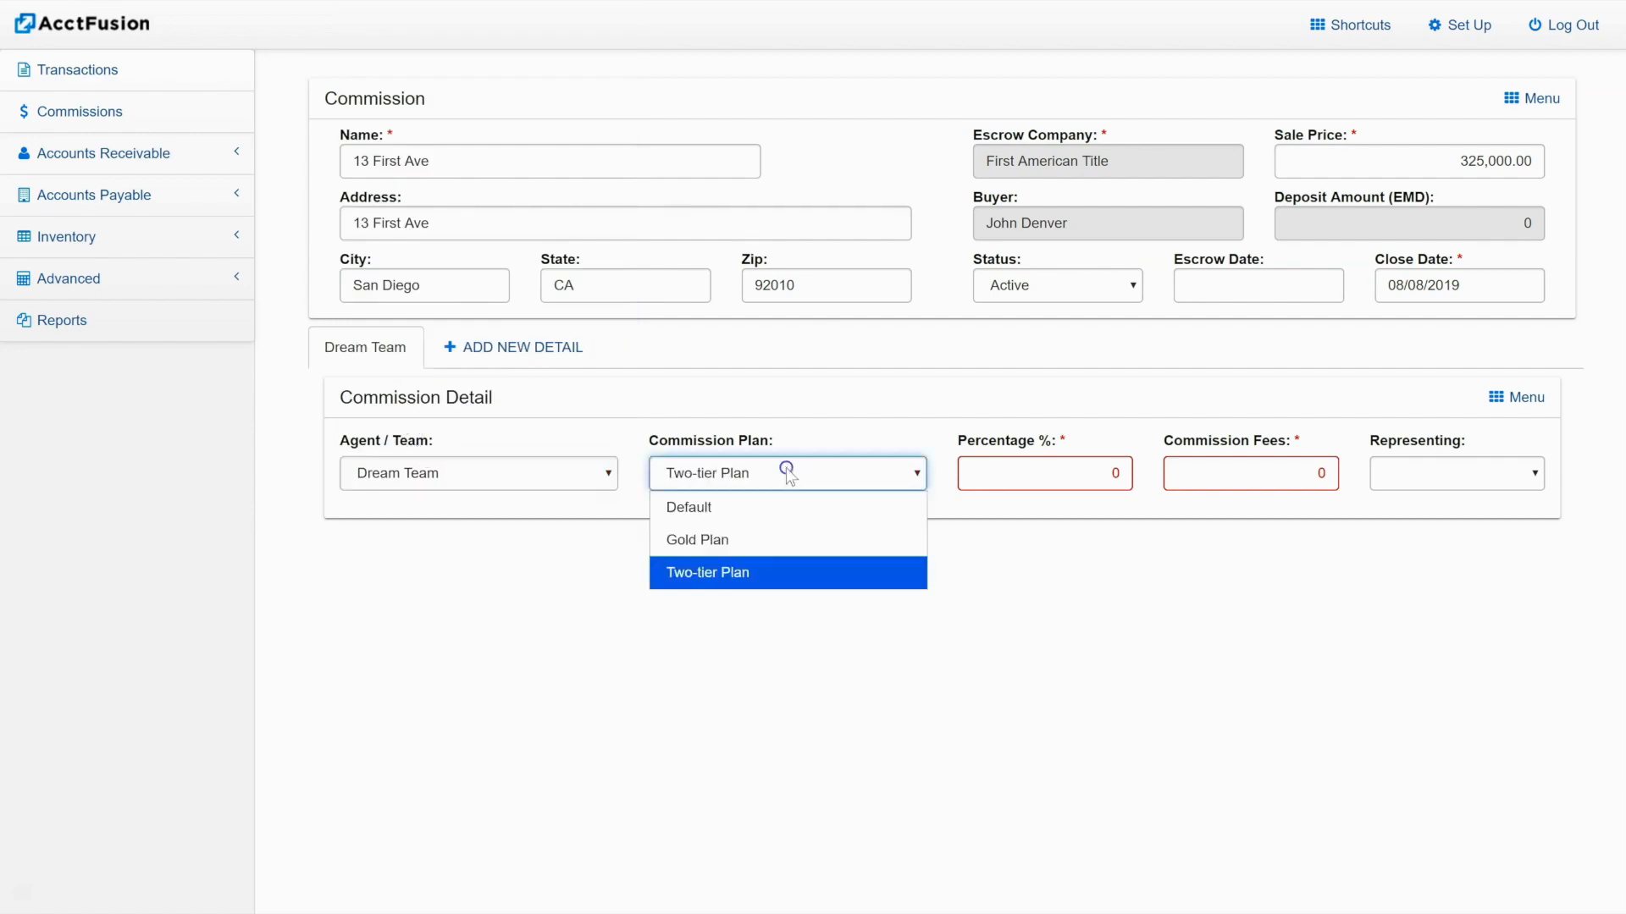
{"action": "left_click", "coordinate": [726, 540]}
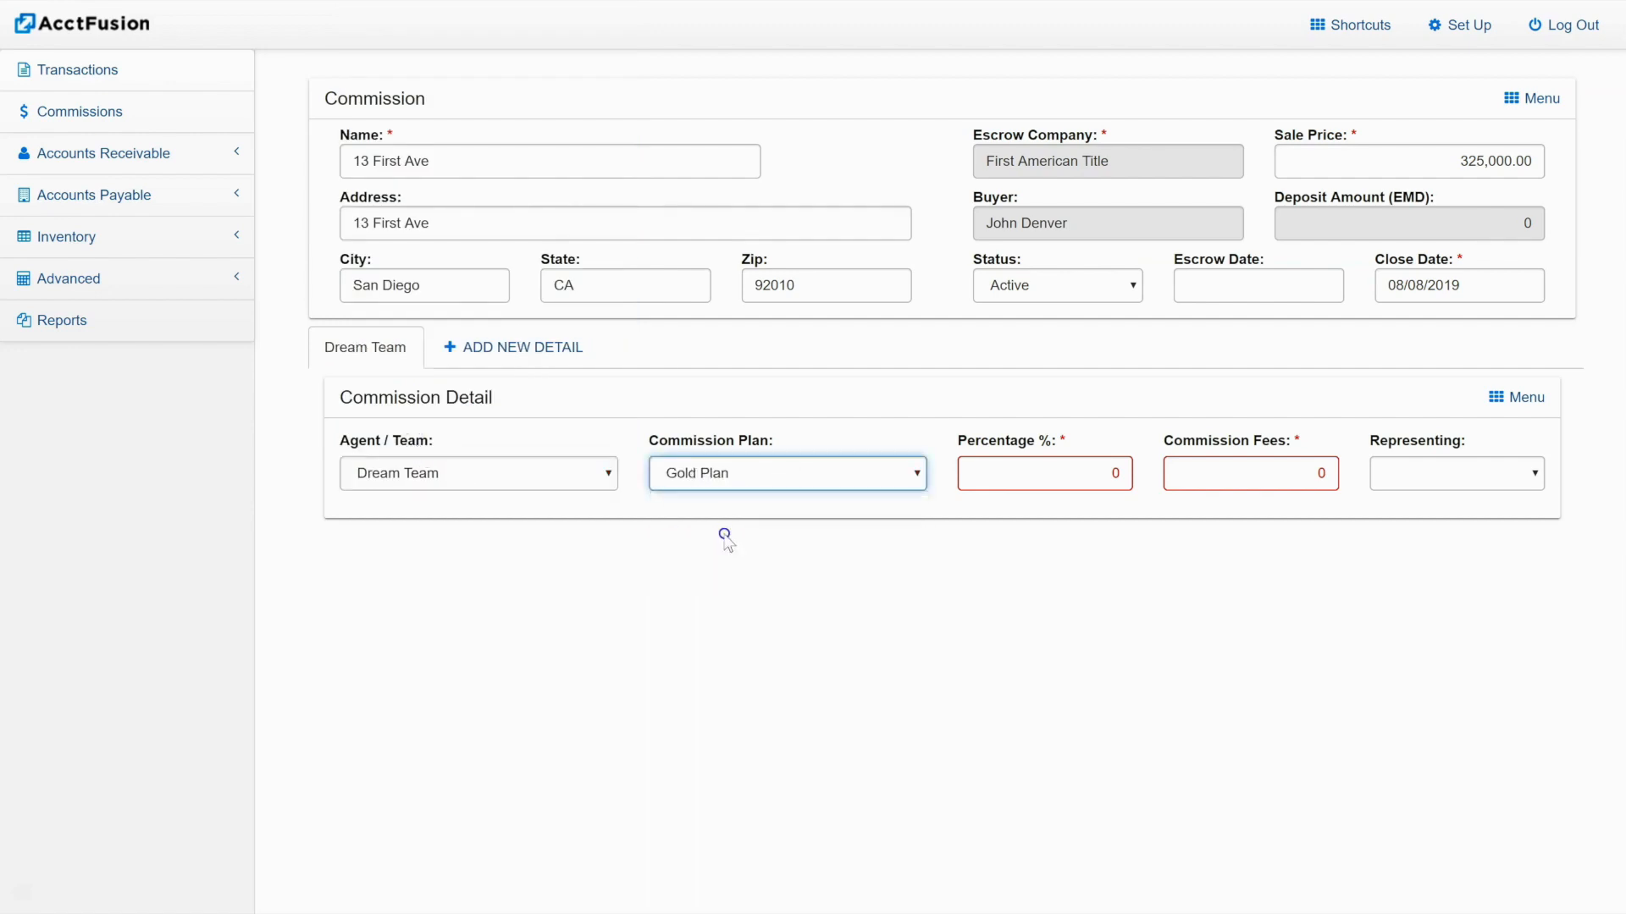
{"action": "left_click", "coordinate": [755, 470]}
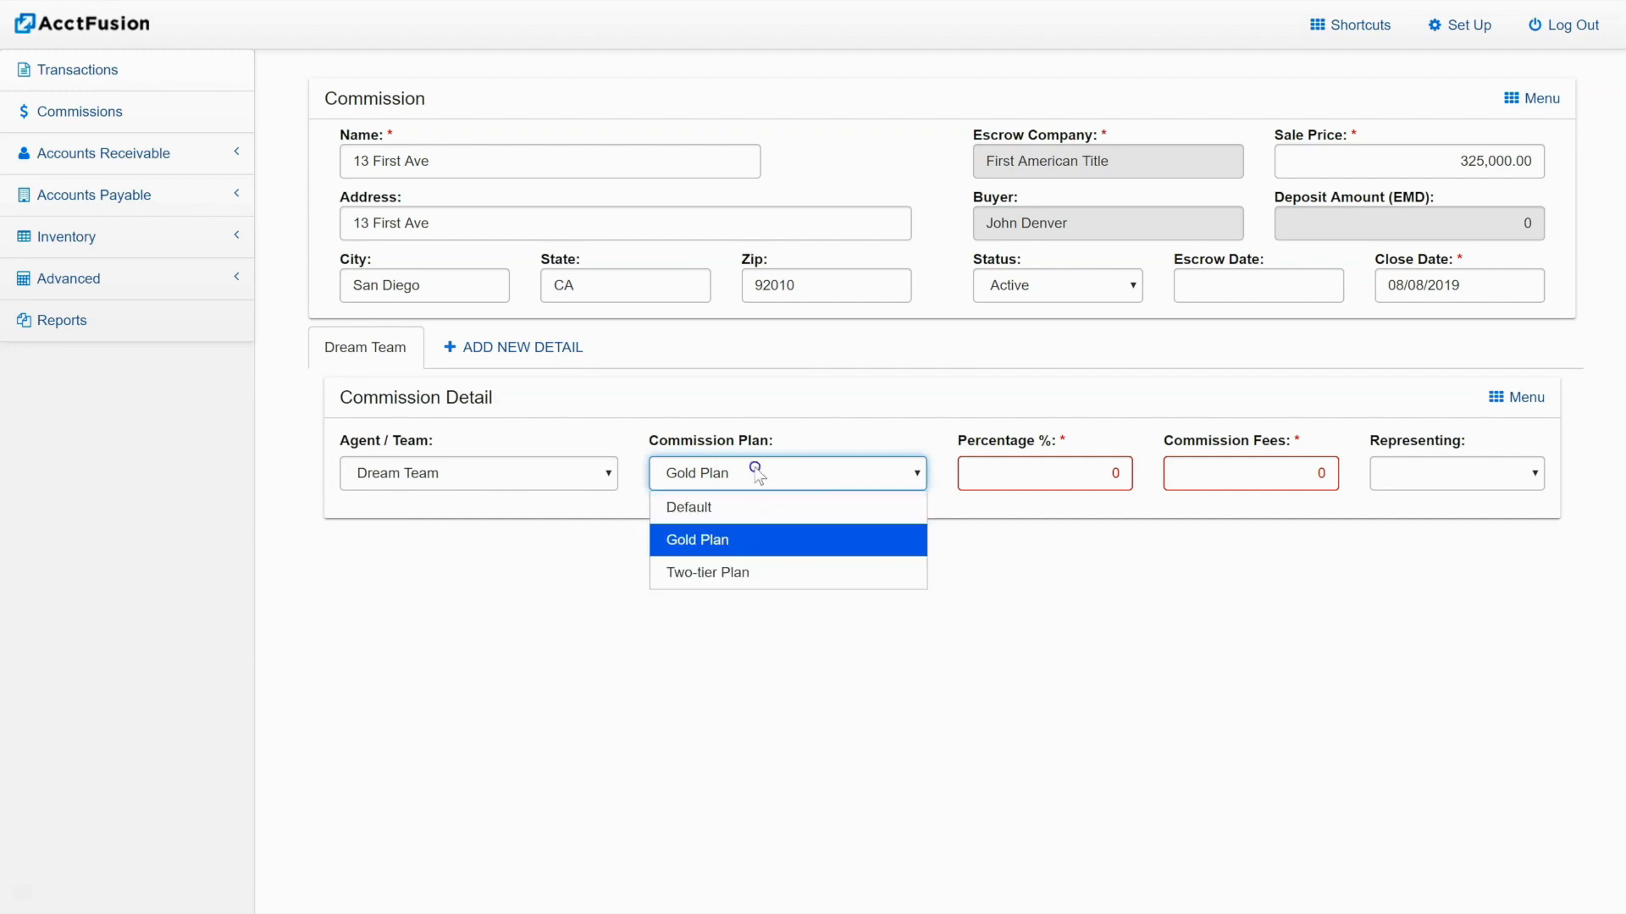
{"action": "left_click", "coordinate": [723, 542]}
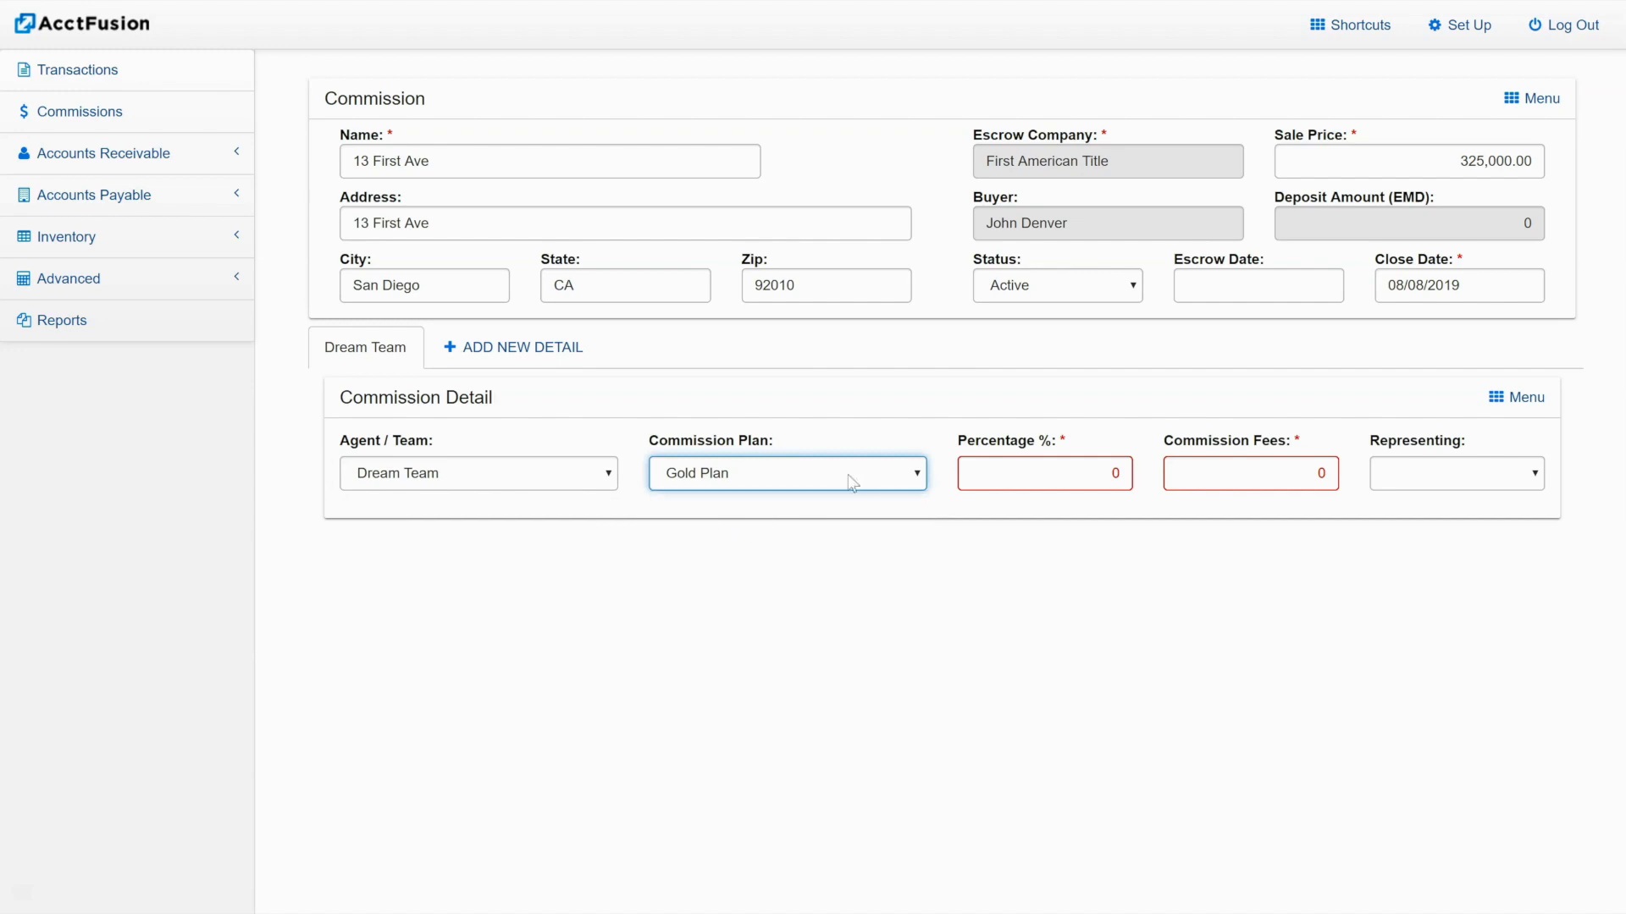
Set the commission detail's percentage to 3, set it as representing Listing, and review the plan items and agent split
{"action": "left_click", "coordinate": [1085, 478]}
{"action": "type", "text": "3"}
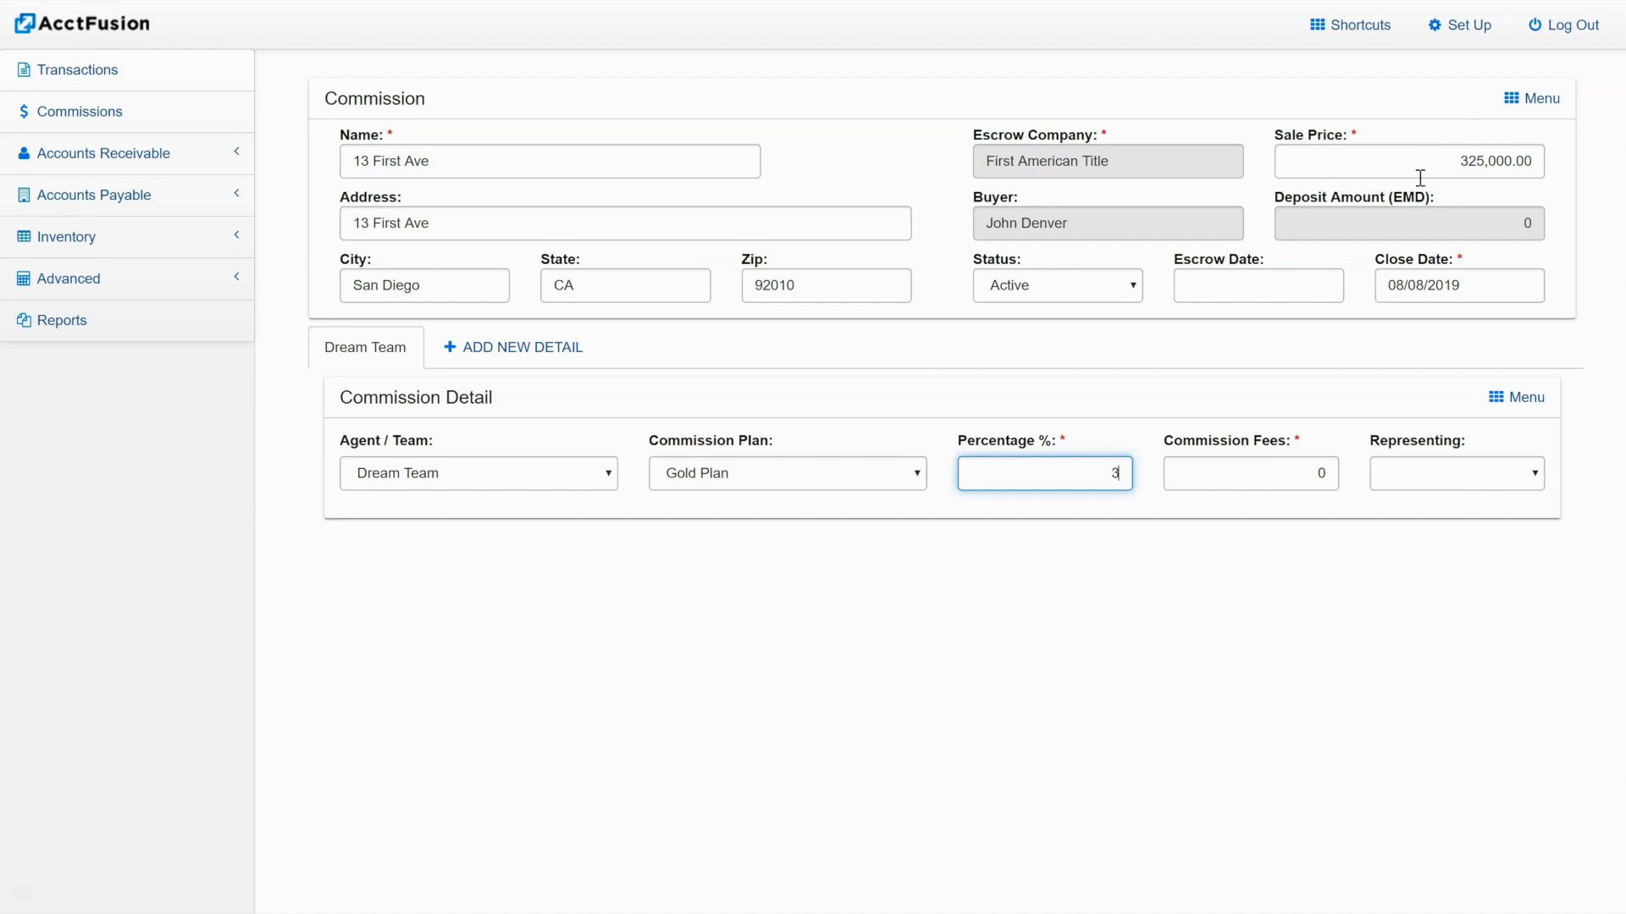
{"action": "left_click", "coordinate": [1485, 489]}
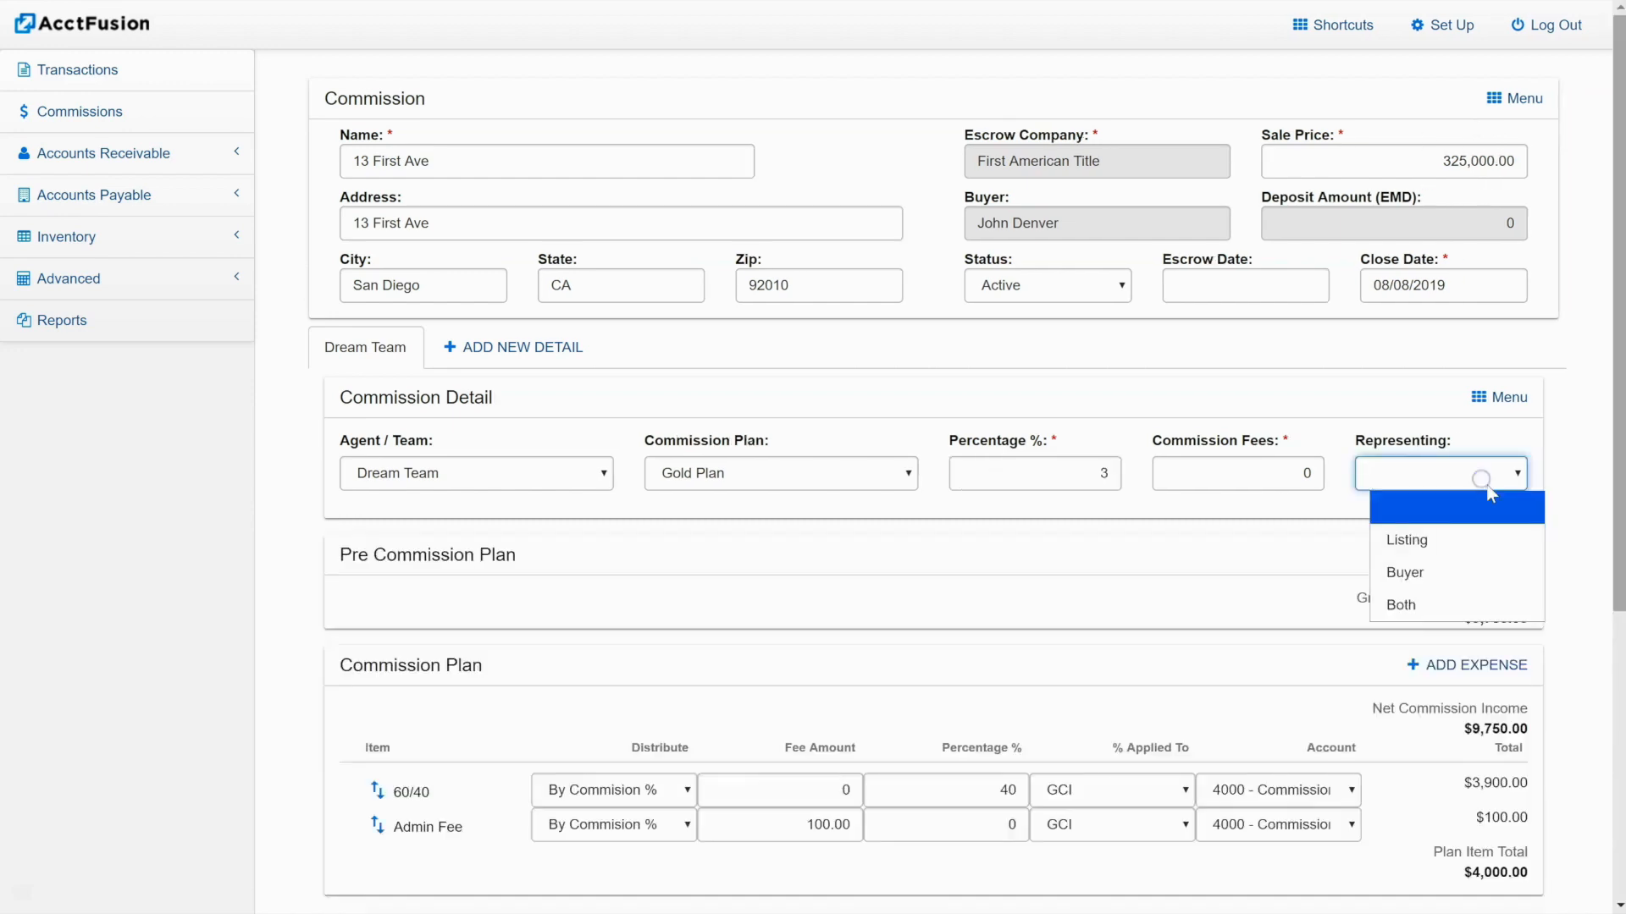
{"action": "left_click", "coordinate": [1448, 540]}
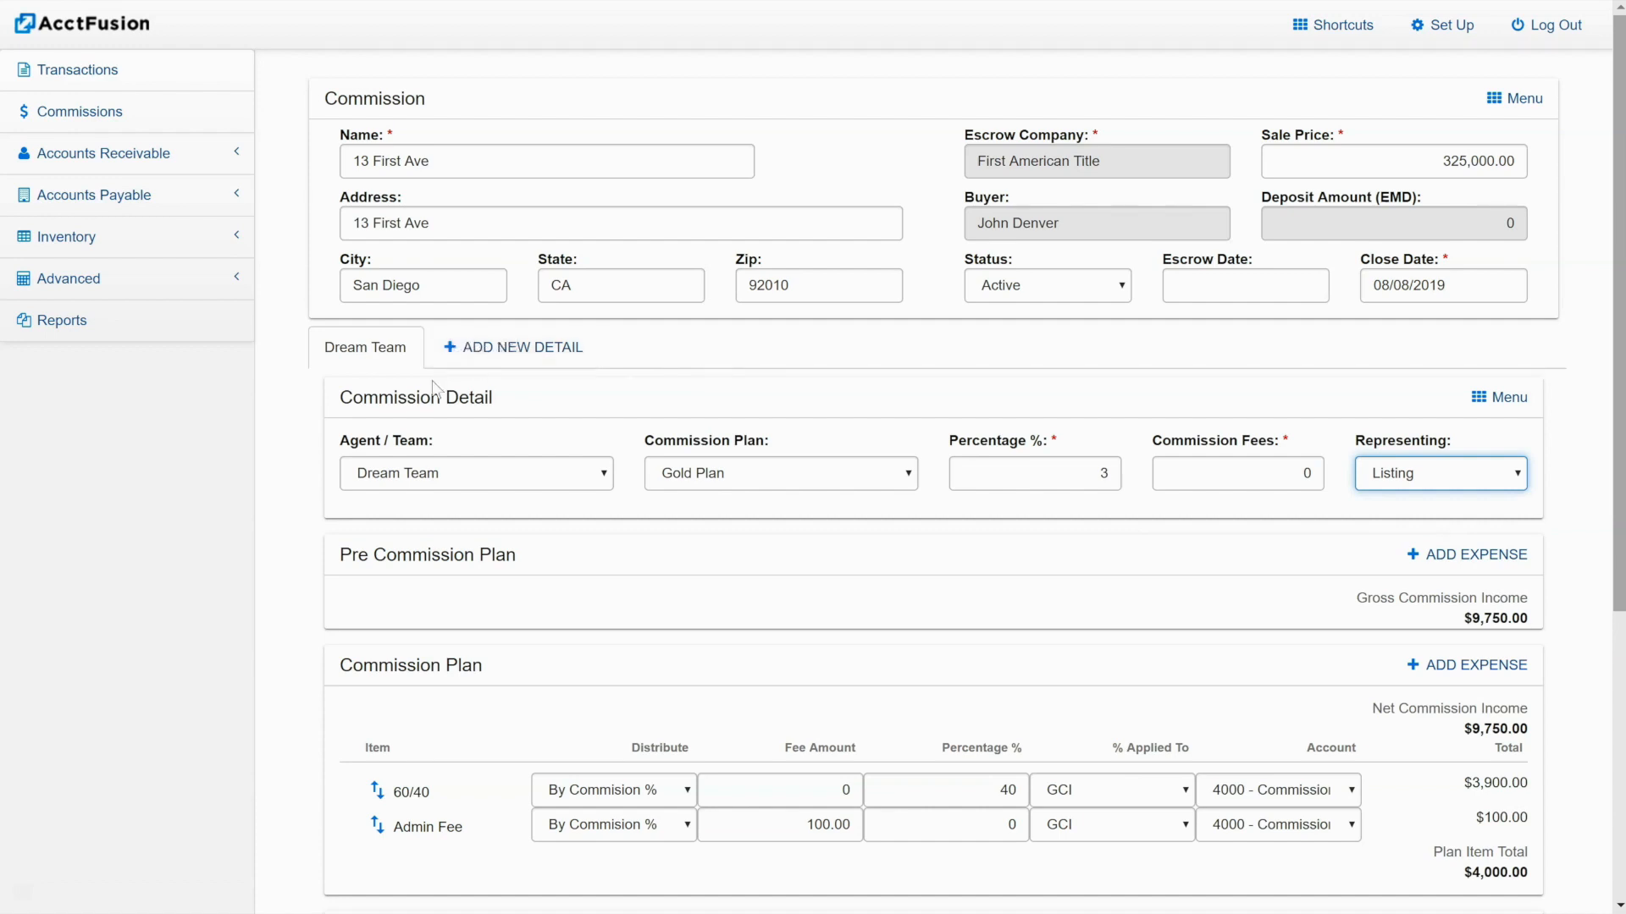
{"action": "scroll", "coordinate": [505, 596], "scroll_direction": "down", "scroll_amount": 5}
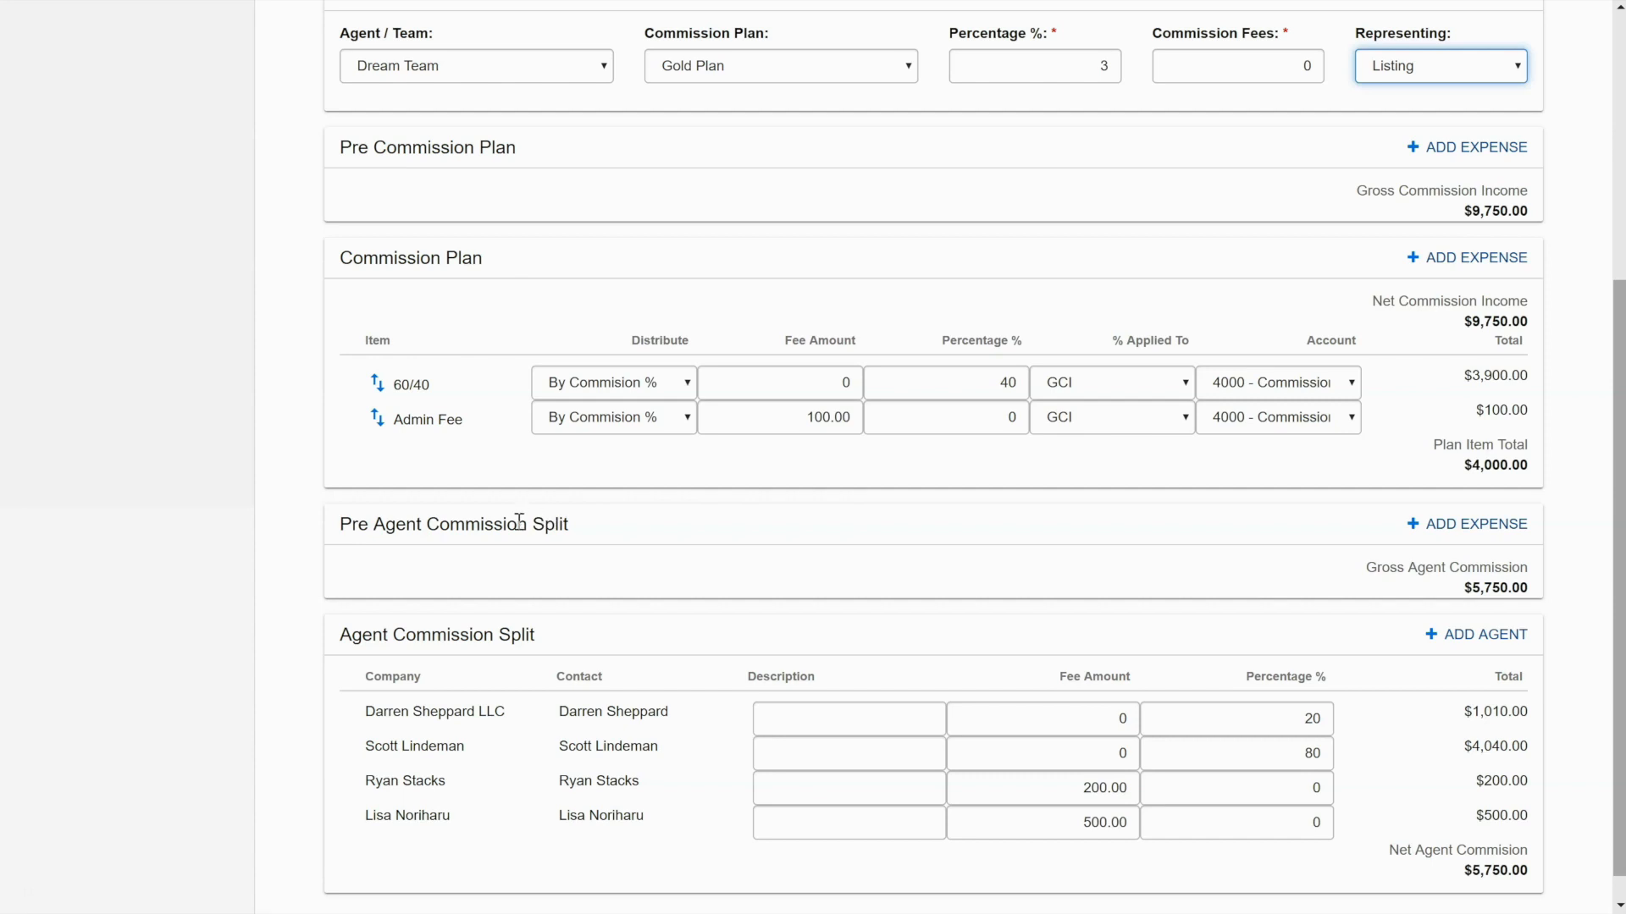
{"action": "scroll", "coordinate": [516, 525], "scroll_direction": "up", "scroll_amount": 5}
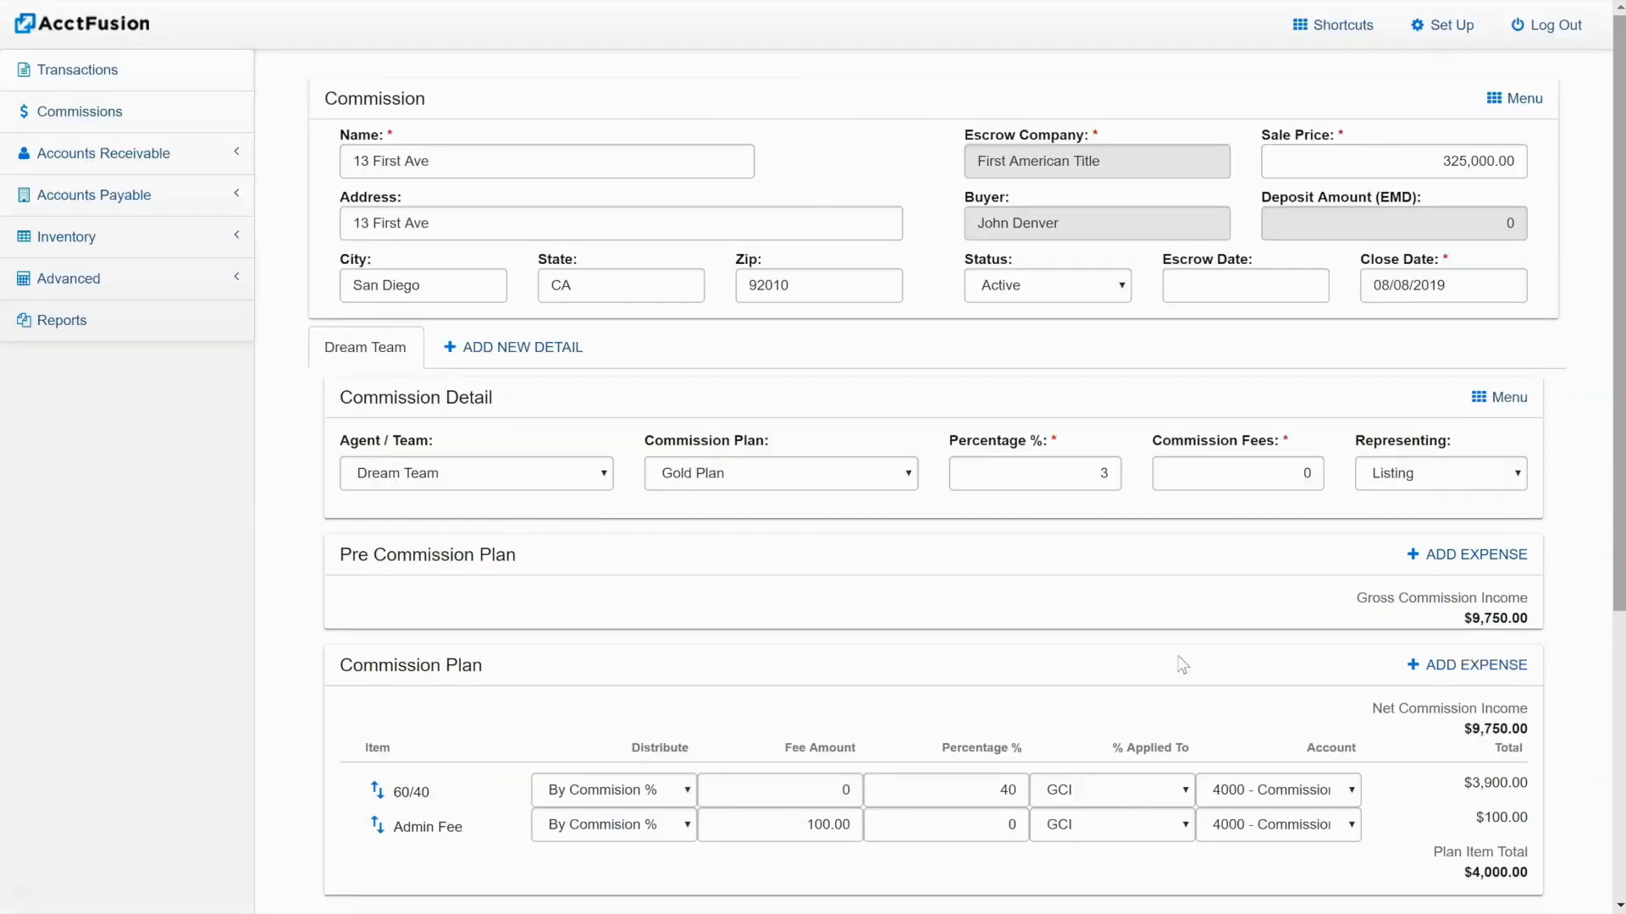
Add Remax as a pre commission plan expense with the description "listing referral" and a fee amount of 500
{"action": "left_click", "coordinate": [1477, 555]}
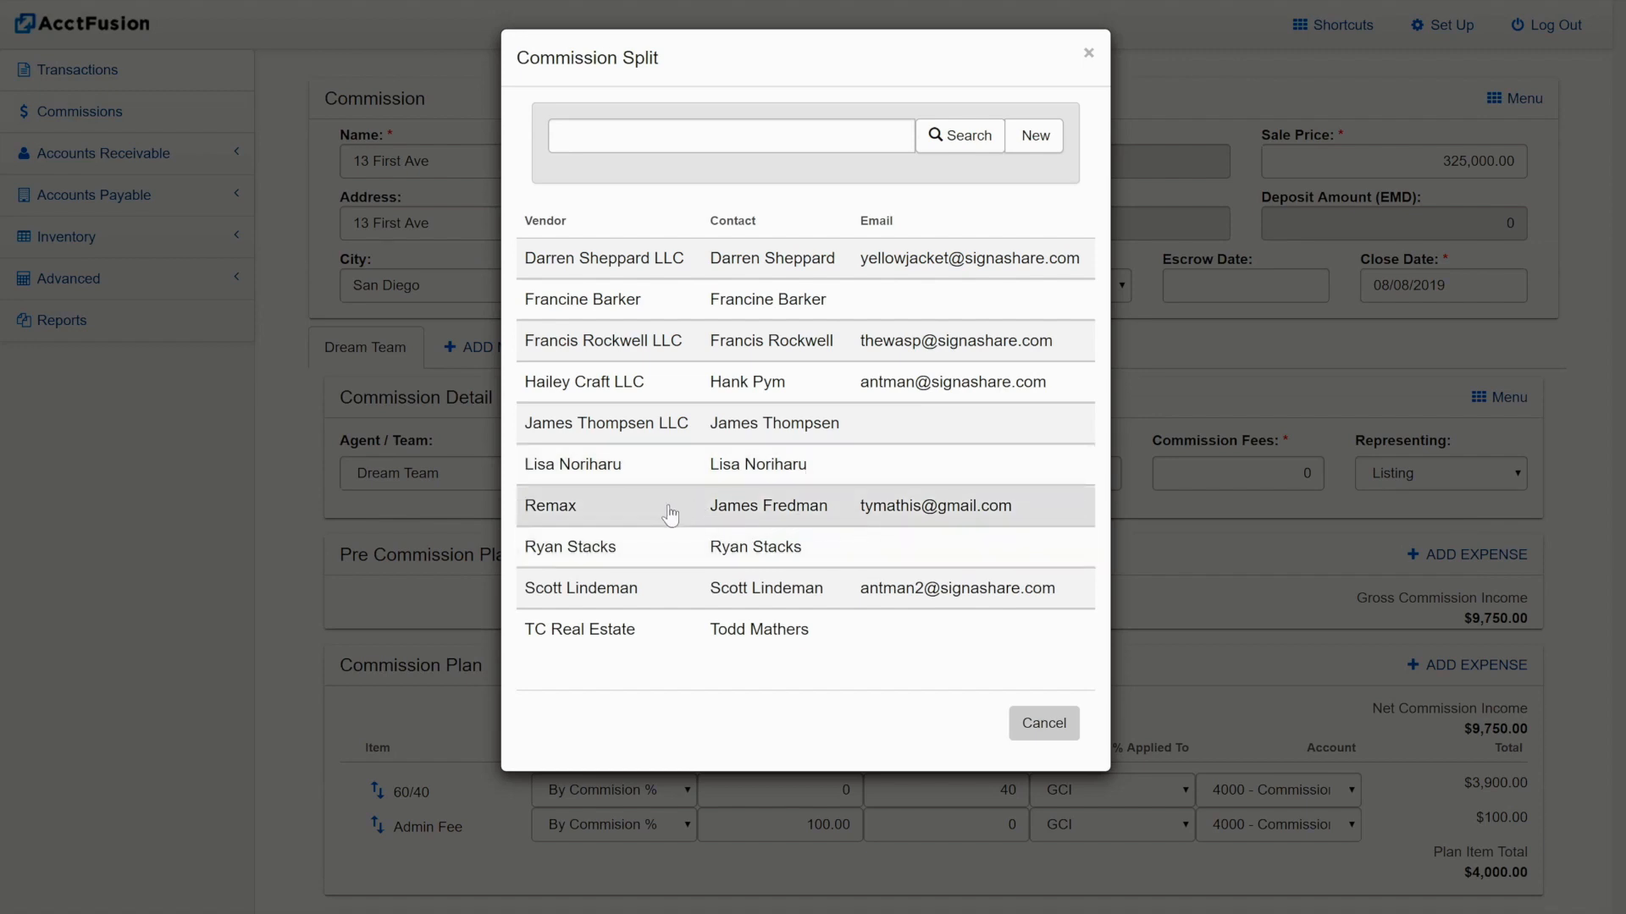
{"action": "left_click", "coordinate": [602, 510]}
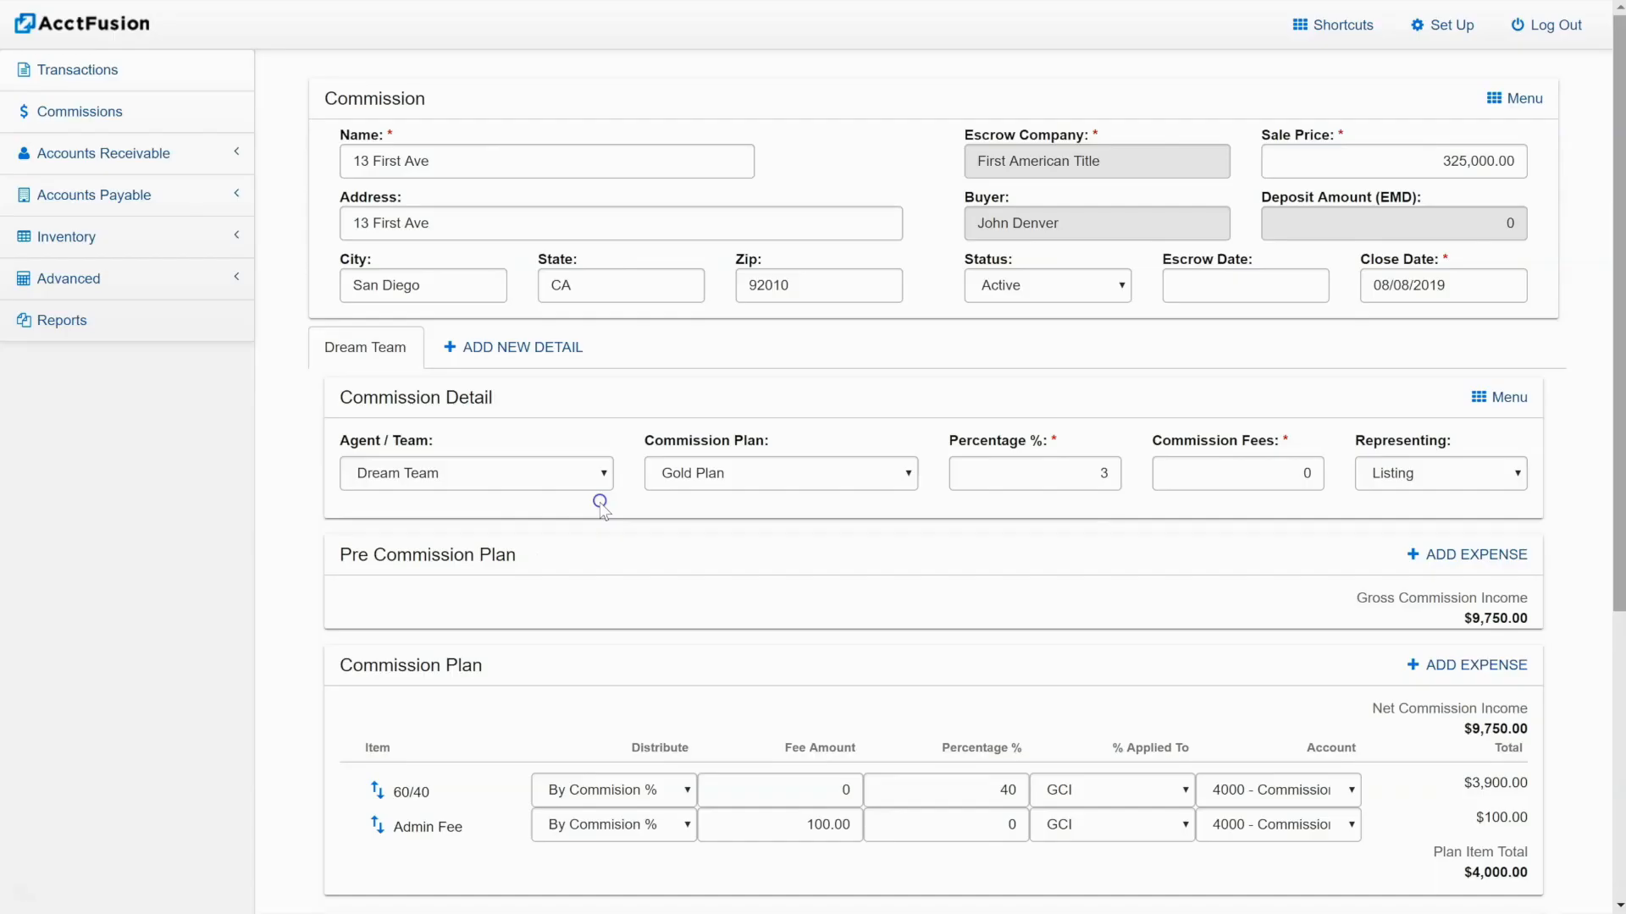
{"action": "scroll", "coordinate": [921, 597], "scroll_direction": "down", "scroll_amount": 1}
{"action": "scroll", "coordinate": [928, 580], "scroll_direction": "down", "scroll_amount": 2}
{"action": "left_click", "coordinate": [845, 376]}
{"action": "type", "text": "listing "}
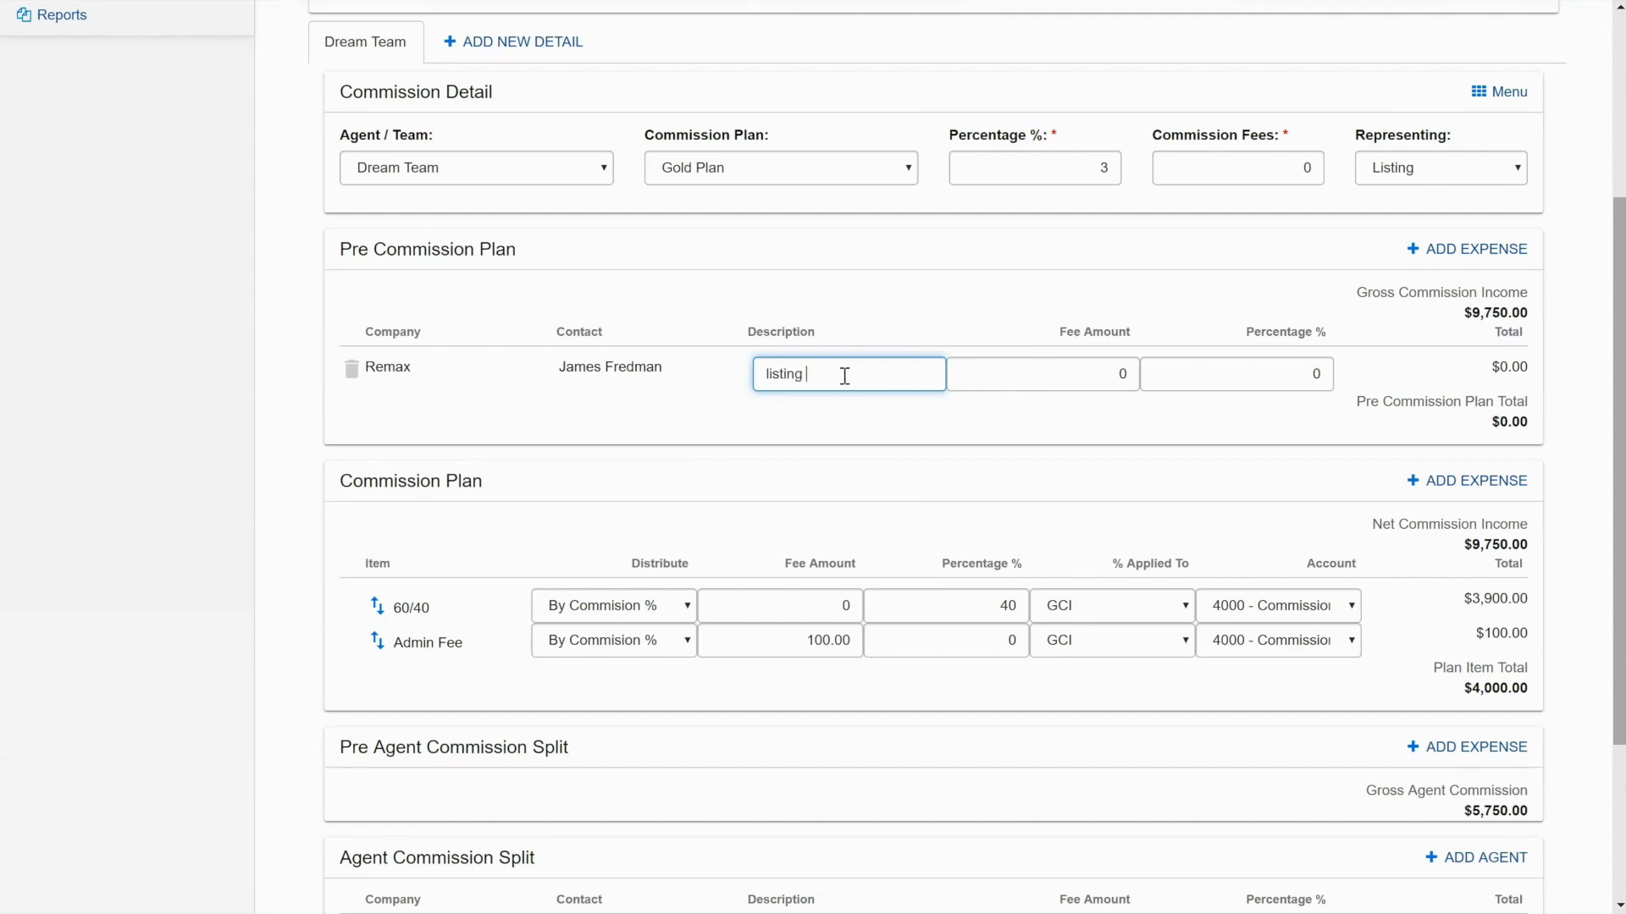
{"action": "type", "text": "referral"}
{"action": "left_click", "coordinate": [1047, 416]}
{"action": "left_click", "coordinate": [1101, 367]}
{"action": "type", "text": "500"}
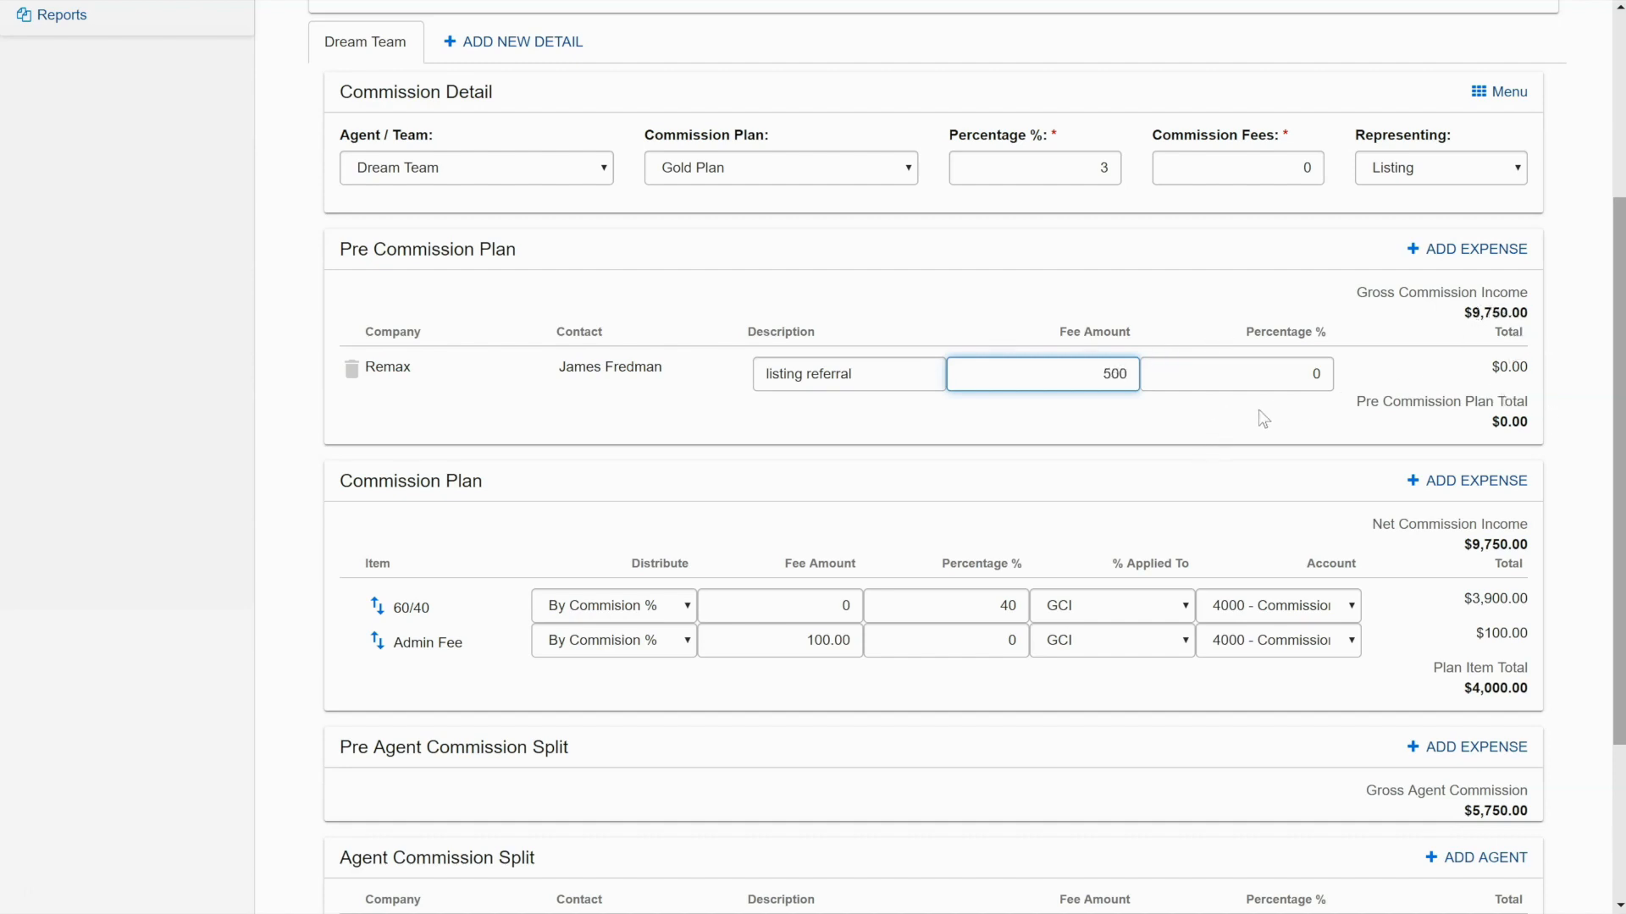
{"action": "left_click", "coordinate": [1158, 433]}
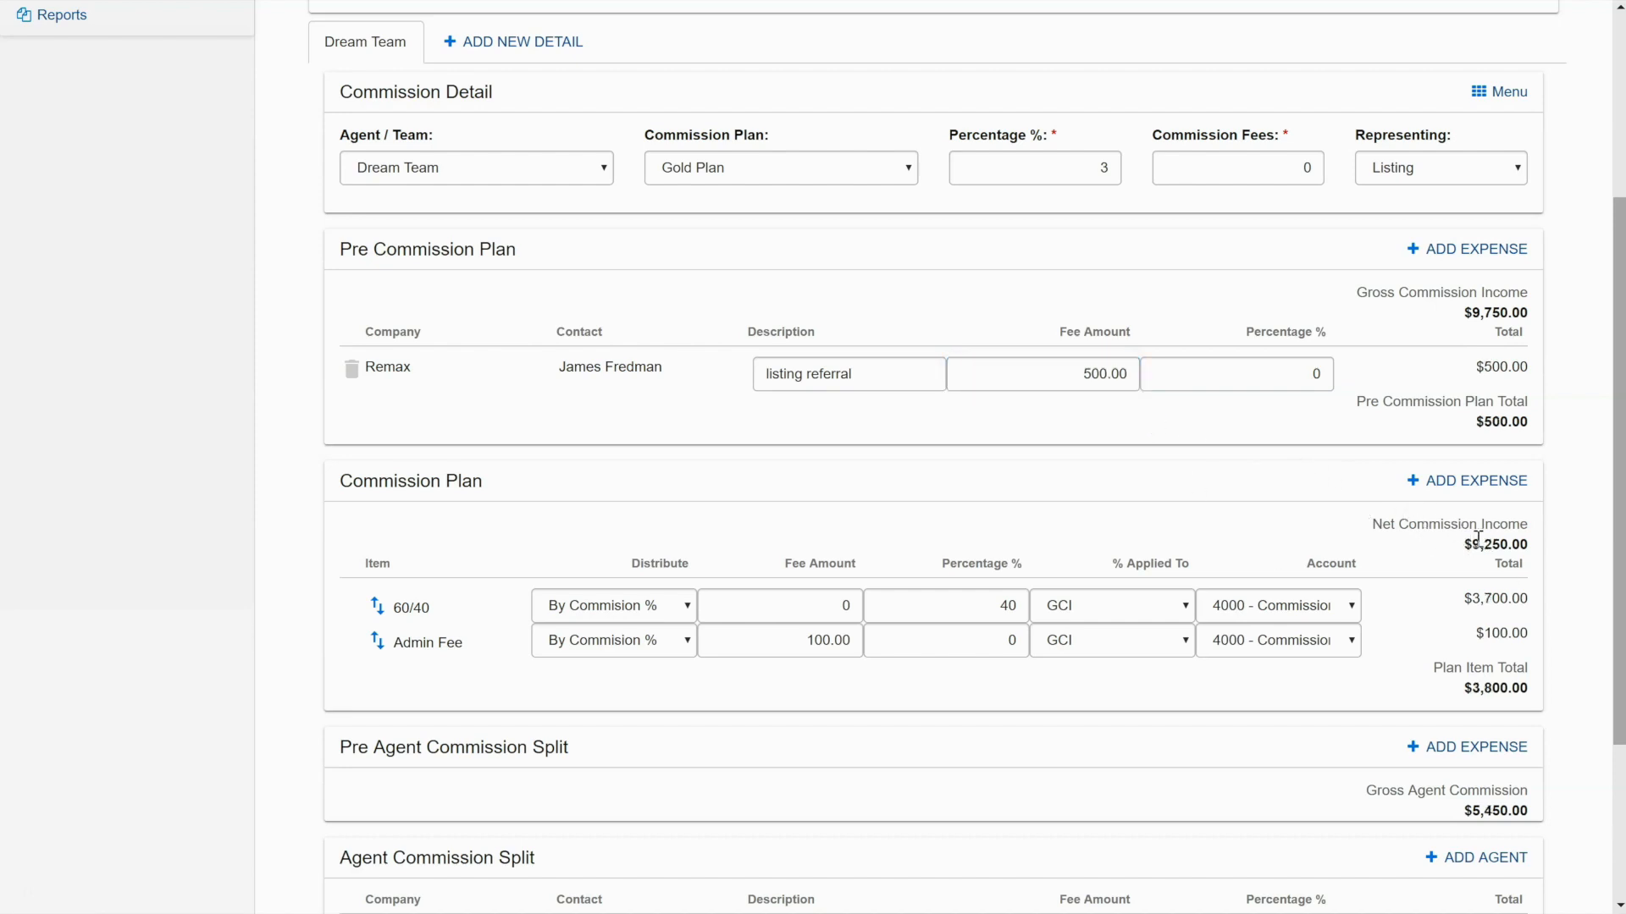
Review the commission plan and agent commission split amounts, and close the commission
{"action": "scroll", "coordinate": [1128, 554], "scroll_direction": "down", "scroll_amount": 1}
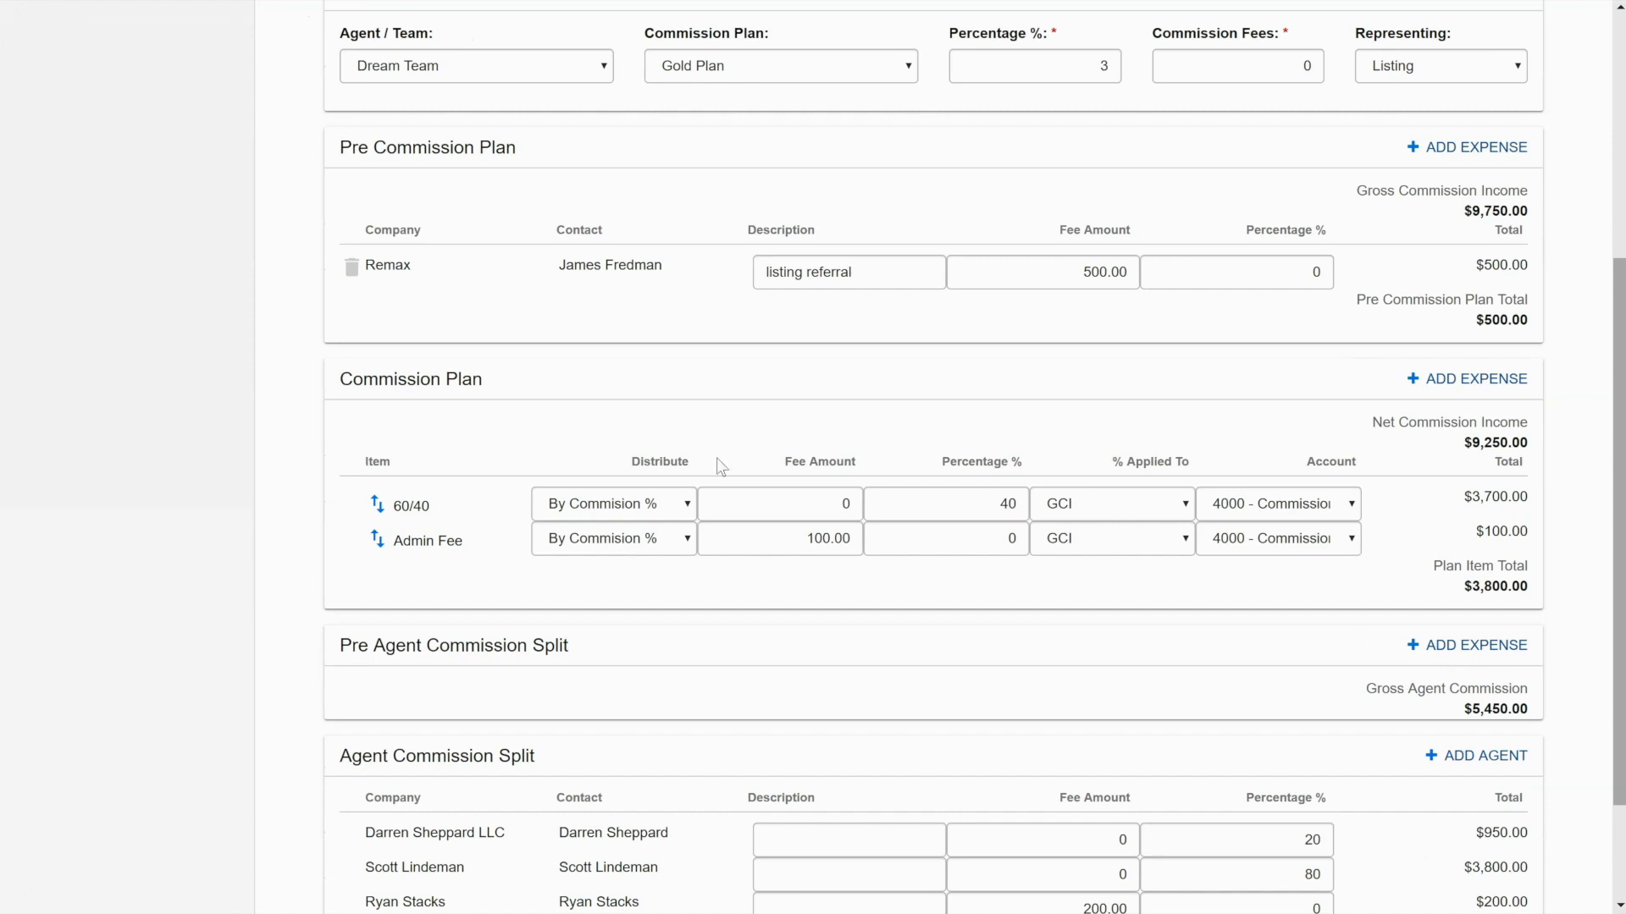
{"action": "scroll", "coordinate": [759, 507], "scroll_direction": "down", "scroll_amount": 1}
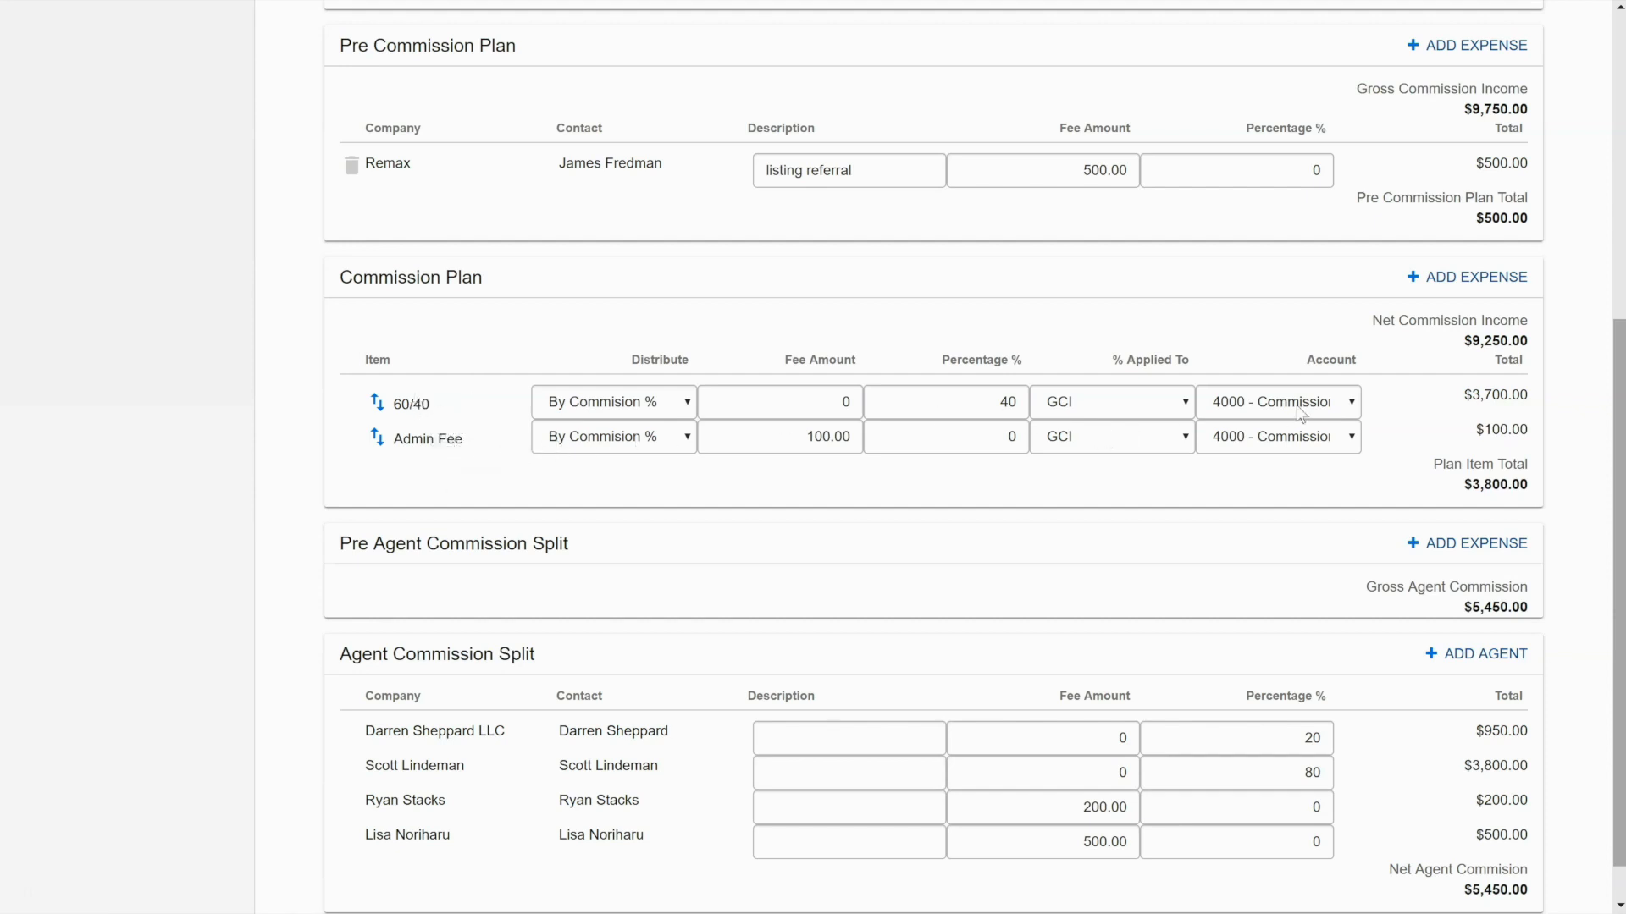
{"action": "scroll", "coordinate": [1126, 464], "scroll_direction": "down", "scroll_amount": 1}
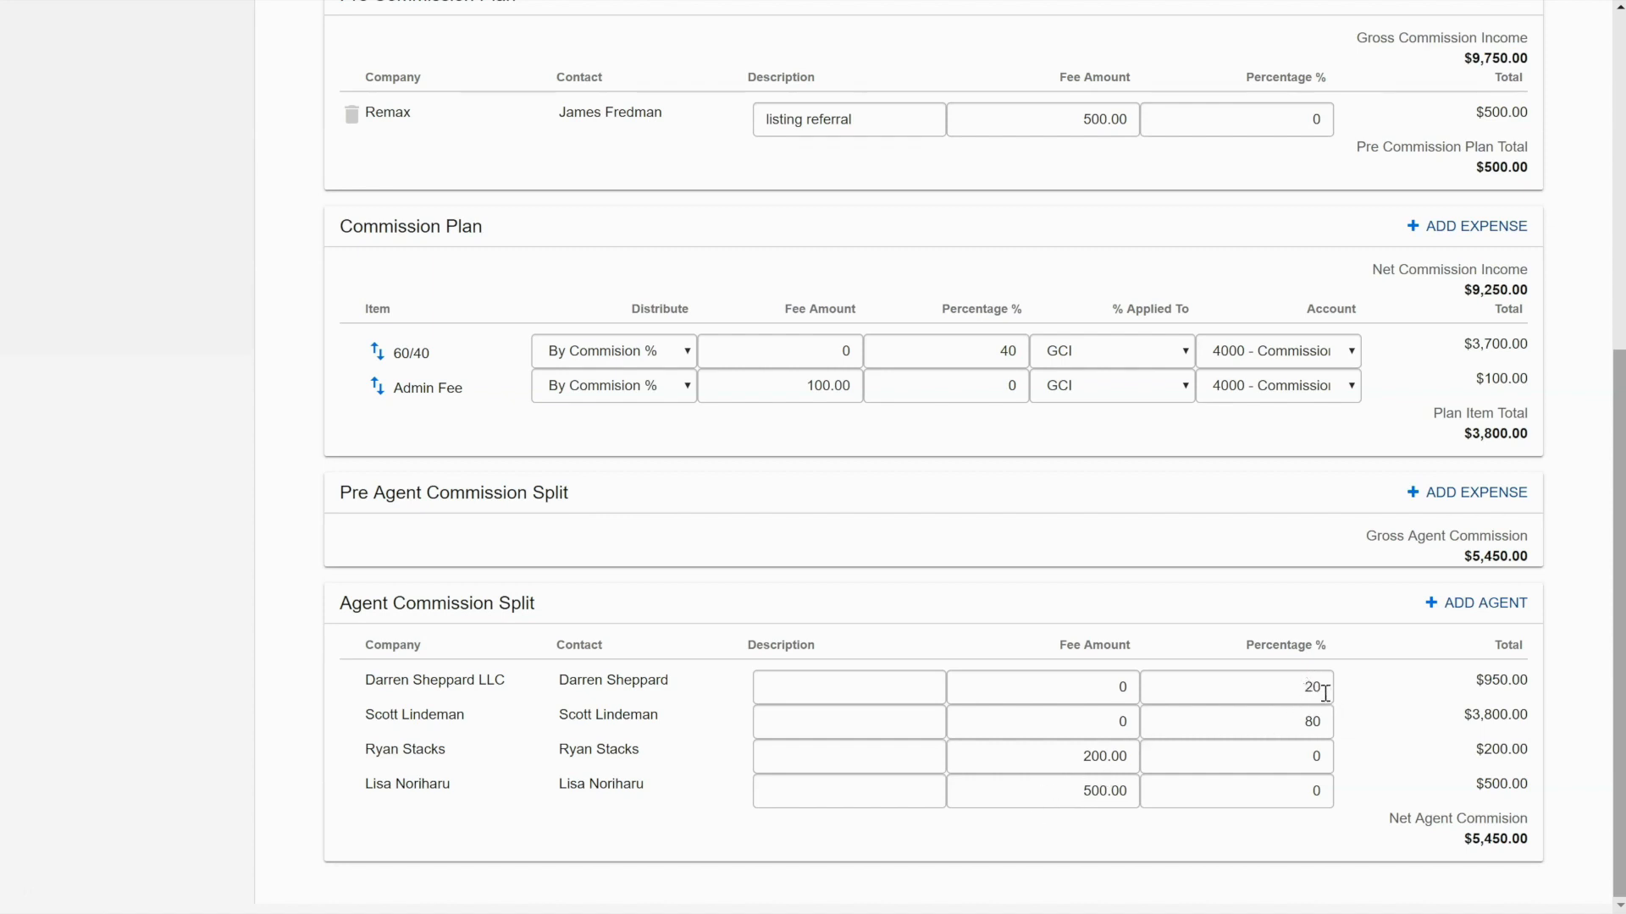
{"action": "scroll", "coordinate": [1330, 678], "scroll_direction": "up", "scroll_amount": 7}
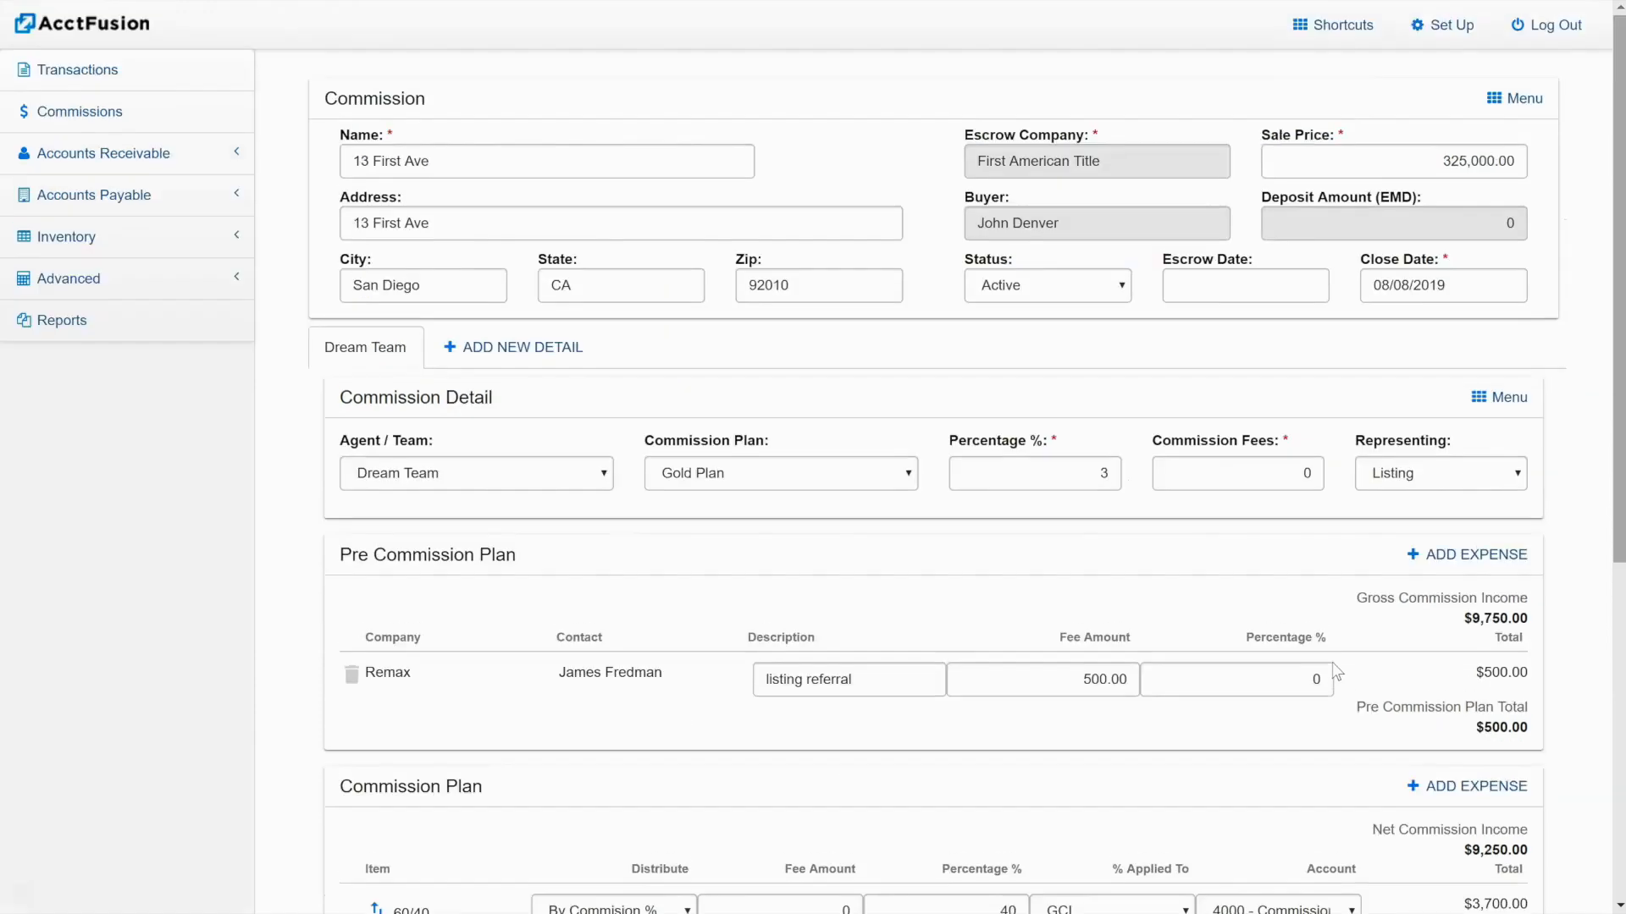
{"action": "left_click", "coordinate": [1529, 97]}
{"action": "left_click", "coordinate": [1516, 114]}
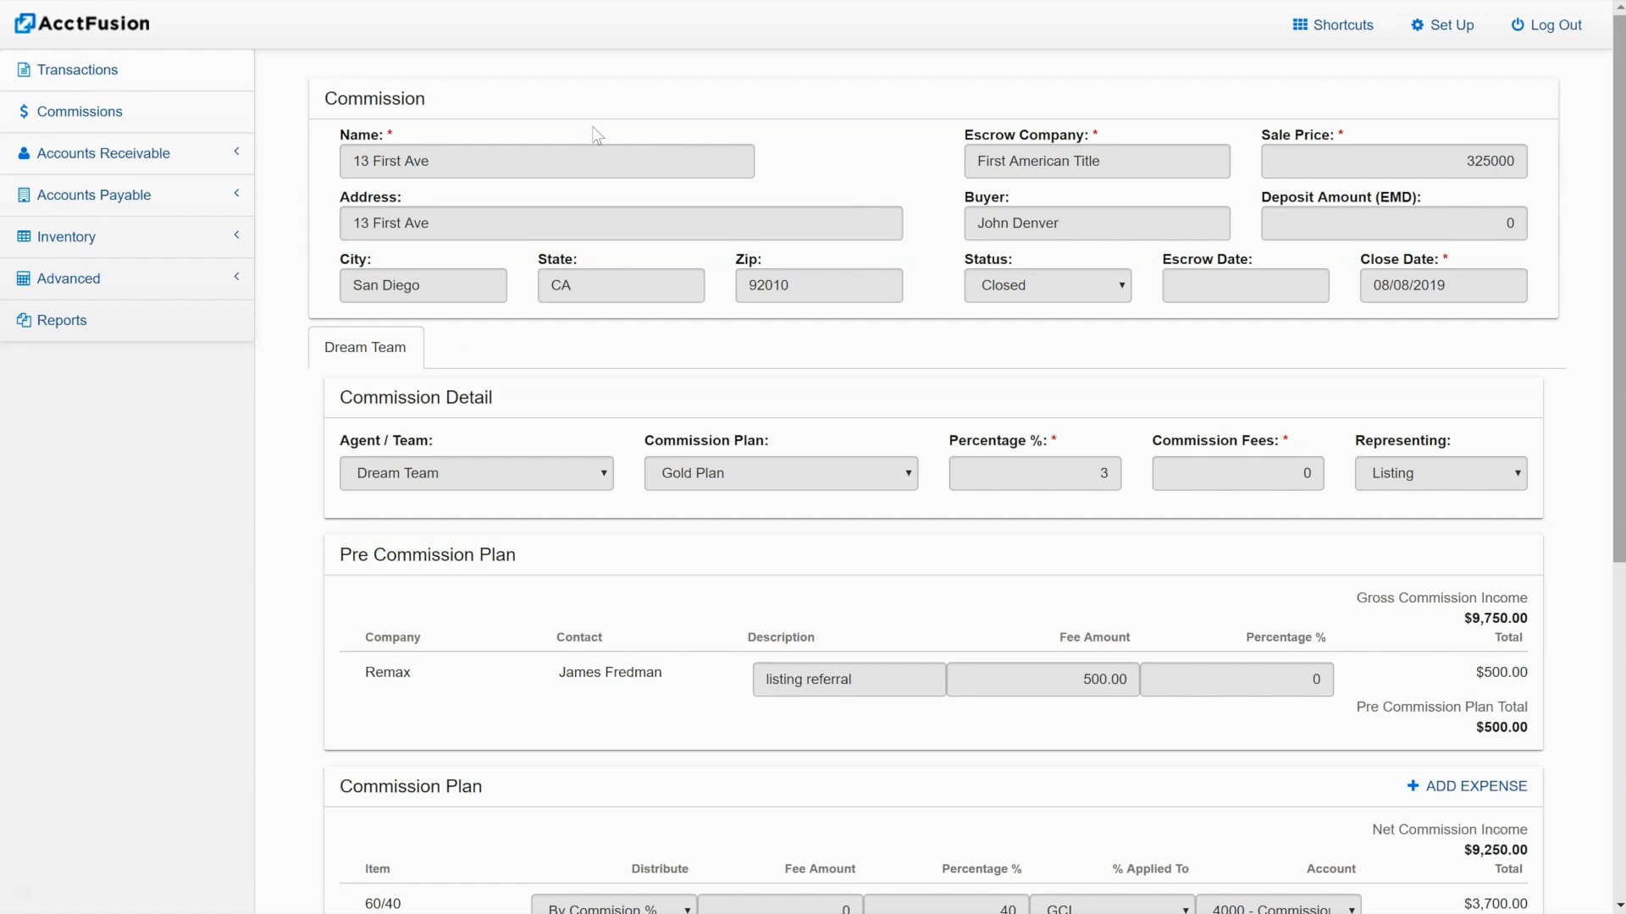
Expand the 08/08/2019 transaction in the transactions list and open the form for receiving its payment
{"action": "left_click", "coordinate": [78, 69]}
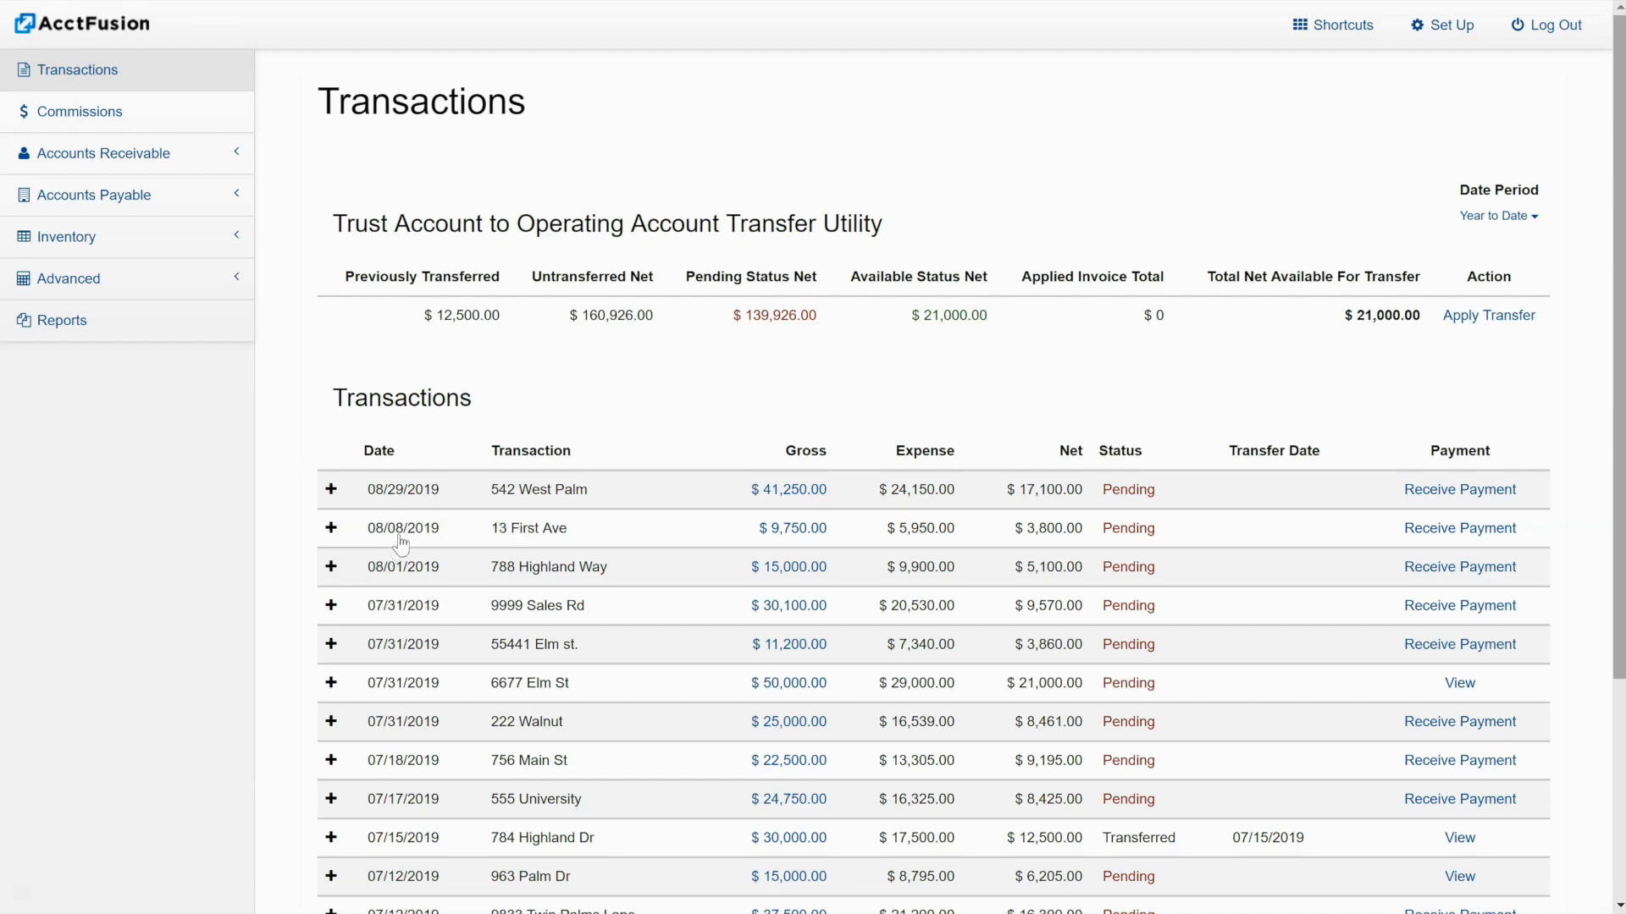
{"action": "left_click", "coordinate": [331, 528]}
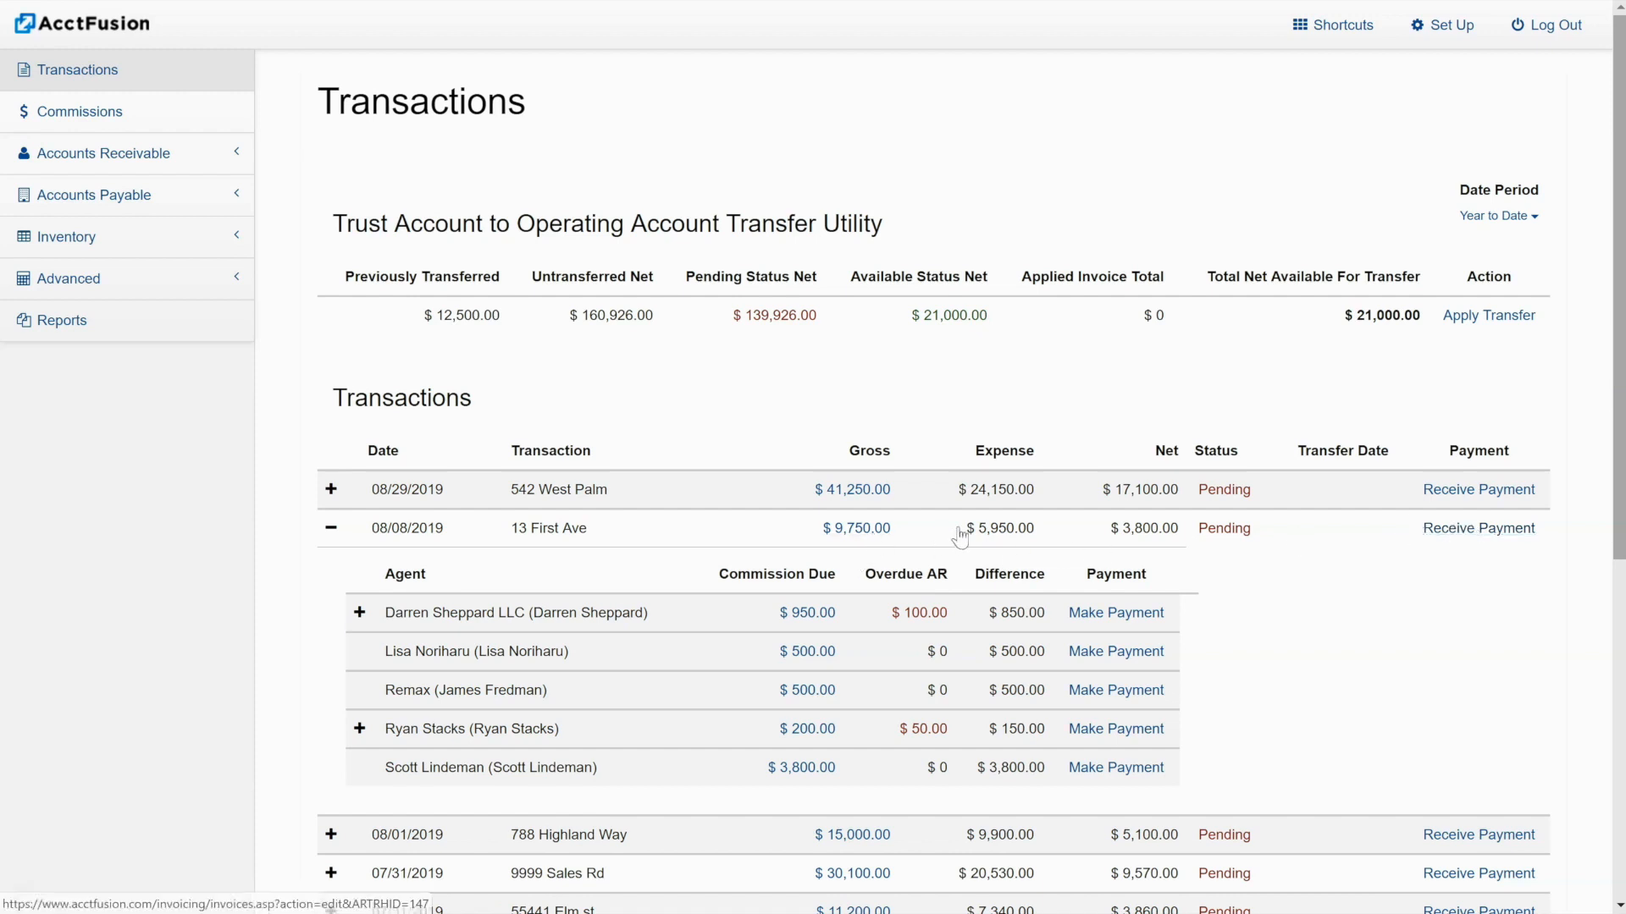
{"action": "left_click", "coordinate": [1470, 530]}
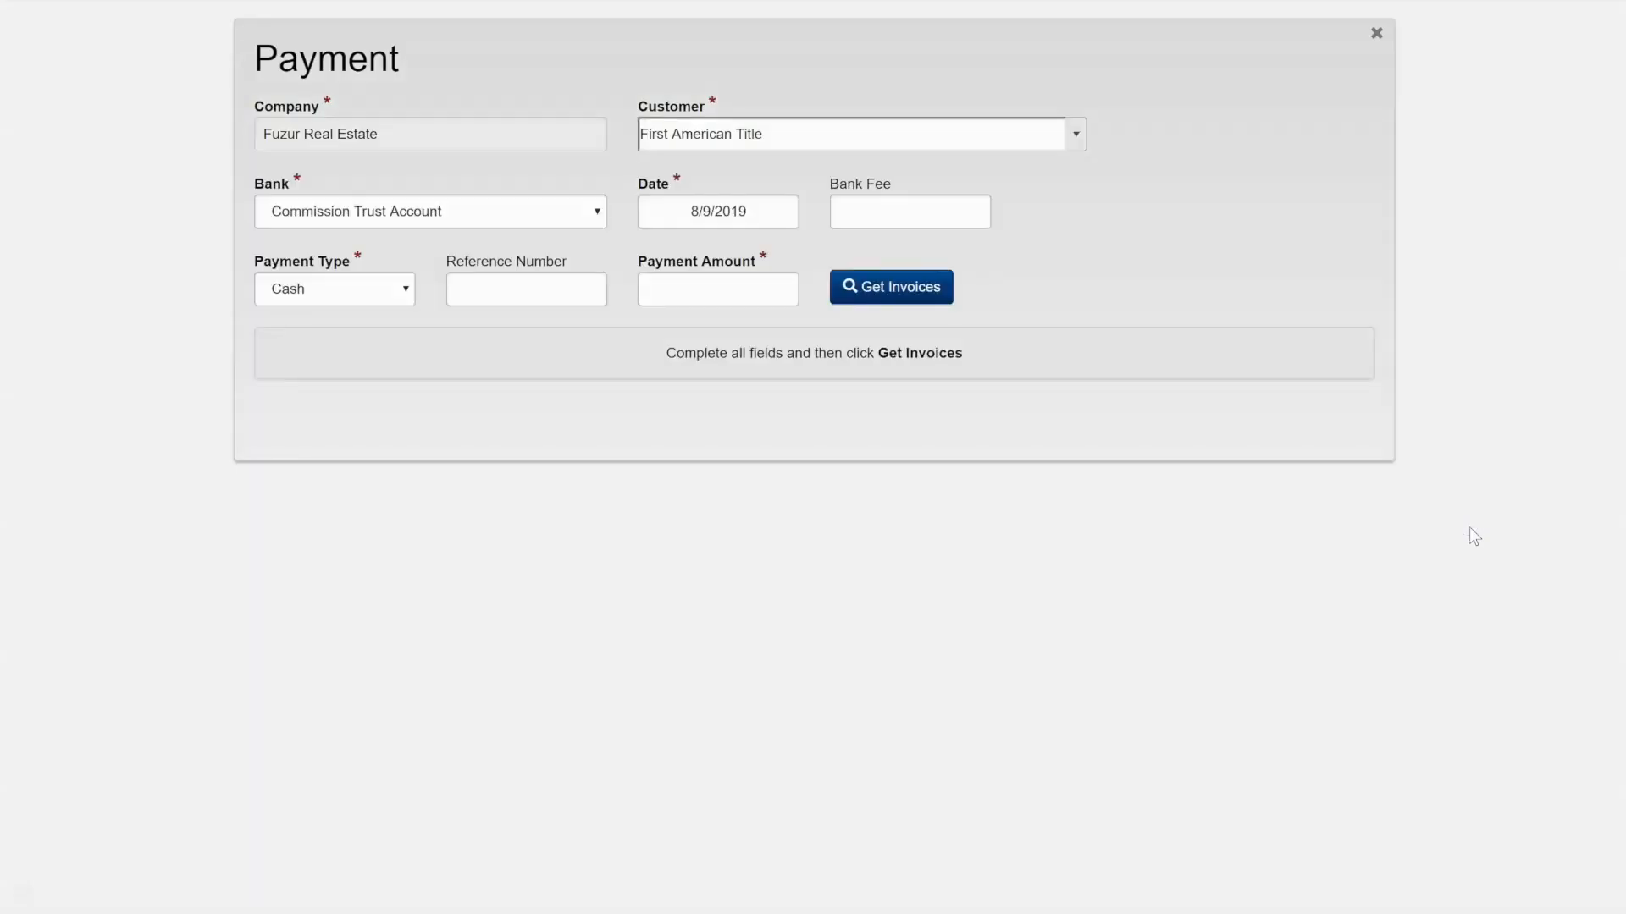
Enter a payment amount of 9750, apply it in full to the 8/8/2019 invoice, and save the payment
{"action": "left_click", "coordinate": [685, 295]}
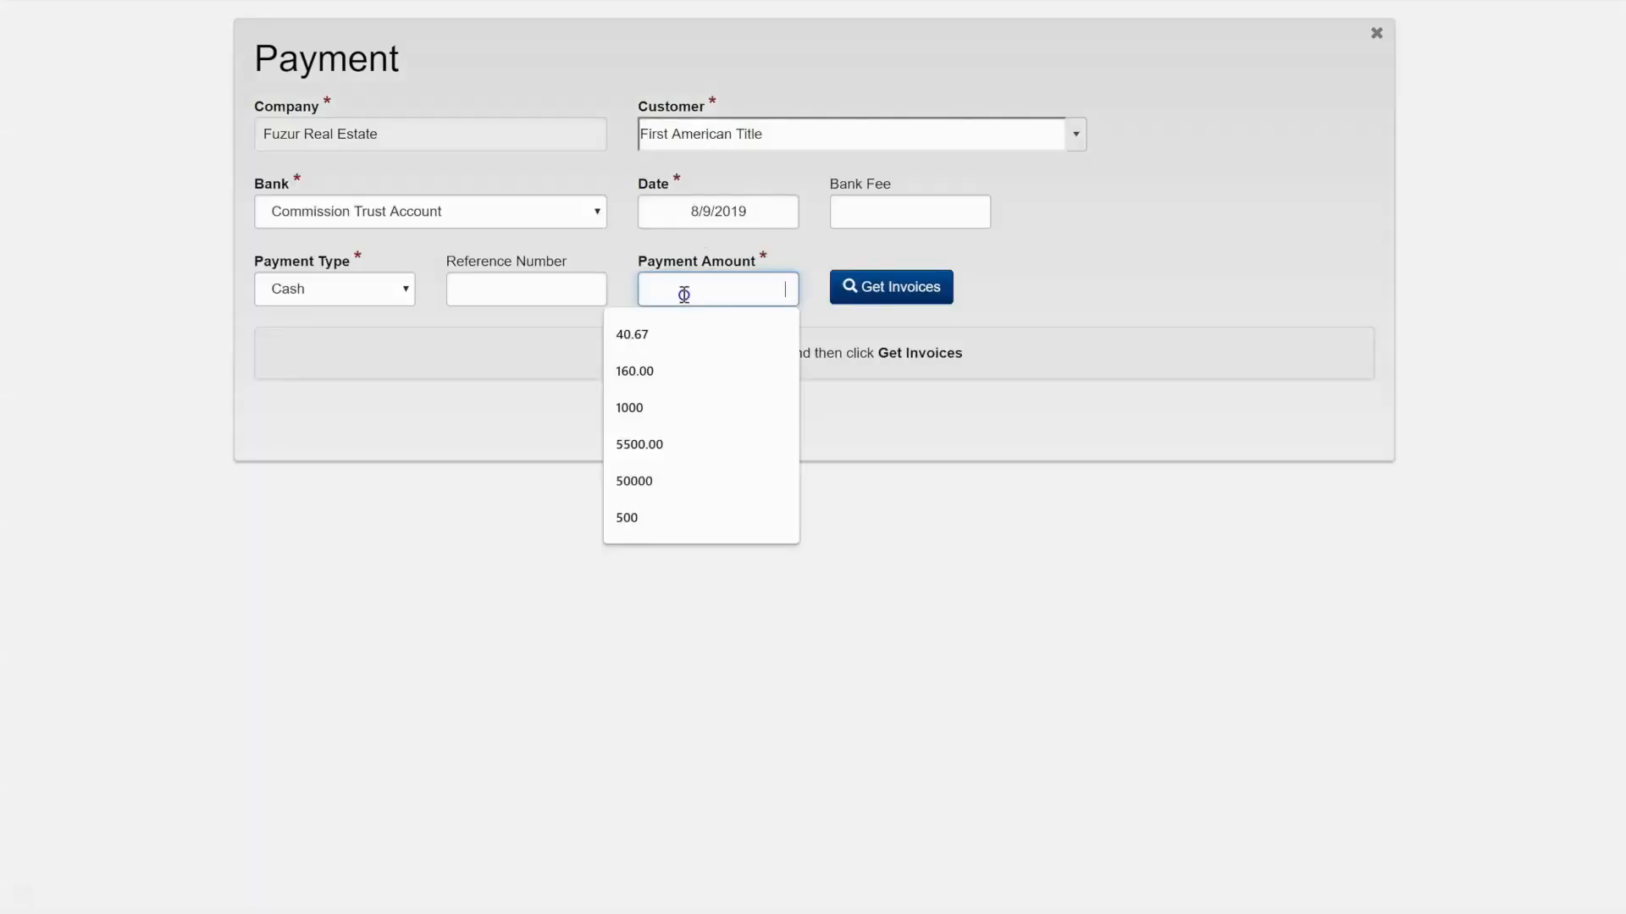
{"action": "type", "text": "9750"}
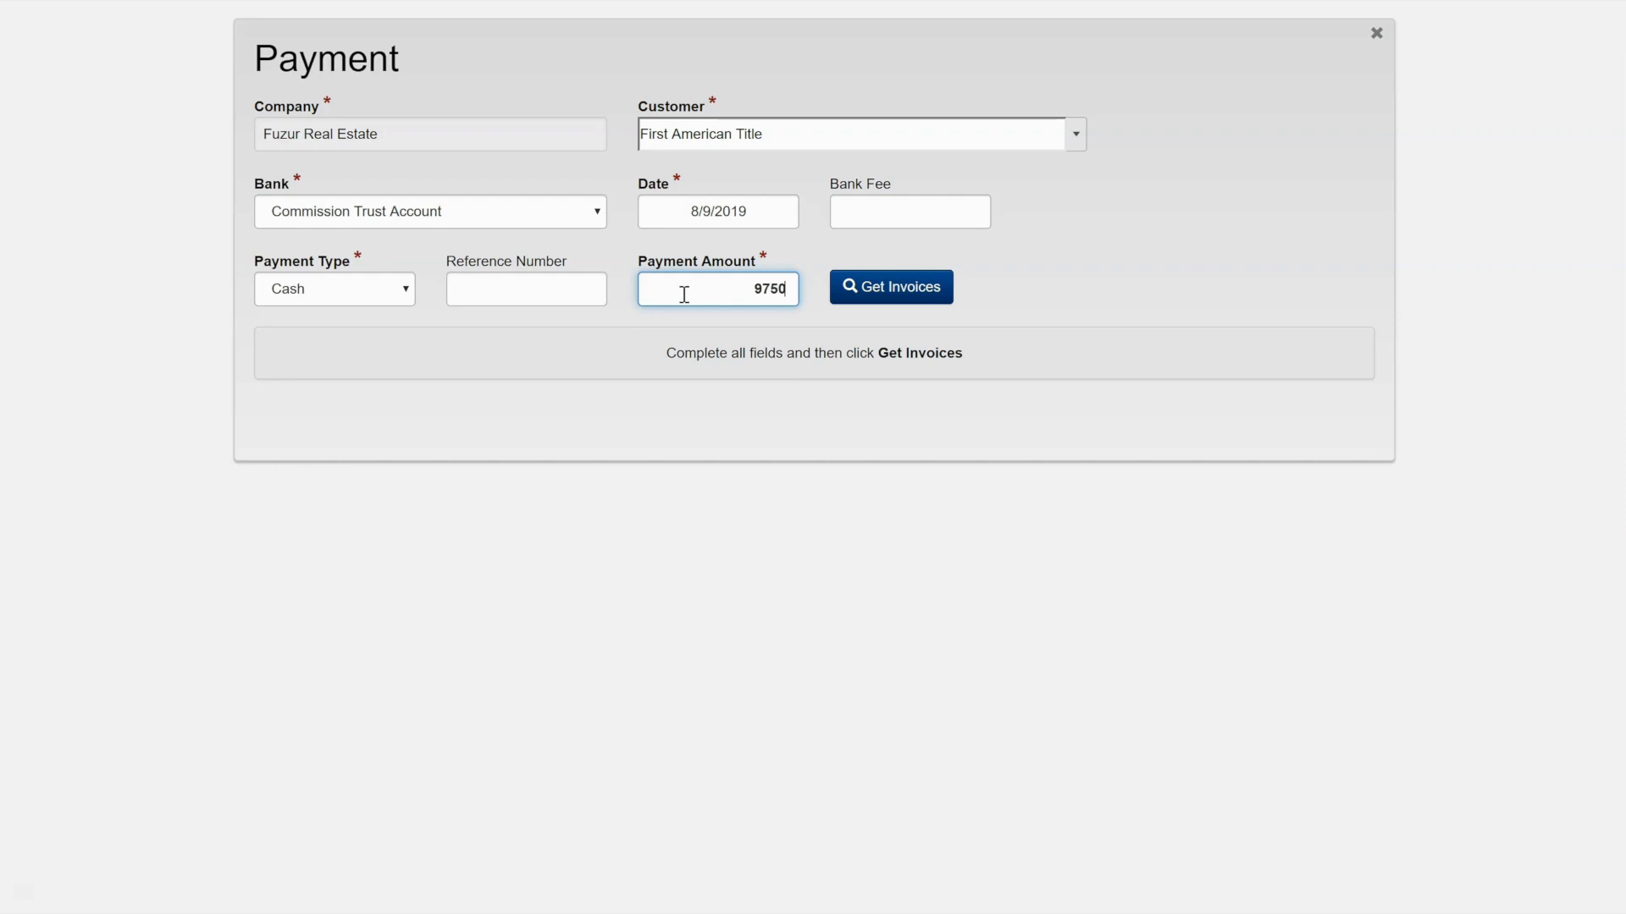
{"action": "left_click", "coordinate": [893, 294]}
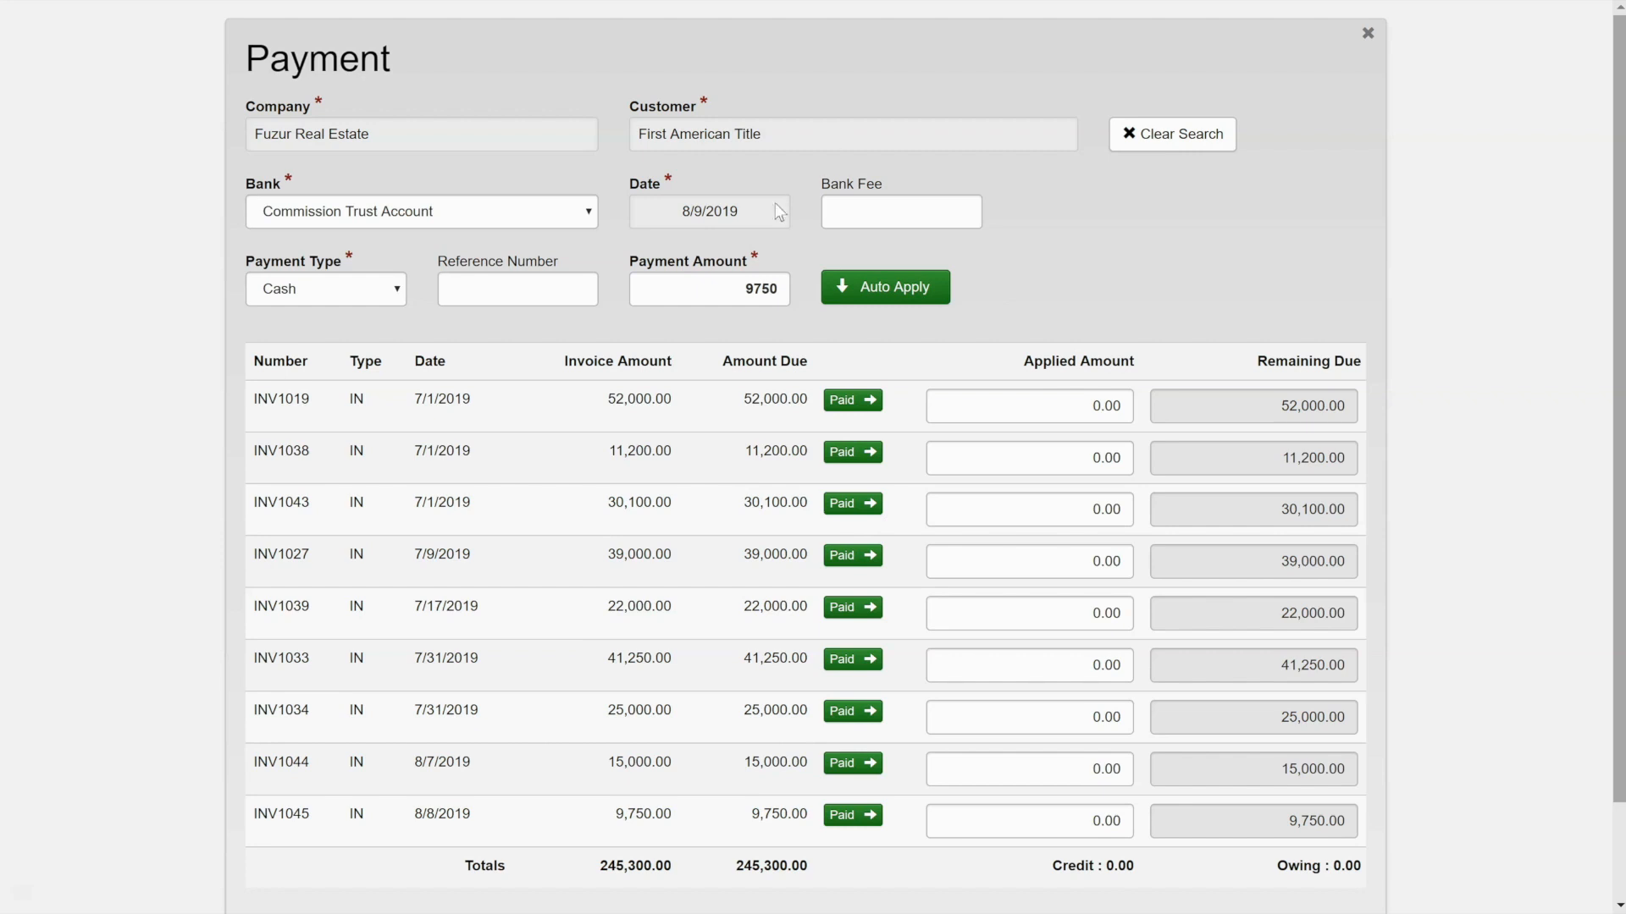
{"action": "left_click", "coordinate": [855, 818]}
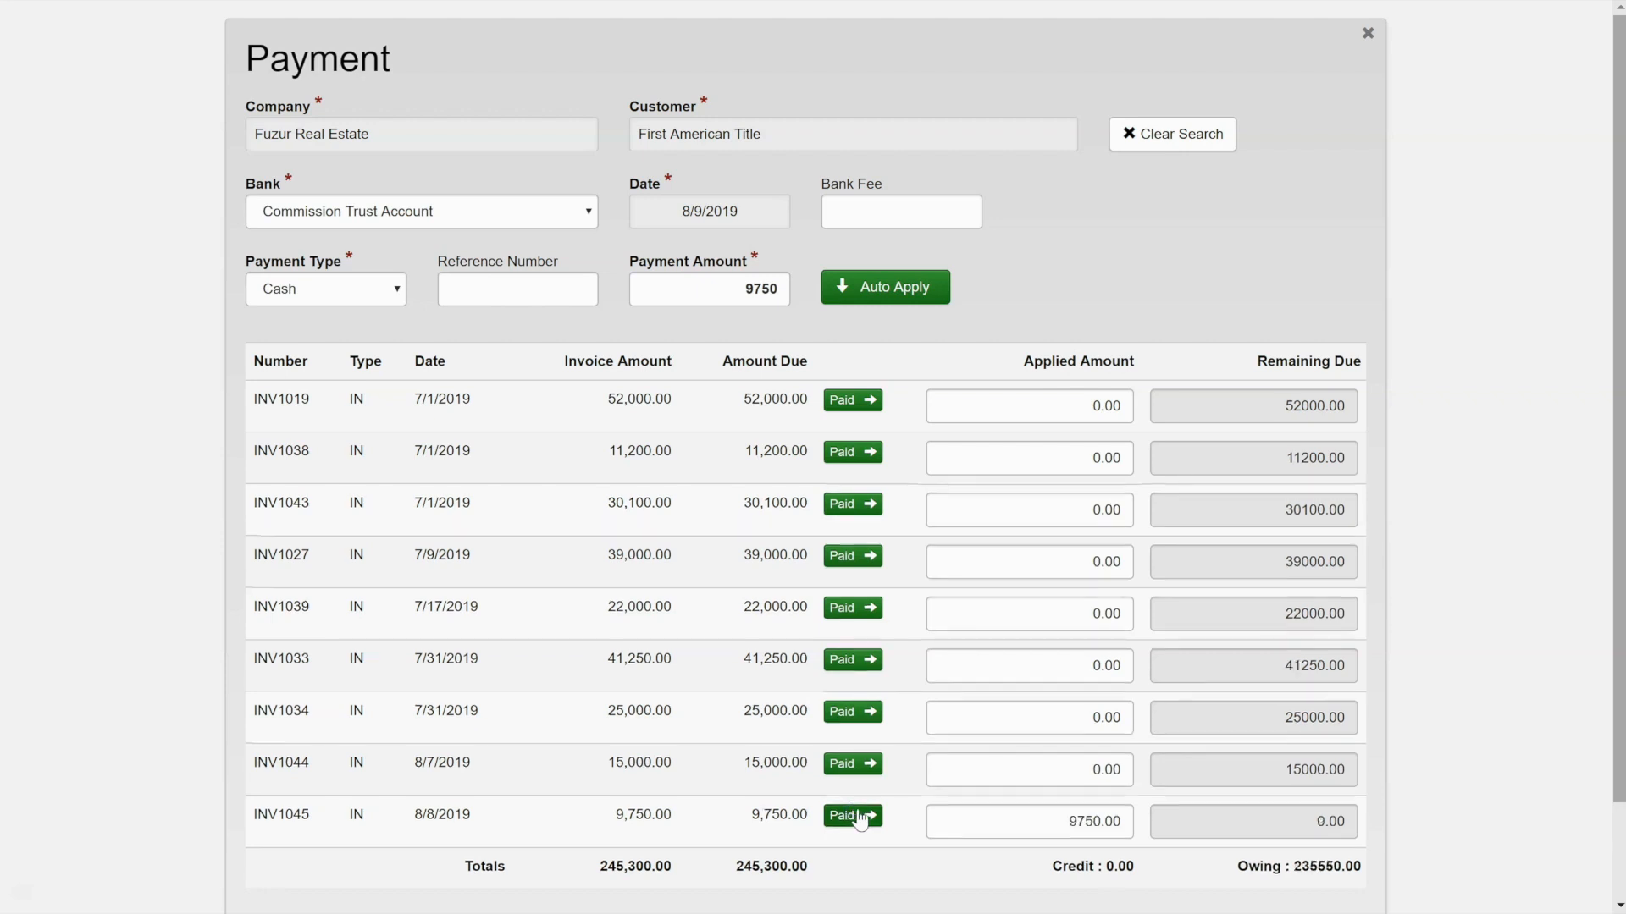
{"action": "scroll", "coordinate": [997, 764], "scroll_direction": "down", "scroll_amount": 2}
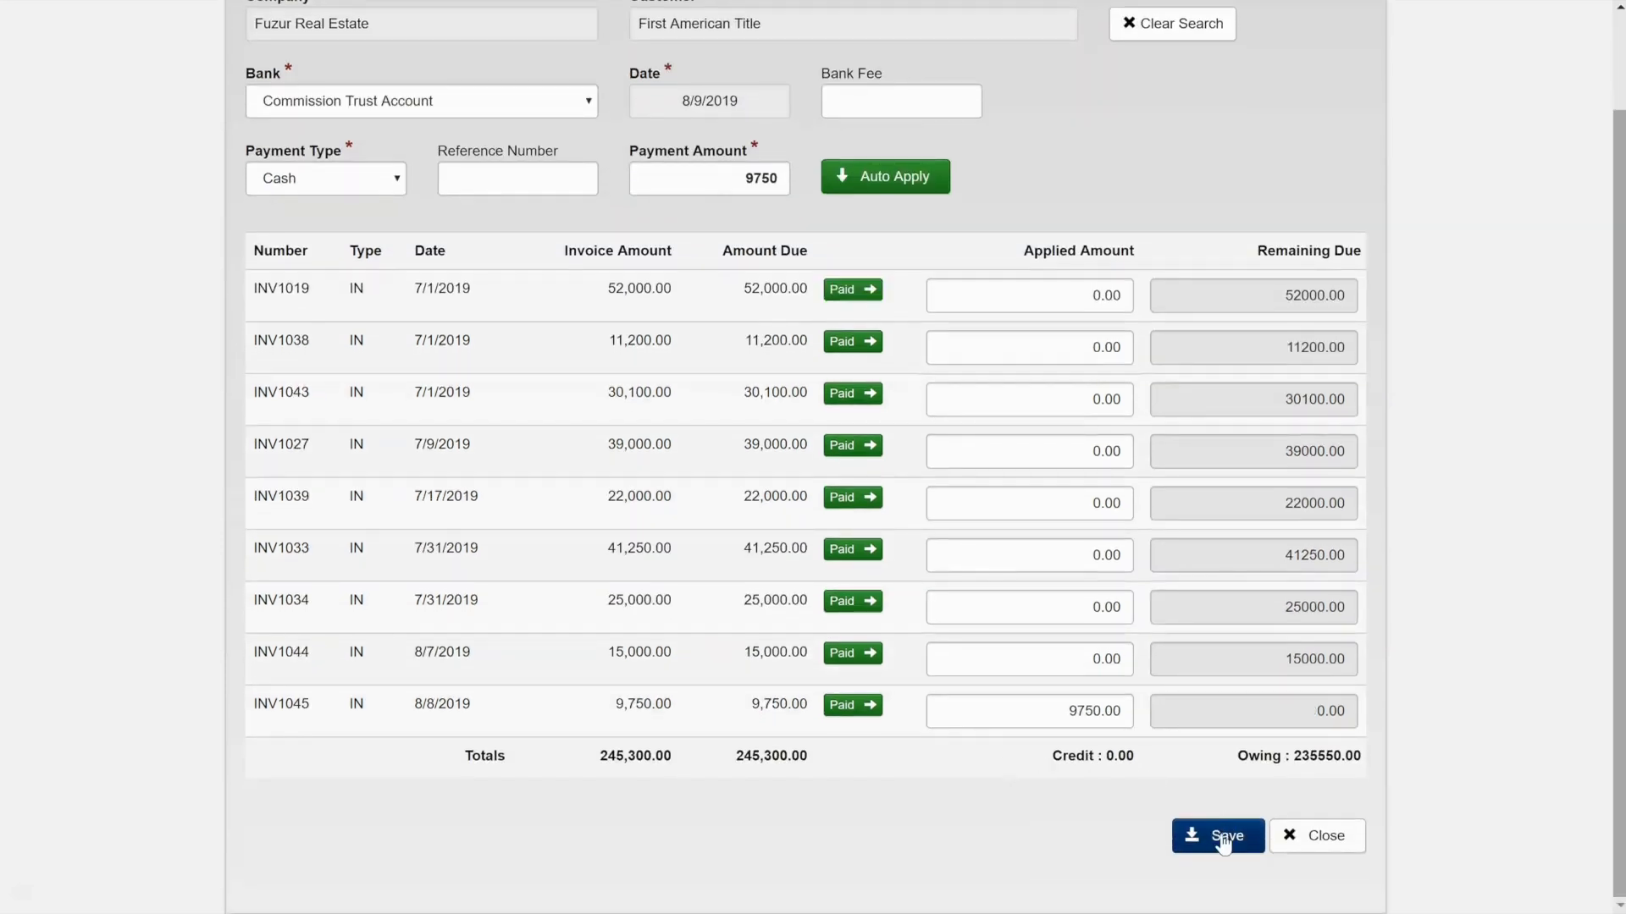
{"action": "left_click", "coordinate": [1223, 841]}
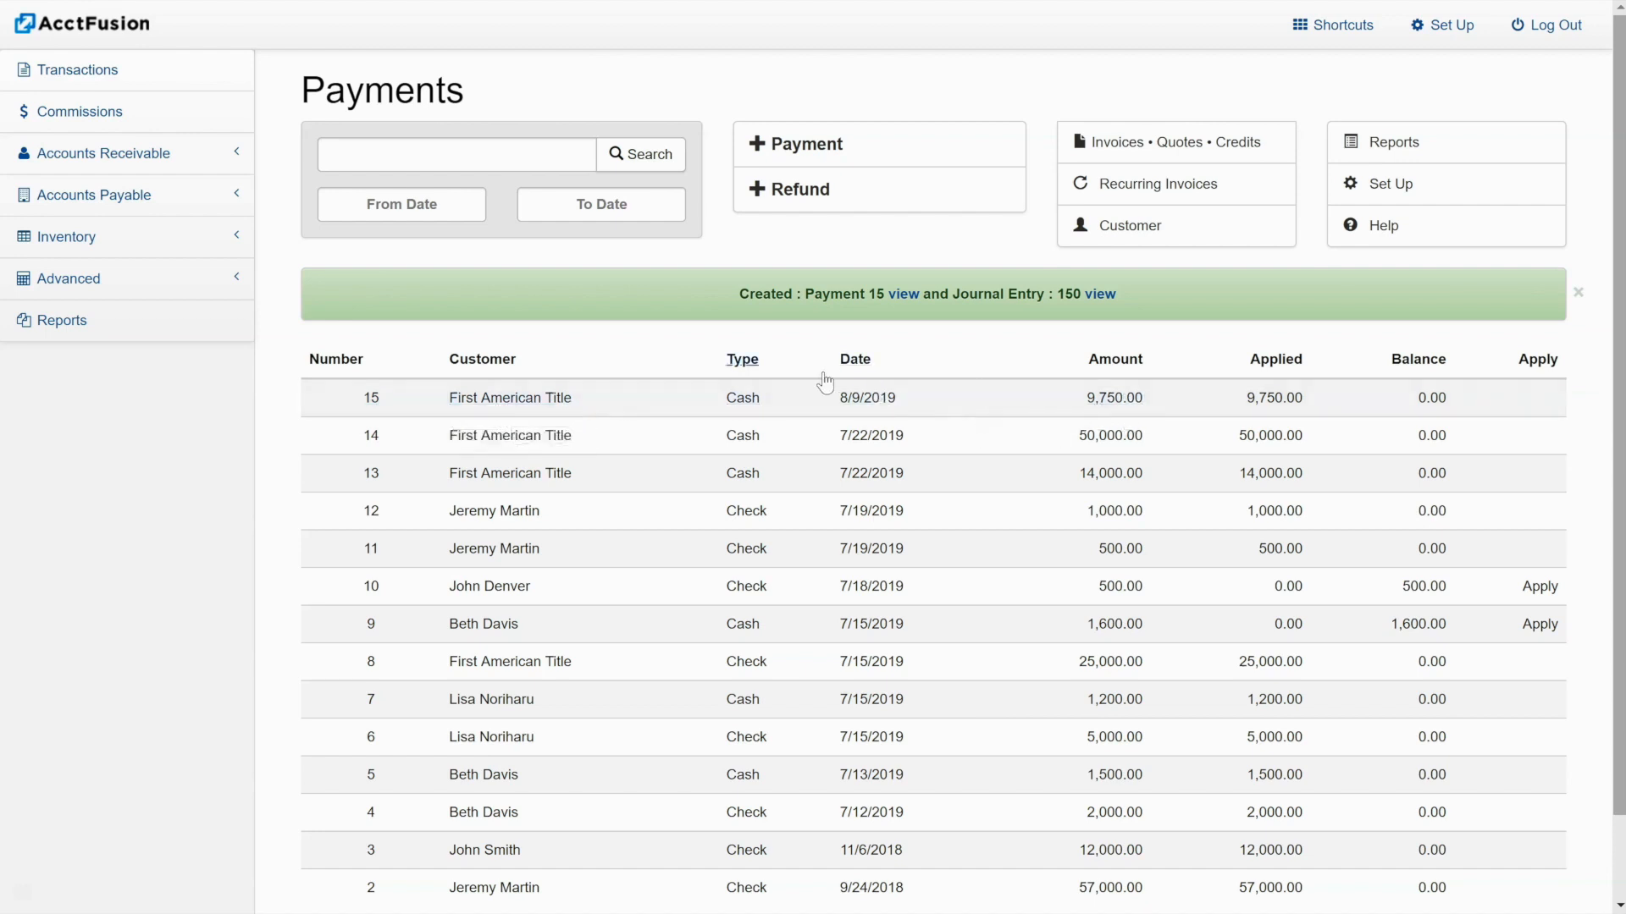
In the transactions list, expand the 08/08/2019 transaction and apply the 07/13/2019 overdue invoice to the agent with the $200 commission
{"action": "left_click", "coordinate": [73, 81]}
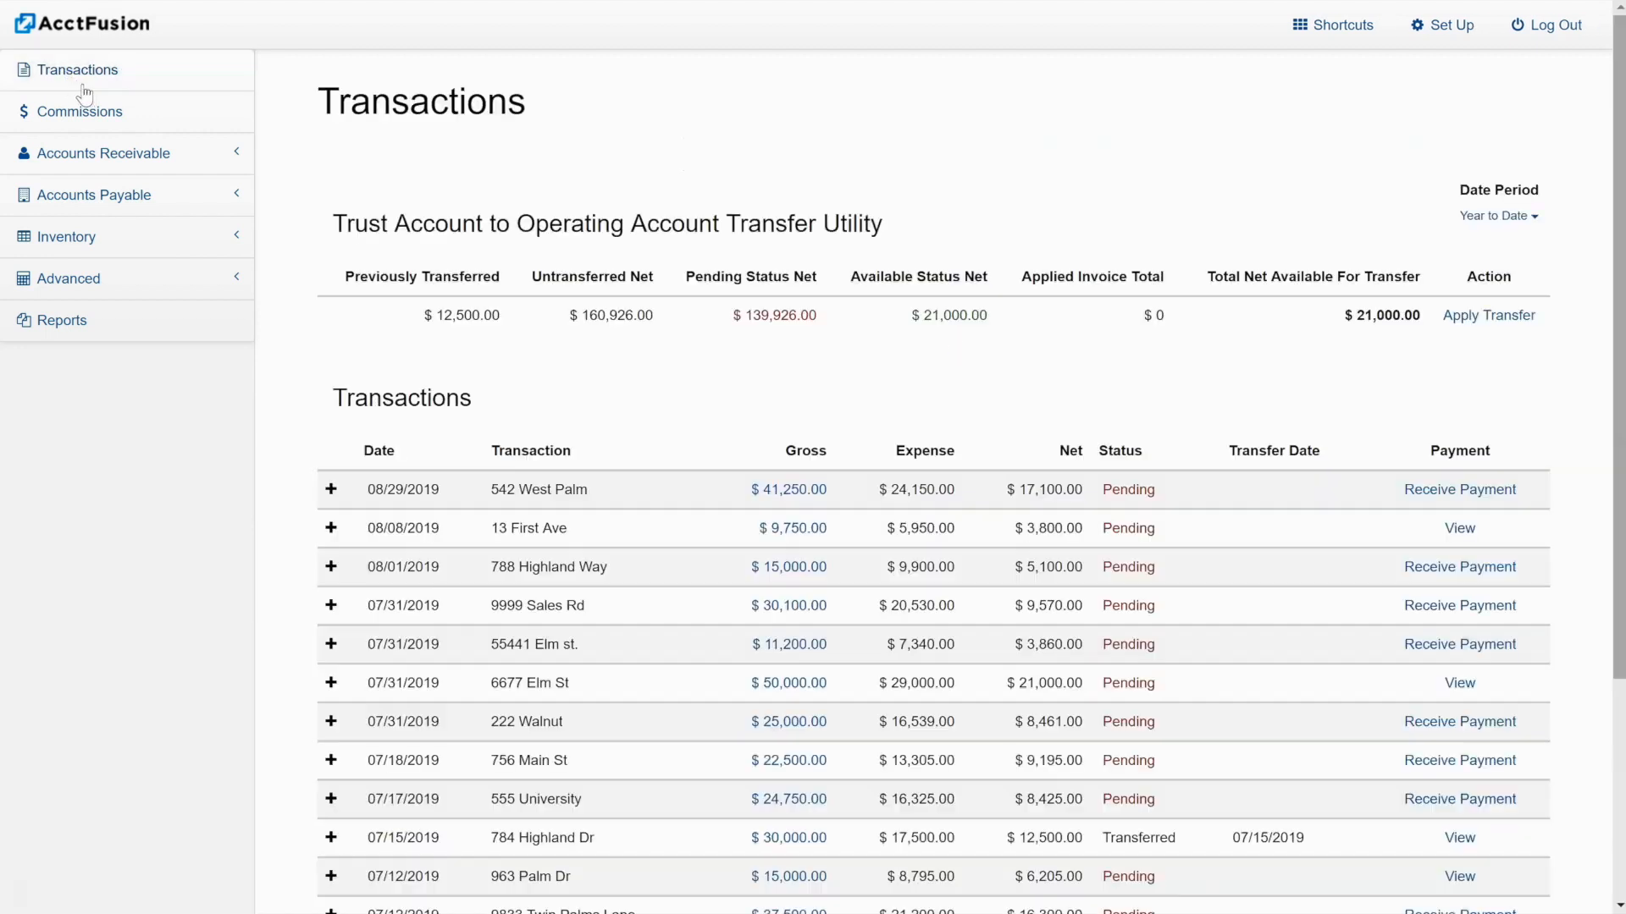
{"action": "left_click", "coordinate": [332, 529]}
{"action": "scroll", "coordinate": [391, 519], "scroll_direction": "down", "scroll_amount": 1}
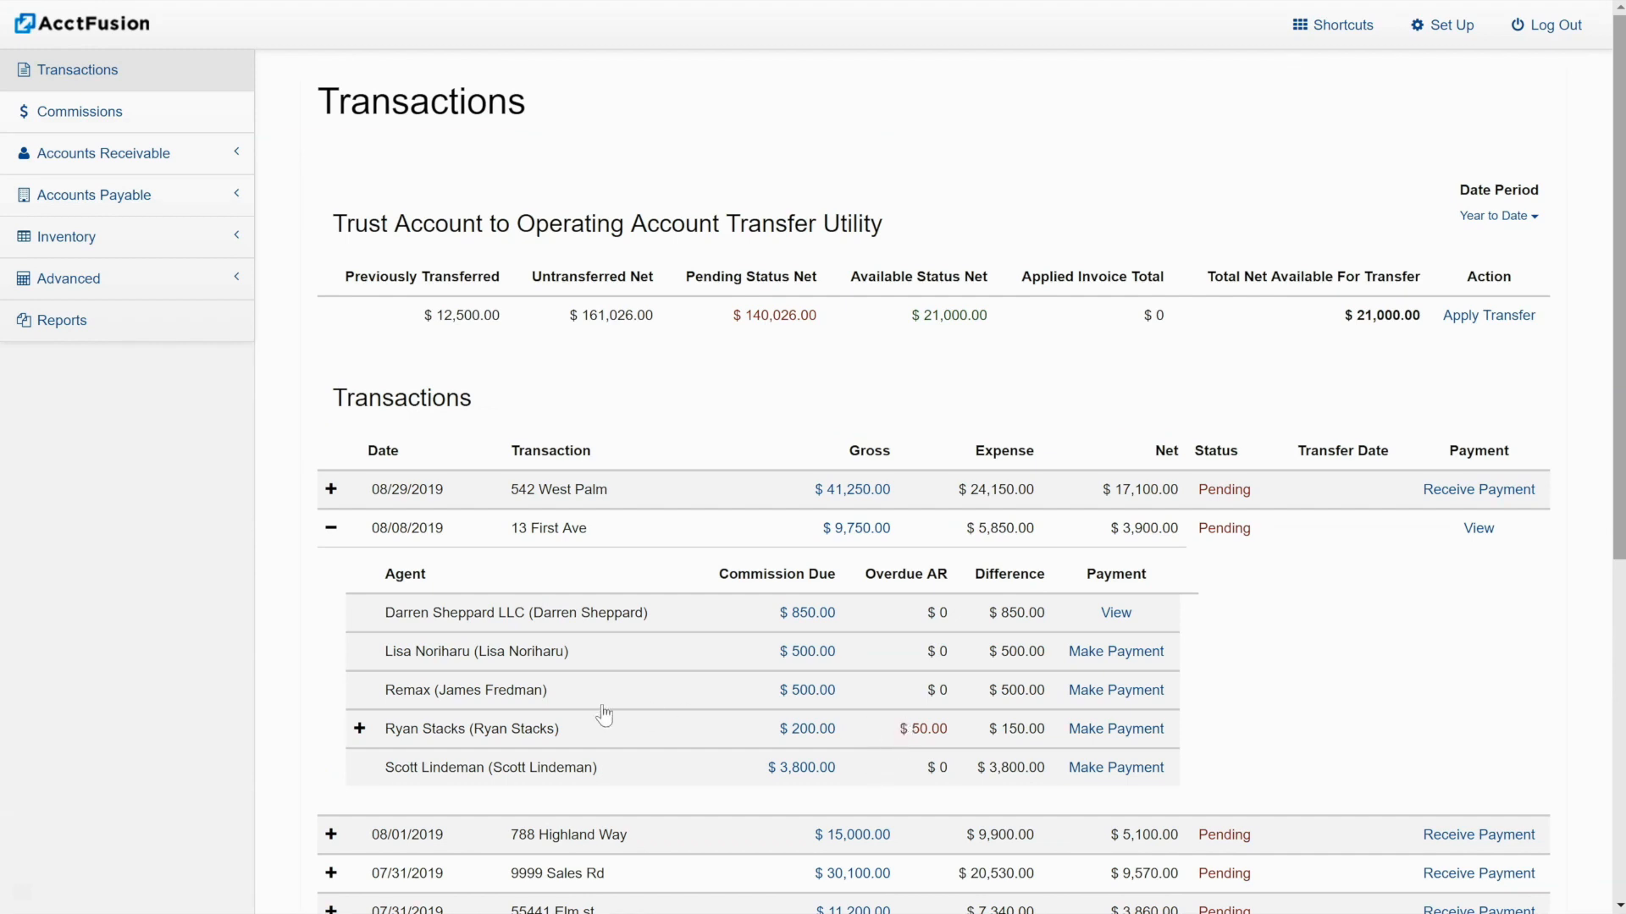
{"action": "left_click", "coordinate": [359, 728]}
{"action": "scroll", "coordinate": [459, 710], "scroll_direction": "down", "scroll_amount": 1}
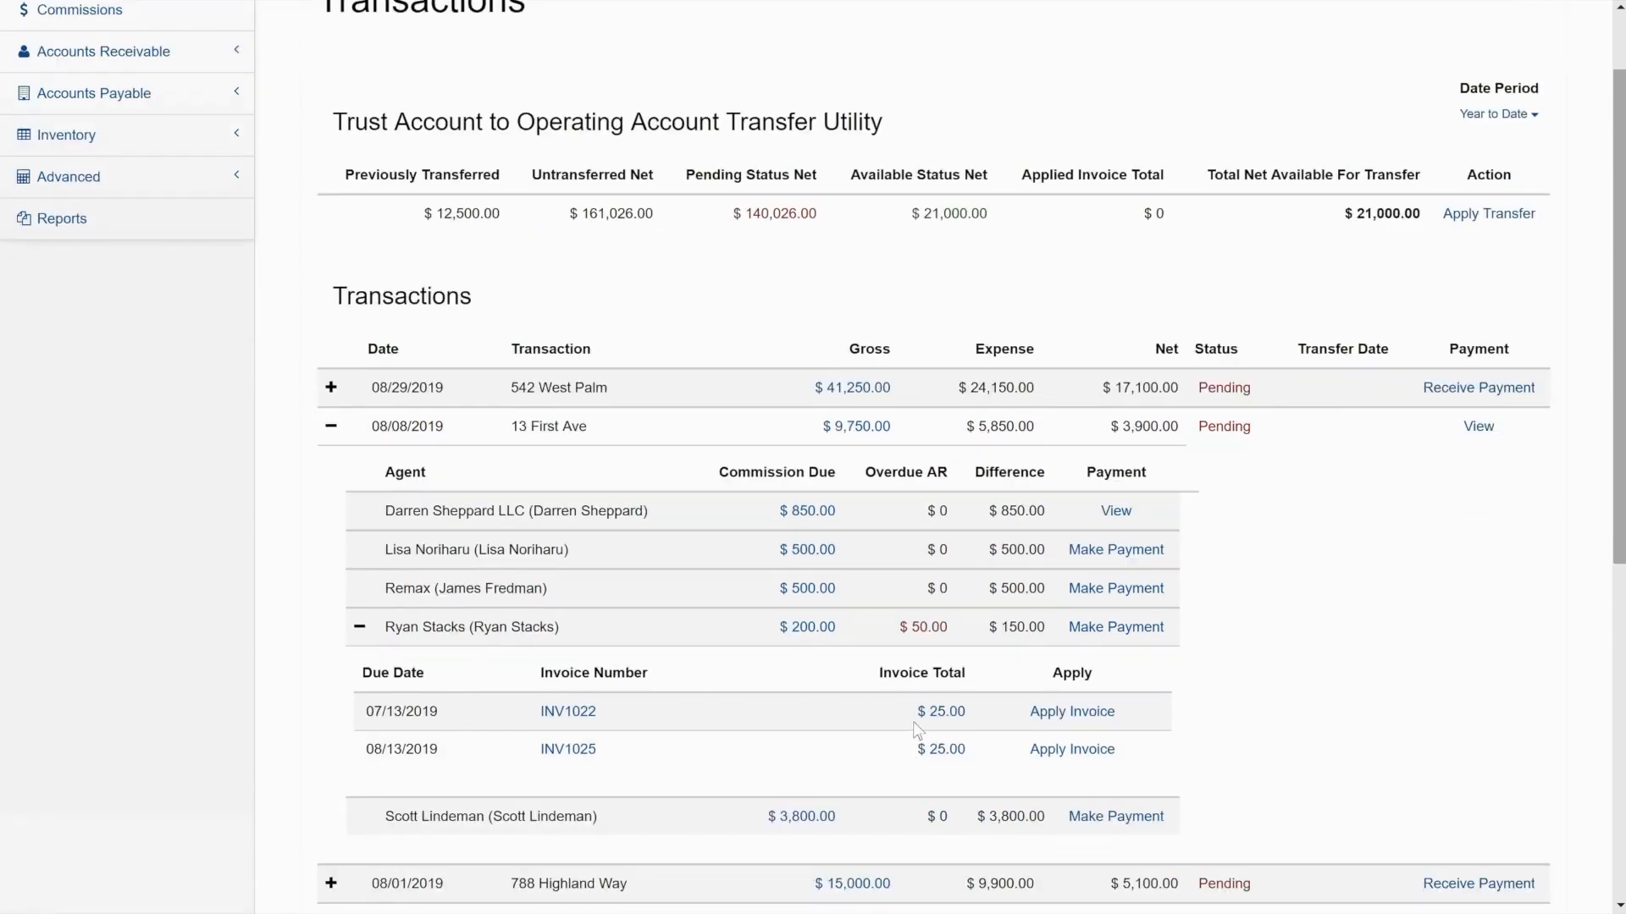
{"action": "left_click", "coordinate": [1072, 711]}
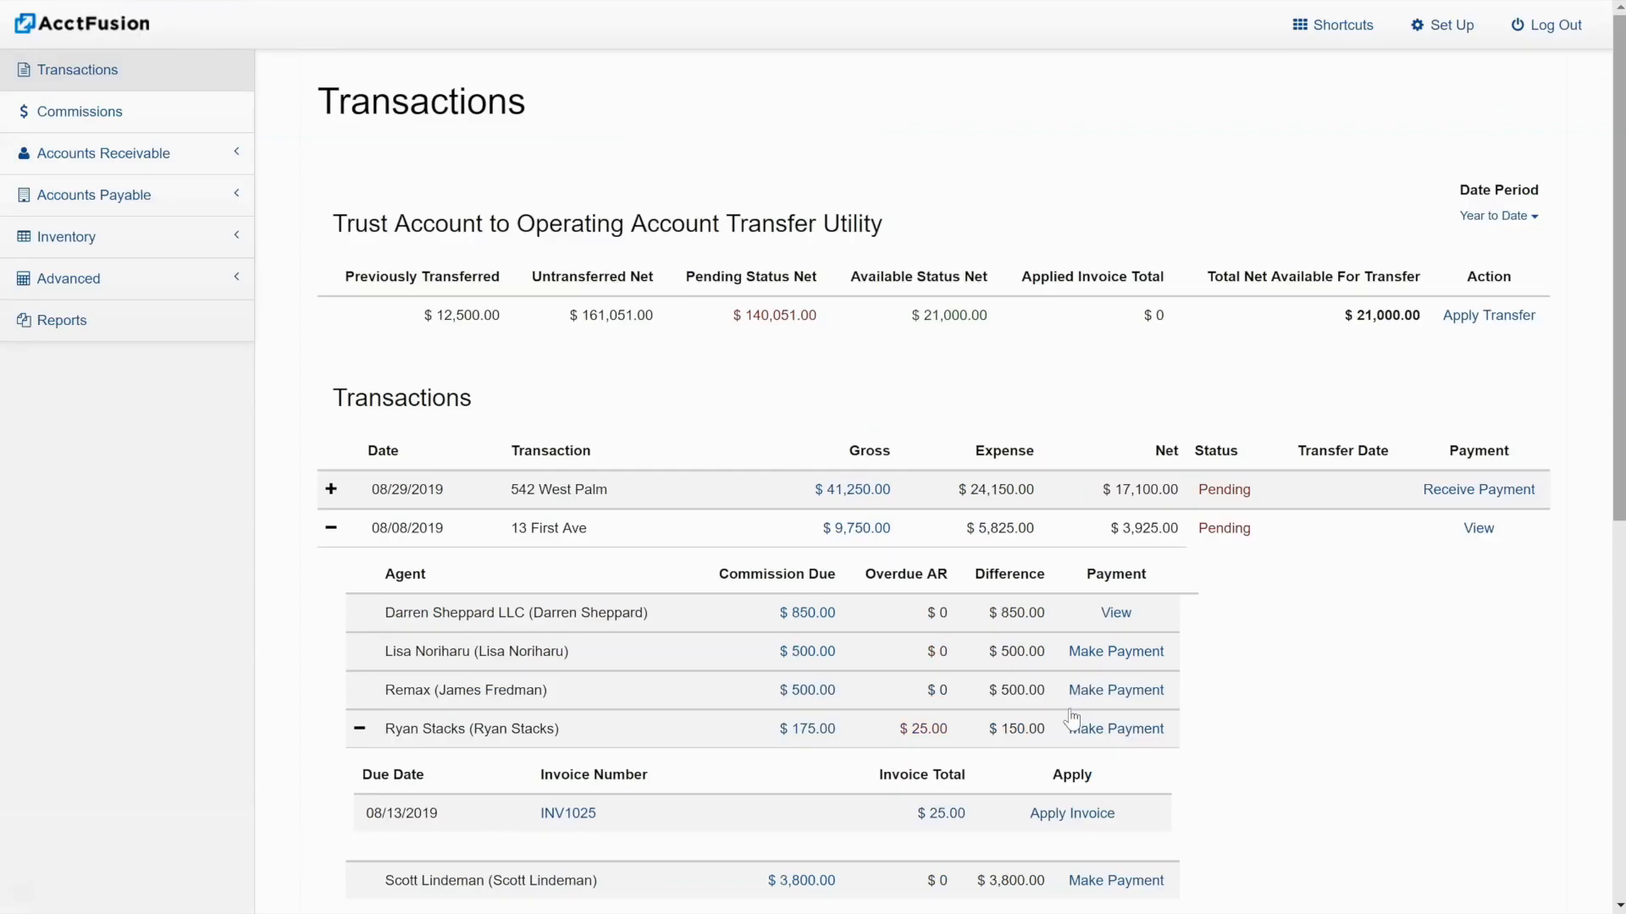
Pay the agent's 8/8/2019 commission invoice in full by check for 175.00, save the payment, and preview the printable check without printing
{"action": "scroll", "coordinate": [1074, 718], "scroll_direction": "down", "scroll_amount": 1}
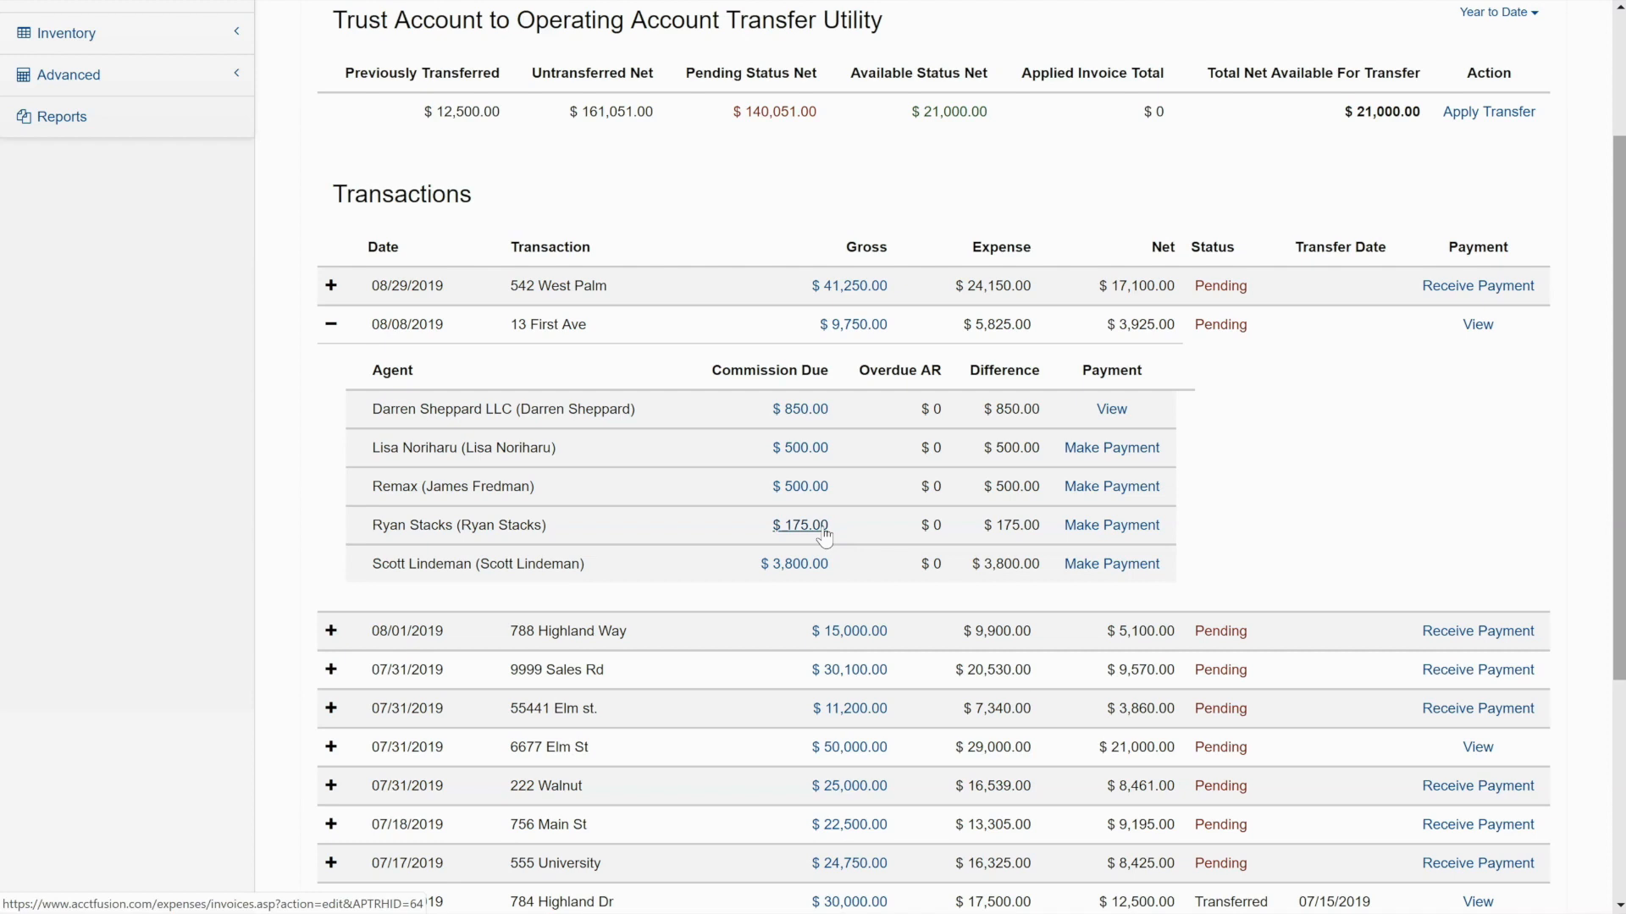
{"action": "left_click", "coordinate": [1125, 525]}
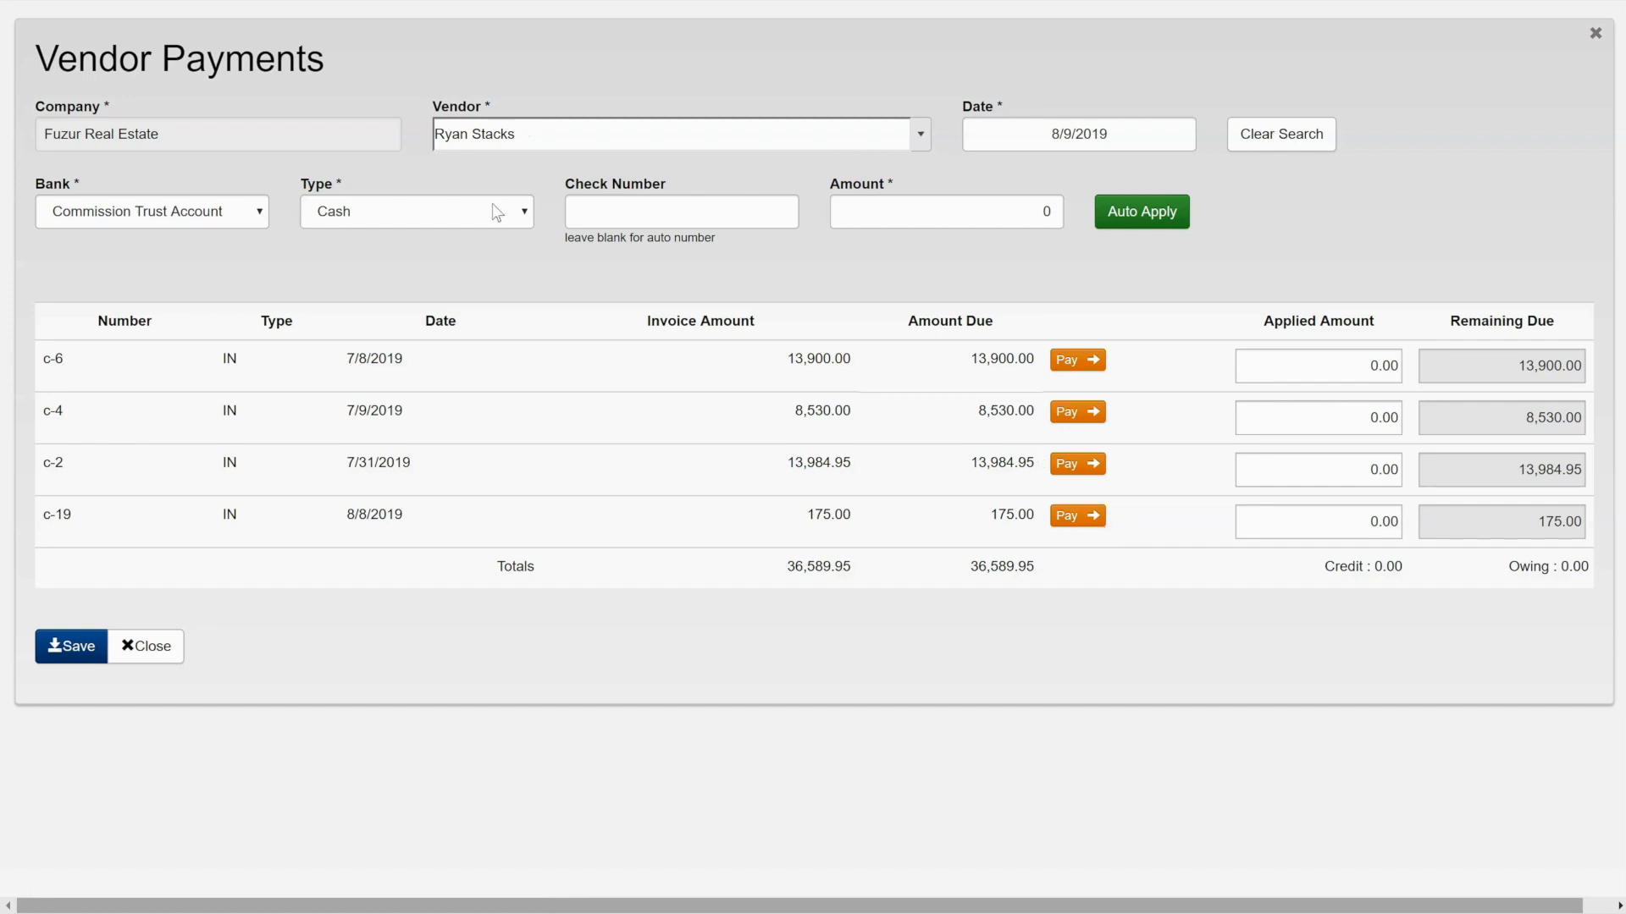
{"action": "left_click", "coordinate": [464, 212]}
{"action": "left_click", "coordinate": [380, 277]}
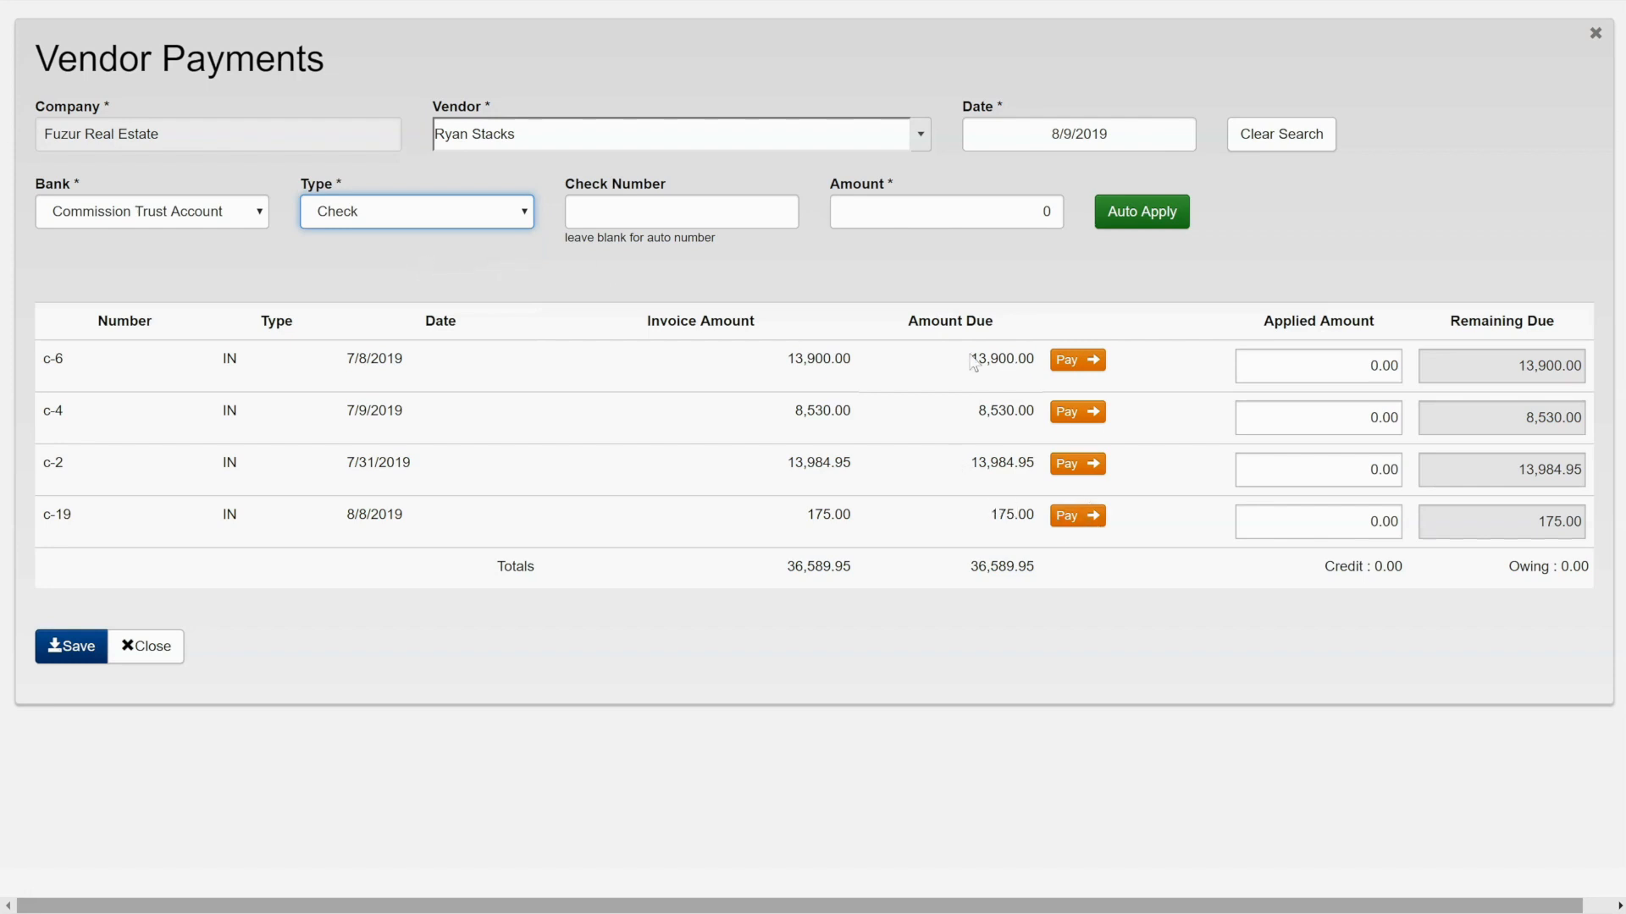
{"action": "left_click", "coordinate": [1080, 518]}
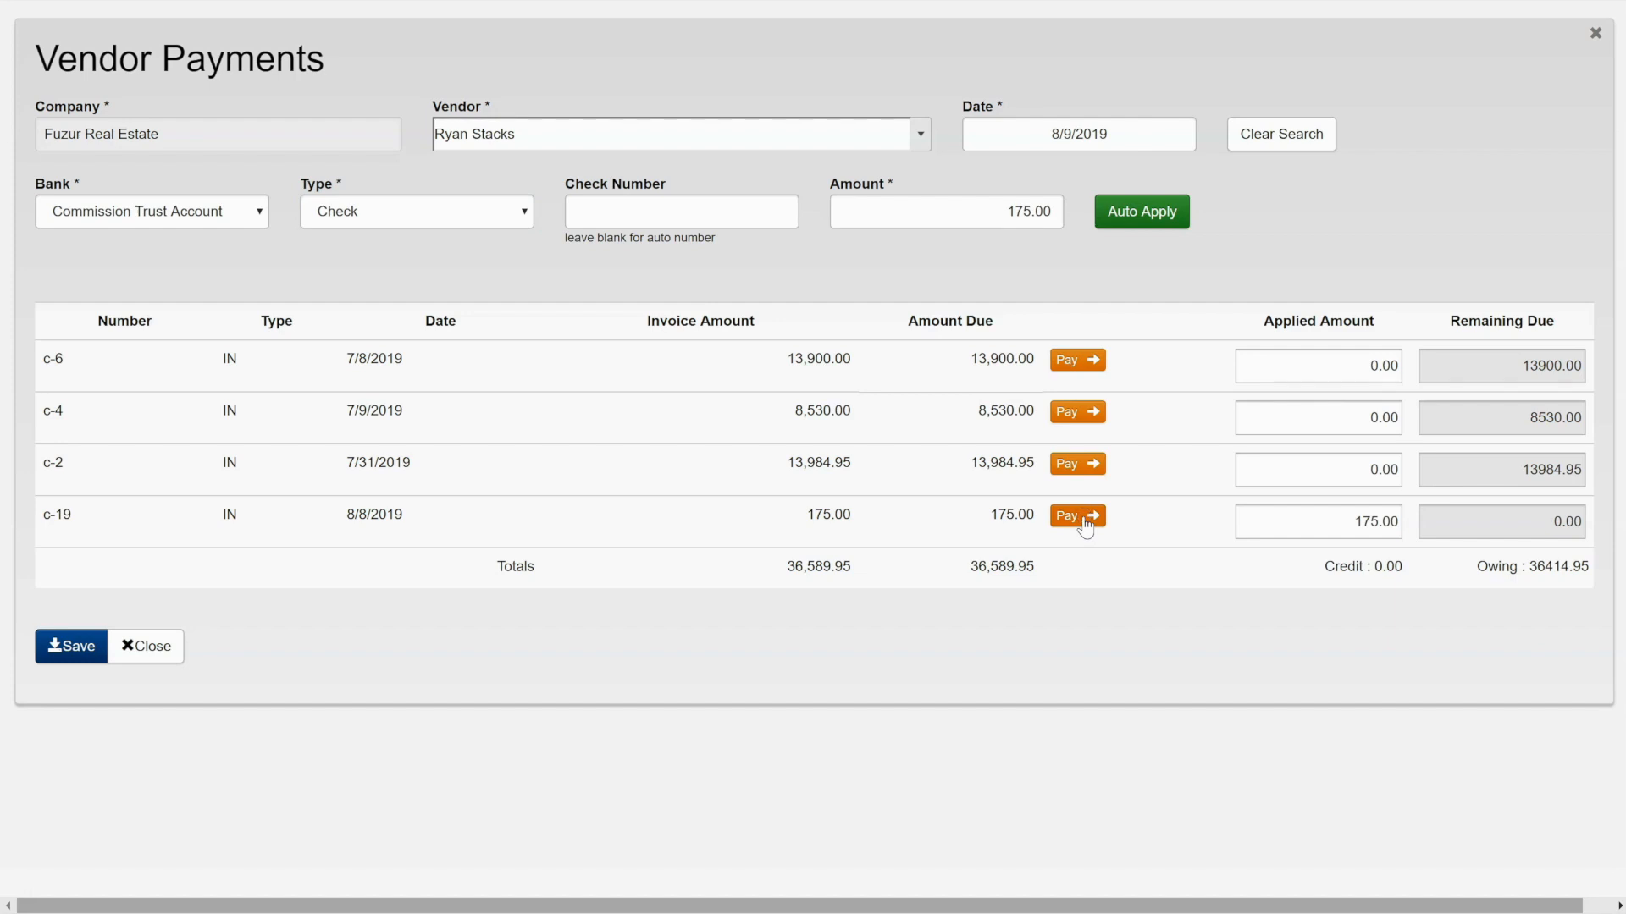
{"action": "left_click", "coordinate": [75, 654]}
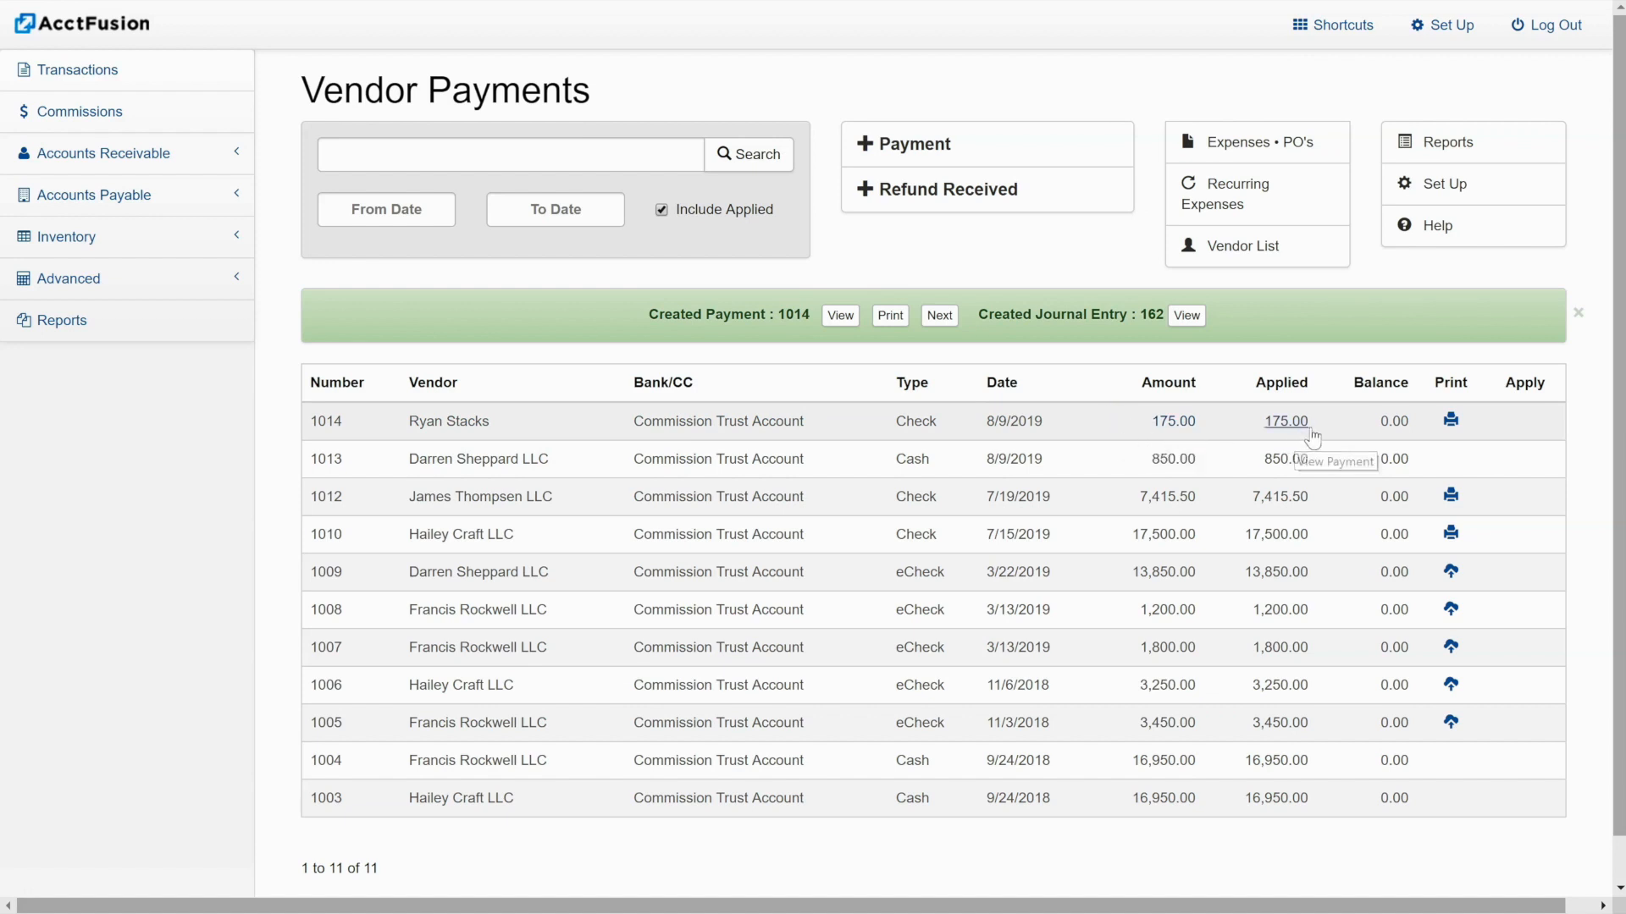
{"action": "left_click", "coordinate": [1453, 423]}
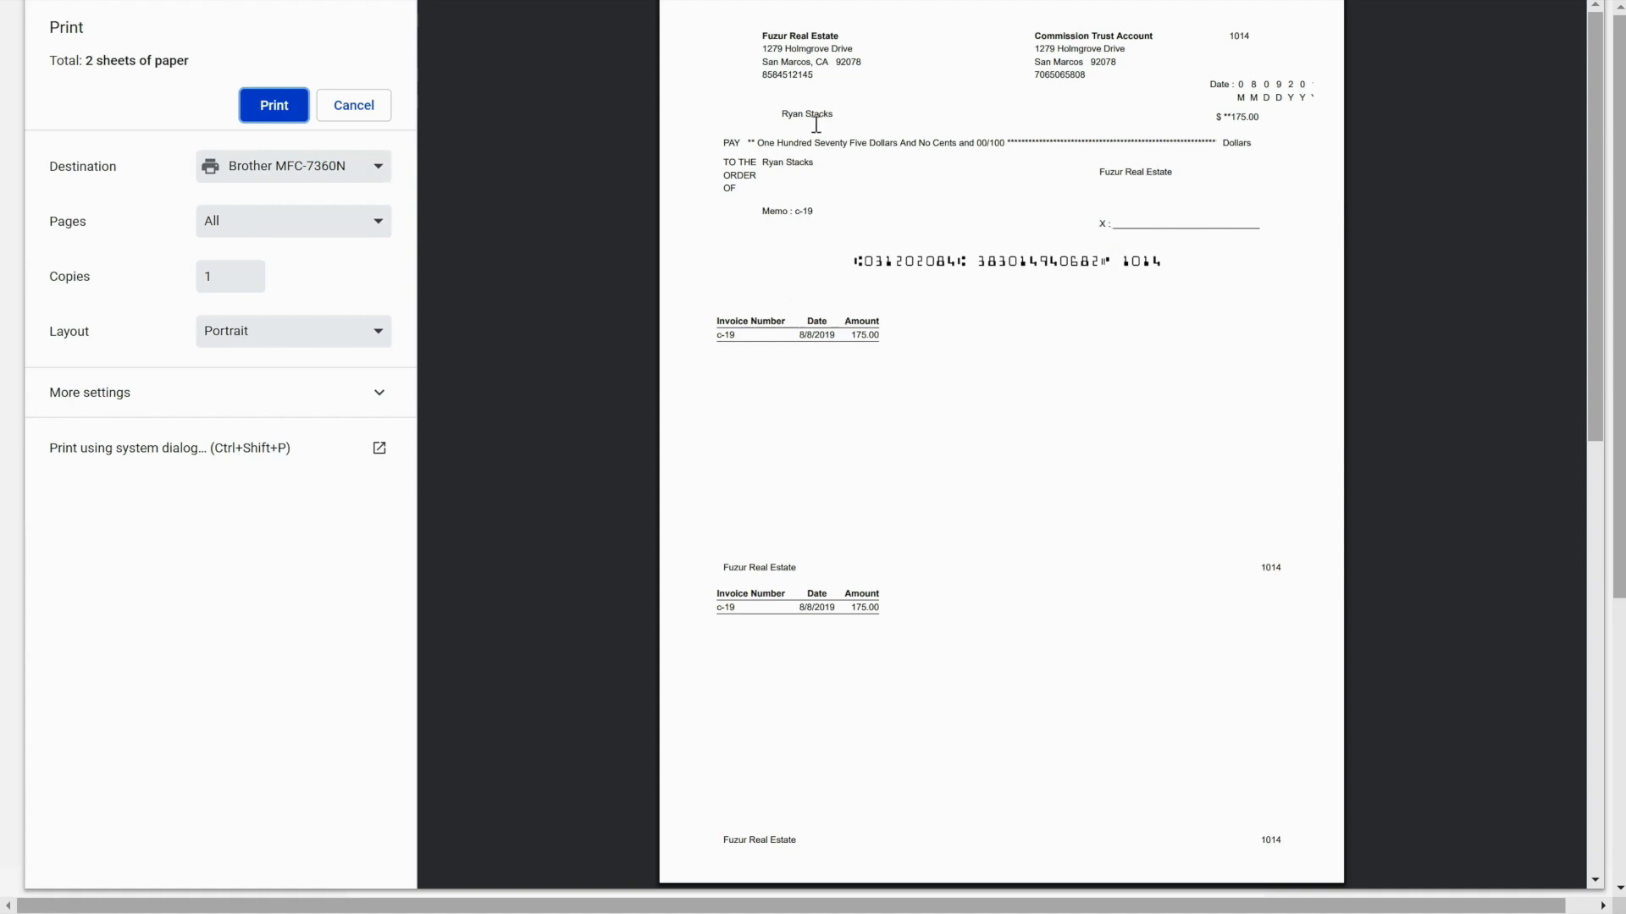
{"action": "left_click", "coordinate": [349, 111]}
Return to the transactions overview and apply the transfer of the available net funds from the trust account to the operating account
{"action": "left_click", "coordinate": [76, 72]}
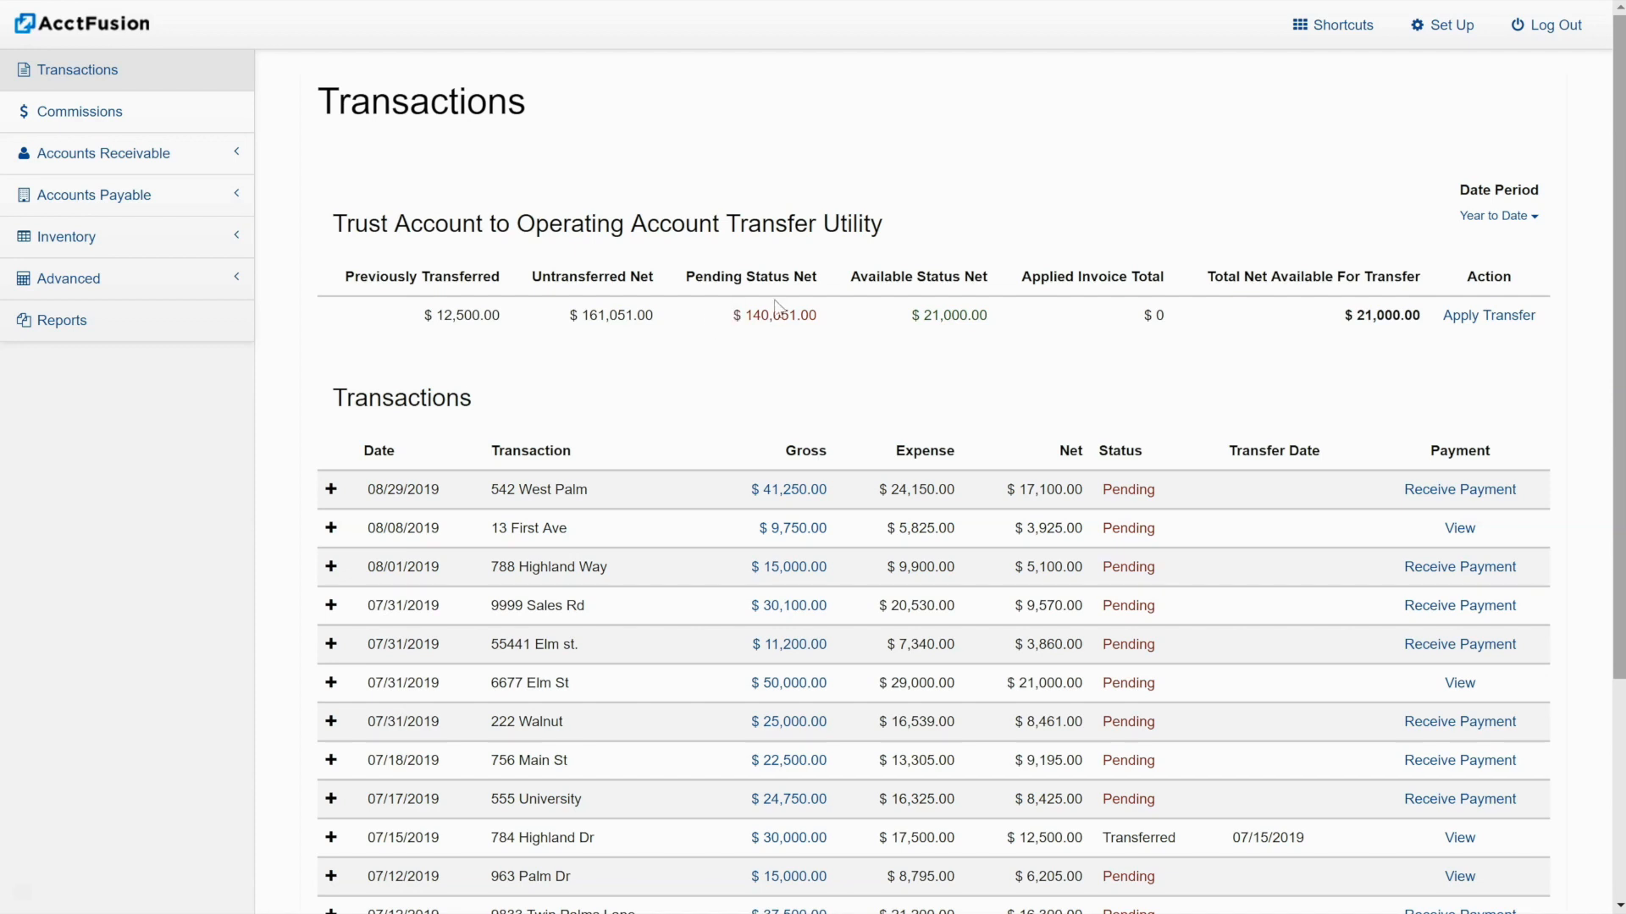
{"action": "left_click", "coordinate": [1470, 314]}
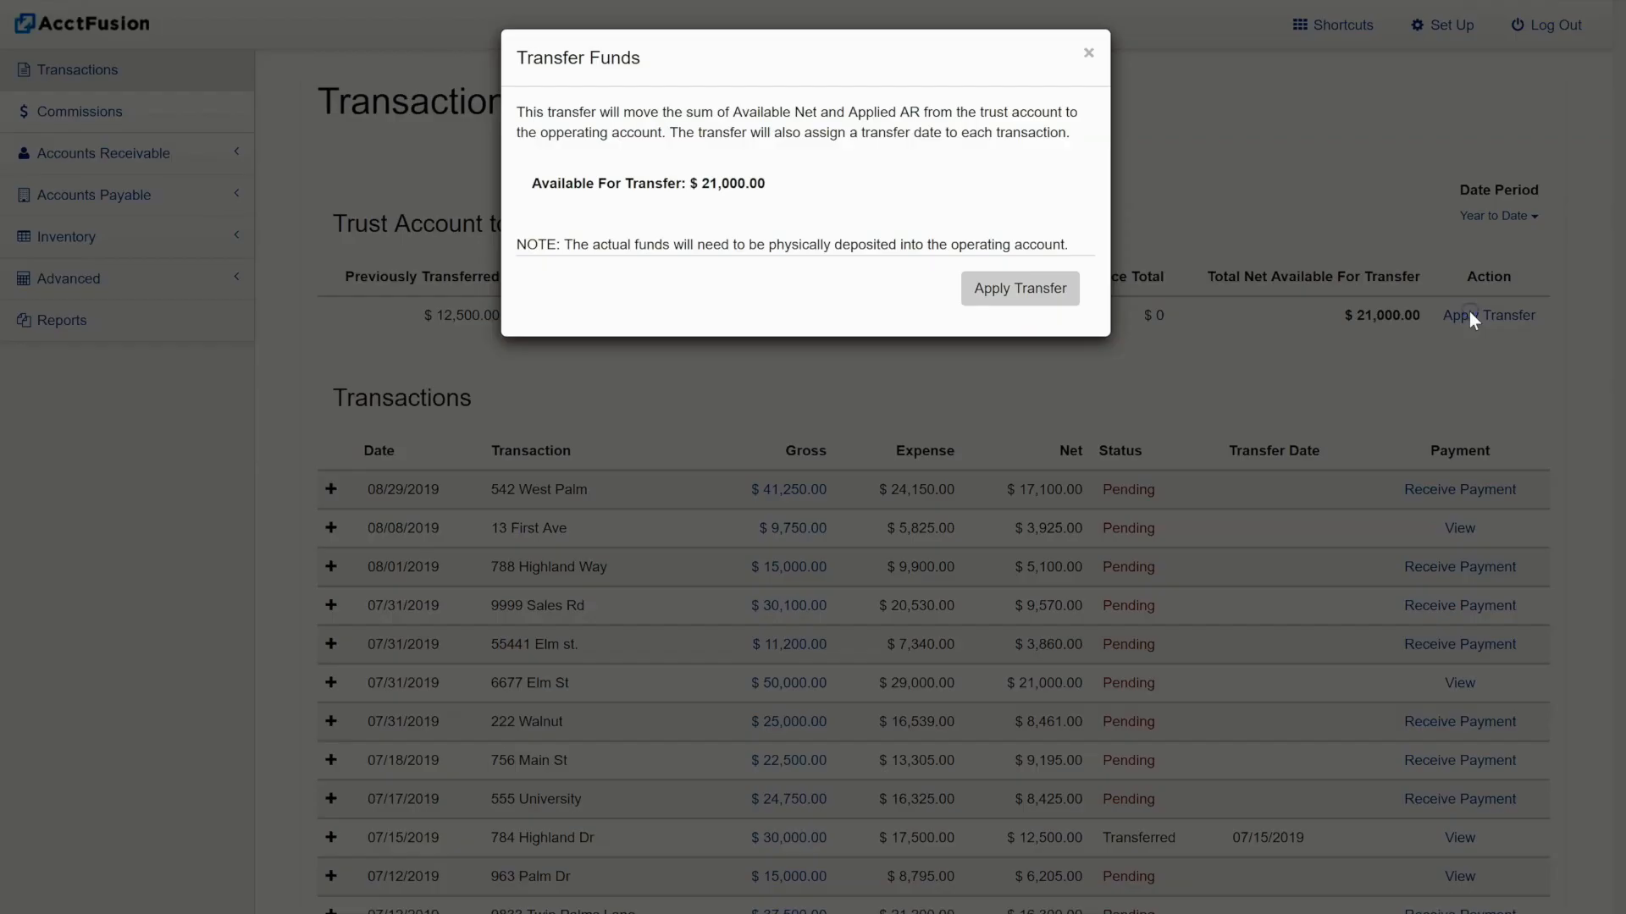
{"action": "left_click", "coordinate": [999, 287]}
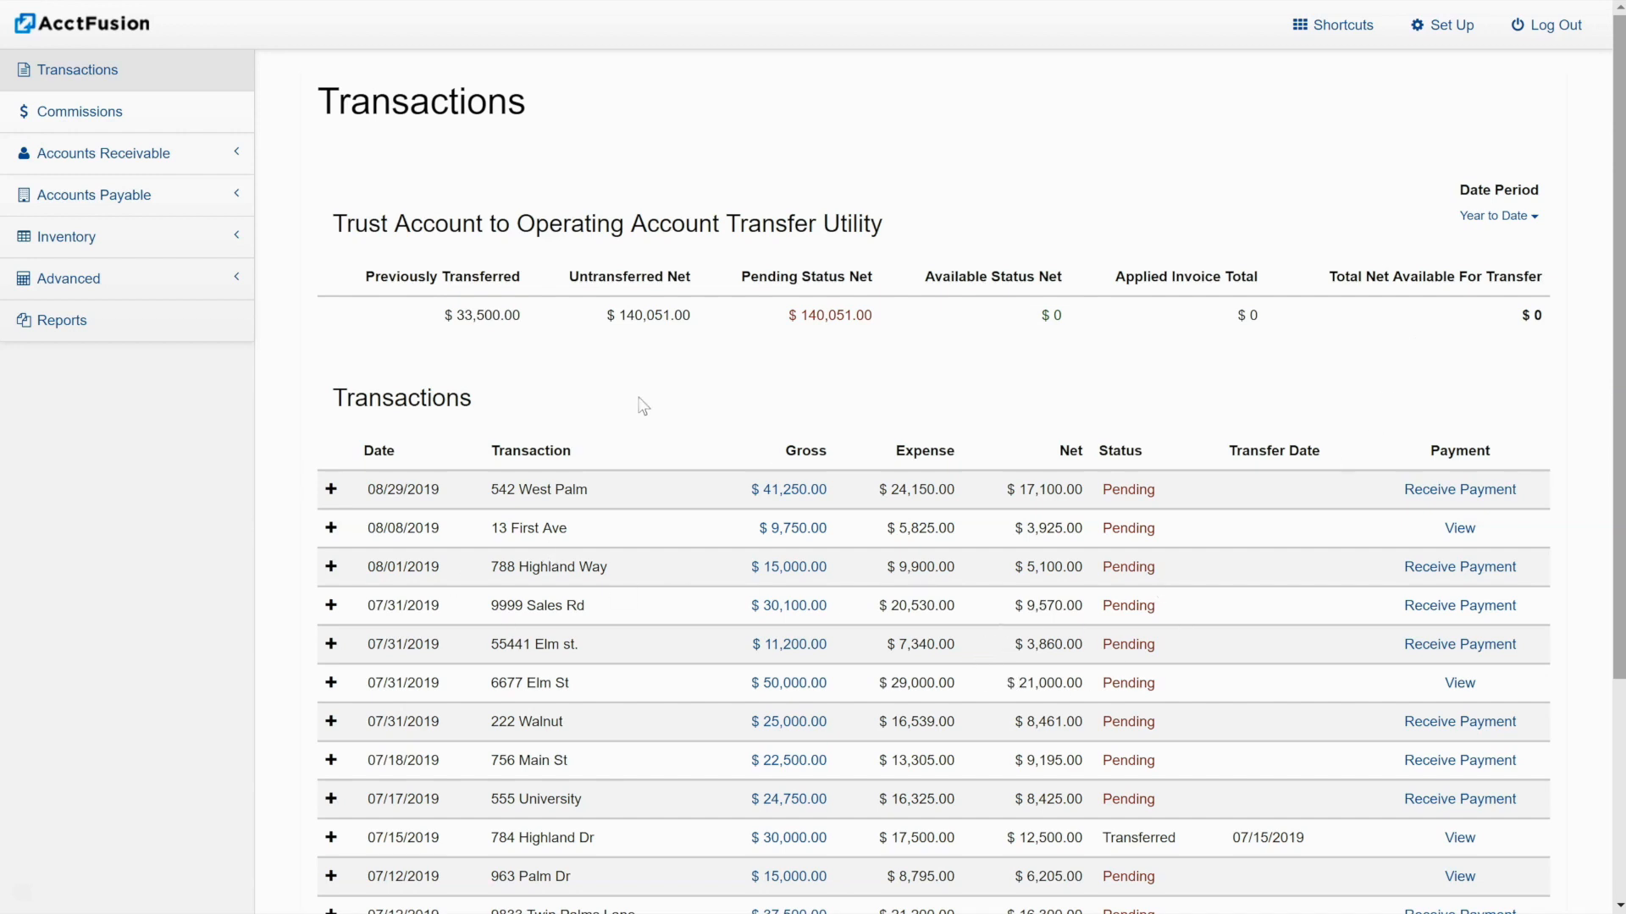
Start a new receivables invoice, select the existing customer by name, mark it as recurring, and leave its transaction blank
{"action": "left_click", "coordinate": [123, 176]}
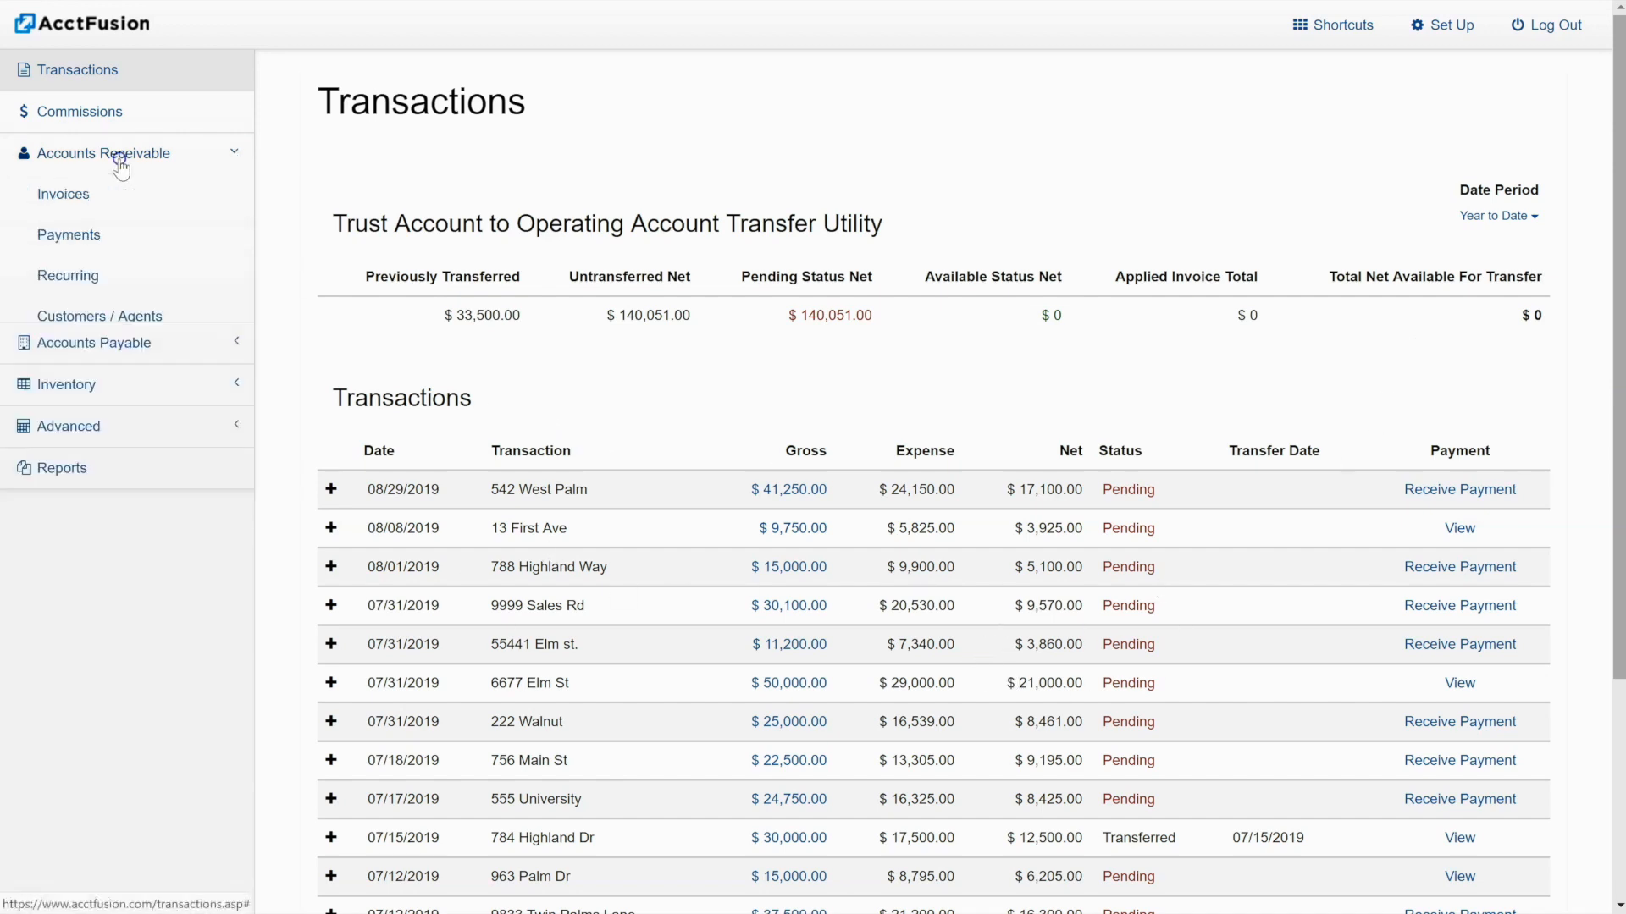
{"action": "left_click", "coordinate": [65, 201]}
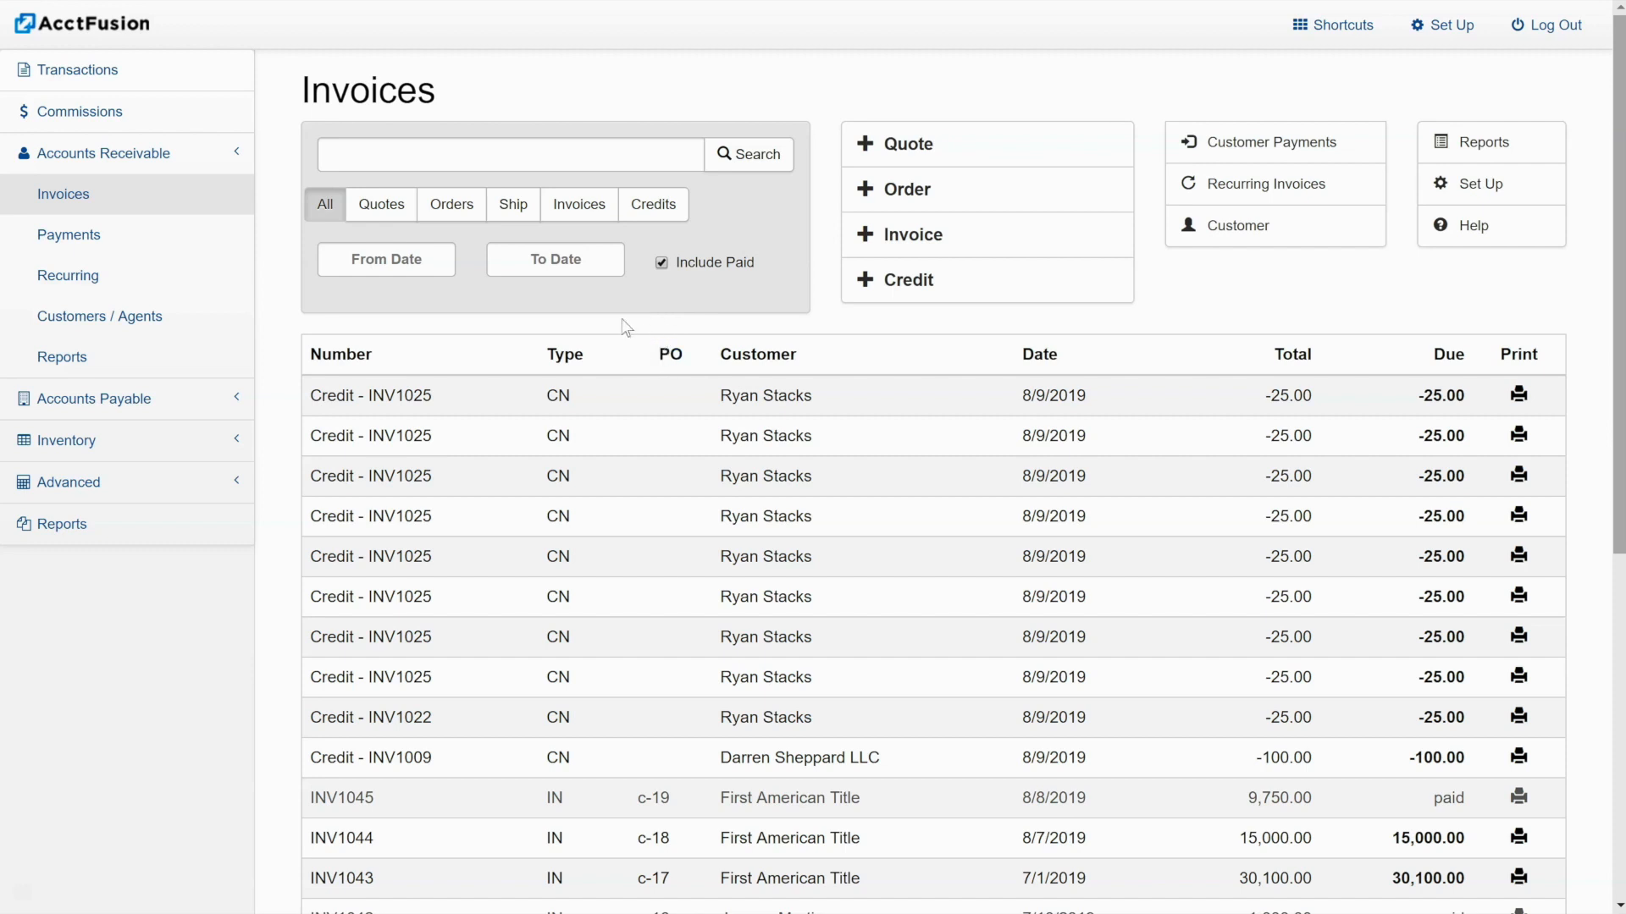
{"action": "left_click", "coordinate": [899, 231]}
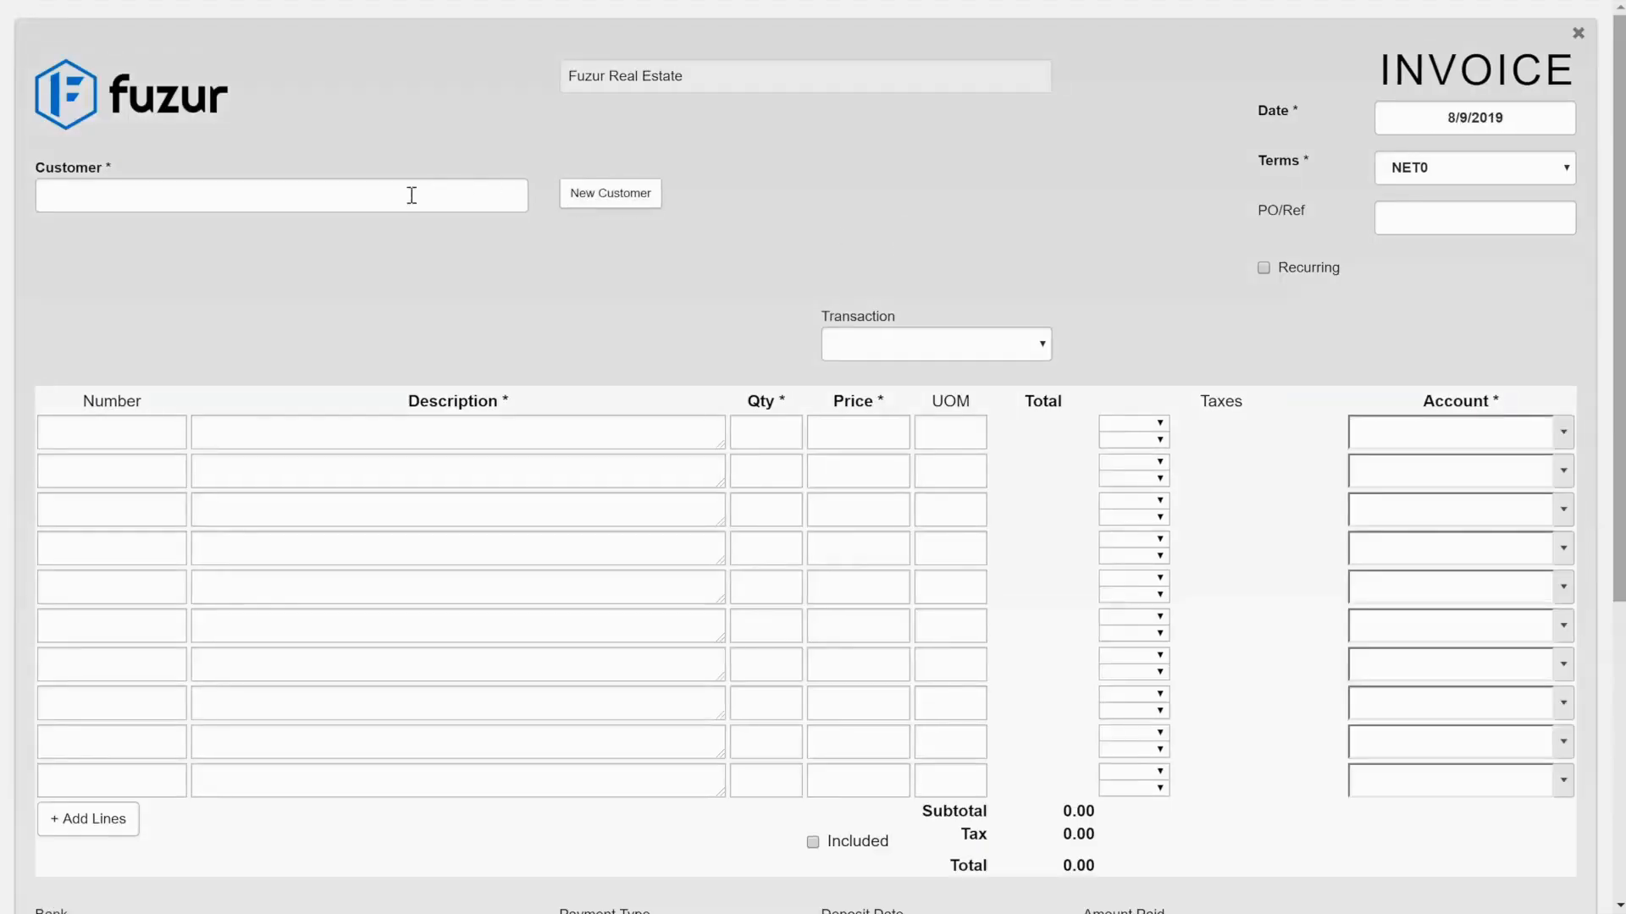
{"action": "left_click", "coordinate": [369, 203]}
{"action": "type", "text": "beth"}
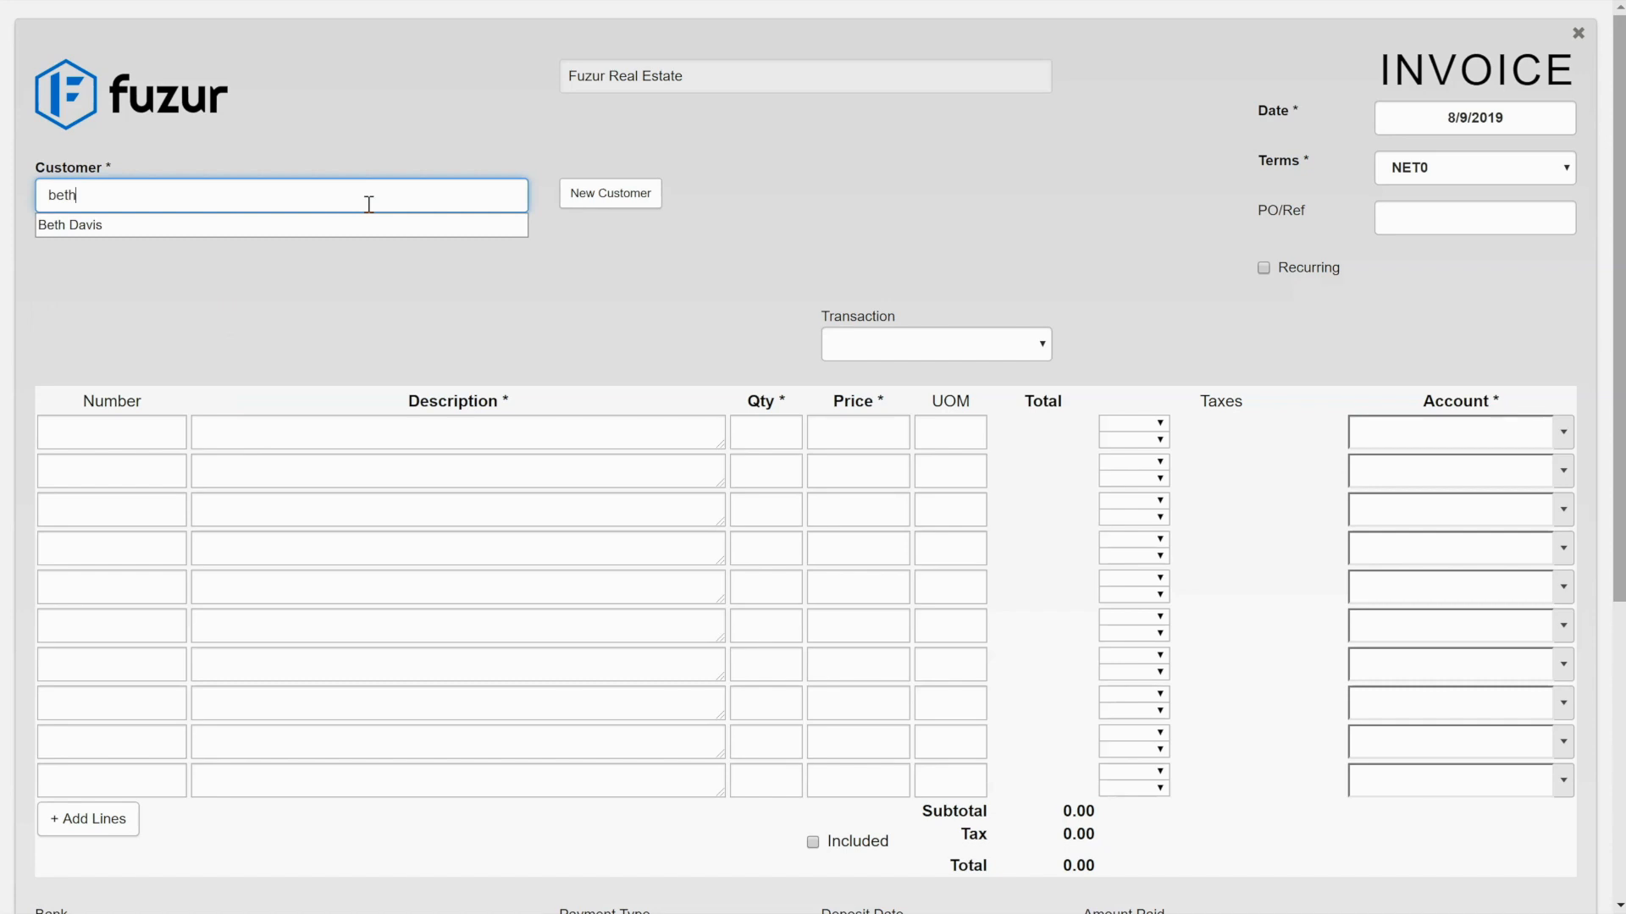
{"action": "left_click", "coordinate": [165, 225]}
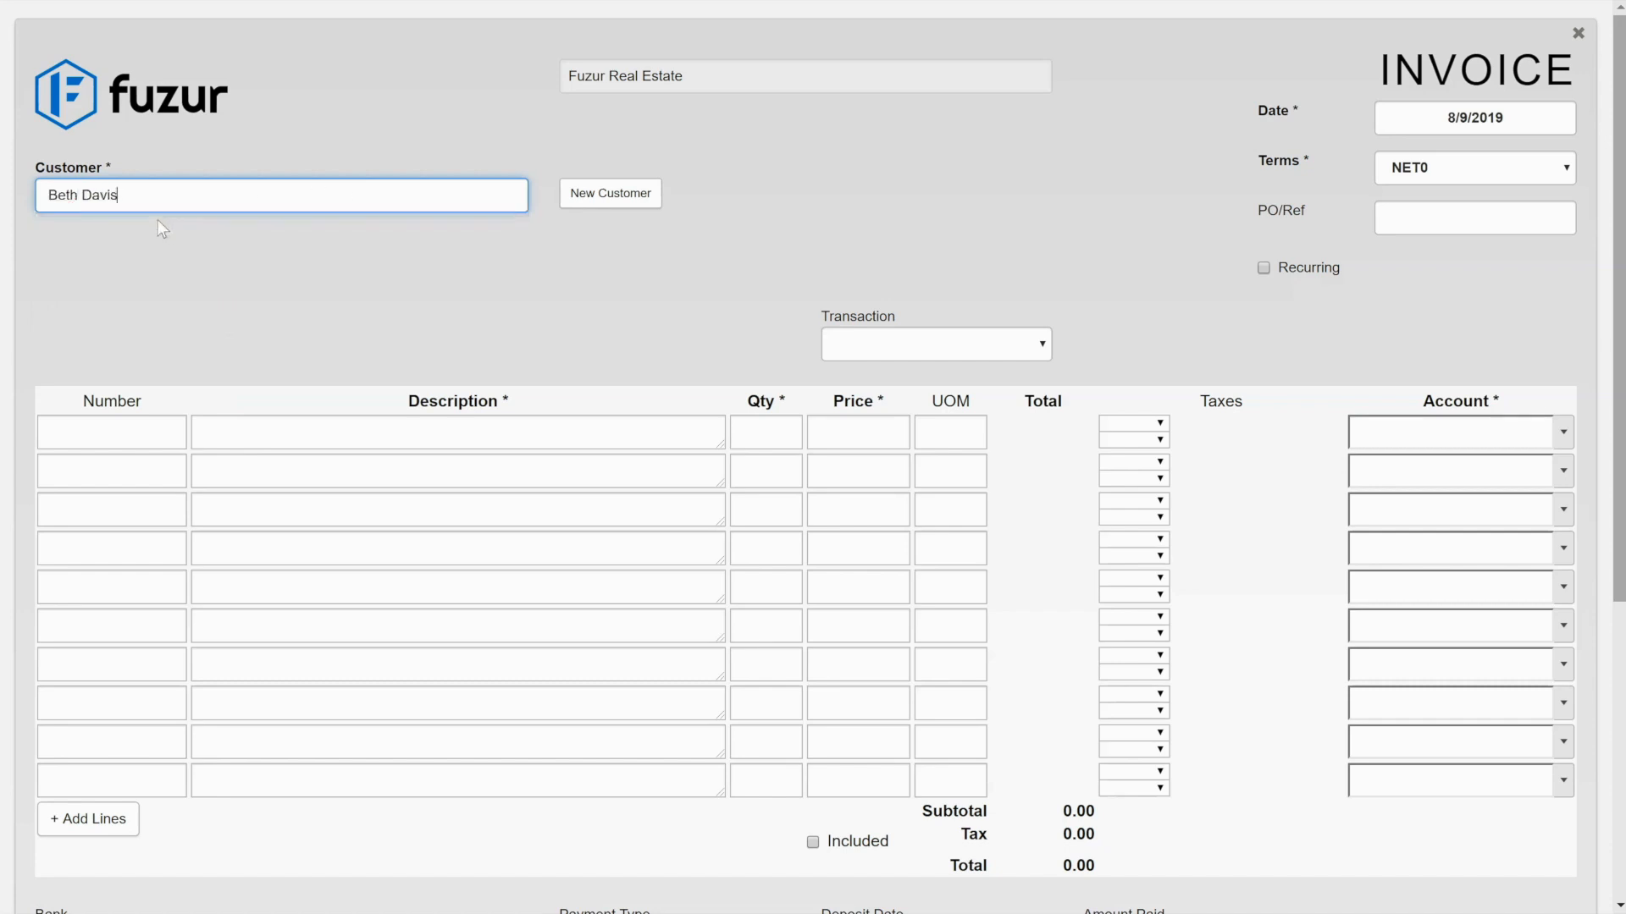
{"action": "left_click", "coordinate": [1267, 268]}
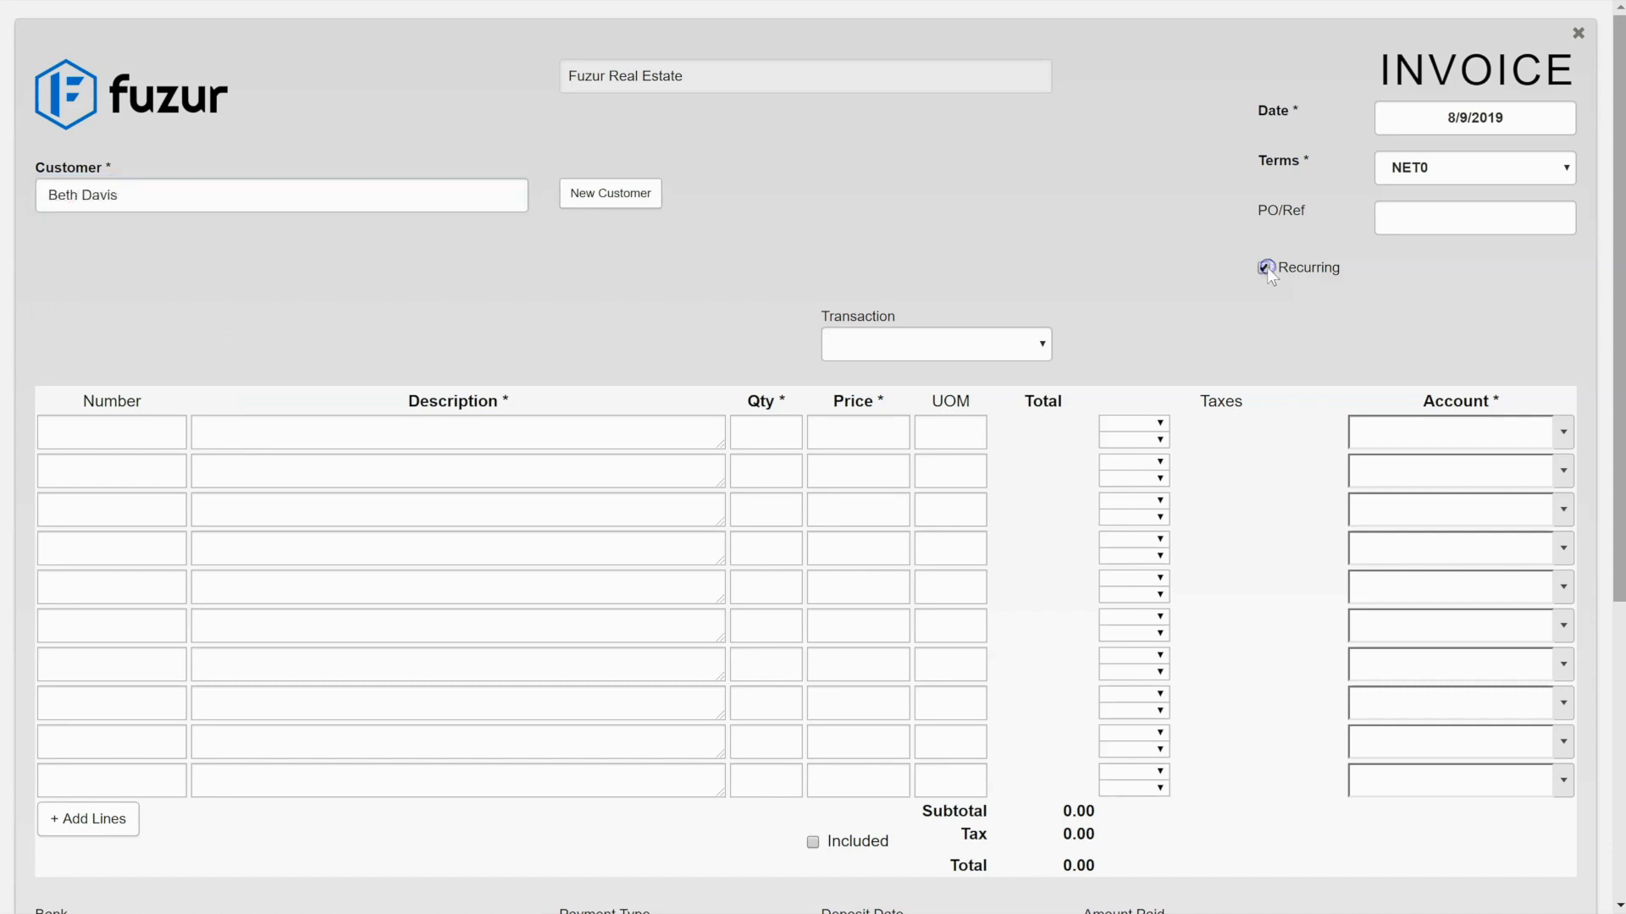
{"action": "left_click", "coordinate": [870, 348]}
{"action": "left_click", "coordinate": [658, 302]}
Add the DF Desk Fee item to the invoice's first line with a quantity of 1
{"action": "left_click", "coordinate": [108, 432]}
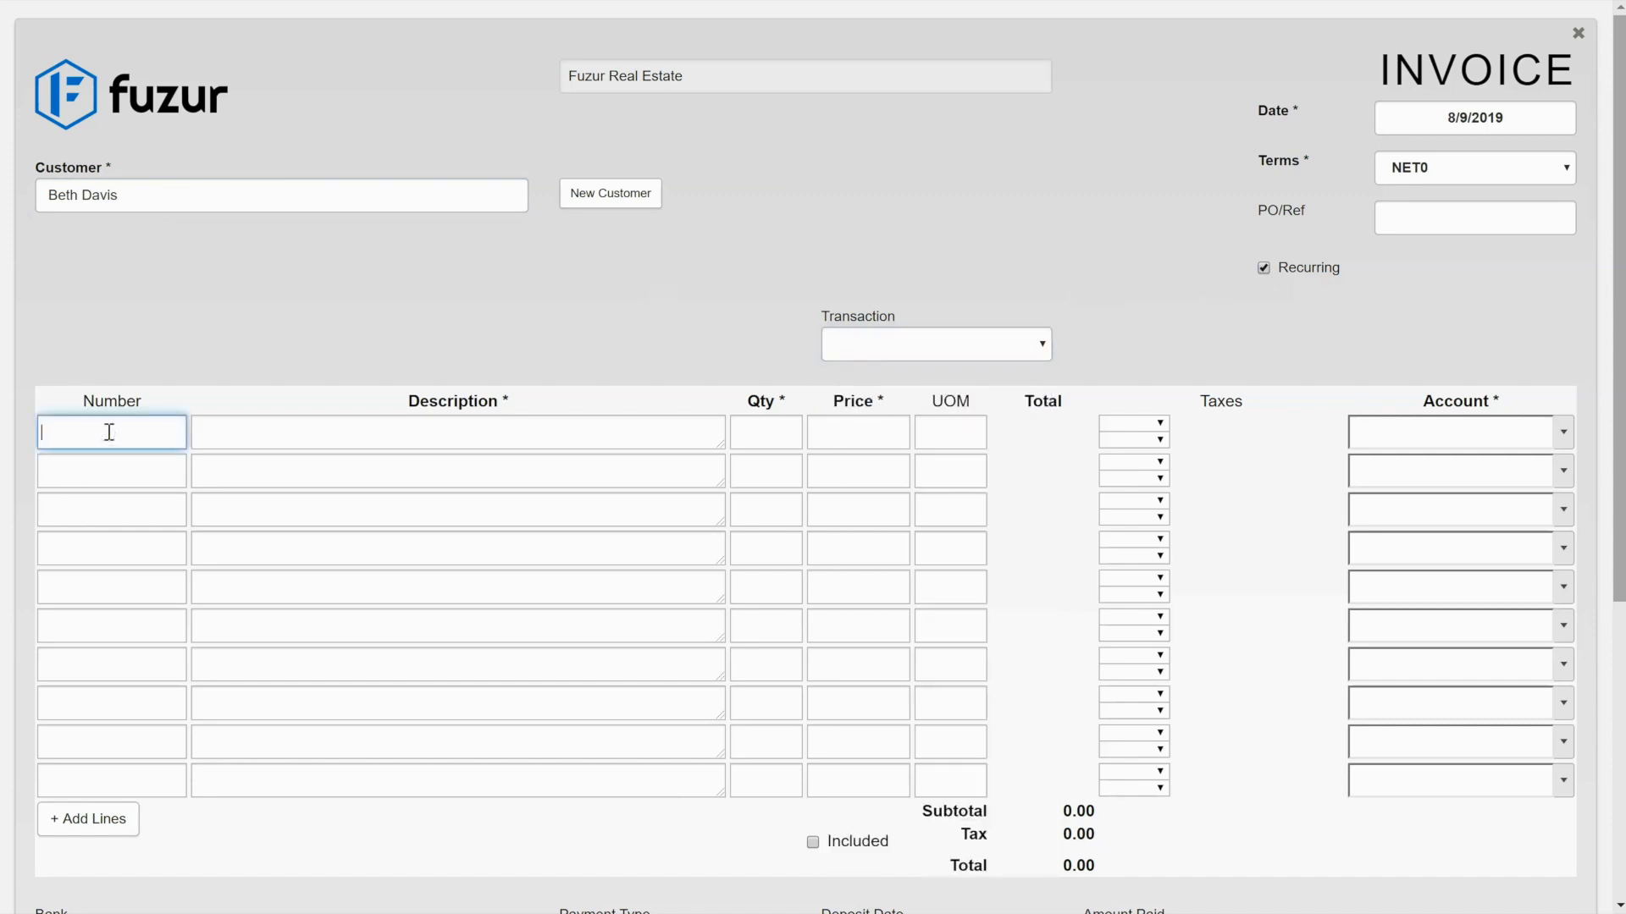
{"action": "type", "text": "df"}
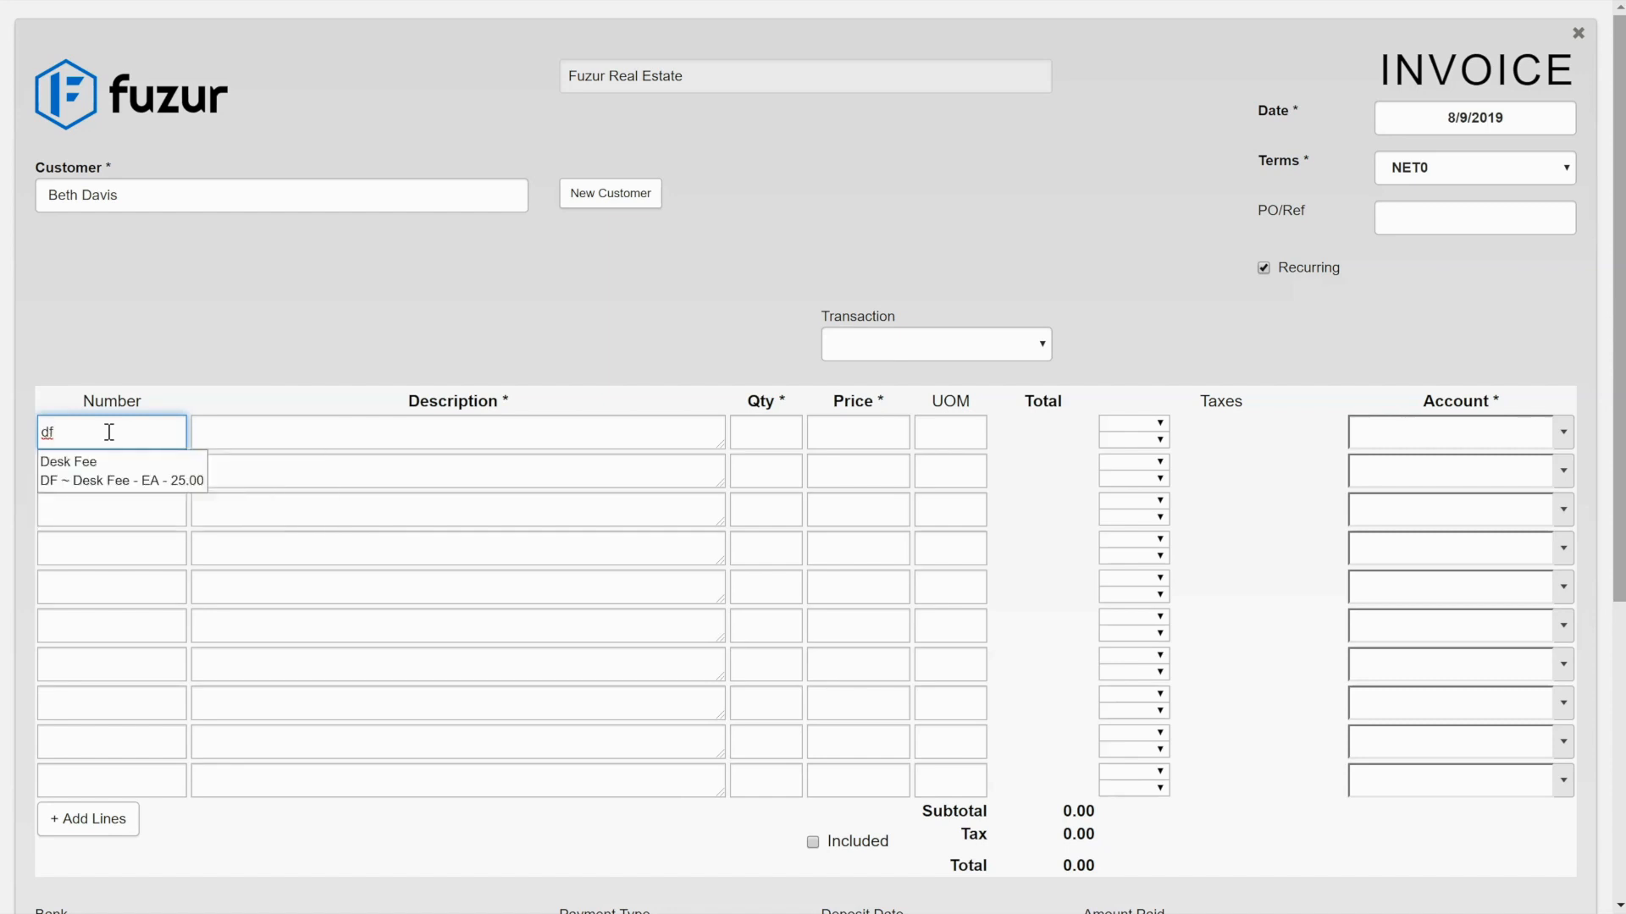
{"action": "left_click", "coordinate": [89, 479]}
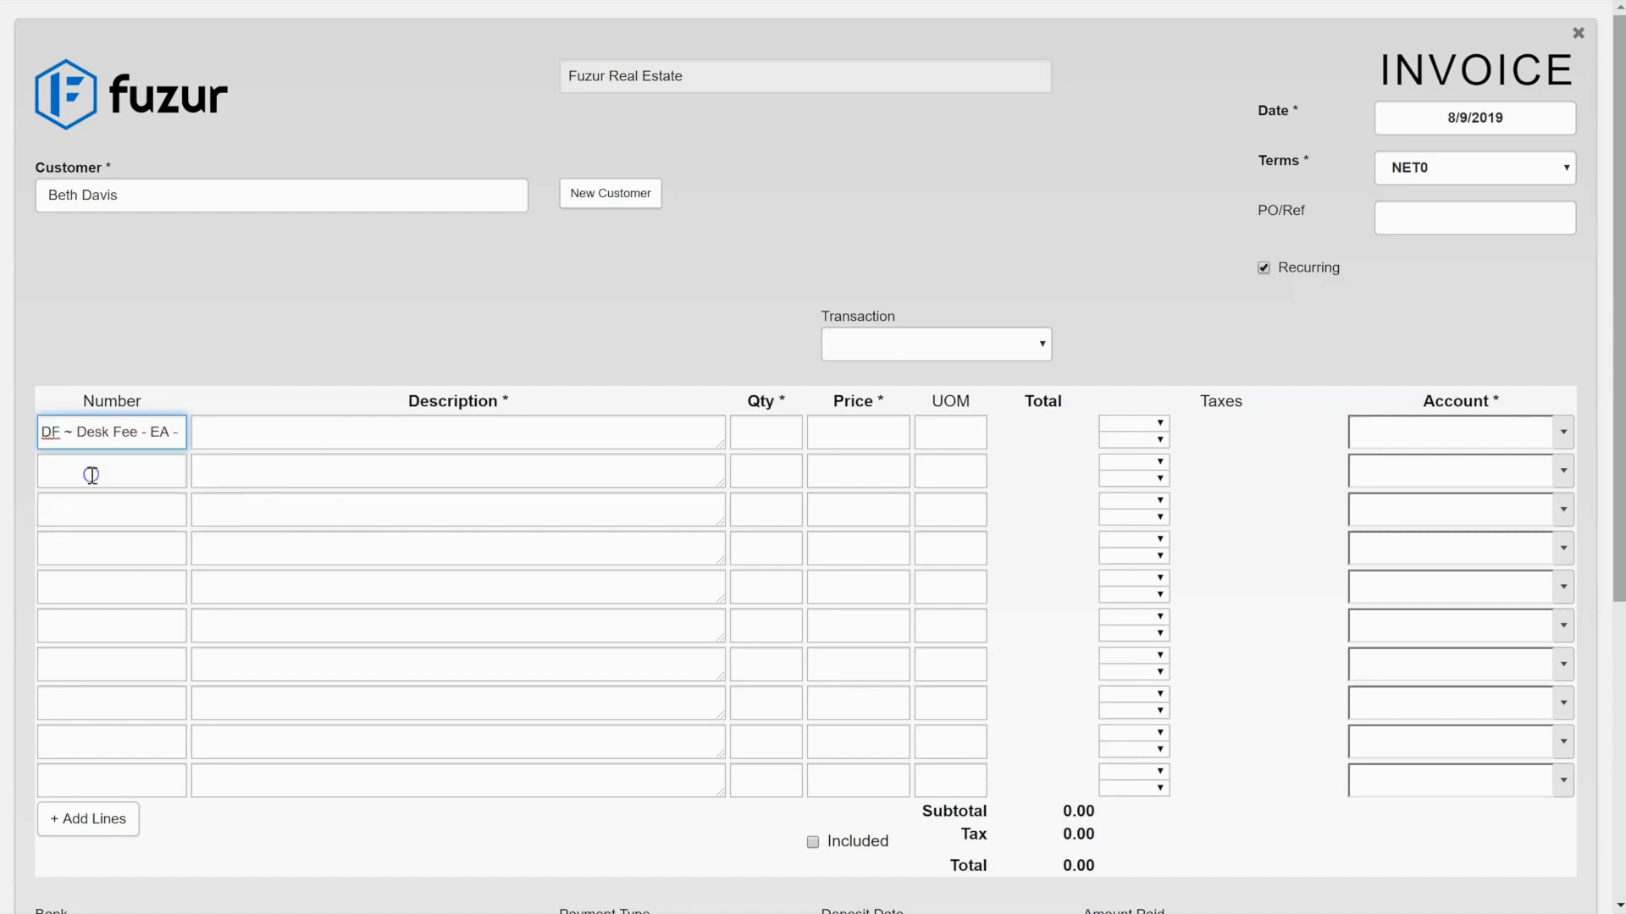
{"action": "left_click", "coordinate": [242, 430]}
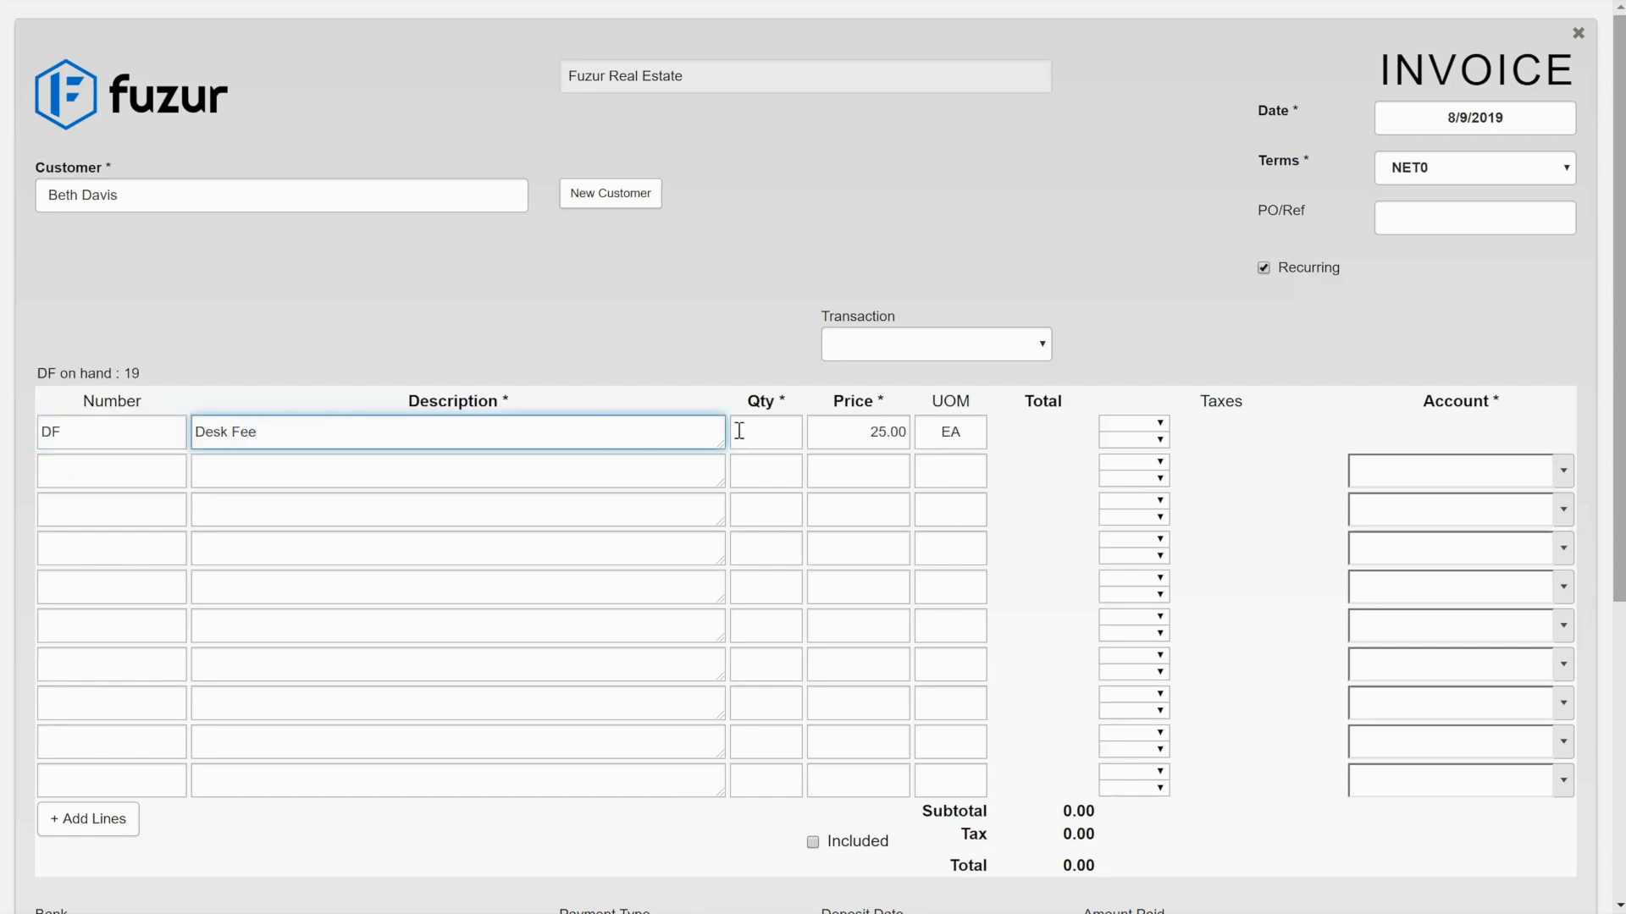
{"action": "left_click", "coordinate": [781, 430]}
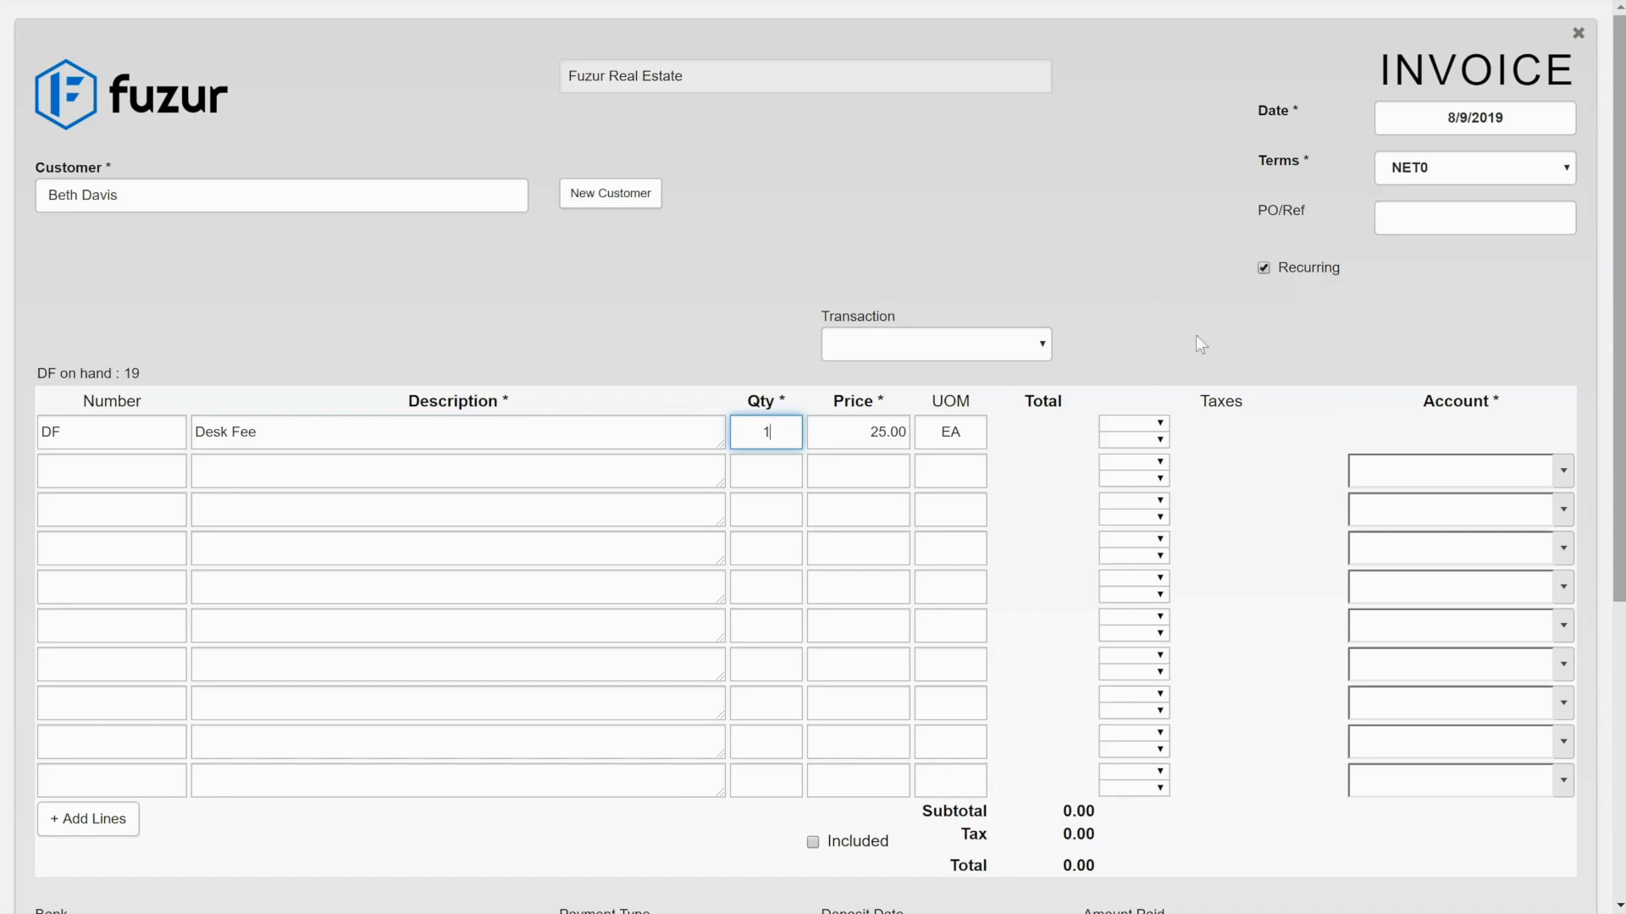
{"action": "left_click", "coordinate": [1047, 508]}
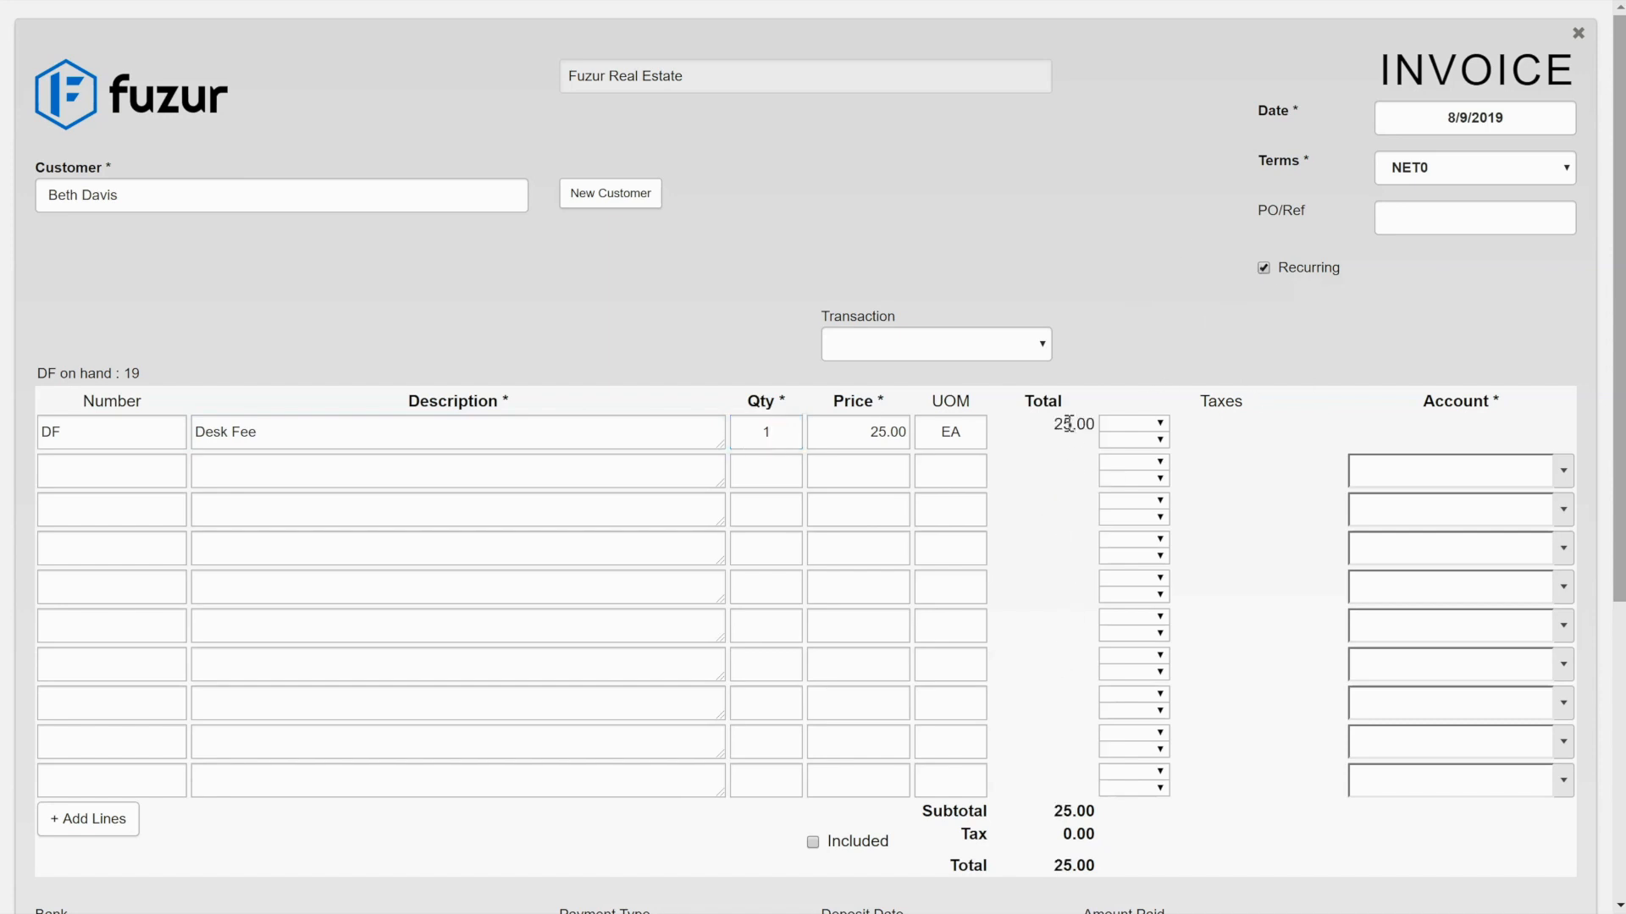
Browse the accounts available for the invoice's second line without choosing one
{"action": "scroll", "coordinate": [1088, 525], "scroll_direction": "down", "scroll_amount": 3}
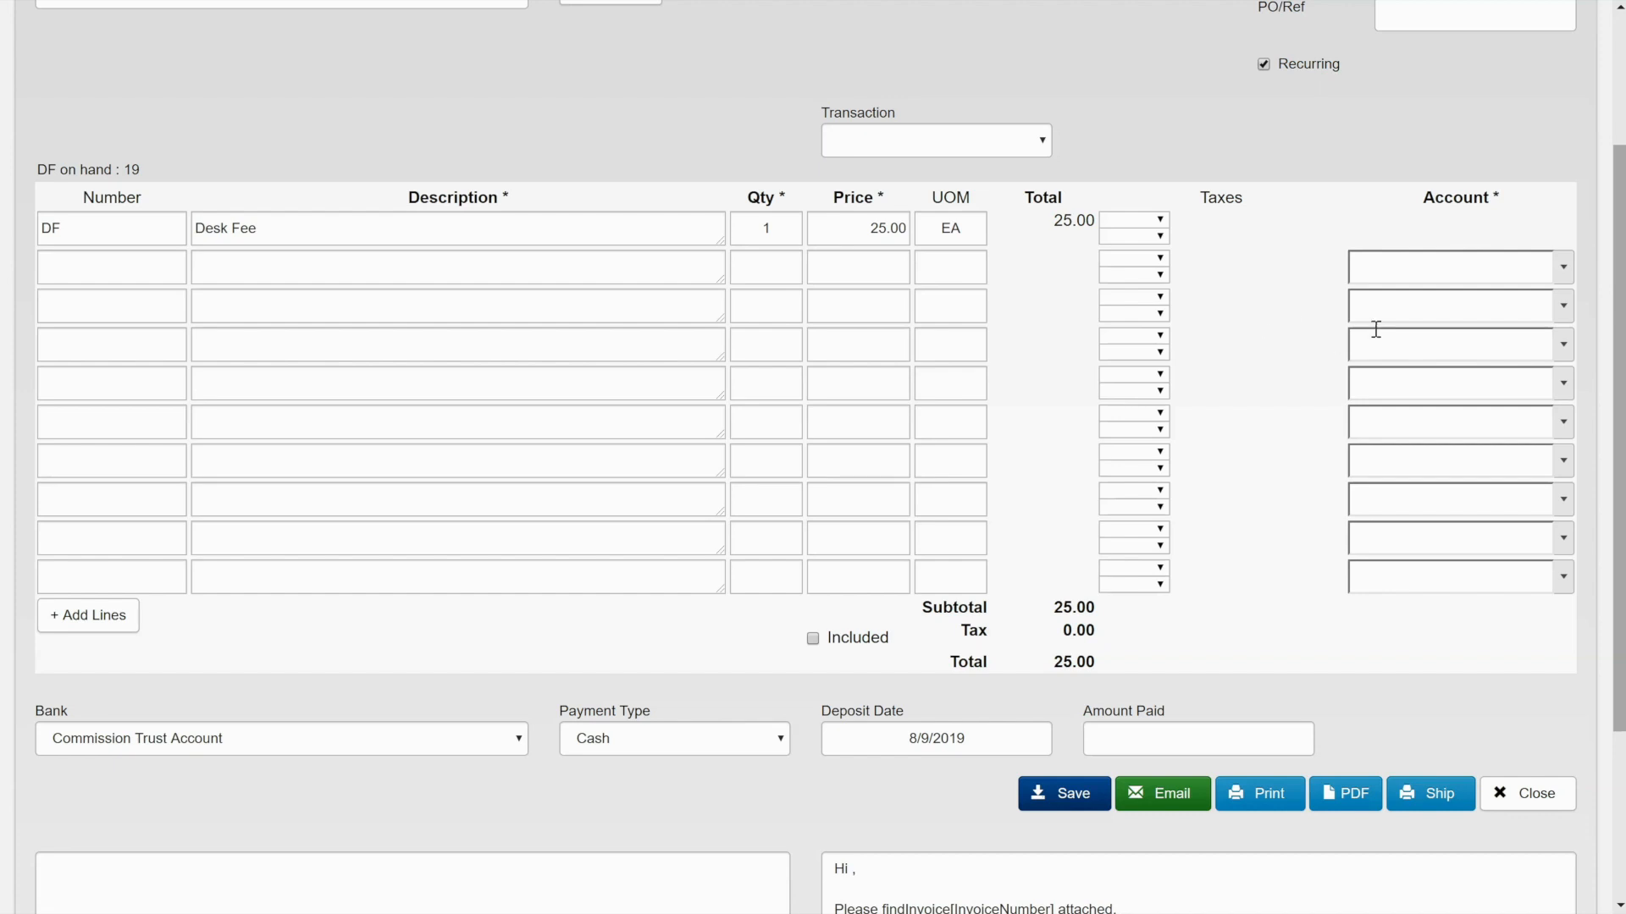
{"action": "left_click", "coordinate": [1564, 269]}
{"action": "scroll", "coordinate": [1484, 539], "scroll_direction": "down", "scroll_amount": 1}
{"action": "scroll", "coordinate": [1483, 539], "scroll_direction": "down", "scroll_amount": 8}
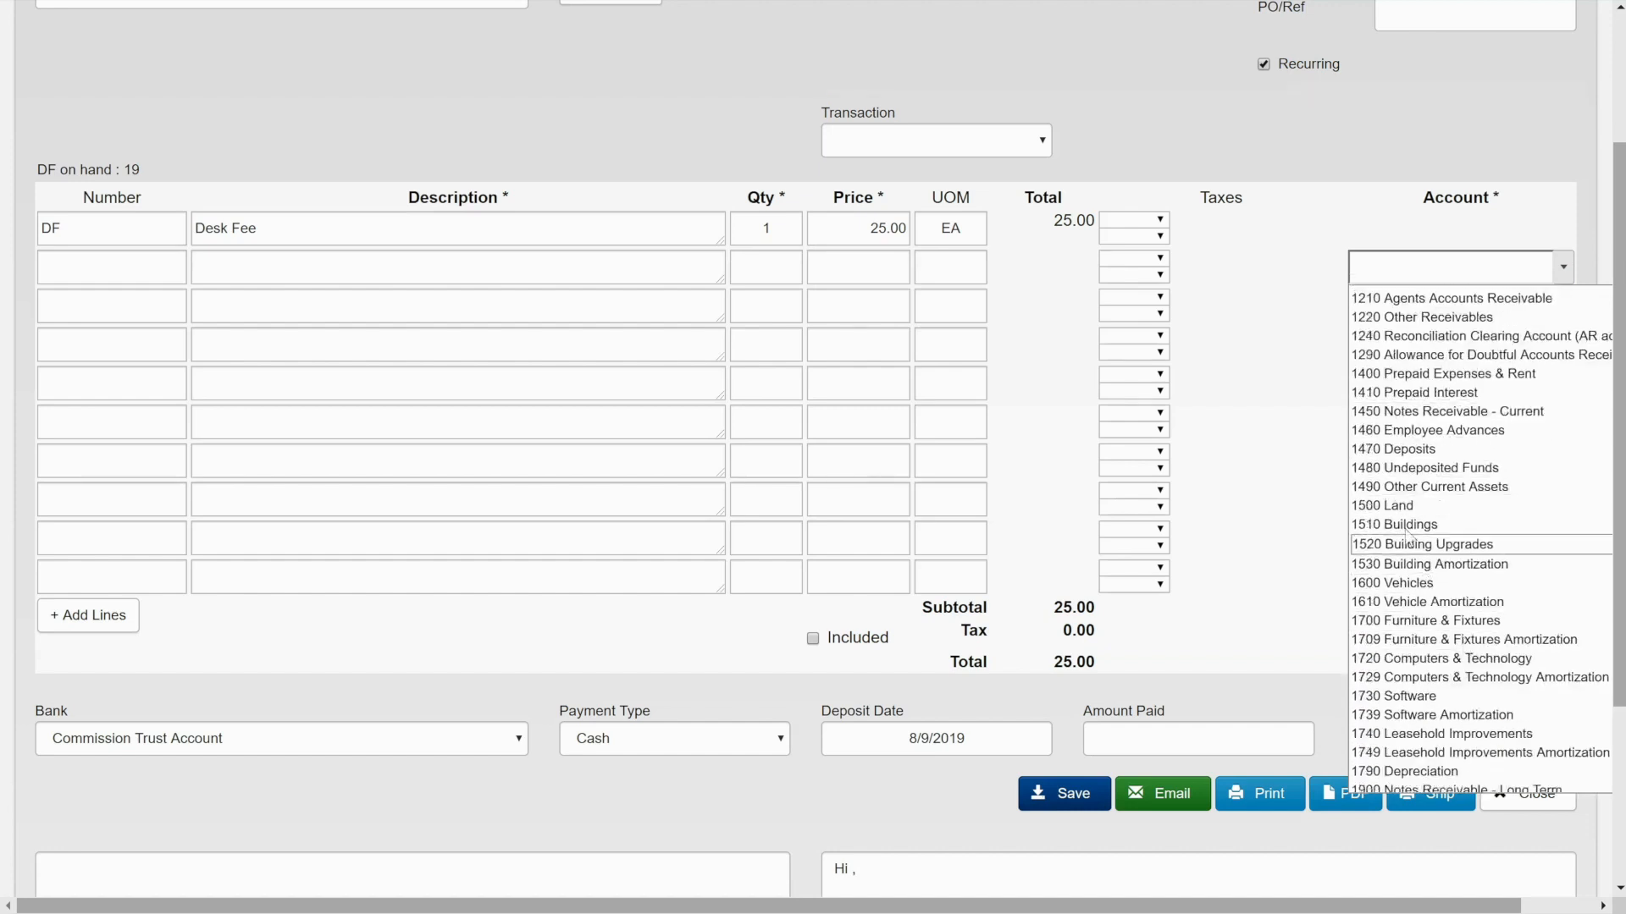
{"action": "scroll", "coordinate": [1439, 423], "scroll_direction": "up", "scroll_amount": 3}
{"action": "left_click", "coordinate": [1262, 339]}
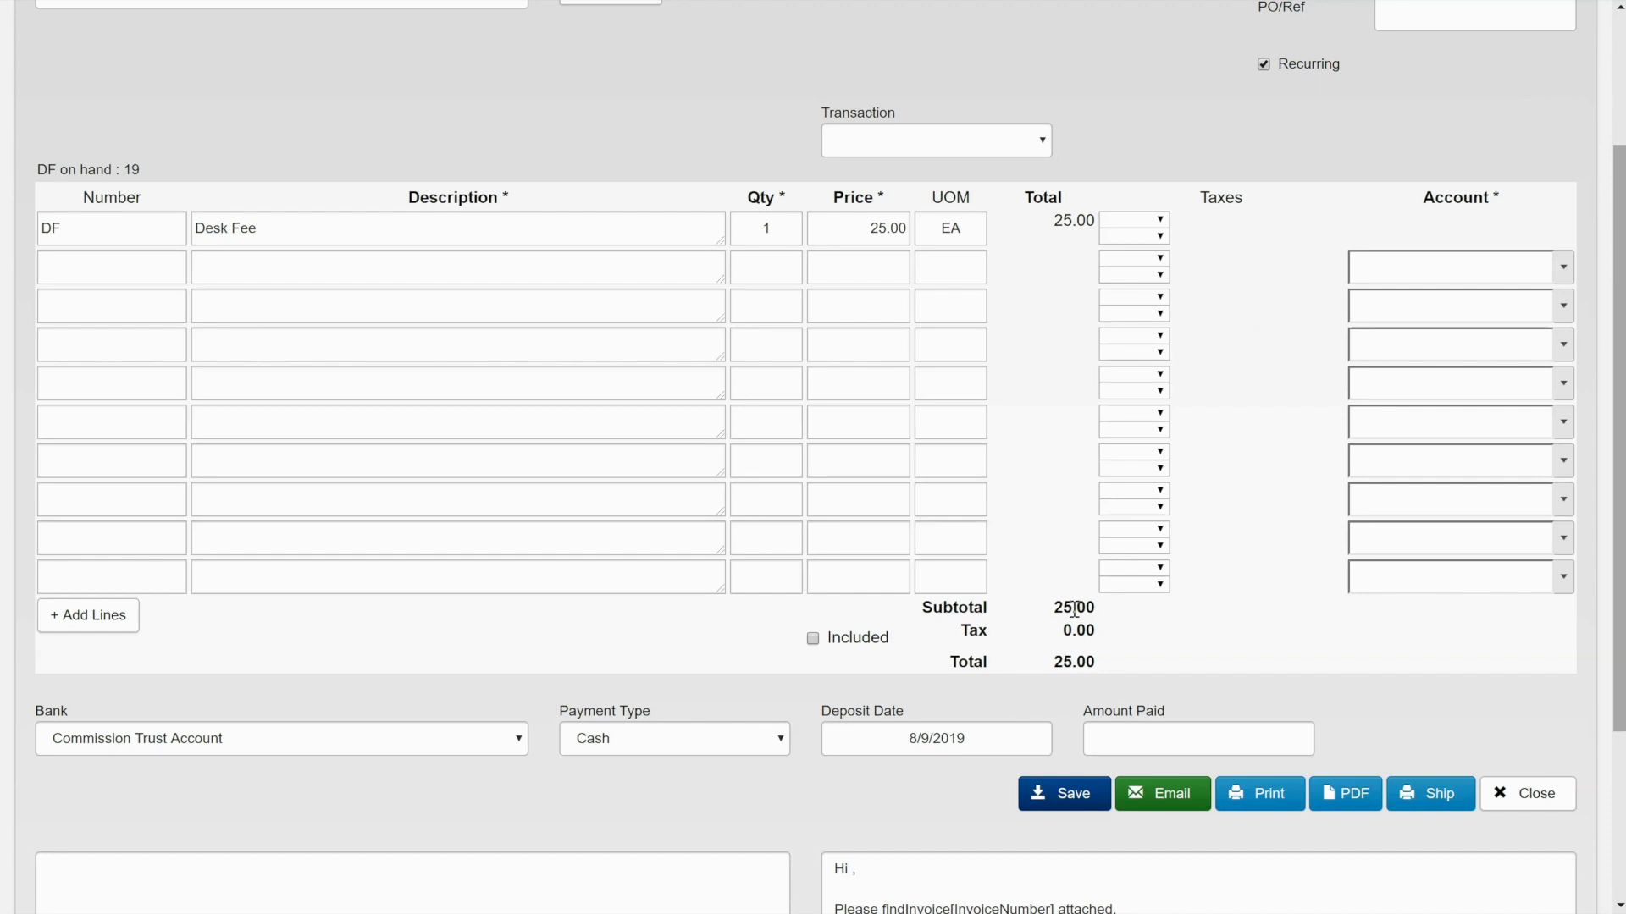
Apply the M-1 tax to the Desk Fee line and switch the tax-included option on and back off
{"action": "left_click", "coordinate": [1157, 222]}
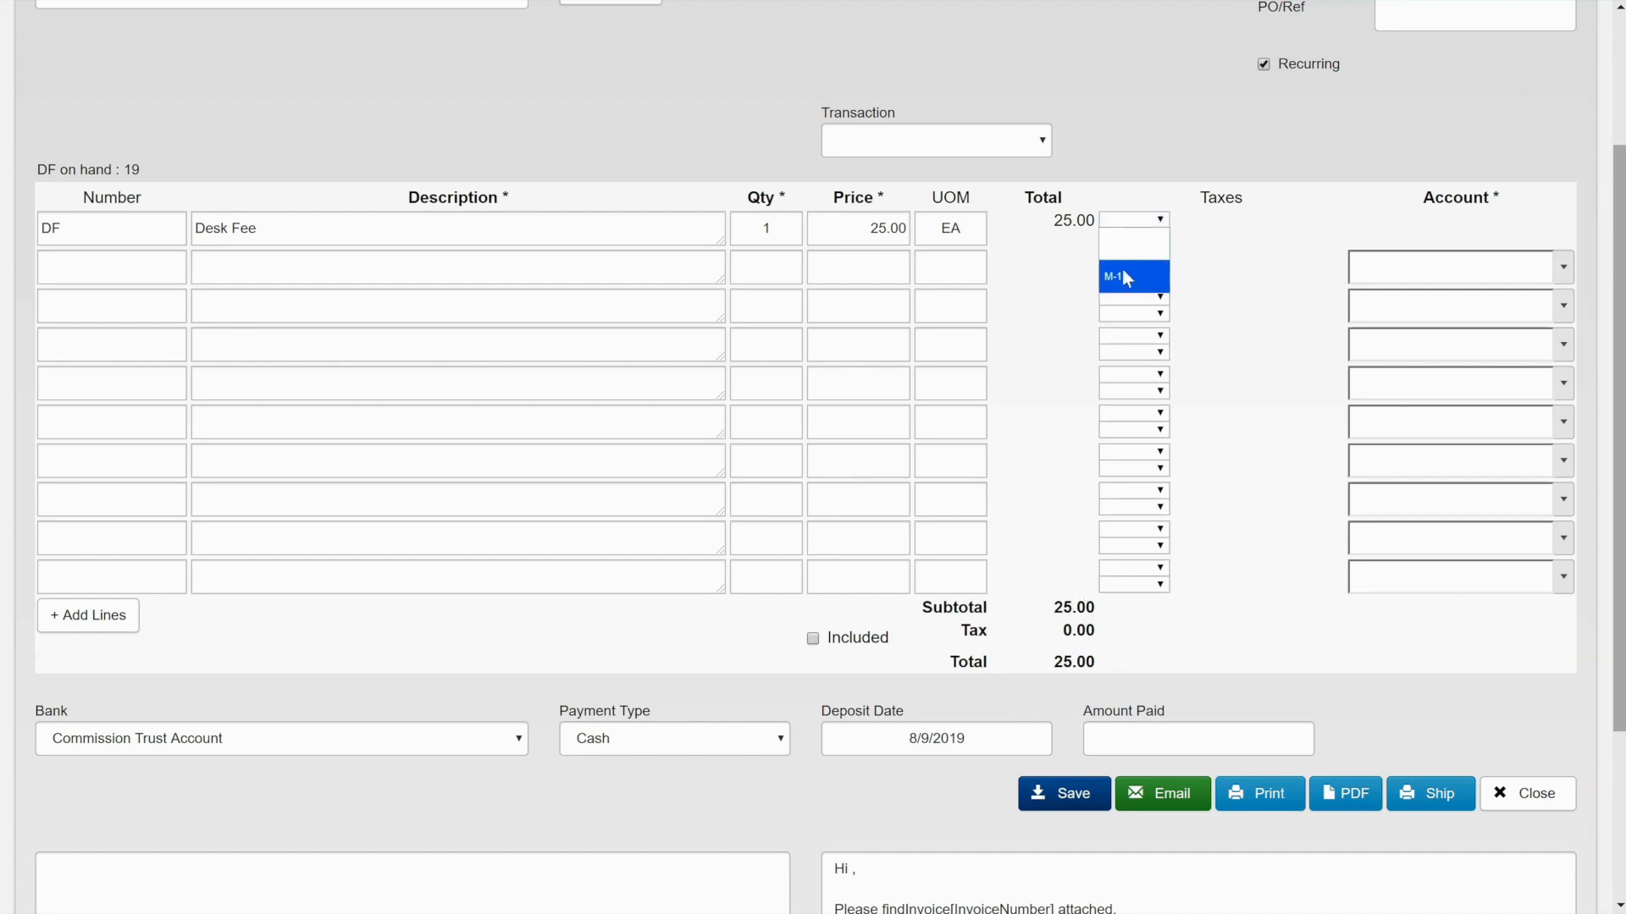
{"action": "left_click", "coordinate": [1047, 457]}
{"action": "left_click", "coordinate": [1162, 224]}
{"action": "left_click", "coordinate": [1139, 271]}
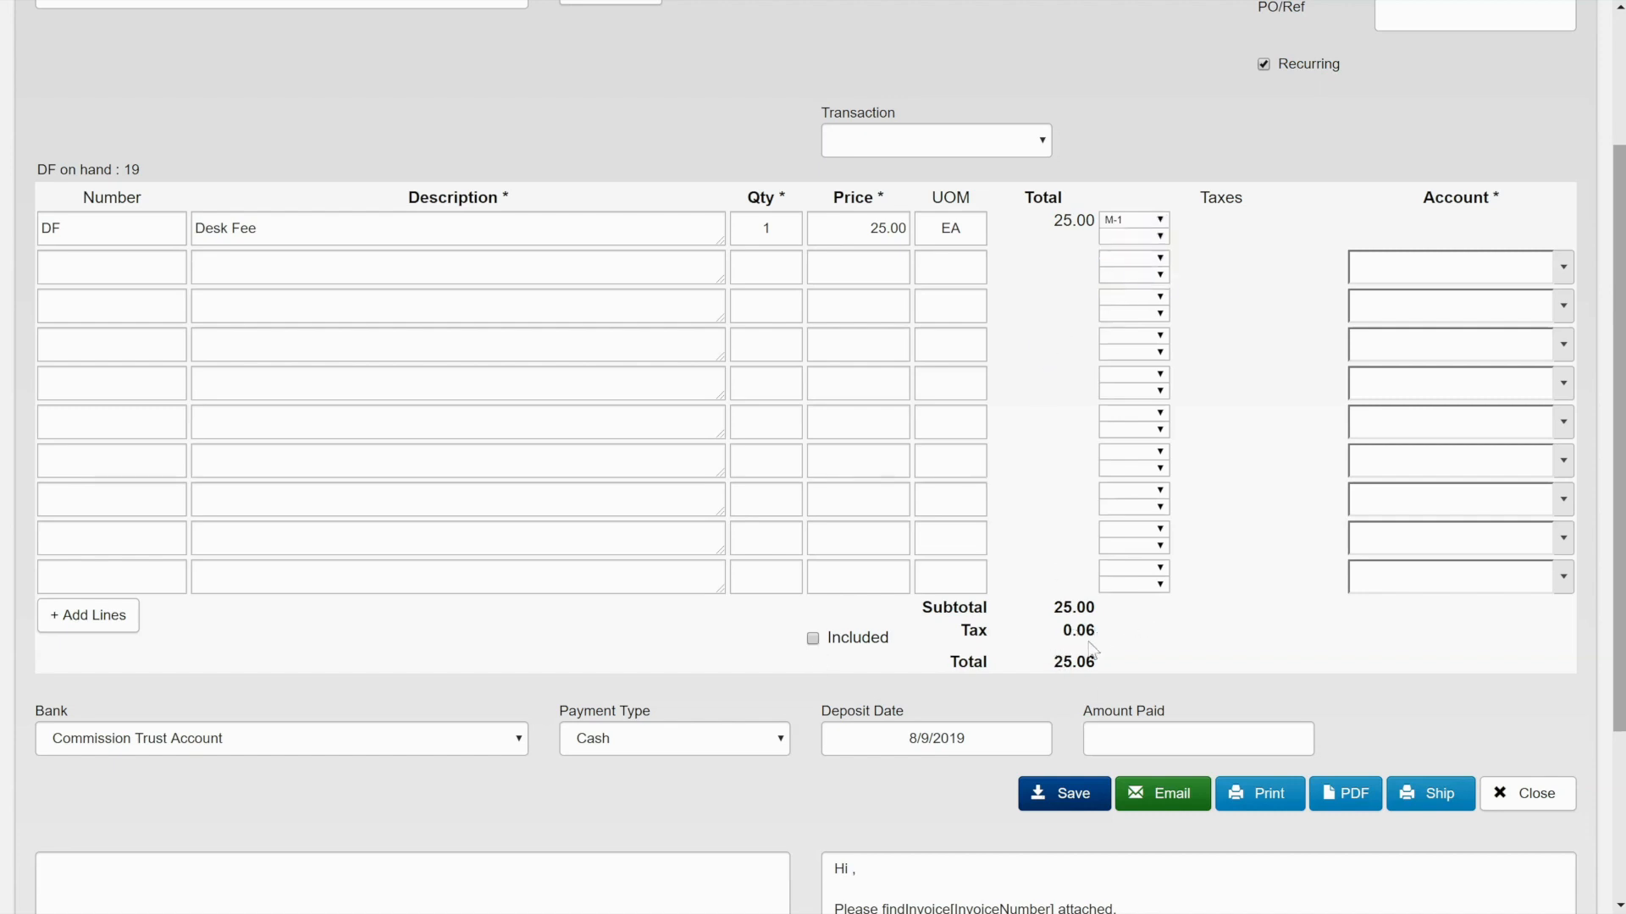
{"action": "left_click", "coordinate": [813, 639]}
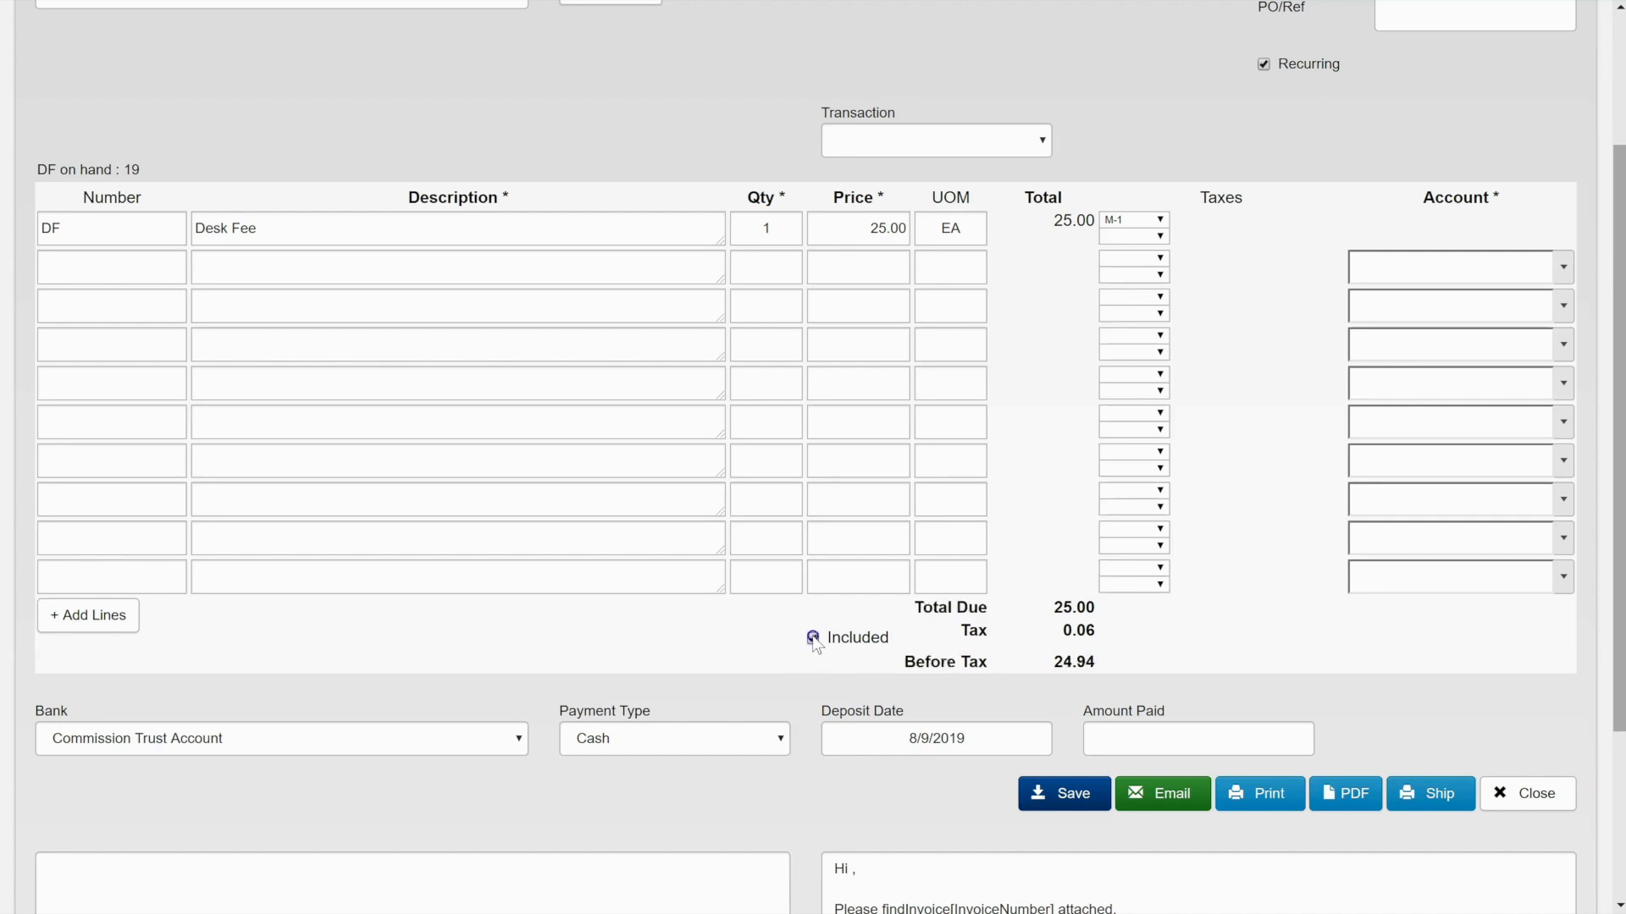
{"action": "left_click", "coordinate": [813, 639]}
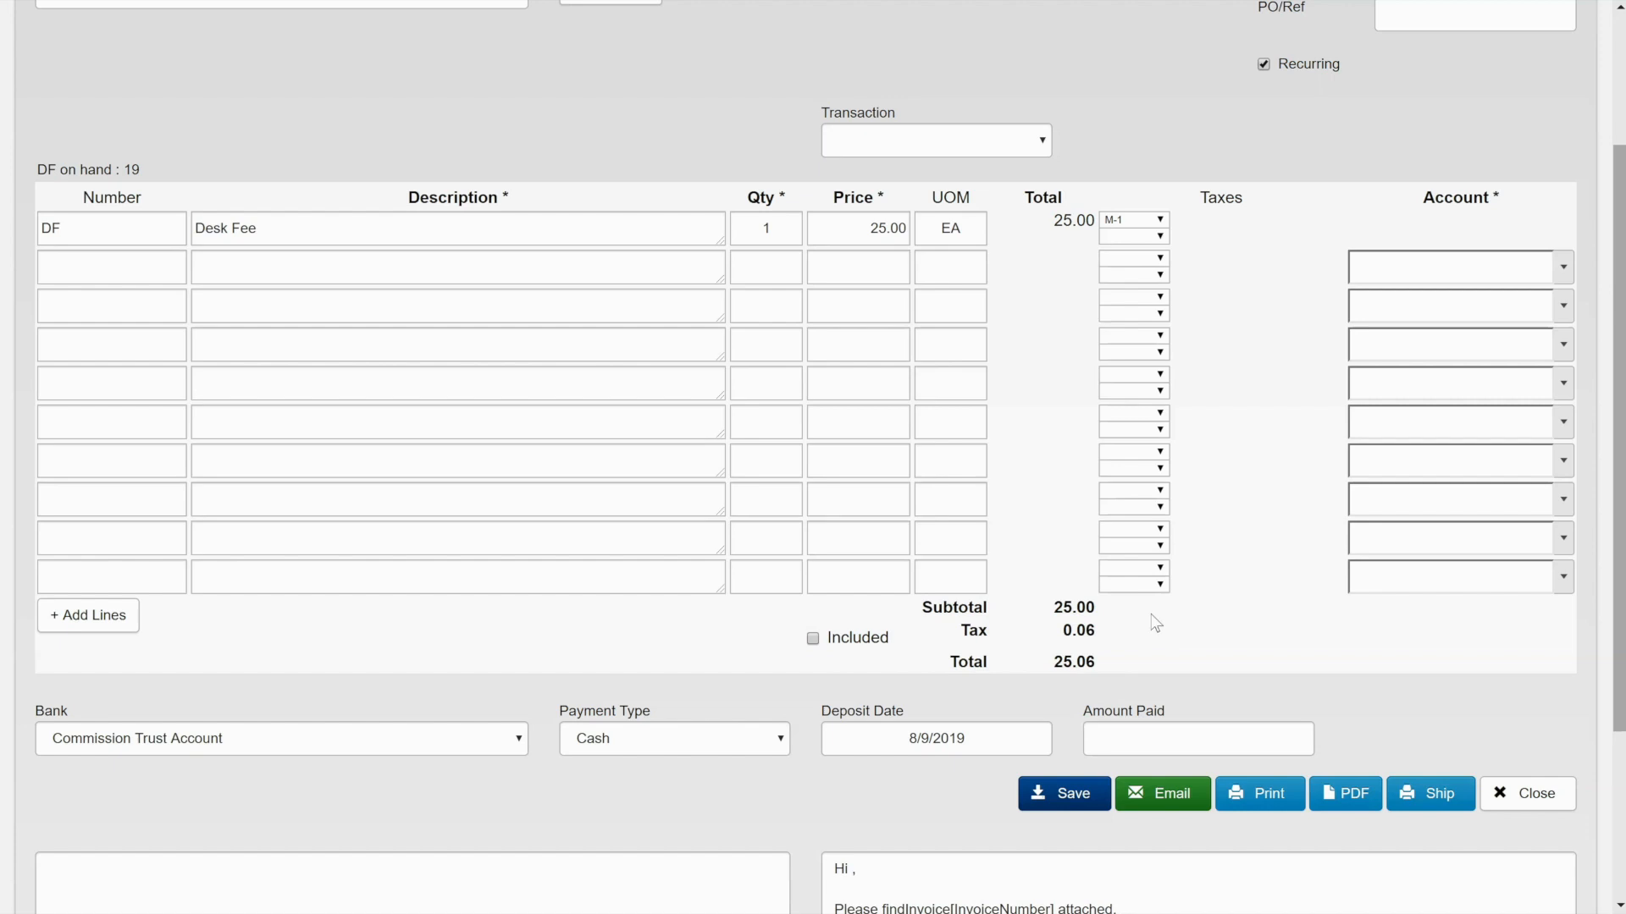
Save the recurring invoice, and preview the printout of the newest 25.00 desk fee invoice without printing it
{"action": "scroll", "coordinate": [1155, 624], "scroll_direction": "down", "scroll_amount": 1}
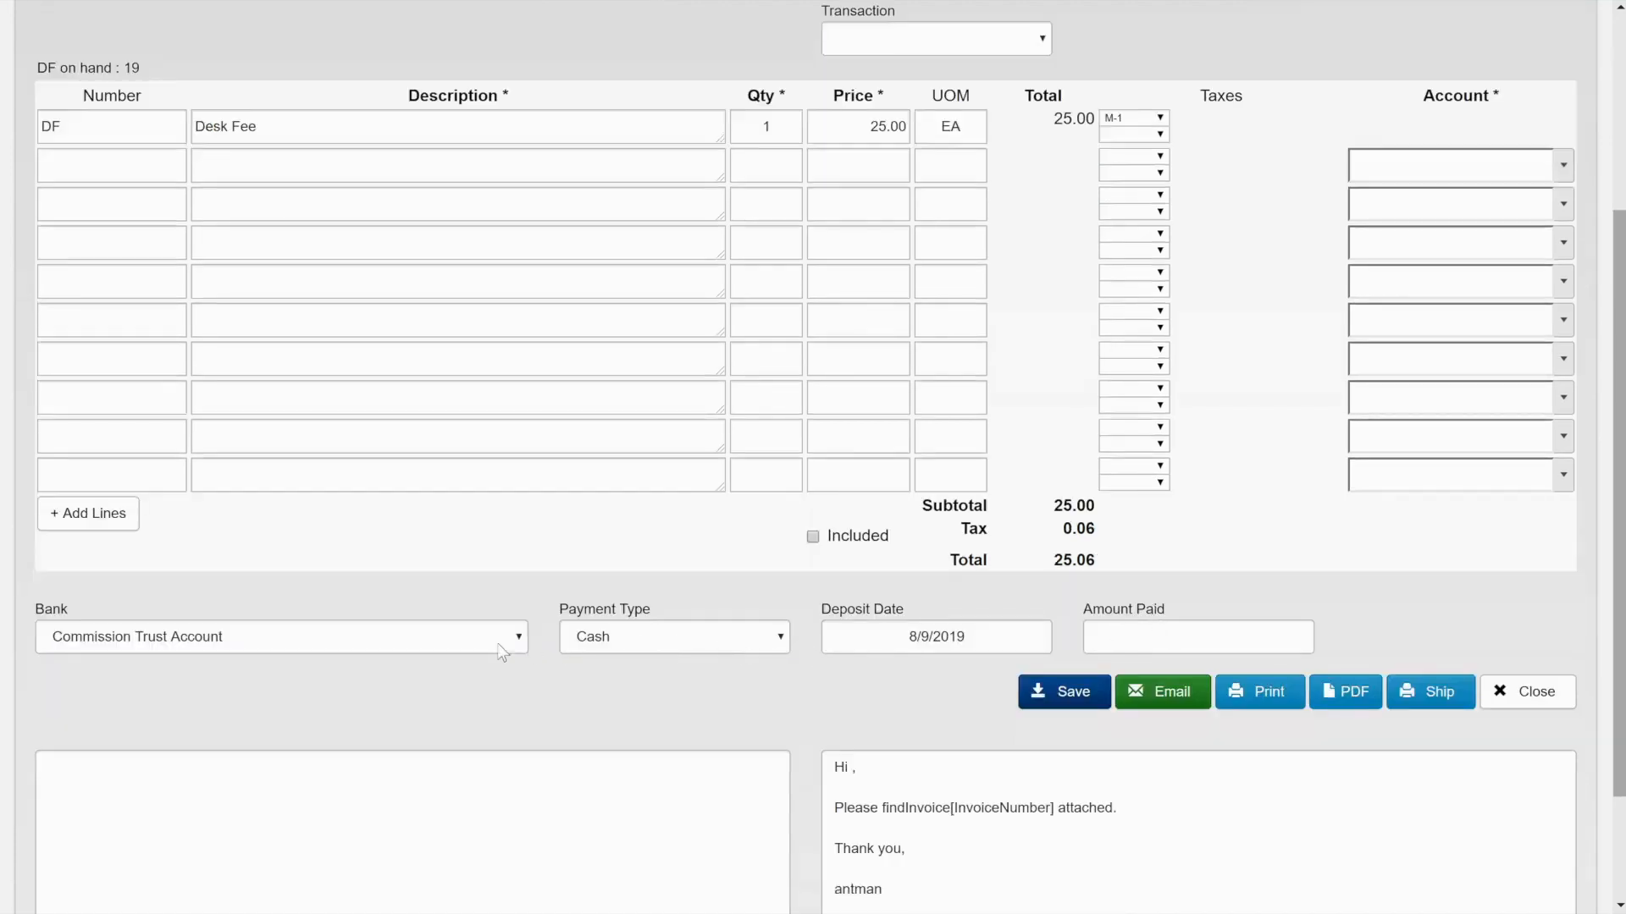
{"action": "scroll", "coordinate": [495, 648], "scroll_direction": "up", "scroll_amount": 2}
{"action": "scroll", "coordinate": [474, 656], "scroll_direction": "down", "scroll_amount": 2}
{"action": "key", "text": "F11"}
{"action": "left_click", "coordinate": [1056, 709]}
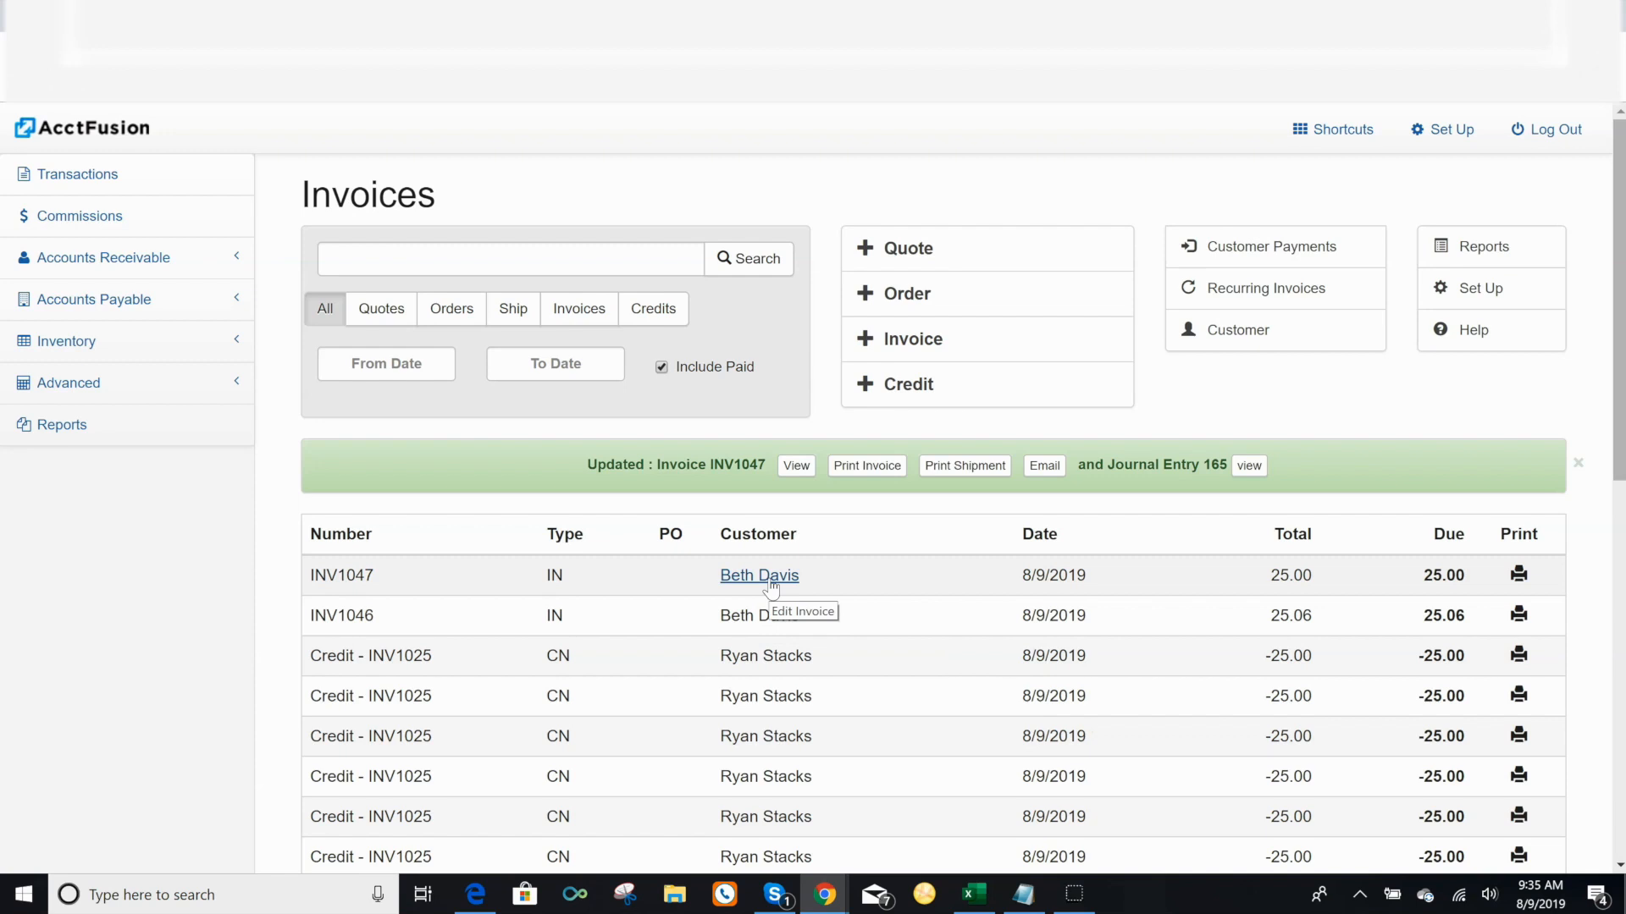
{"action": "left_click", "coordinate": [1518, 575]}
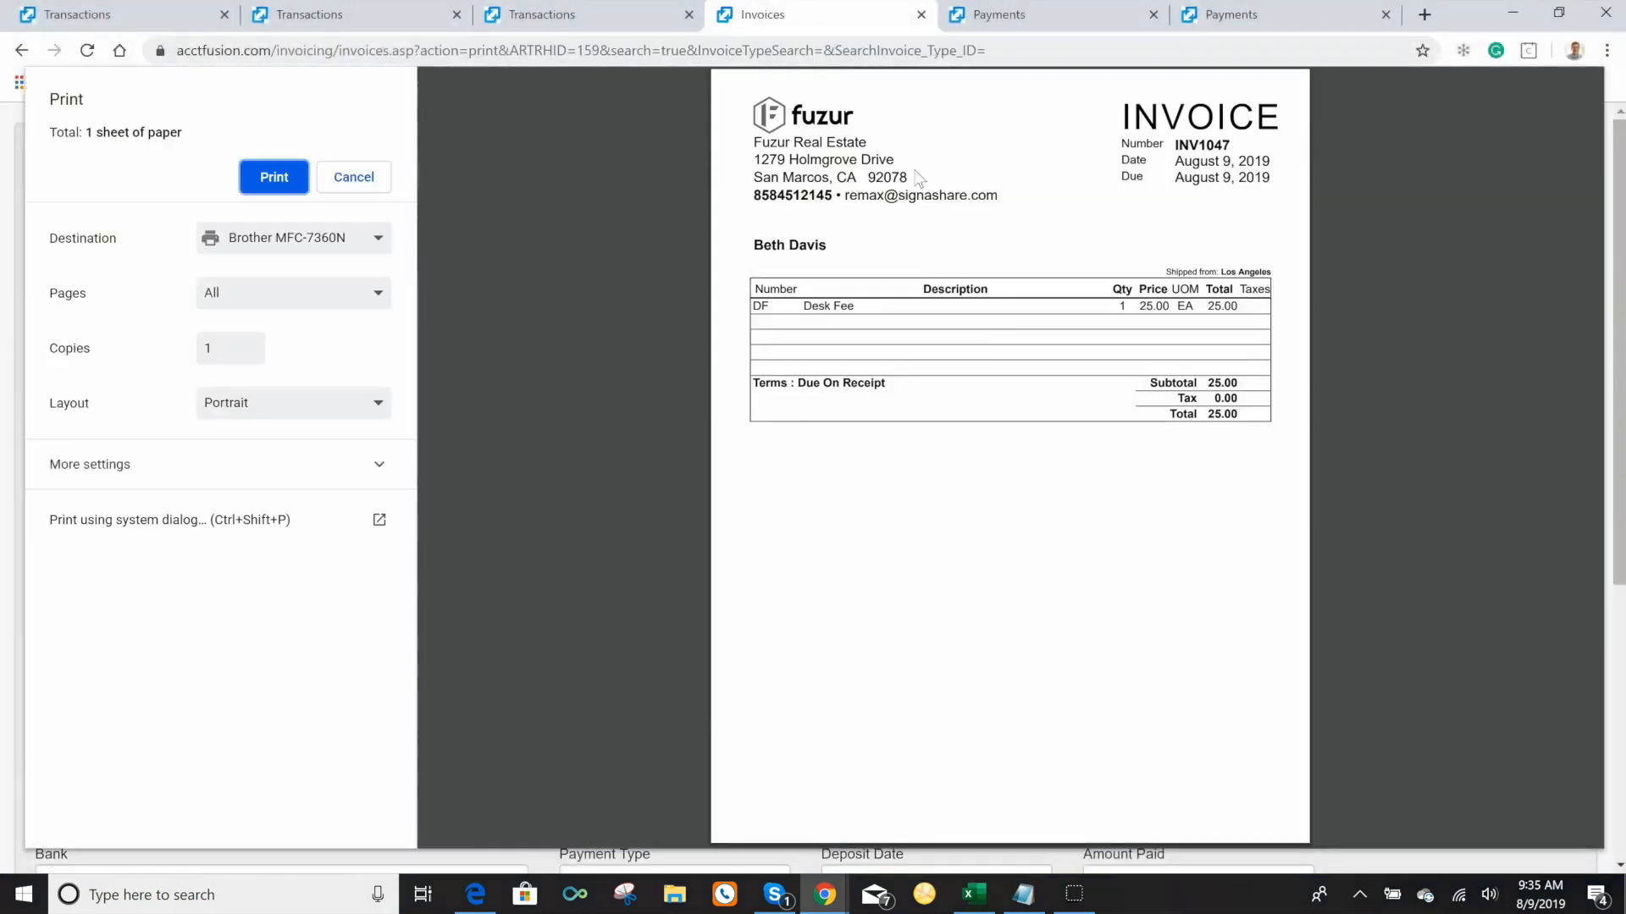
{"action": "left_click", "coordinate": [350, 176]}
Look over the saved desk fee invoice and its output options, close it, and open the recurring invoices list
{"action": "scroll", "coordinate": [847, 364], "scroll_direction": "down", "scroll_amount": 4}
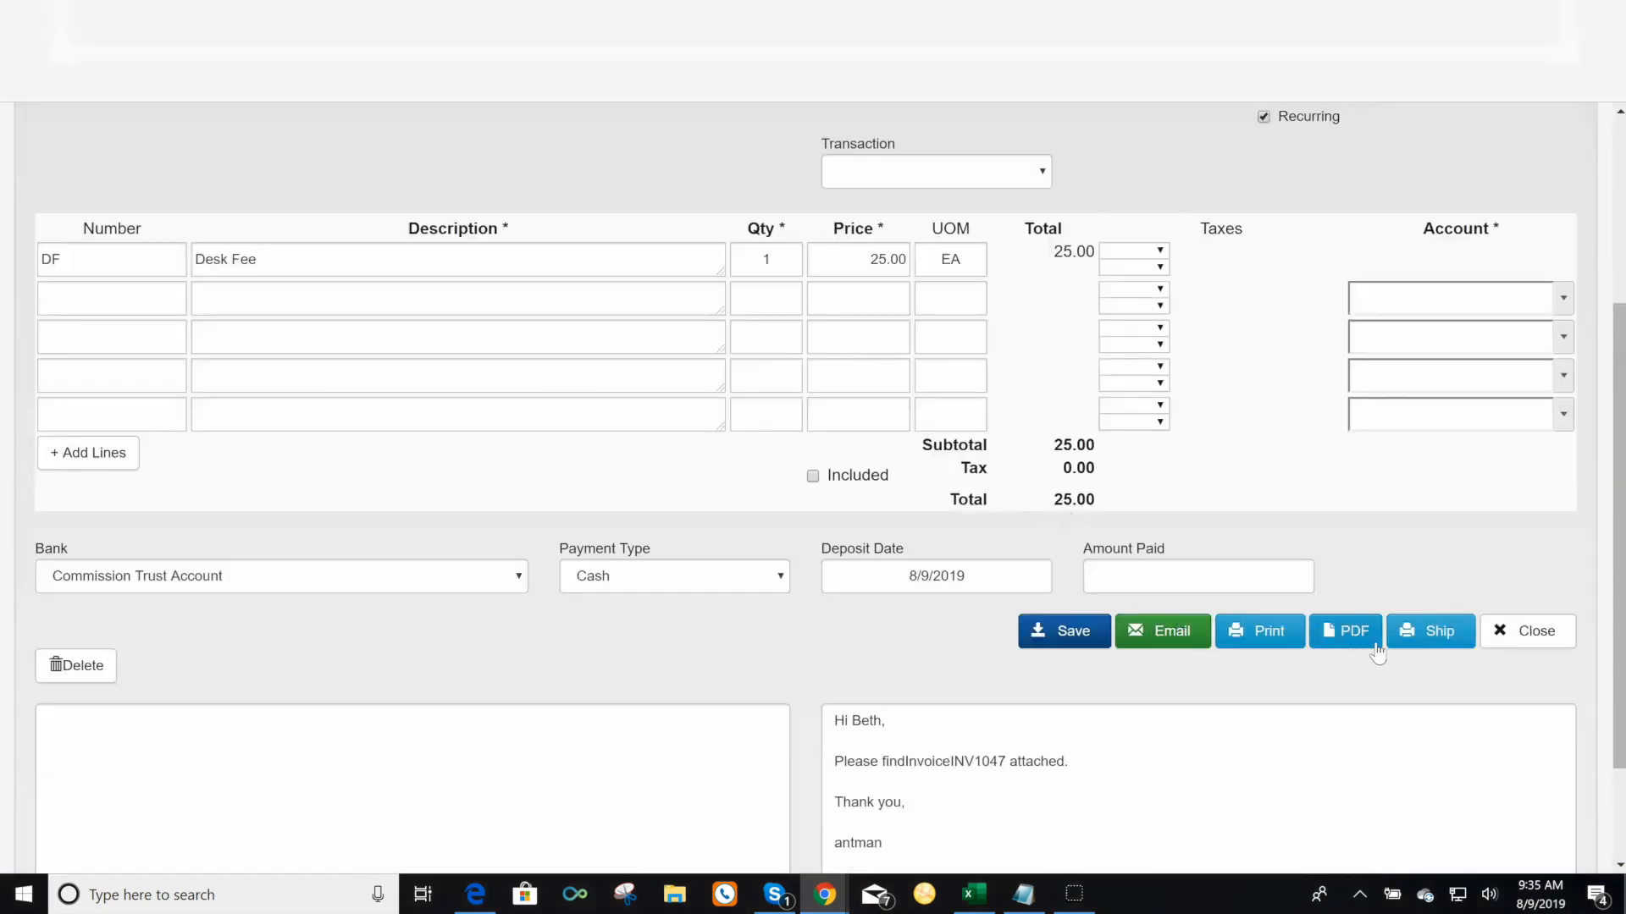
{"action": "scroll", "coordinate": [1232, 594], "scroll_direction": "up", "scroll_amount": 4}
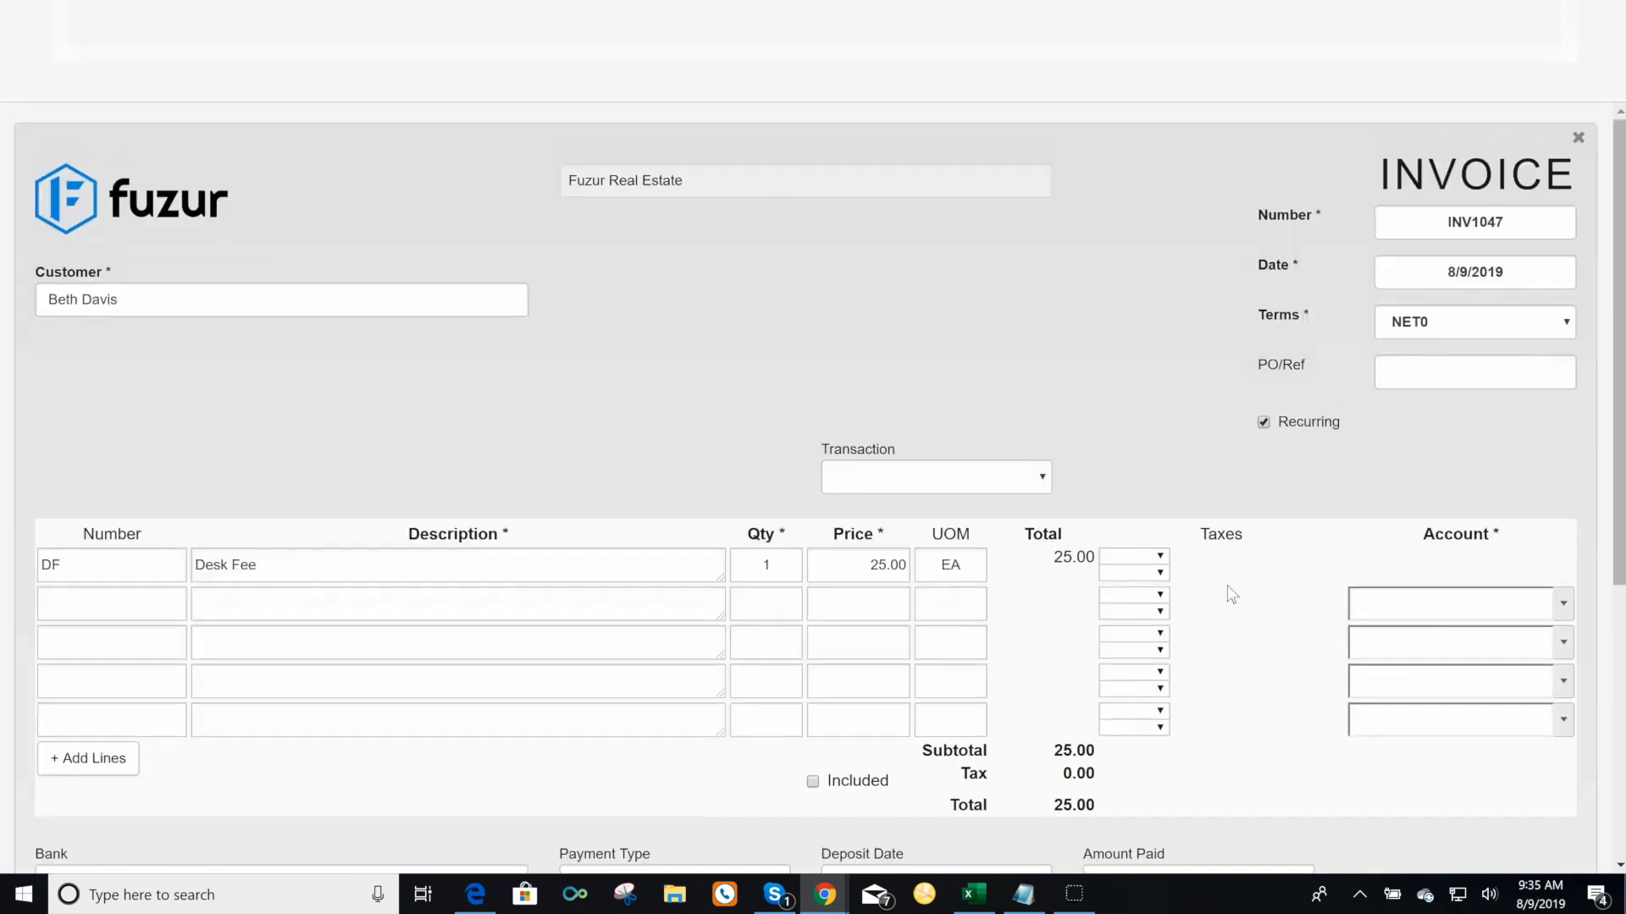
{"action": "left_click", "coordinate": [1578, 137]}
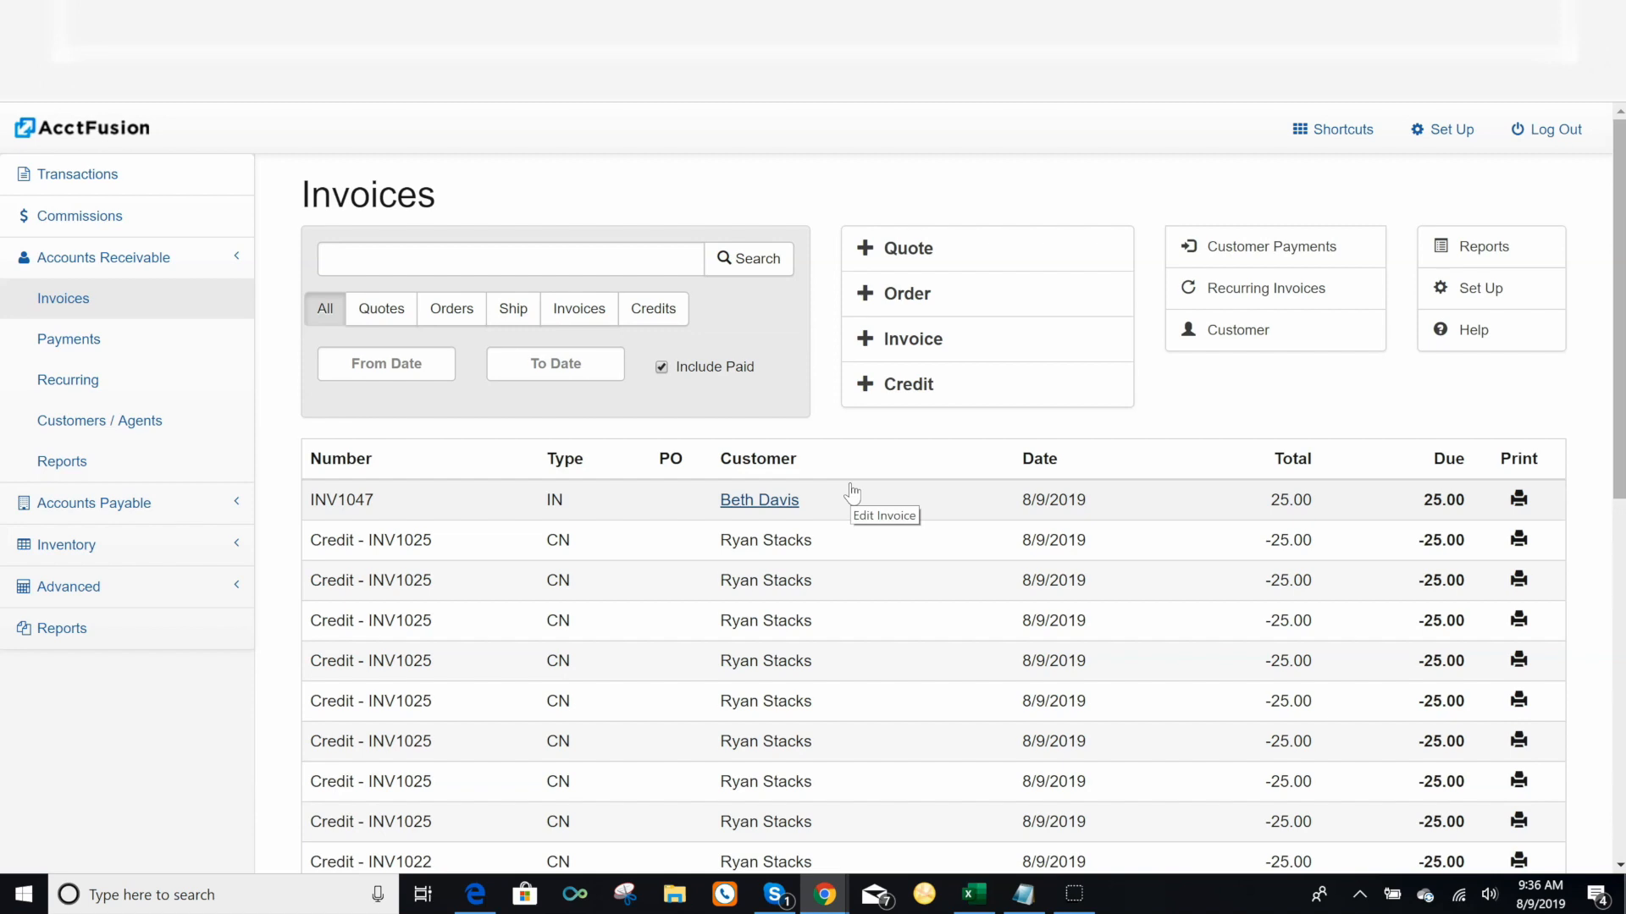
{"action": "left_click", "coordinate": [1336, 294]}
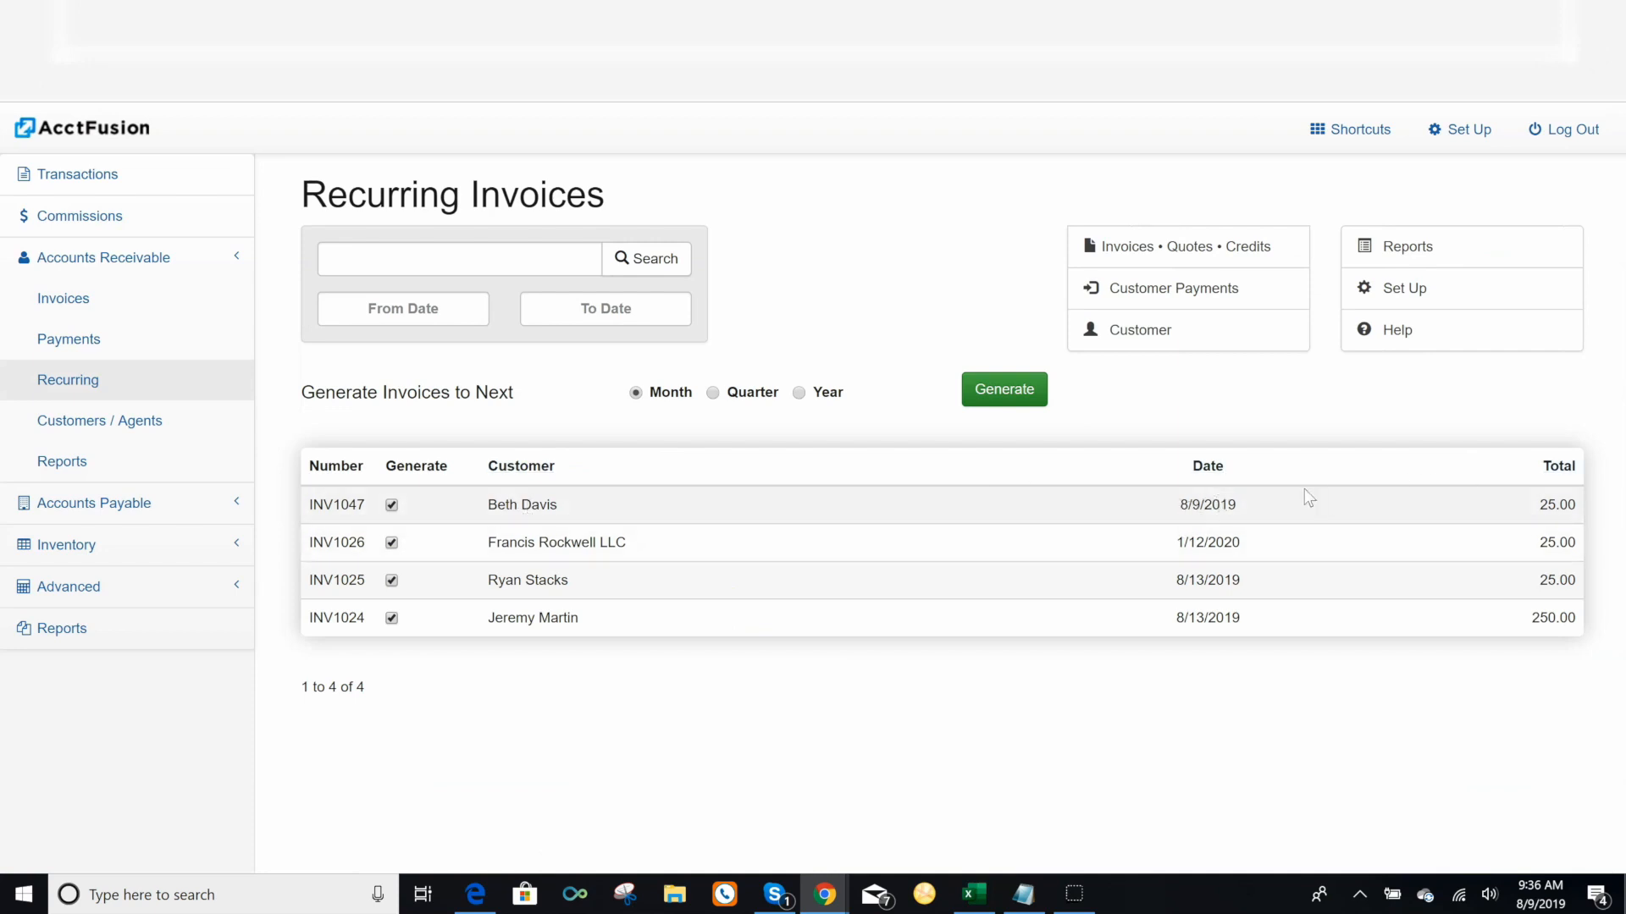
Exclude recurring invoices INV1026, INV1025 and INV1024, and generate the next month's invoice for INV1047 only
{"action": "left_click", "coordinate": [391, 543]}
{"action": "left_click", "coordinate": [391, 580]}
{"action": "left_click", "coordinate": [391, 619]}
{"action": "left_click", "coordinate": [1024, 398]}
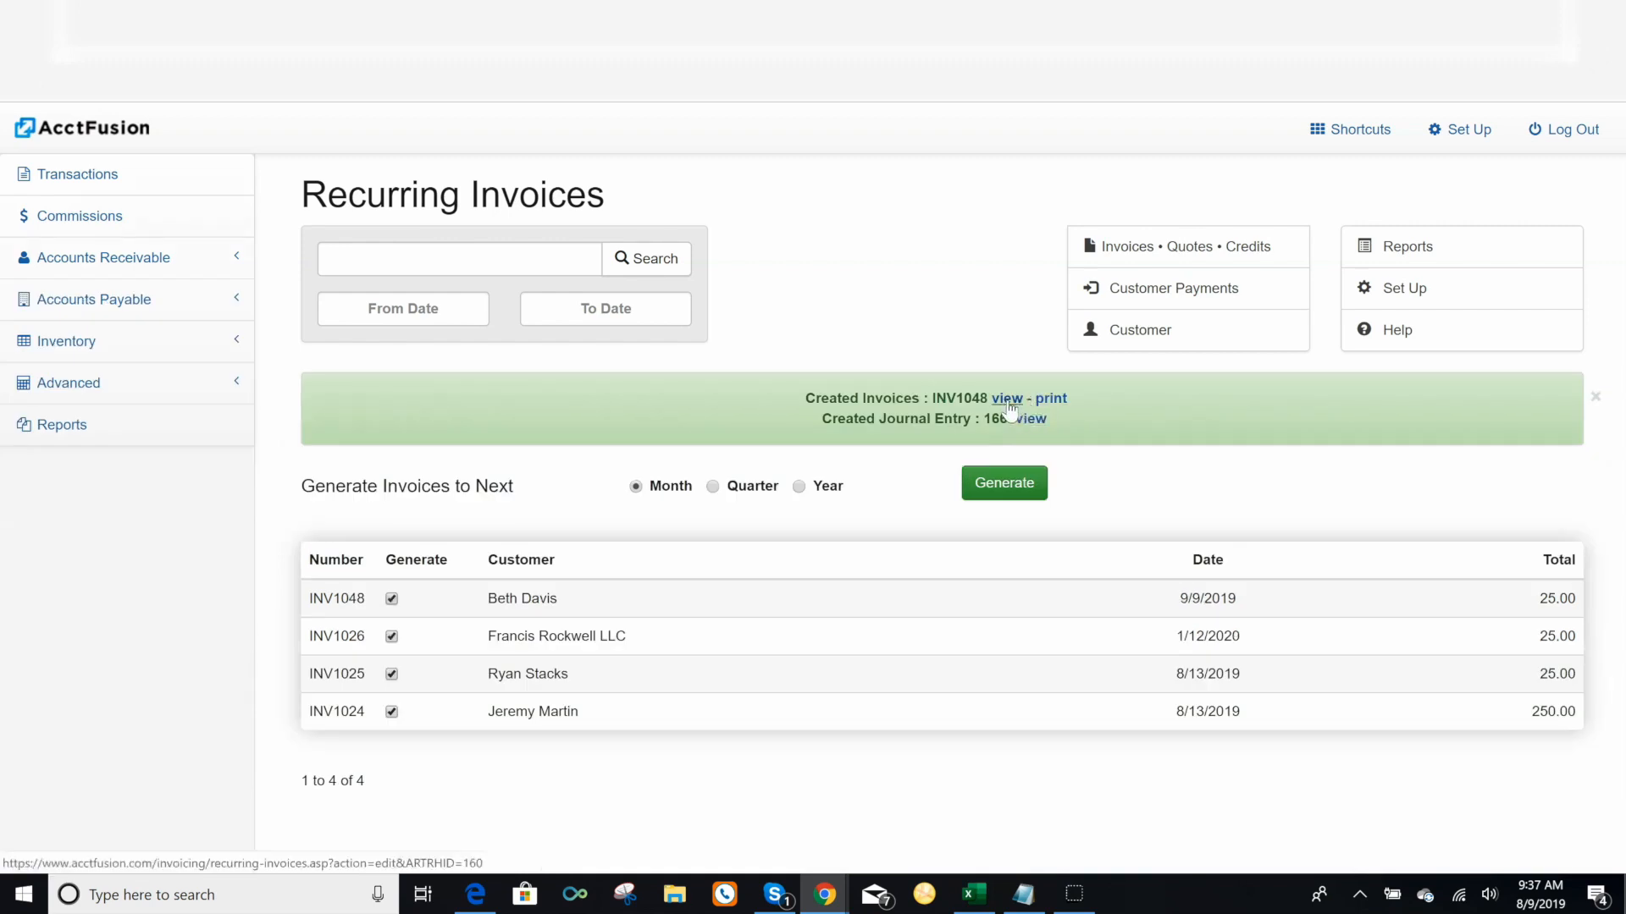
View the accounts receivable invoices list with the newly generated invoice, and open the customer payments list
{"action": "left_click", "coordinate": [131, 257]}
{"action": "left_click", "coordinate": [73, 304]}
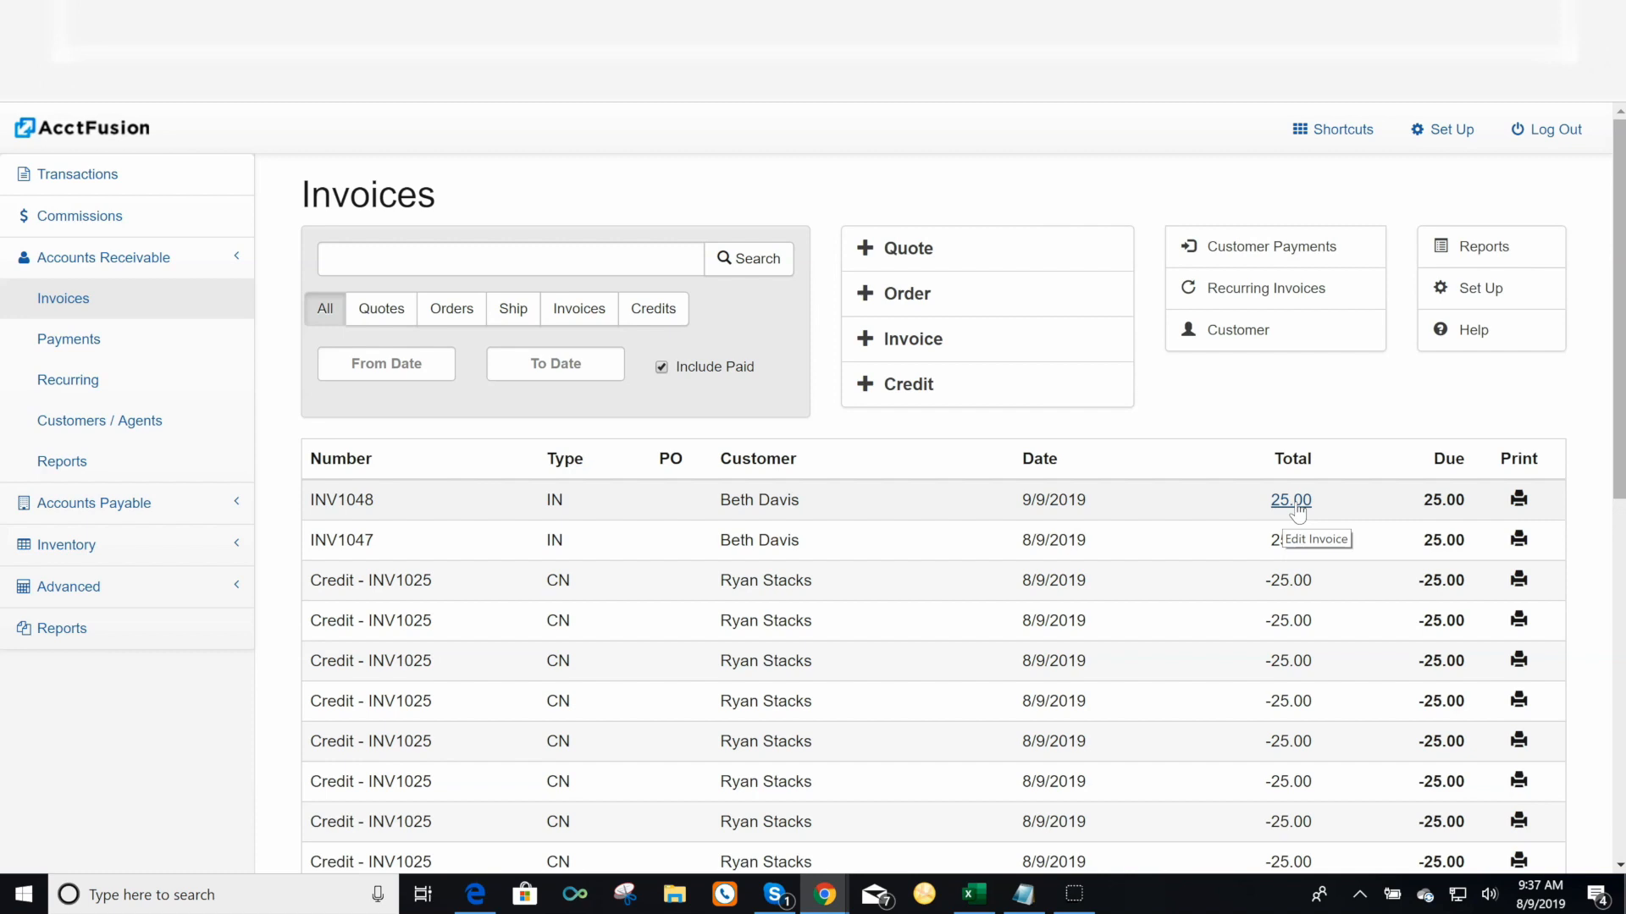
{"action": "left_click", "coordinate": [85, 347]}
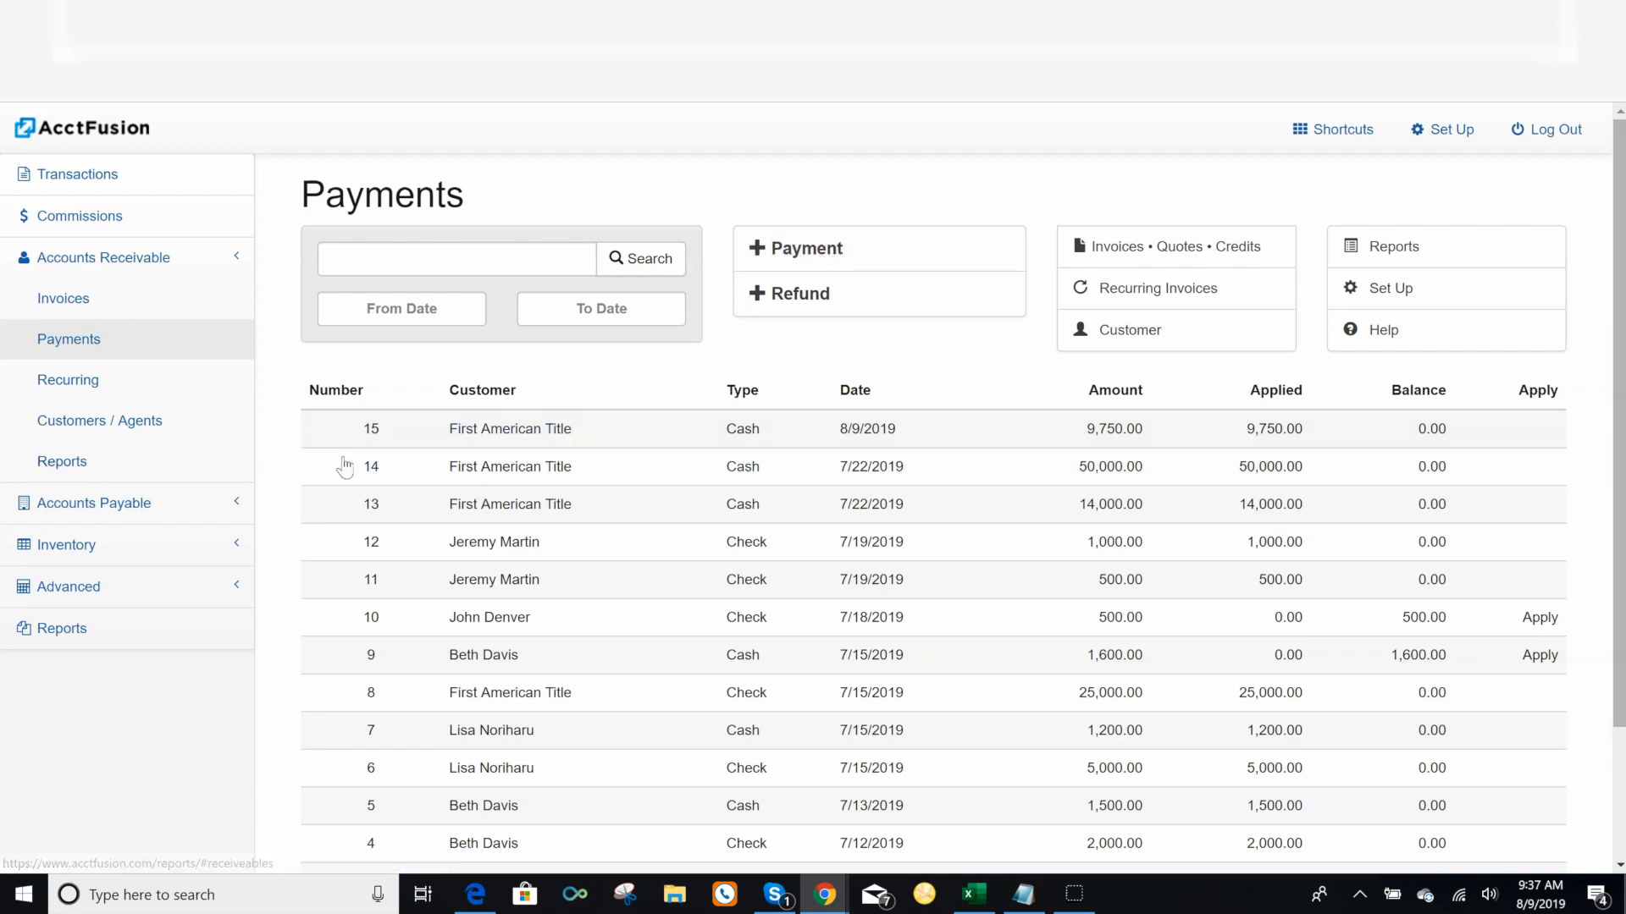
Open the accounts payable expenses list, and view a blank expense form without saving anything
{"action": "left_click", "coordinate": [114, 512]}
{"action": "left_click", "coordinate": [88, 345]}
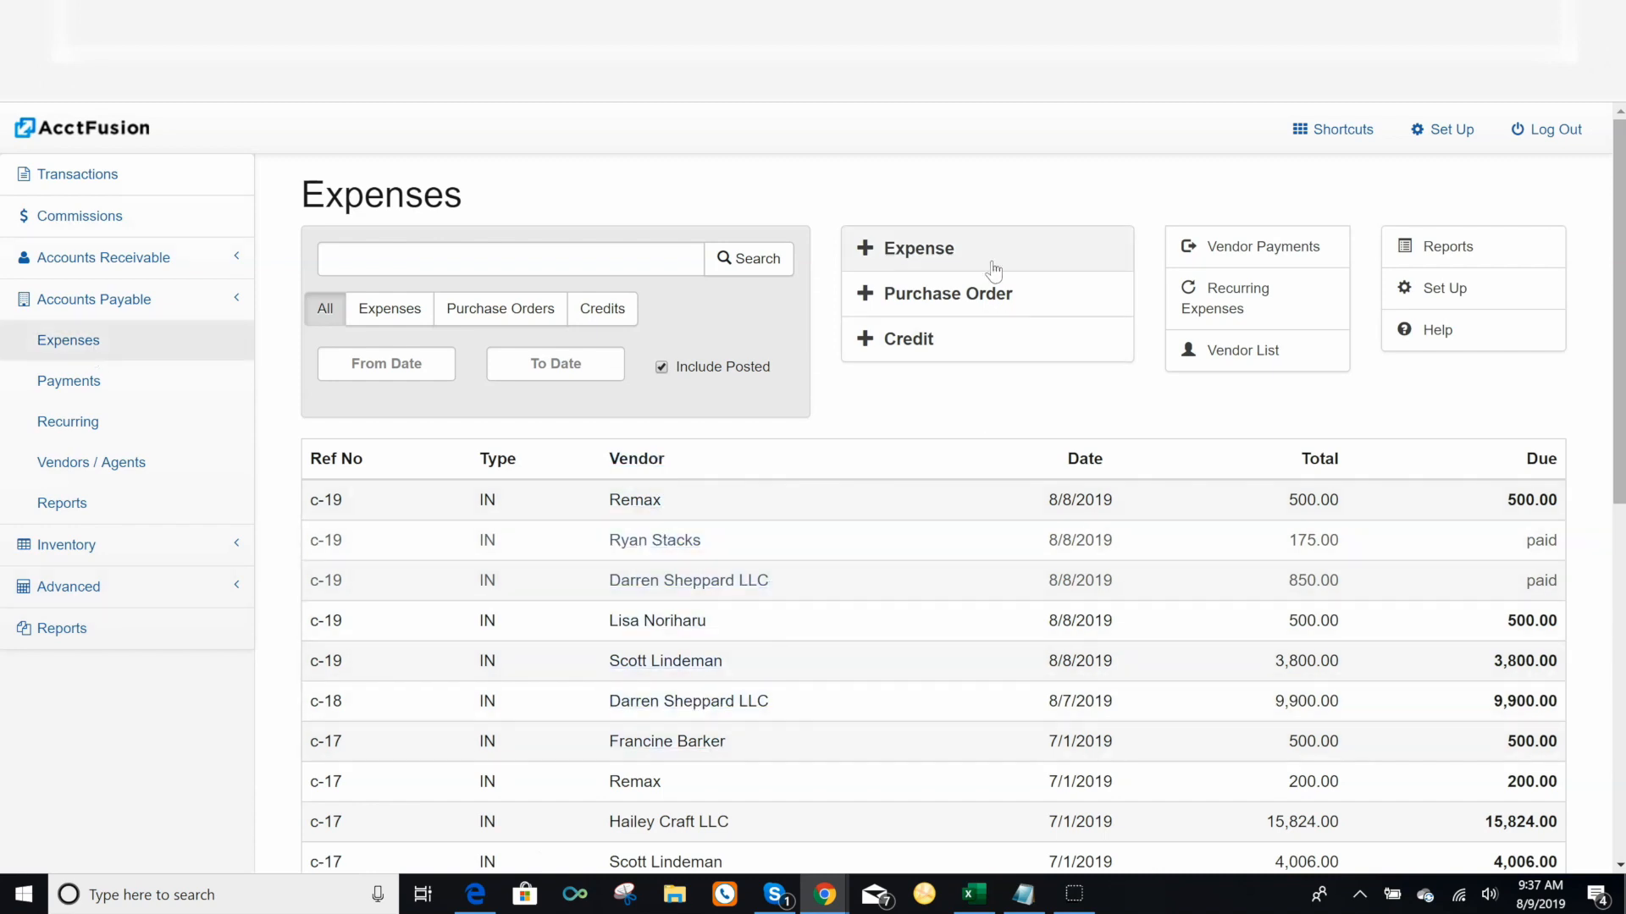
{"action": "left_click", "coordinate": [951, 259]}
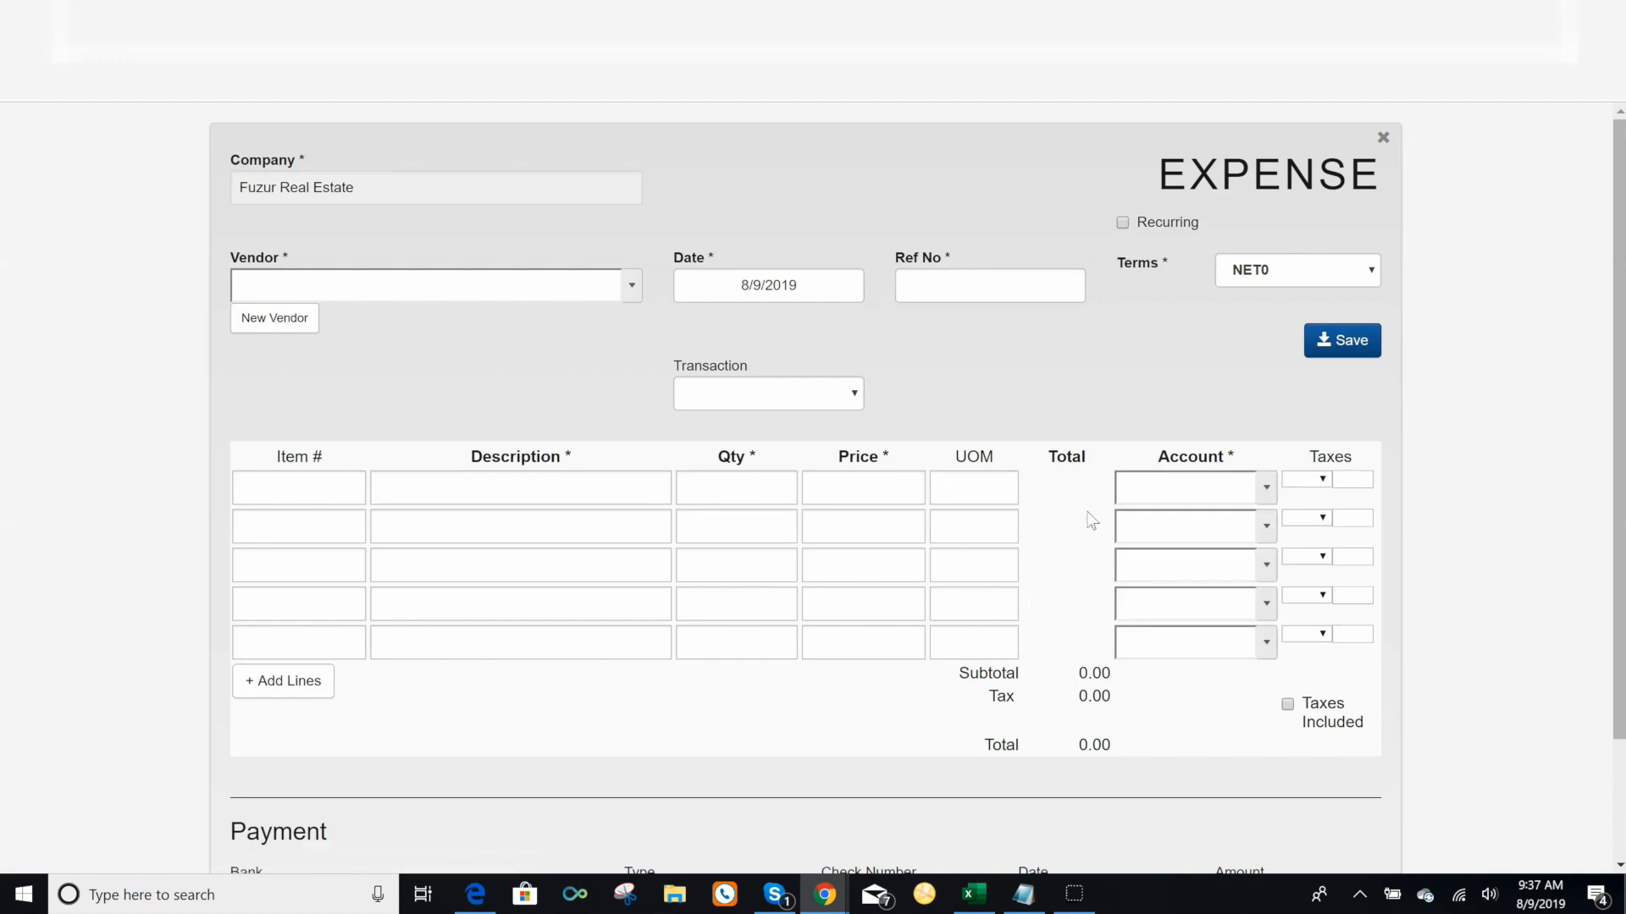
{"action": "left_click", "coordinate": [1383, 144]}
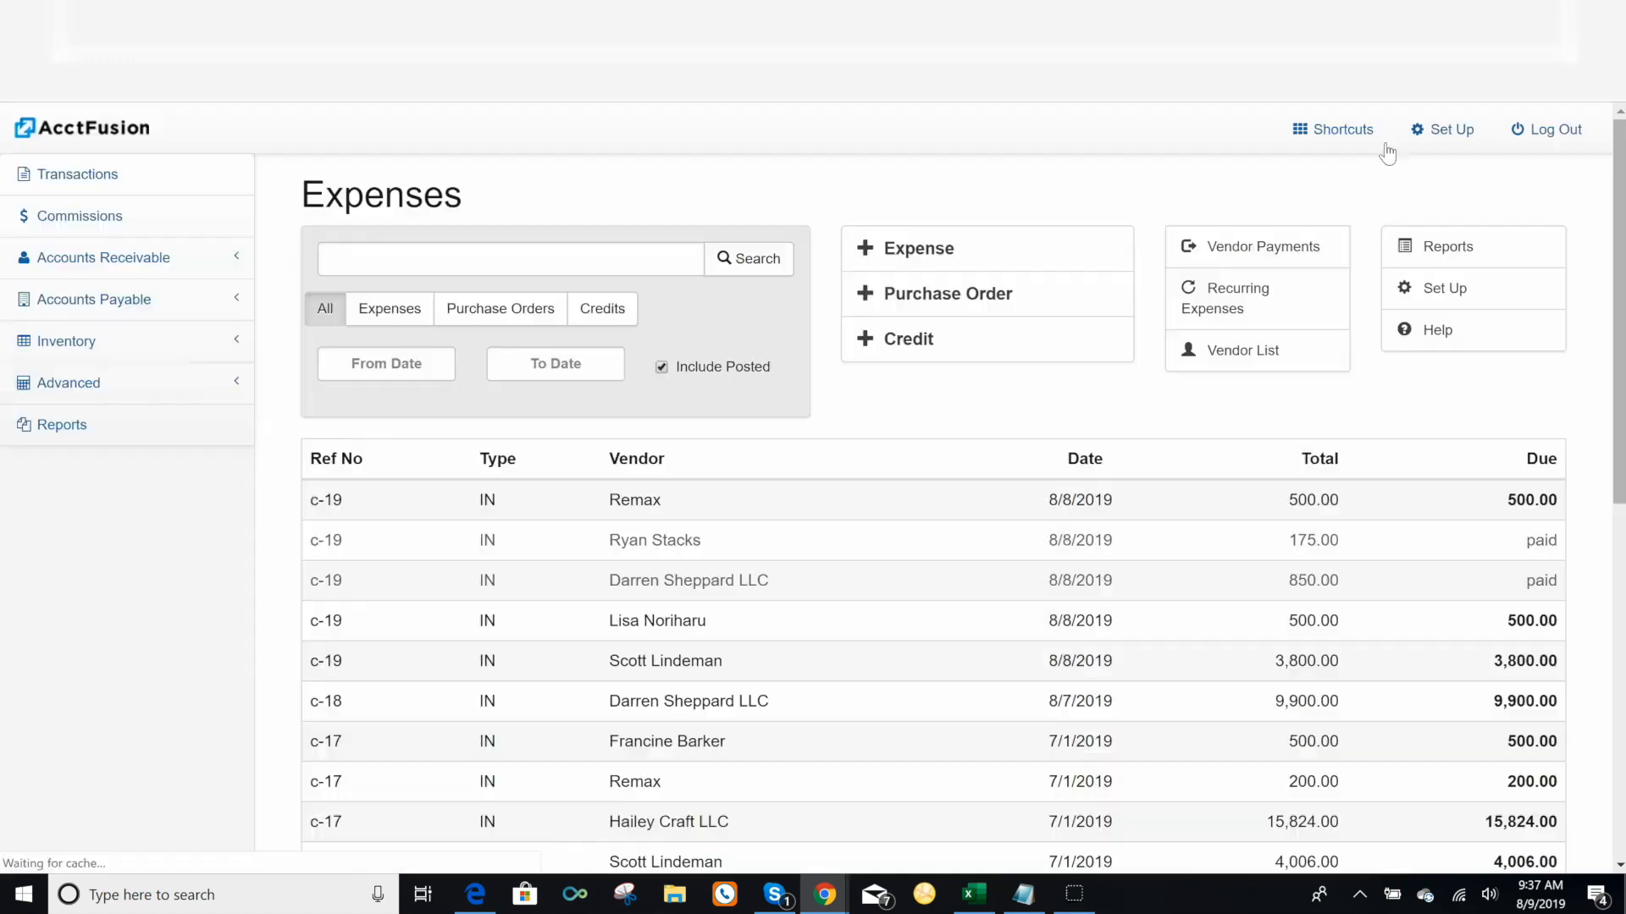
View the list of vendors and agents, and look through the journal entries
{"action": "left_click", "coordinate": [74, 302]}
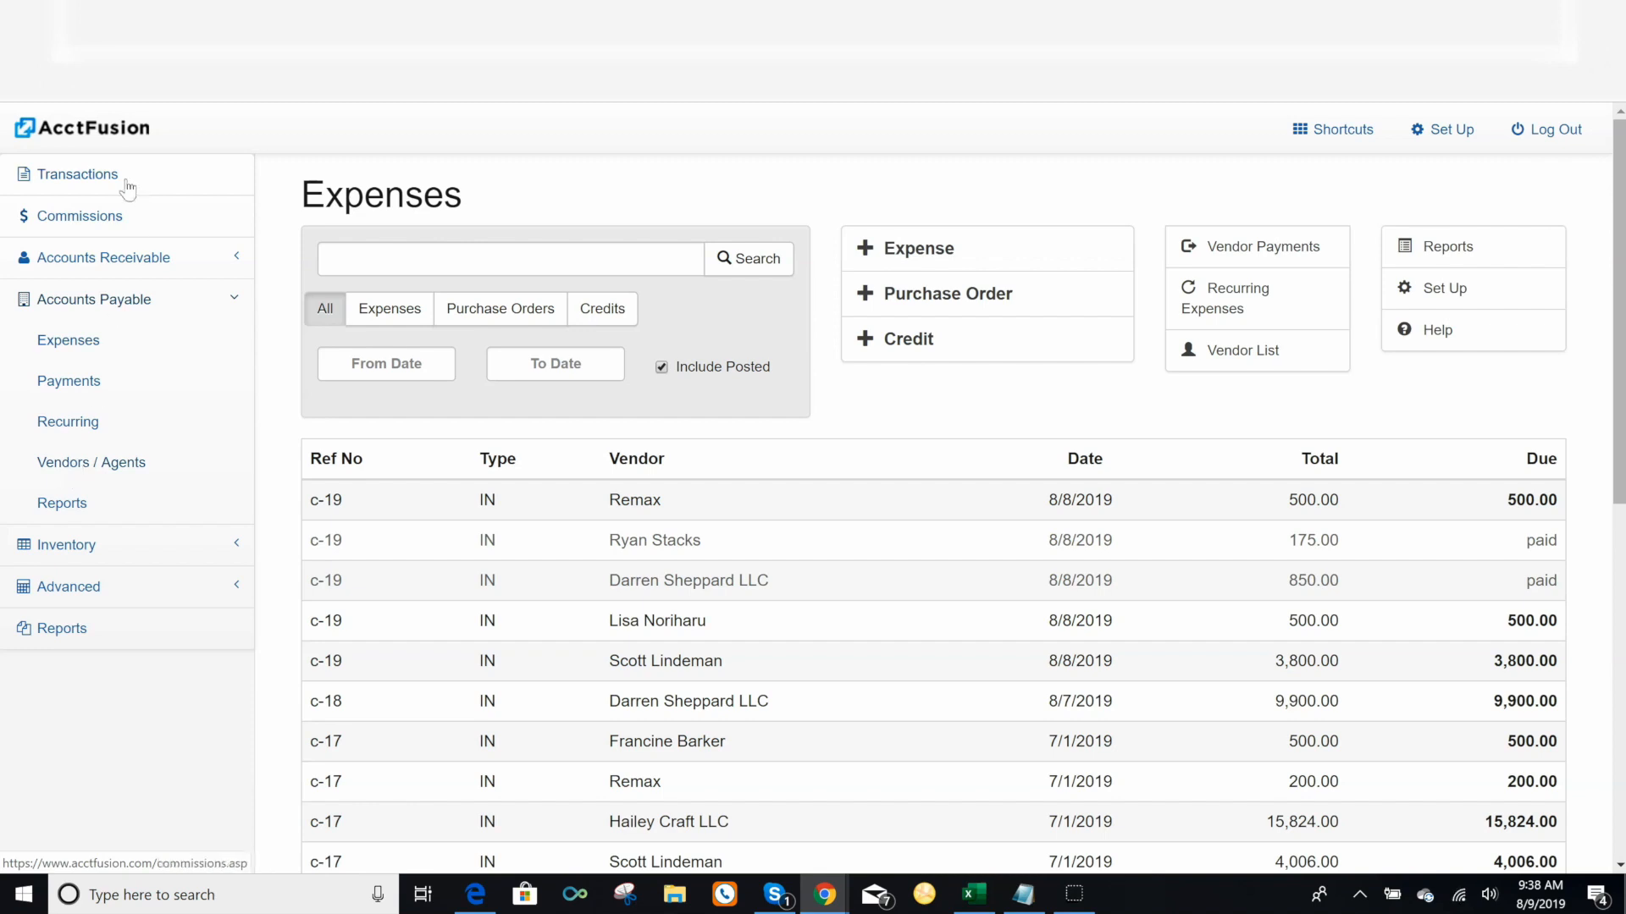
{"action": "left_click", "coordinate": [81, 464]}
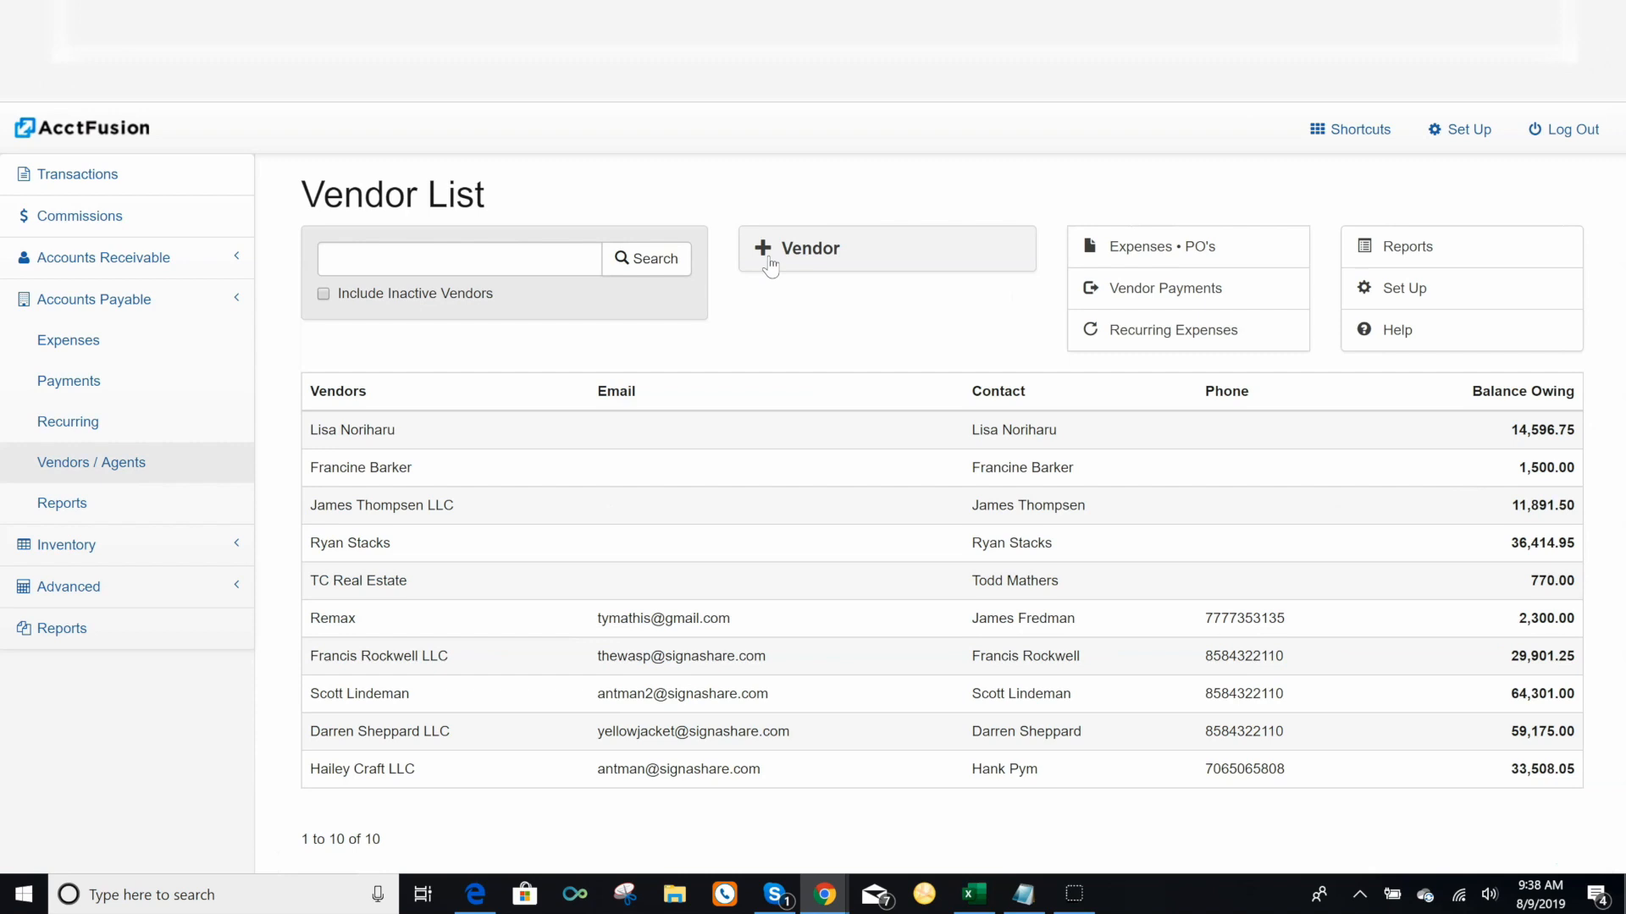
{"action": "left_click", "coordinate": [64, 592]}
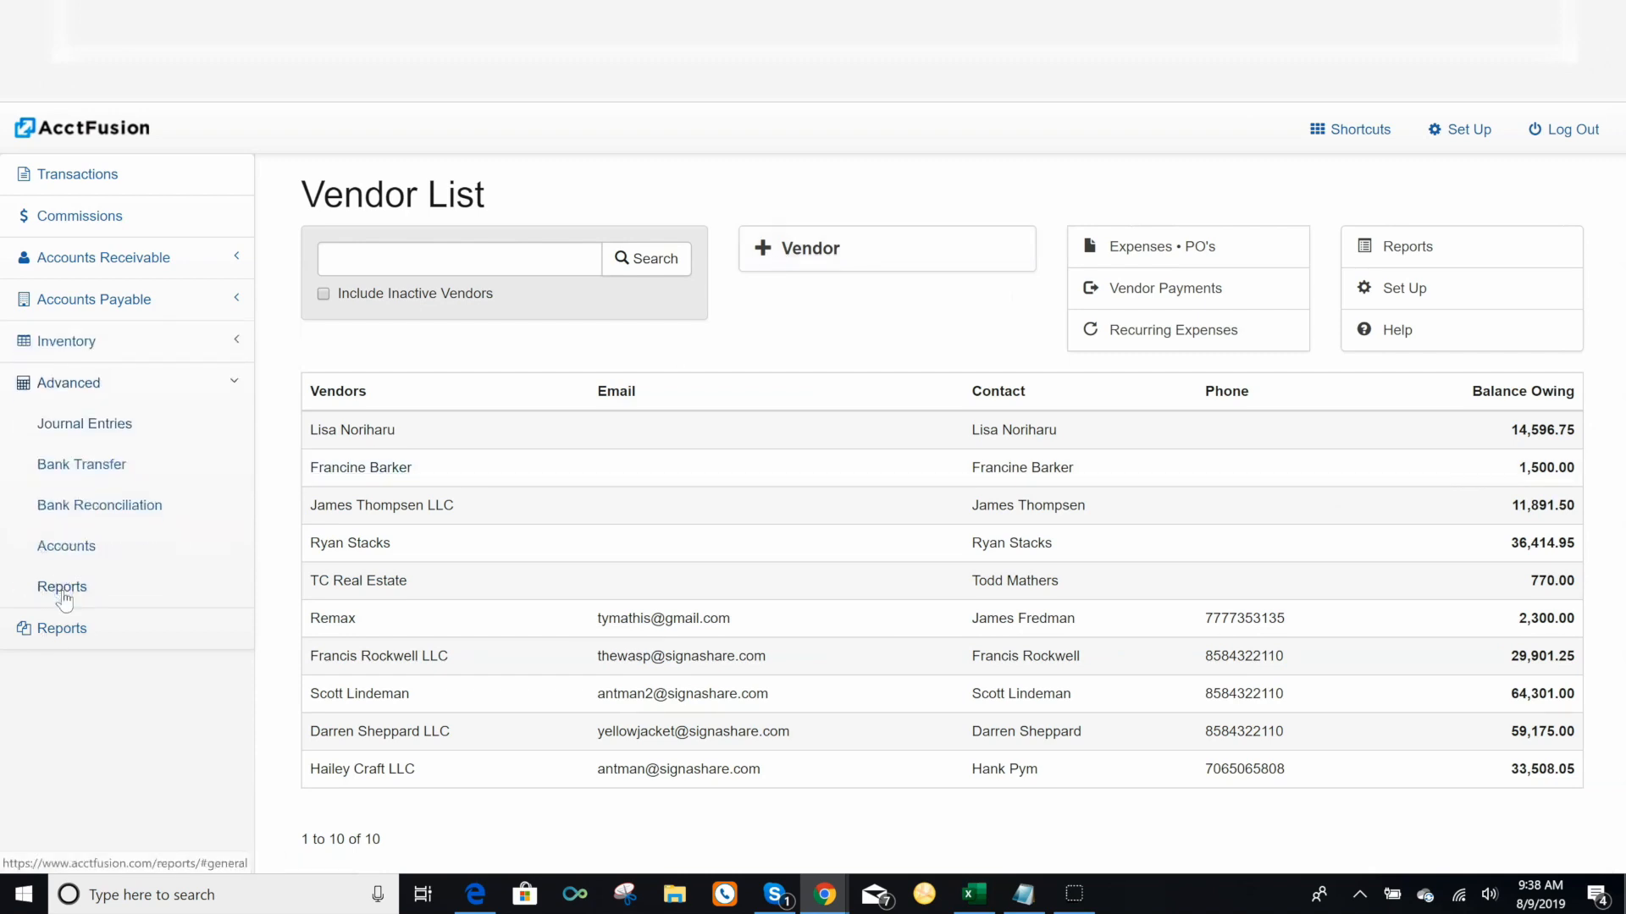
{"action": "left_click", "coordinate": [72, 430]}
{"action": "scroll", "coordinate": [593, 576], "scroll_direction": "down", "scroll_amount": 8}
{"action": "scroll", "coordinate": [605, 525], "scroll_direction": "up", "scroll_amount": 8}
{"action": "scroll", "coordinate": [615, 506], "scroll_direction": "down", "scroll_amount": 4}
{"action": "scroll", "coordinate": [616, 507], "scroll_direction": "up", "scroll_amount": 4}
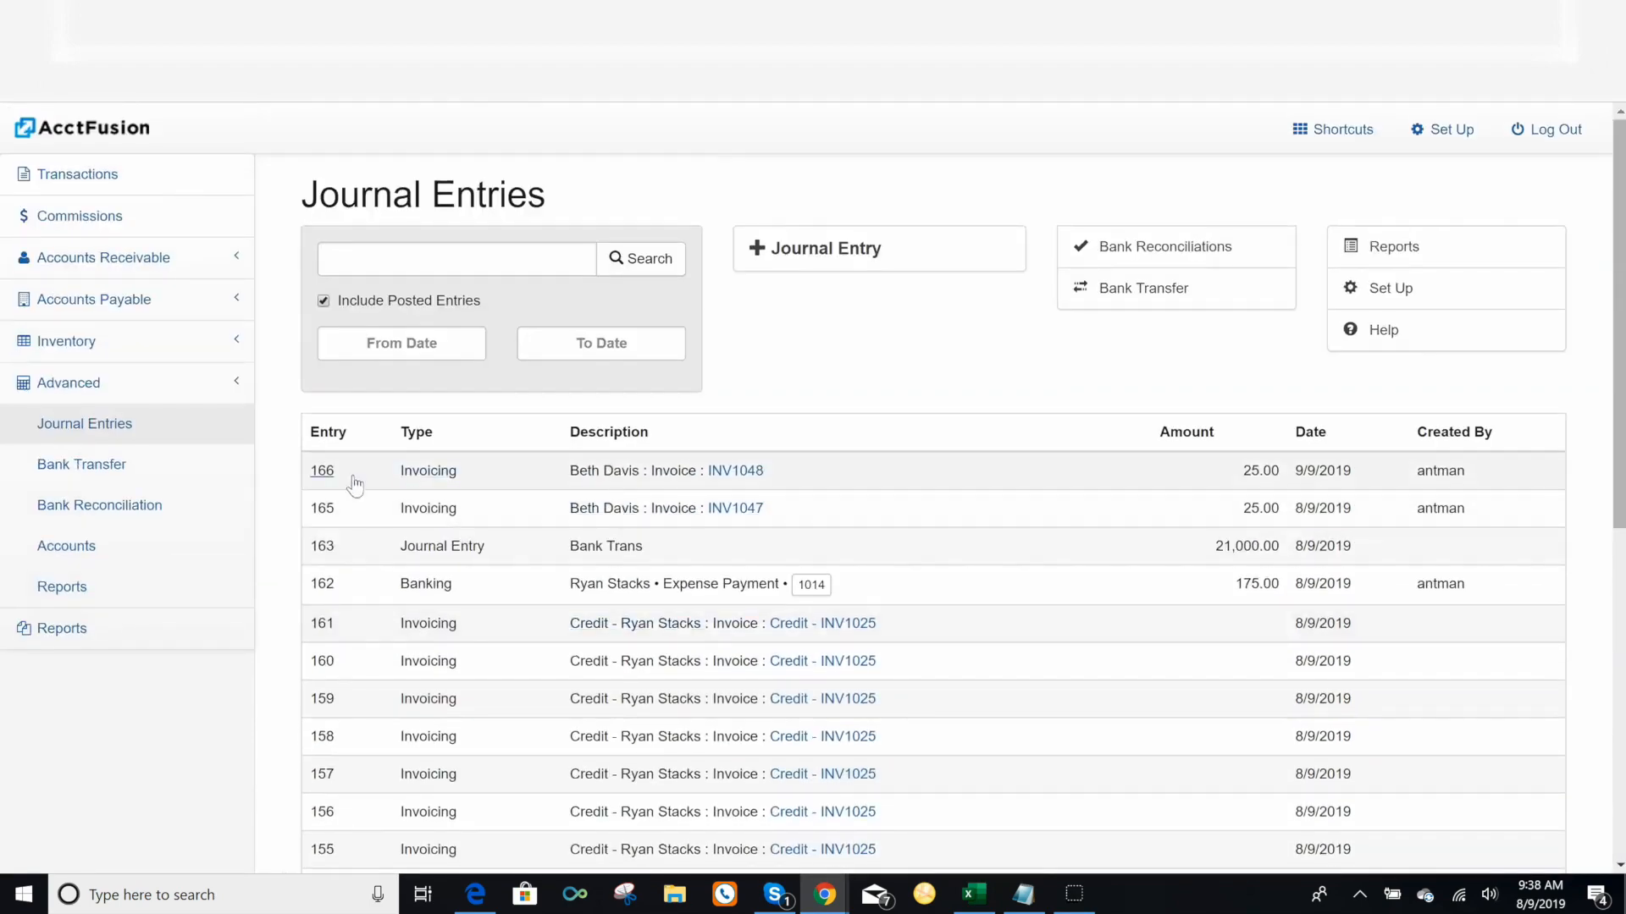
Open the Bank Transfer utility and inspect its source account, destination account and amount fields without entering a transfer
{"action": "left_click", "coordinate": [90, 472]}
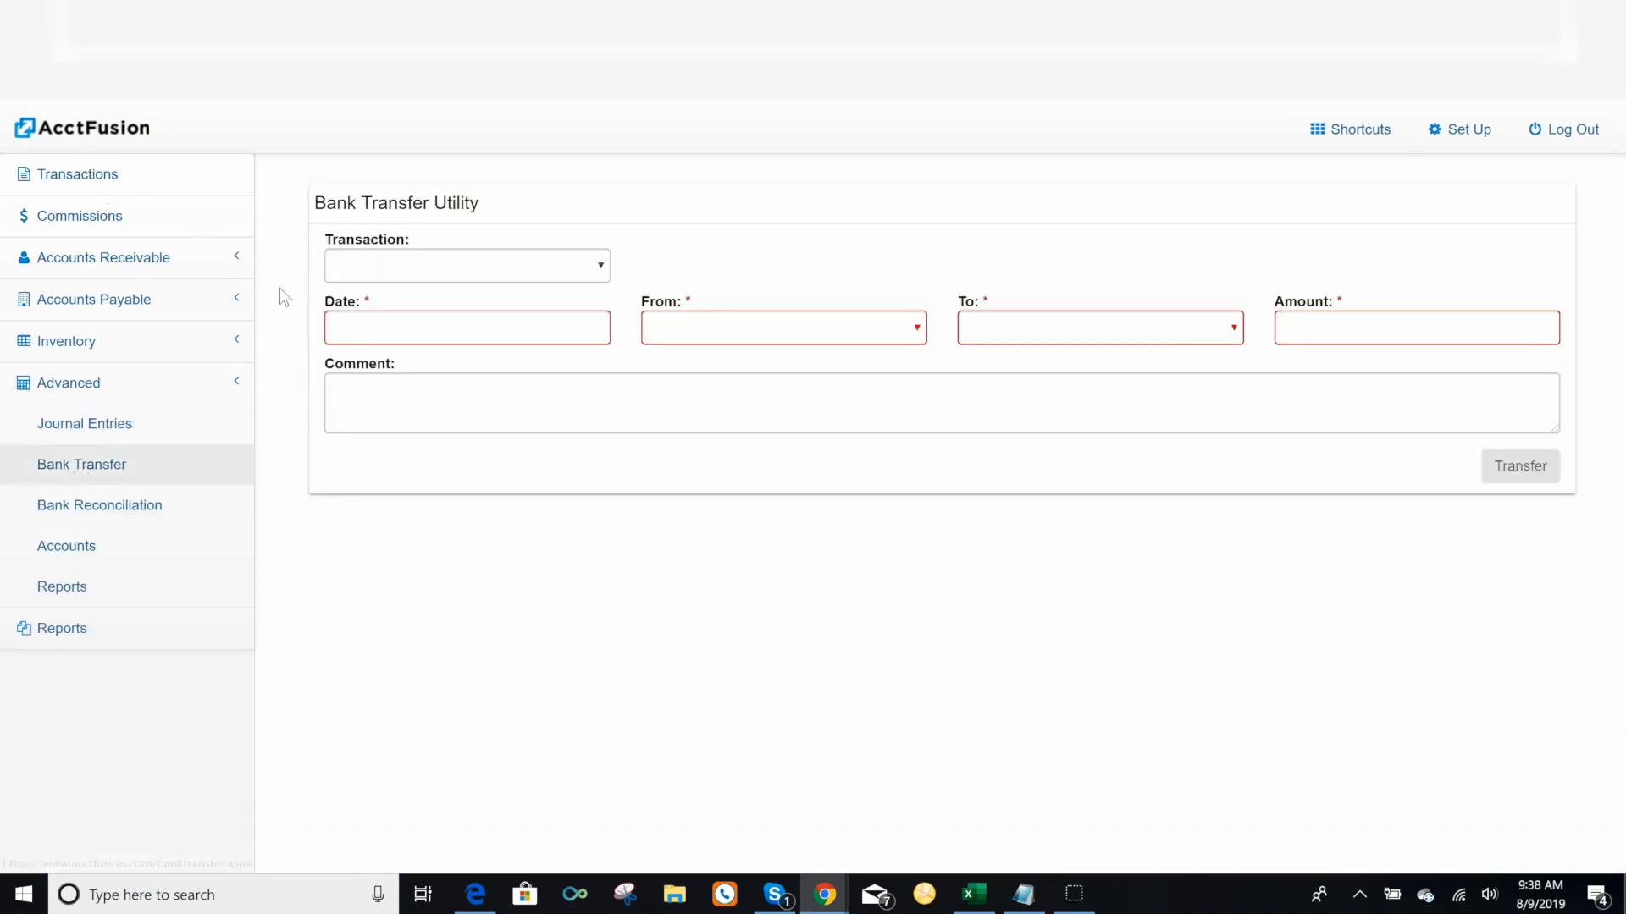
{"action": "left_click", "coordinate": [742, 332]}
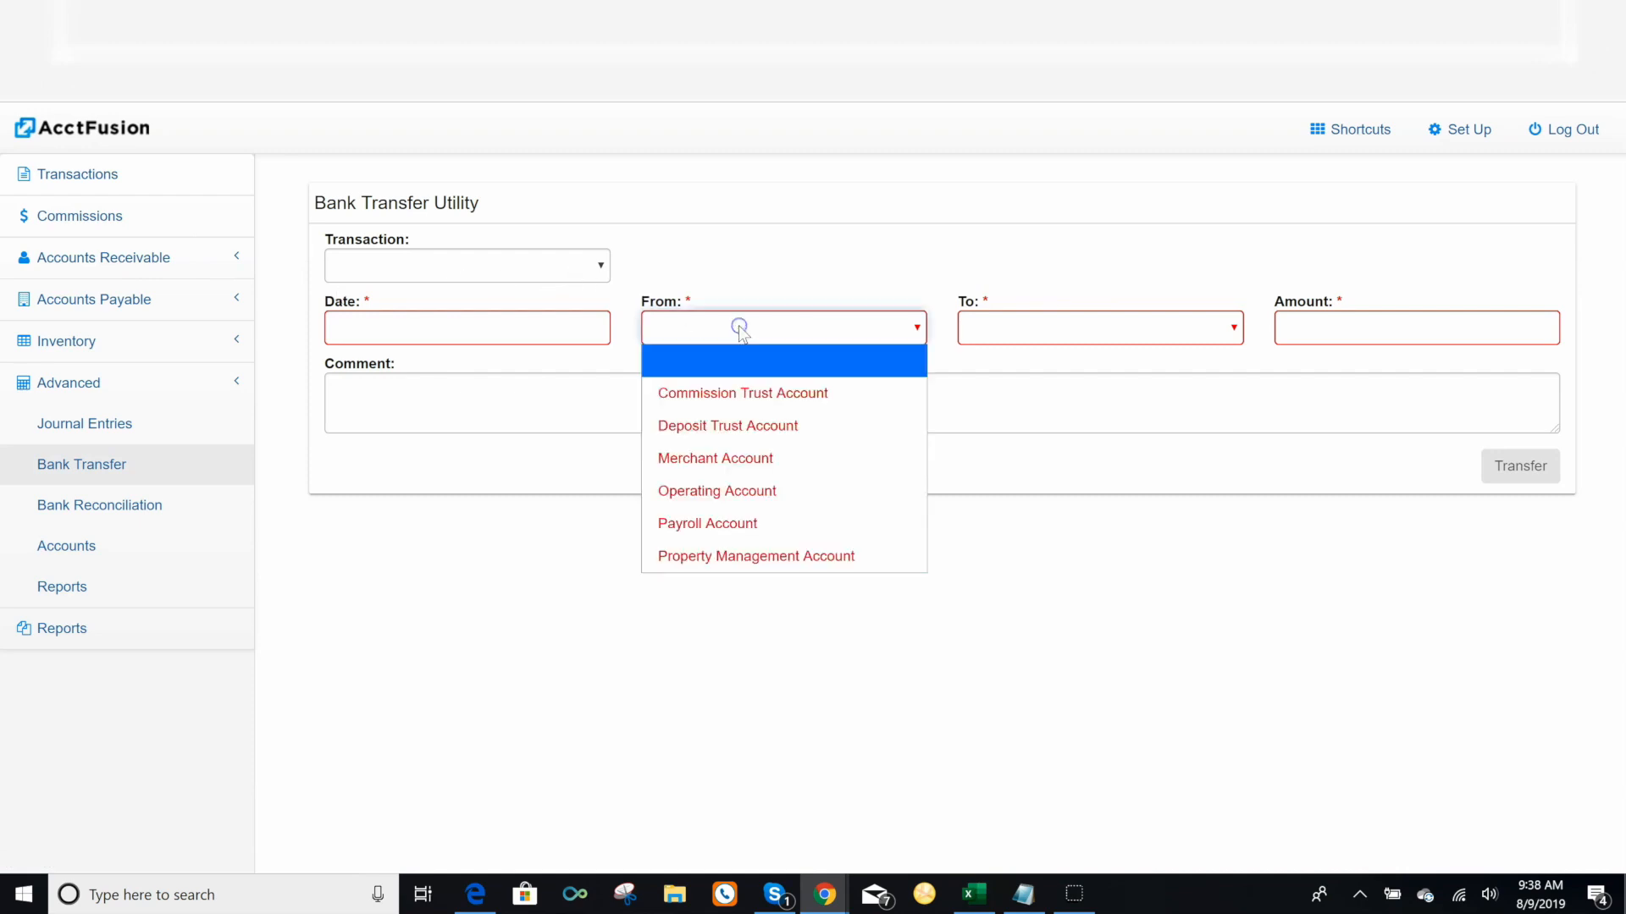
{"action": "left_click", "coordinate": [855, 250]}
{"action": "left_click", "coordinate": [1025, 329]}
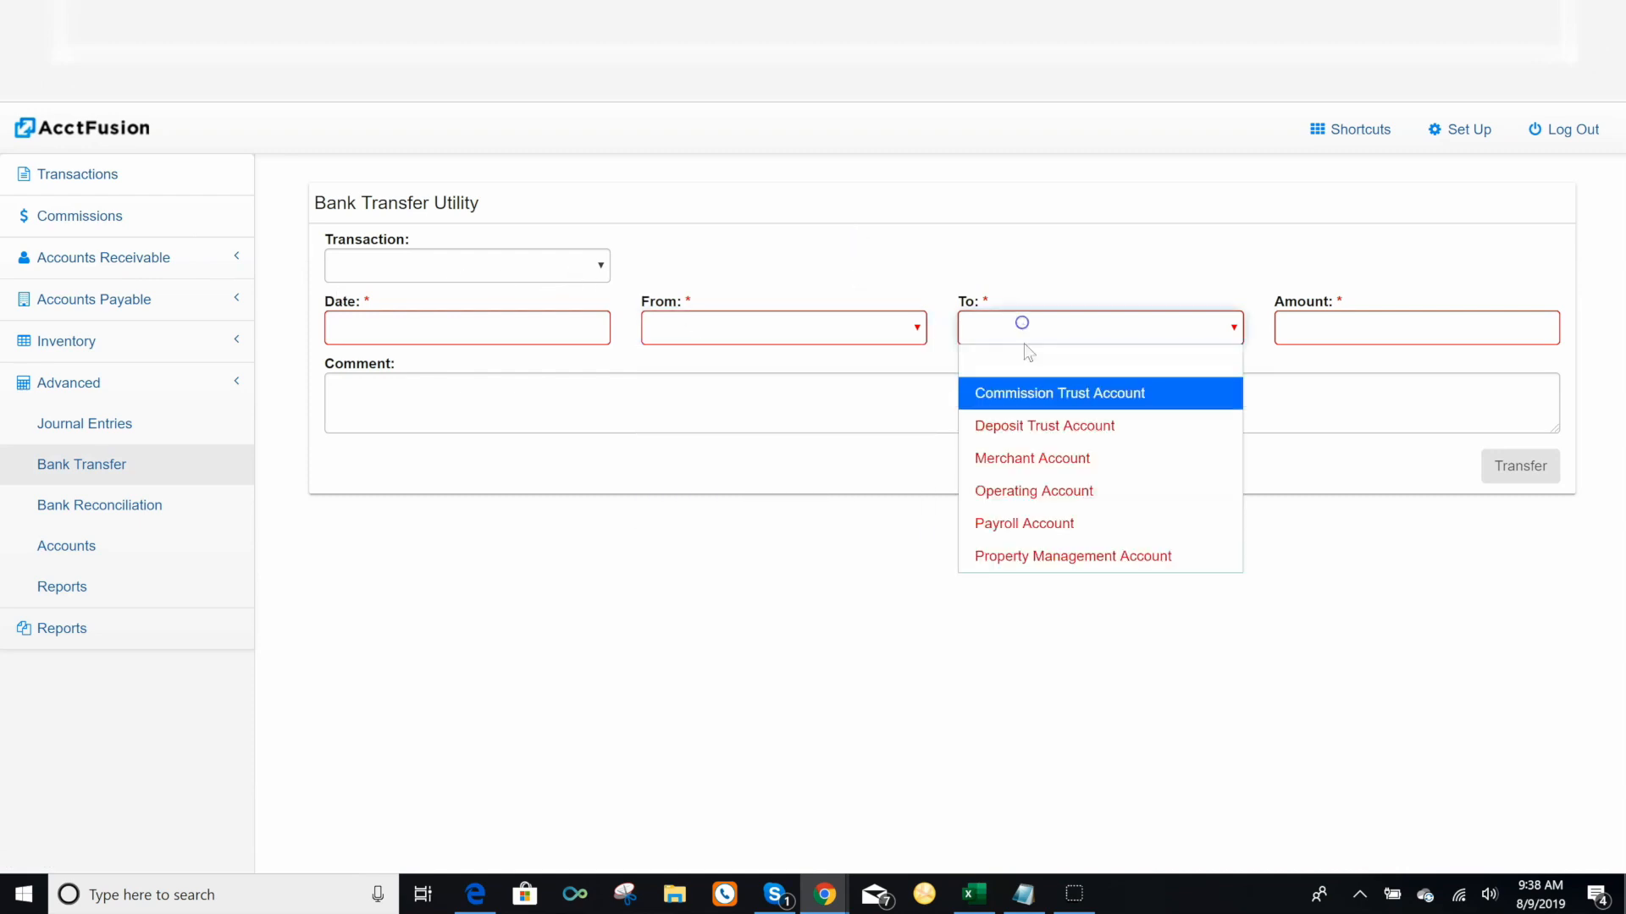
{"action": "left_click", "coordinate": [1022, 222]}
{"action": "left_click", "coordinate": [1313, 330]}
{"action": "left_click", "coordinate": [794, 223]}
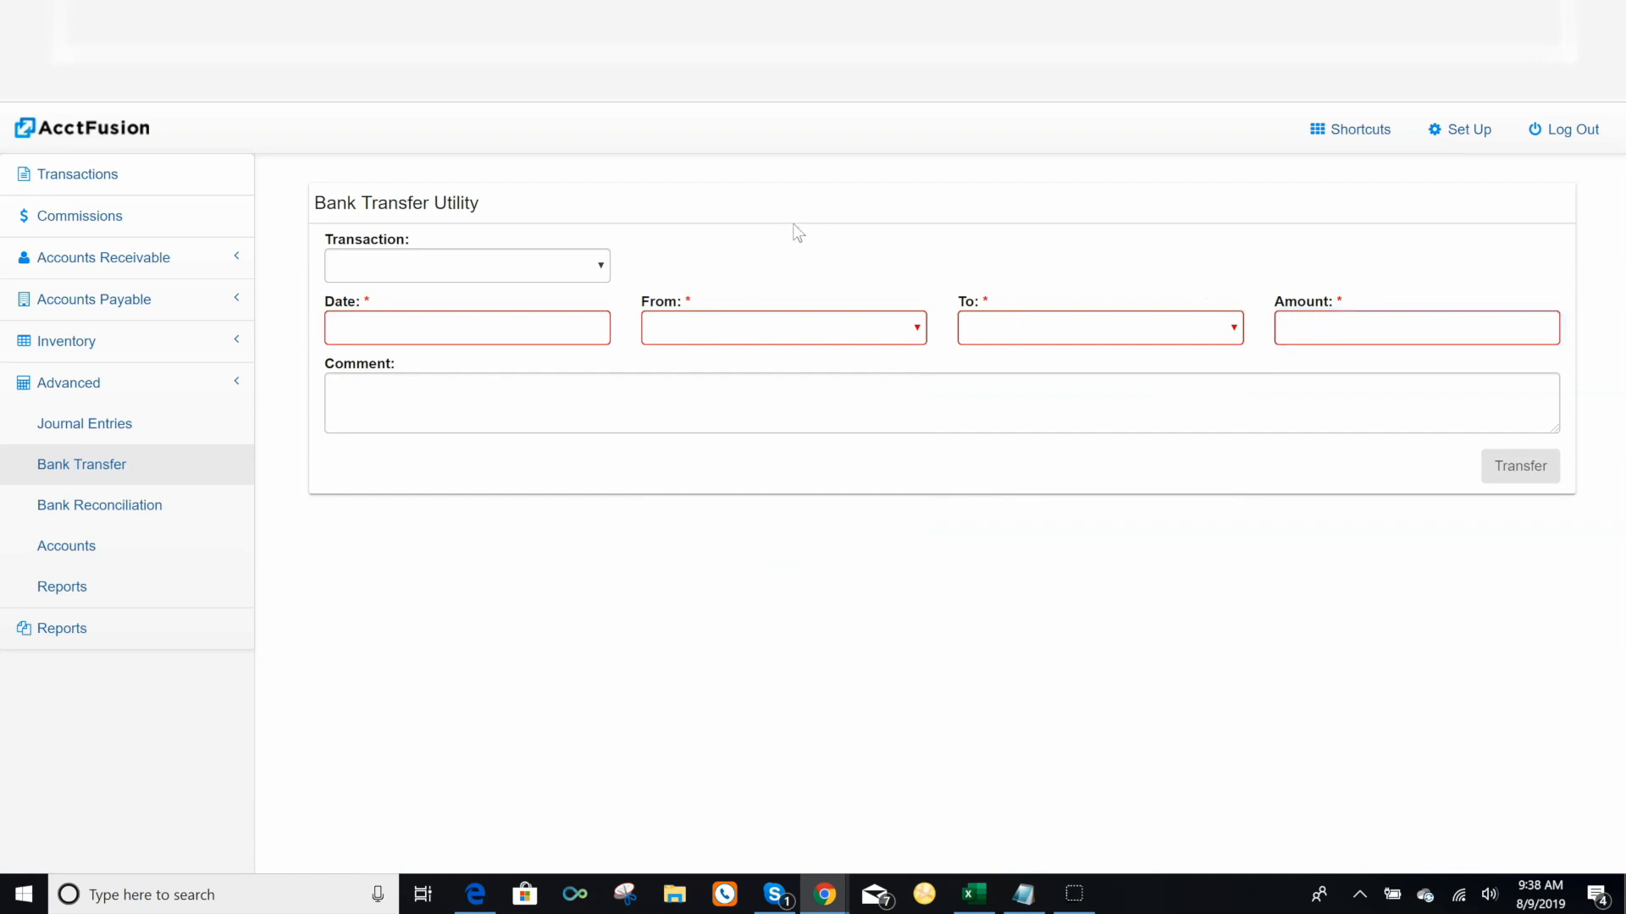
Open the bank reconciliation and set its From Date to 01/01/2019
{"action": "left_click", "coordinate": [106, 510]}
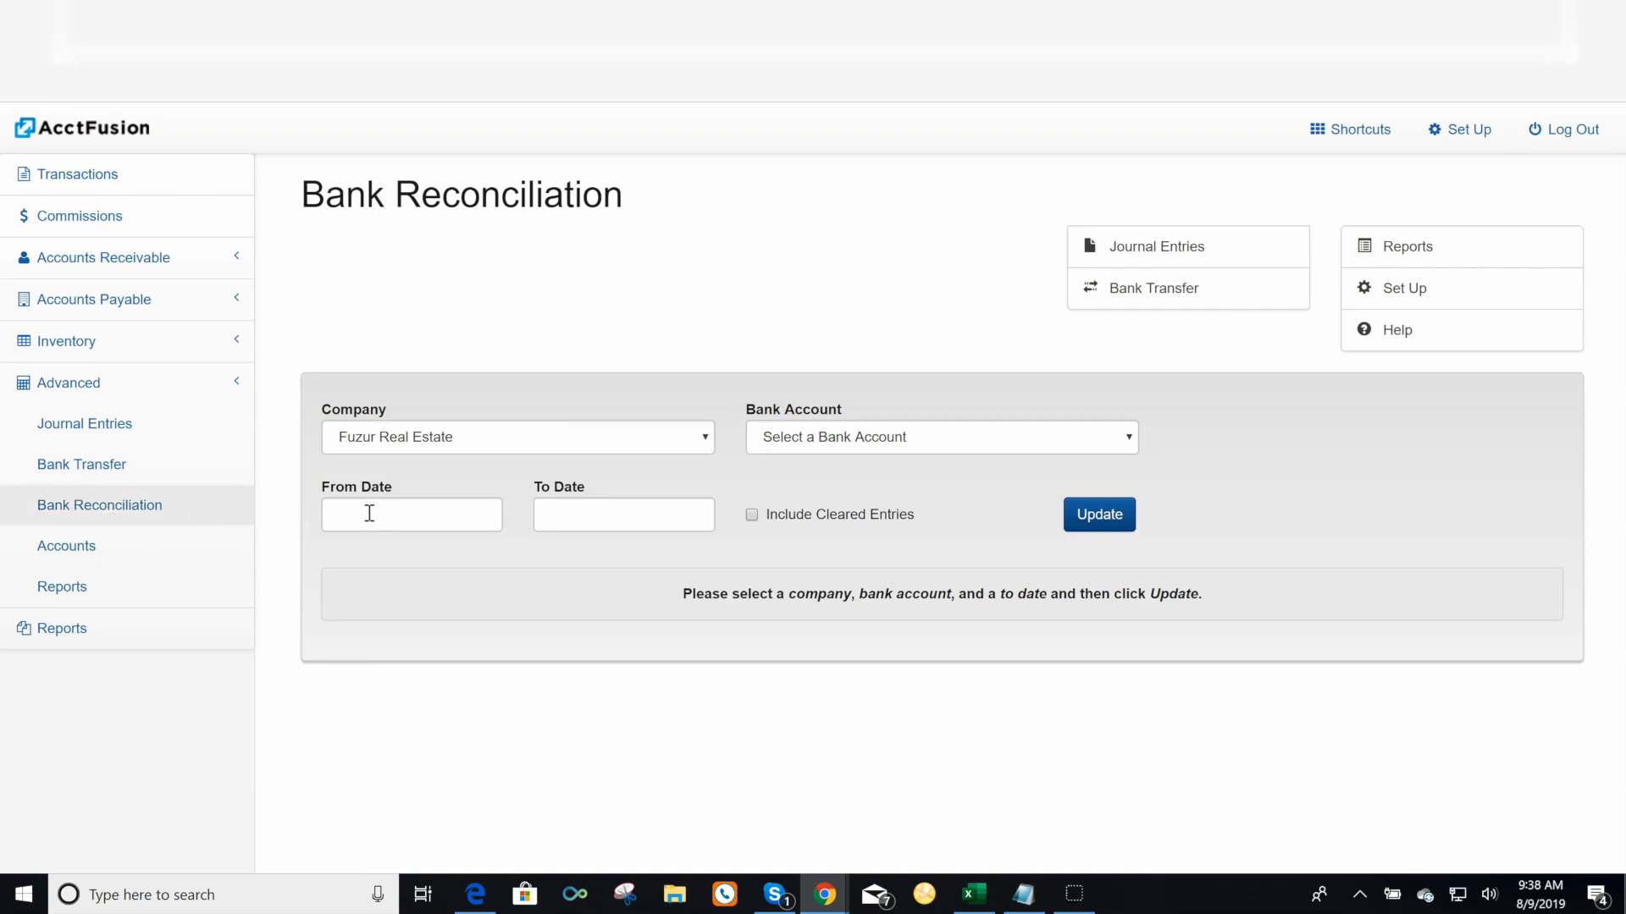
{"action": "left_click", "coordinate": [369, 513]}
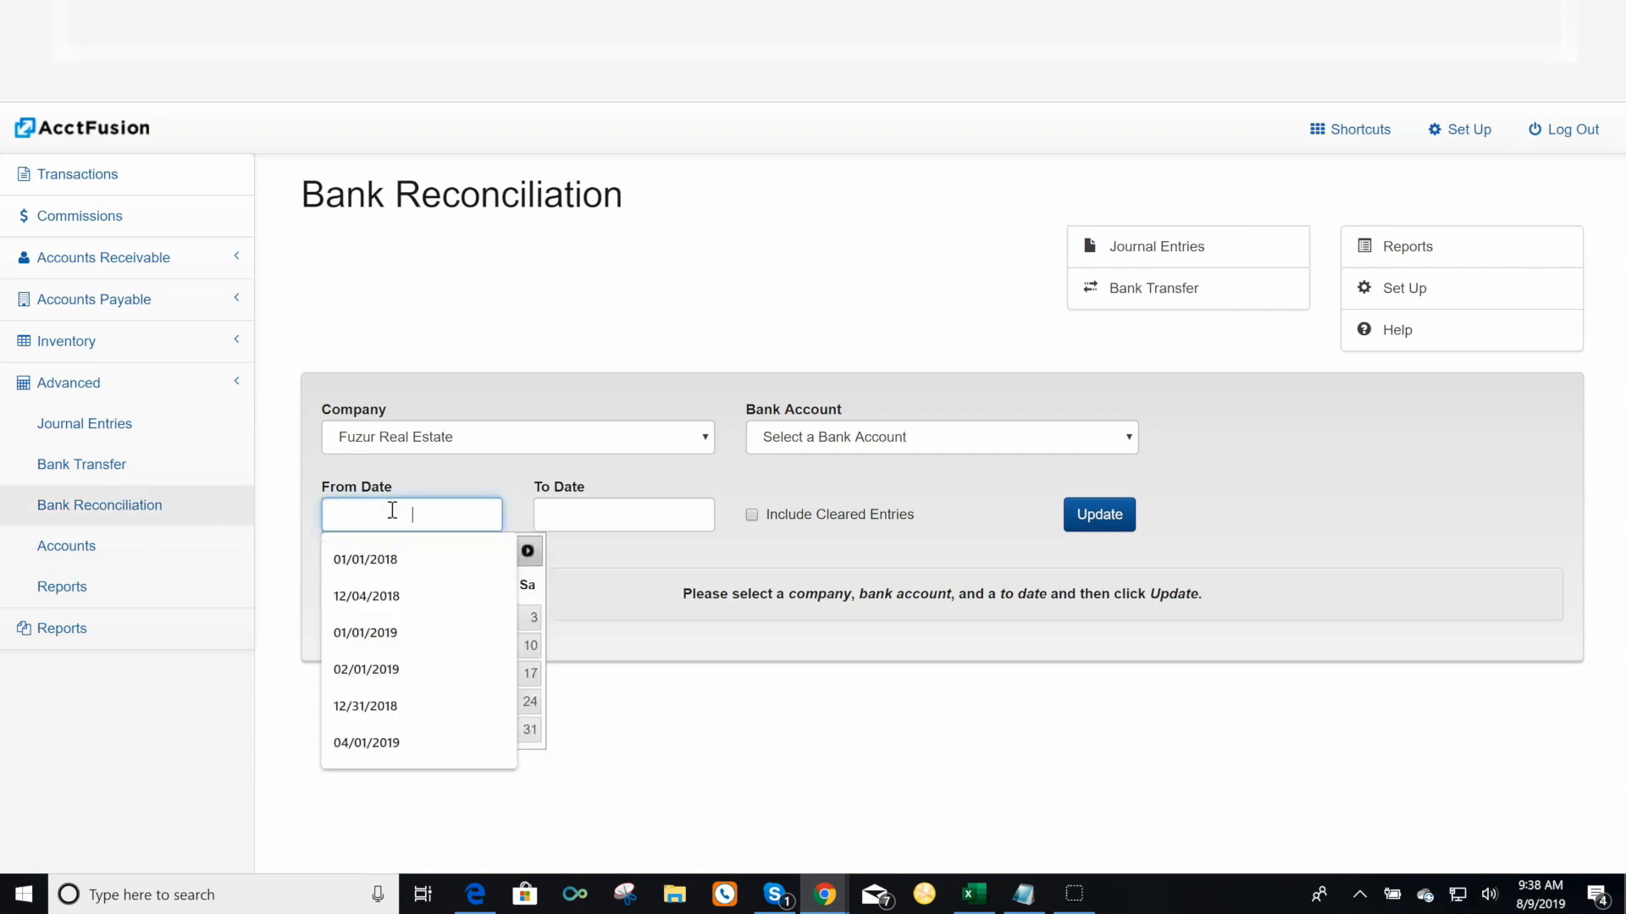
{"action": "left_click", "coordinate": [410, 514]}
{"action": "left_click", "coordinate": [338, 552]}
{"action": "left_click", "coordinate": [338, 551]}
{"action": "left_click", "coordinate": [337, 551]}
{"action": "left_click", "coordinate": [338, 551]}
{"action": "left_click", "coordinate": [337, 551]}
{"action": "left_click", "coordinate": [338, 551]}
{"action": "left_click", "coordinate": [338, 551]}
{"action": "left_click", "coordinate": [406, 617]}
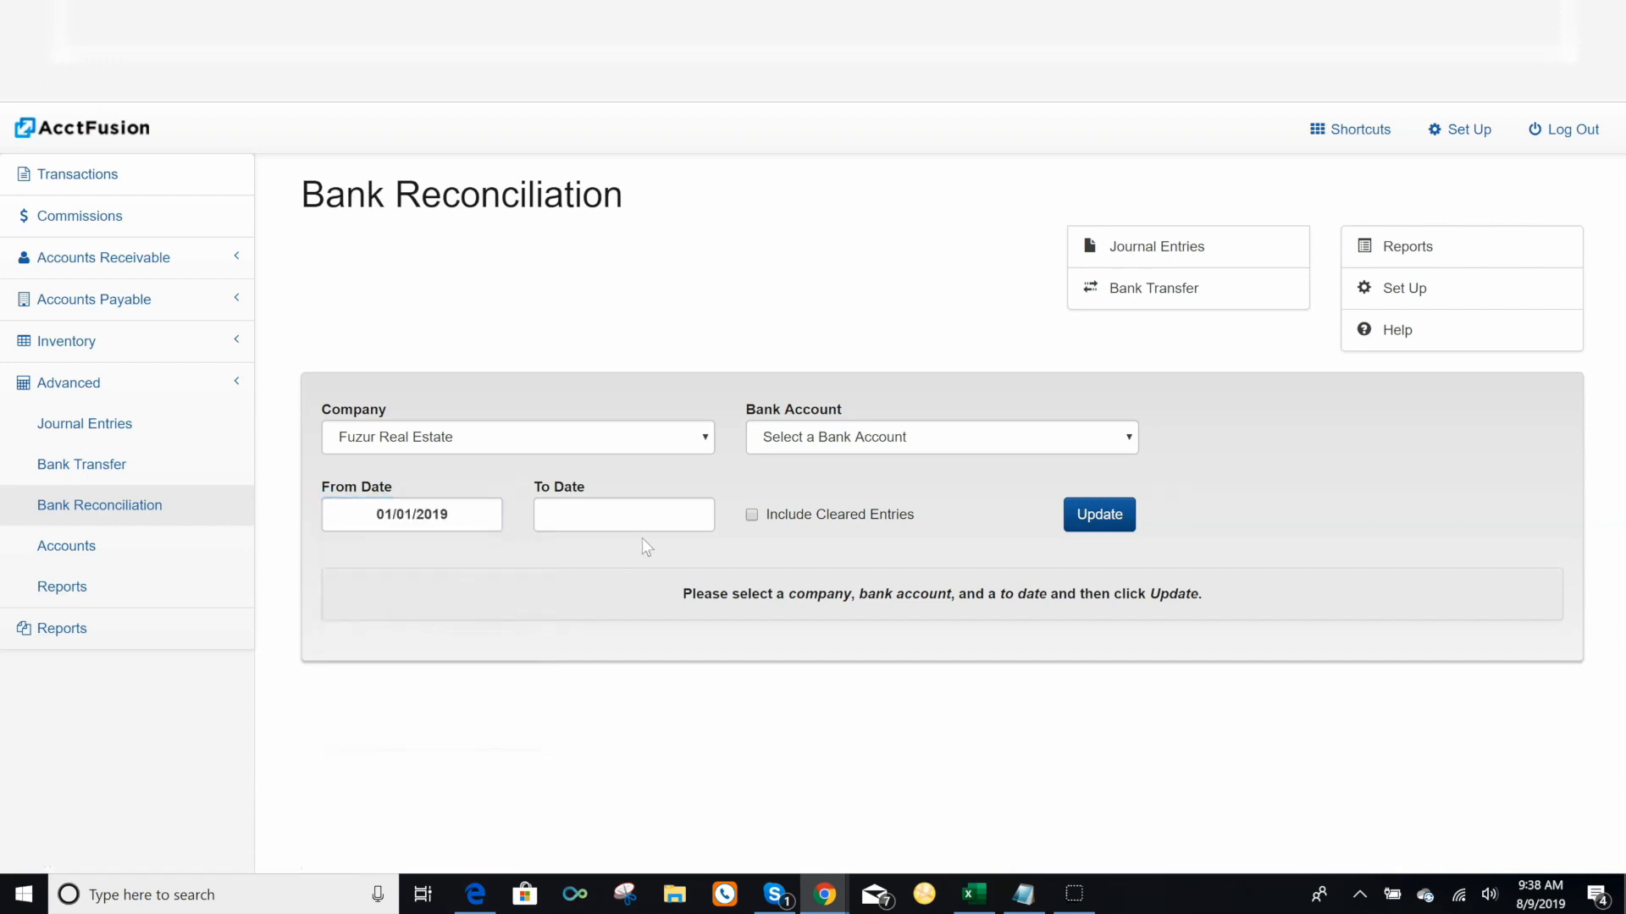
Set the To Date to 08/09/2019 and load the reconciliation entries for 1040 Bank : Commission Trust Account
{"action": "left_click", "coordinate": [615, 520]}
{"action": "left_click", "coordinate": [741, 583]}
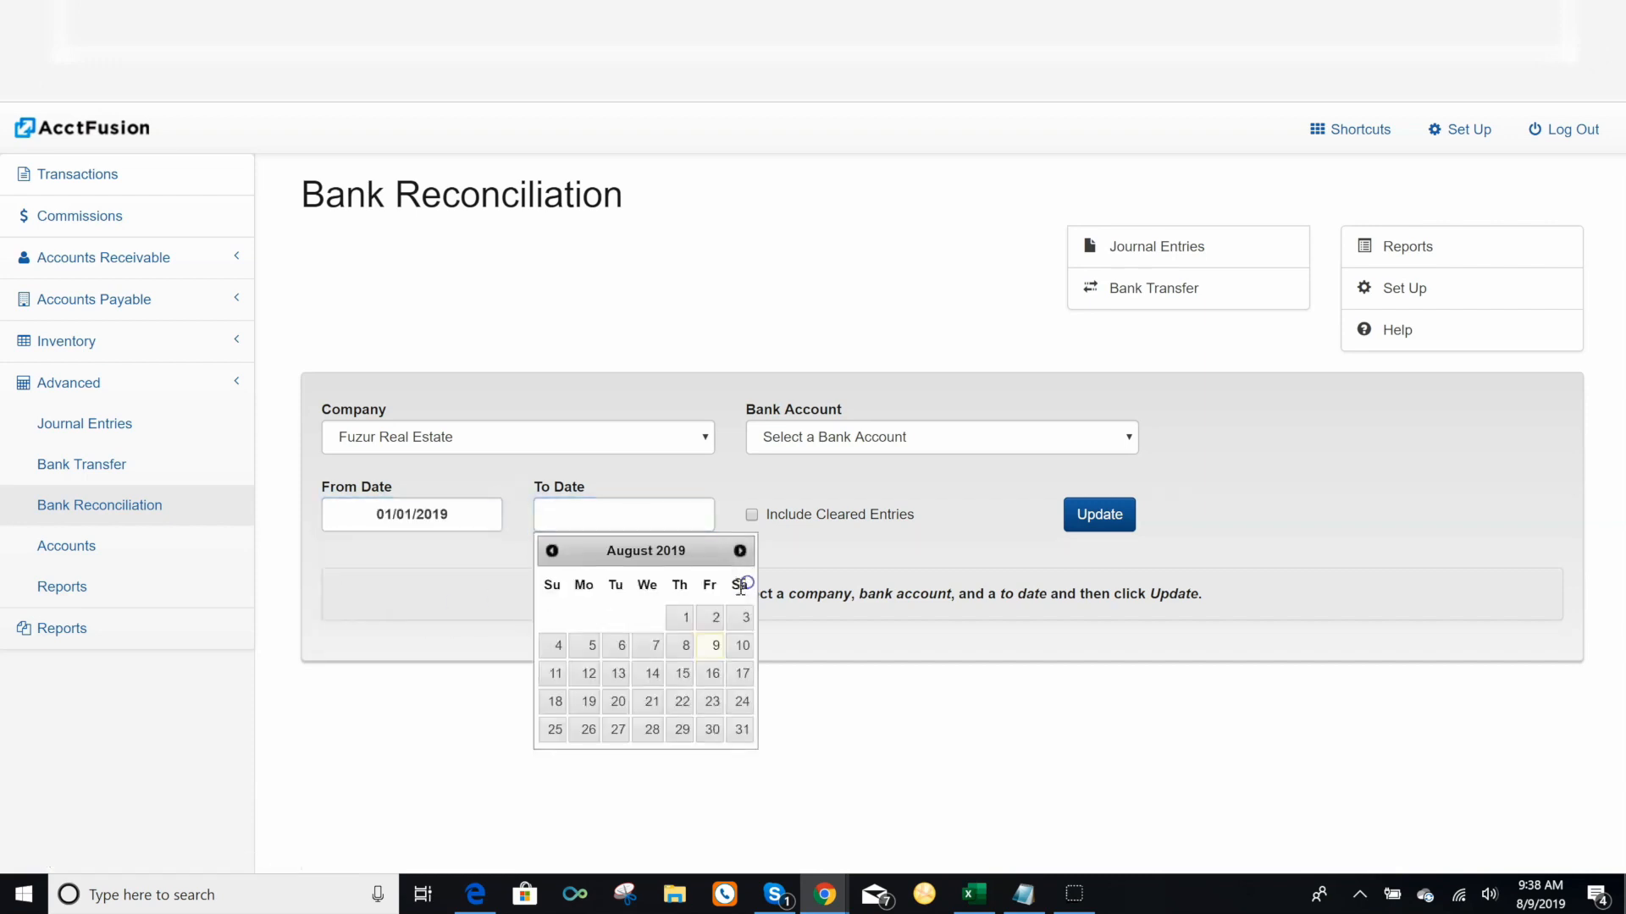
{"action": "left_click", "coordinate": [717, 647]}
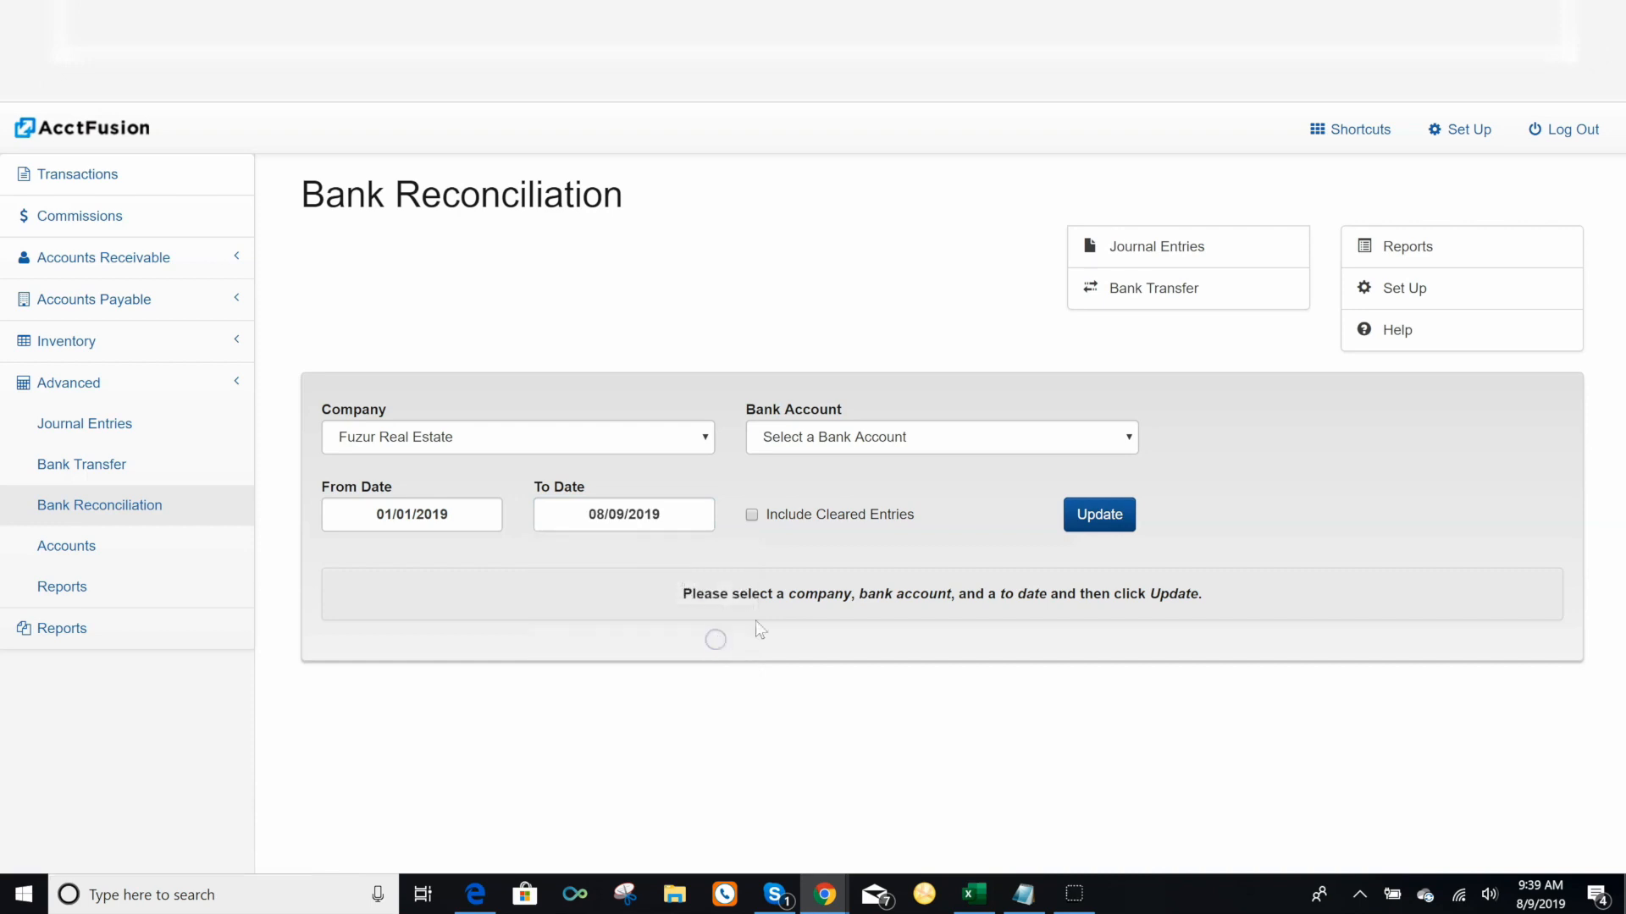
{"action": "left_click", "coordinate": [1100, 529]}
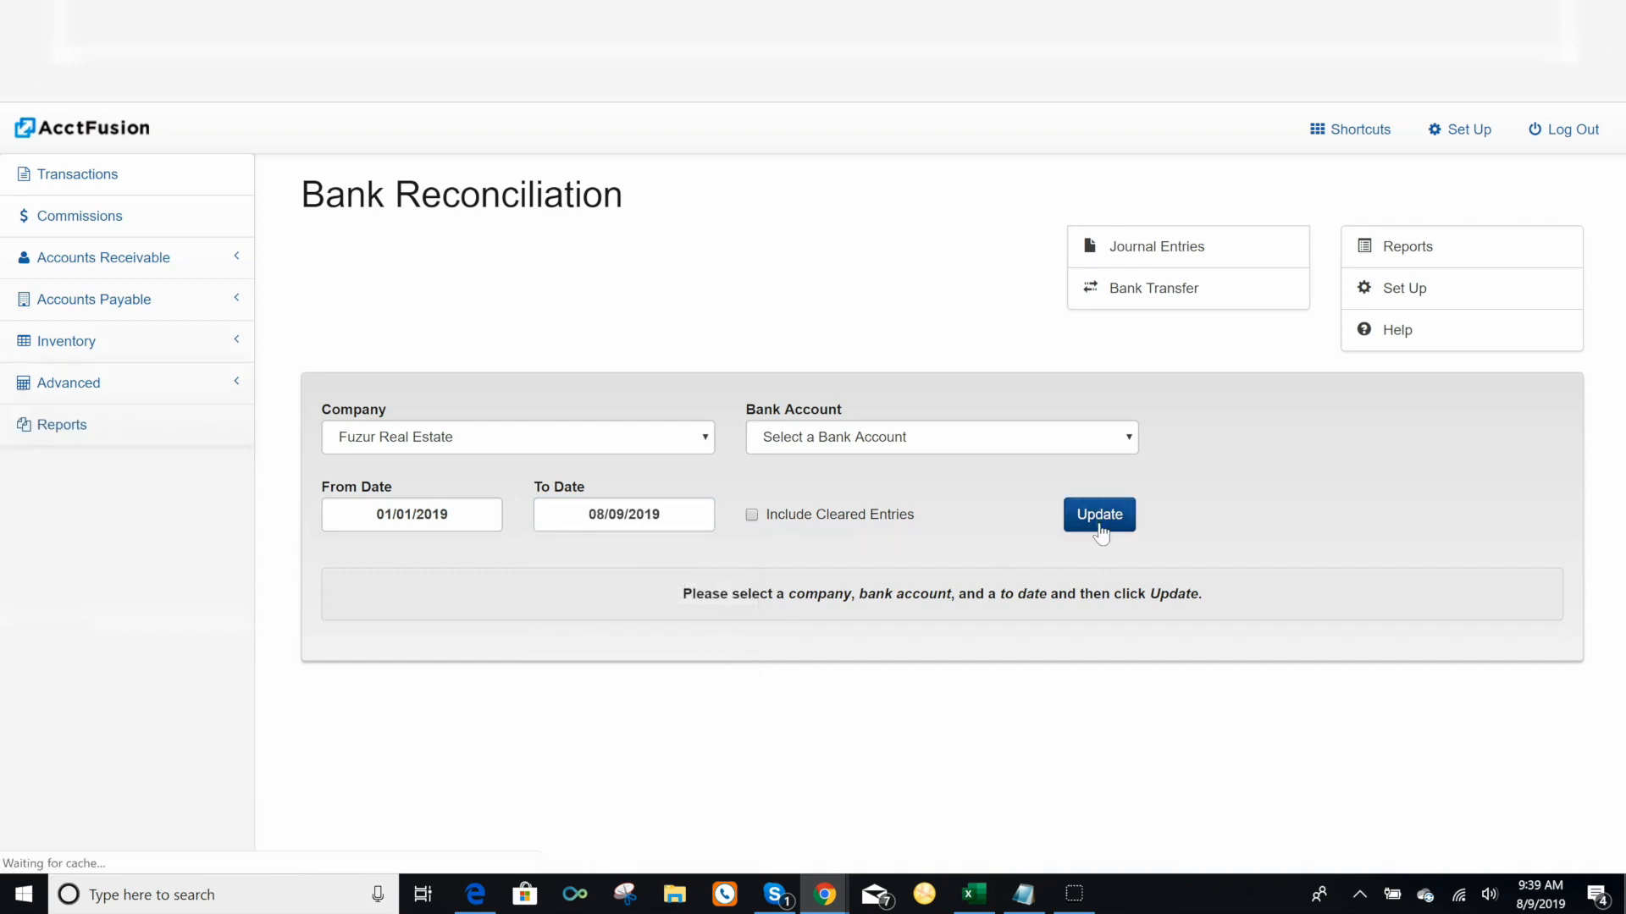
{"action": "left_click", "coordinate": [936, 439]}
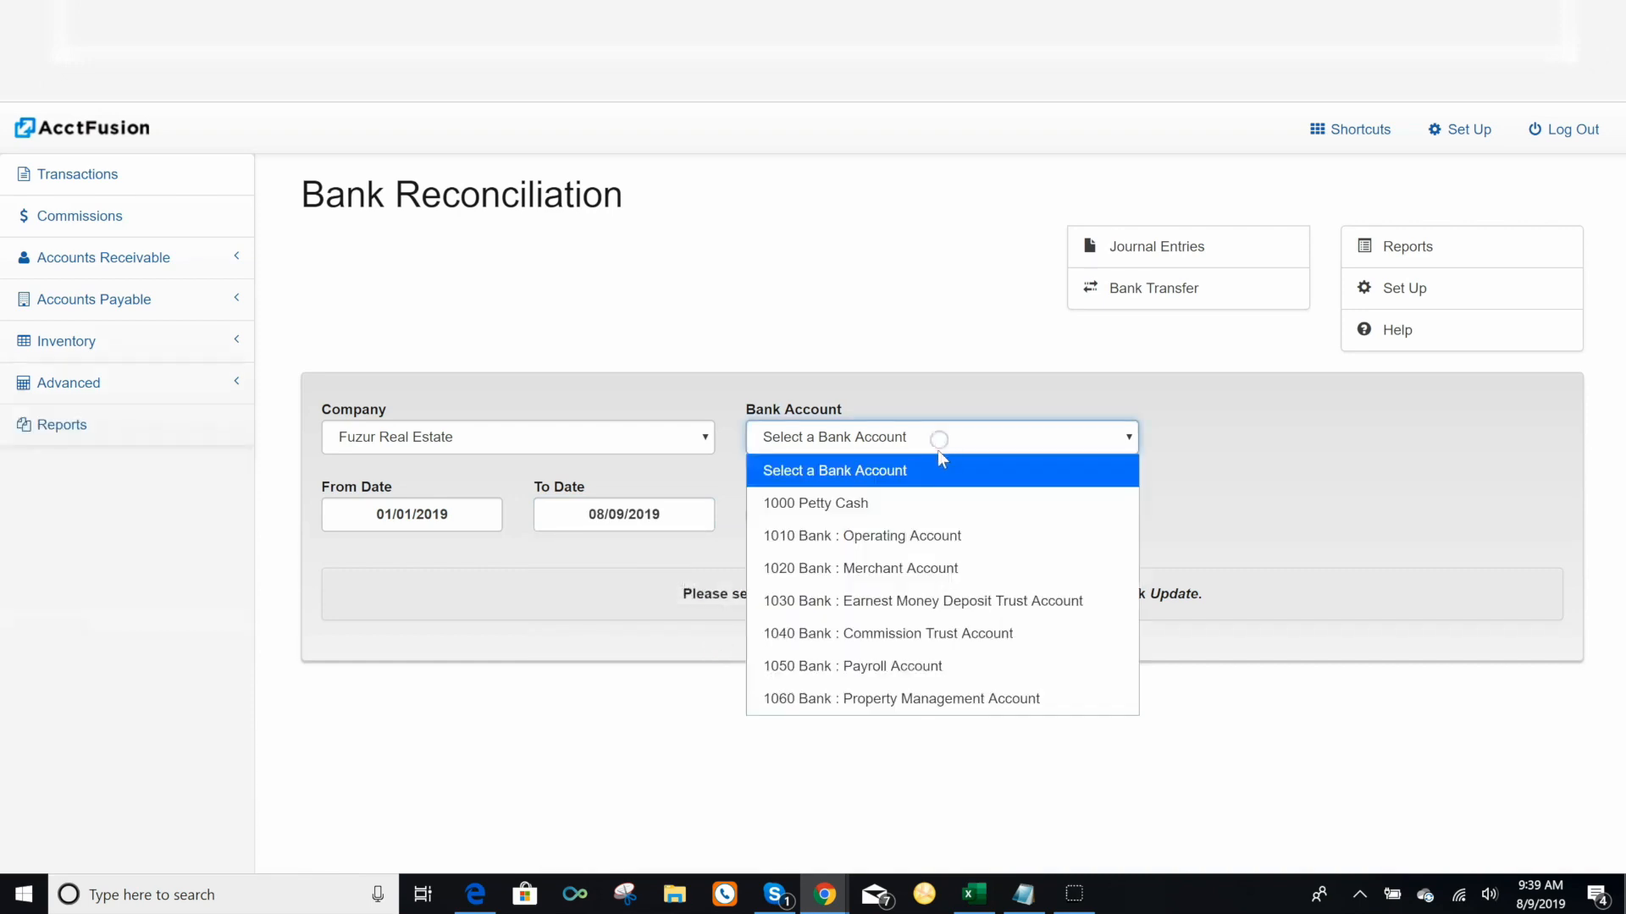
{"action": "left_click", "coordinate": [957, 637]}
{"action": "left_click", "coordinate": [1098, 528]}
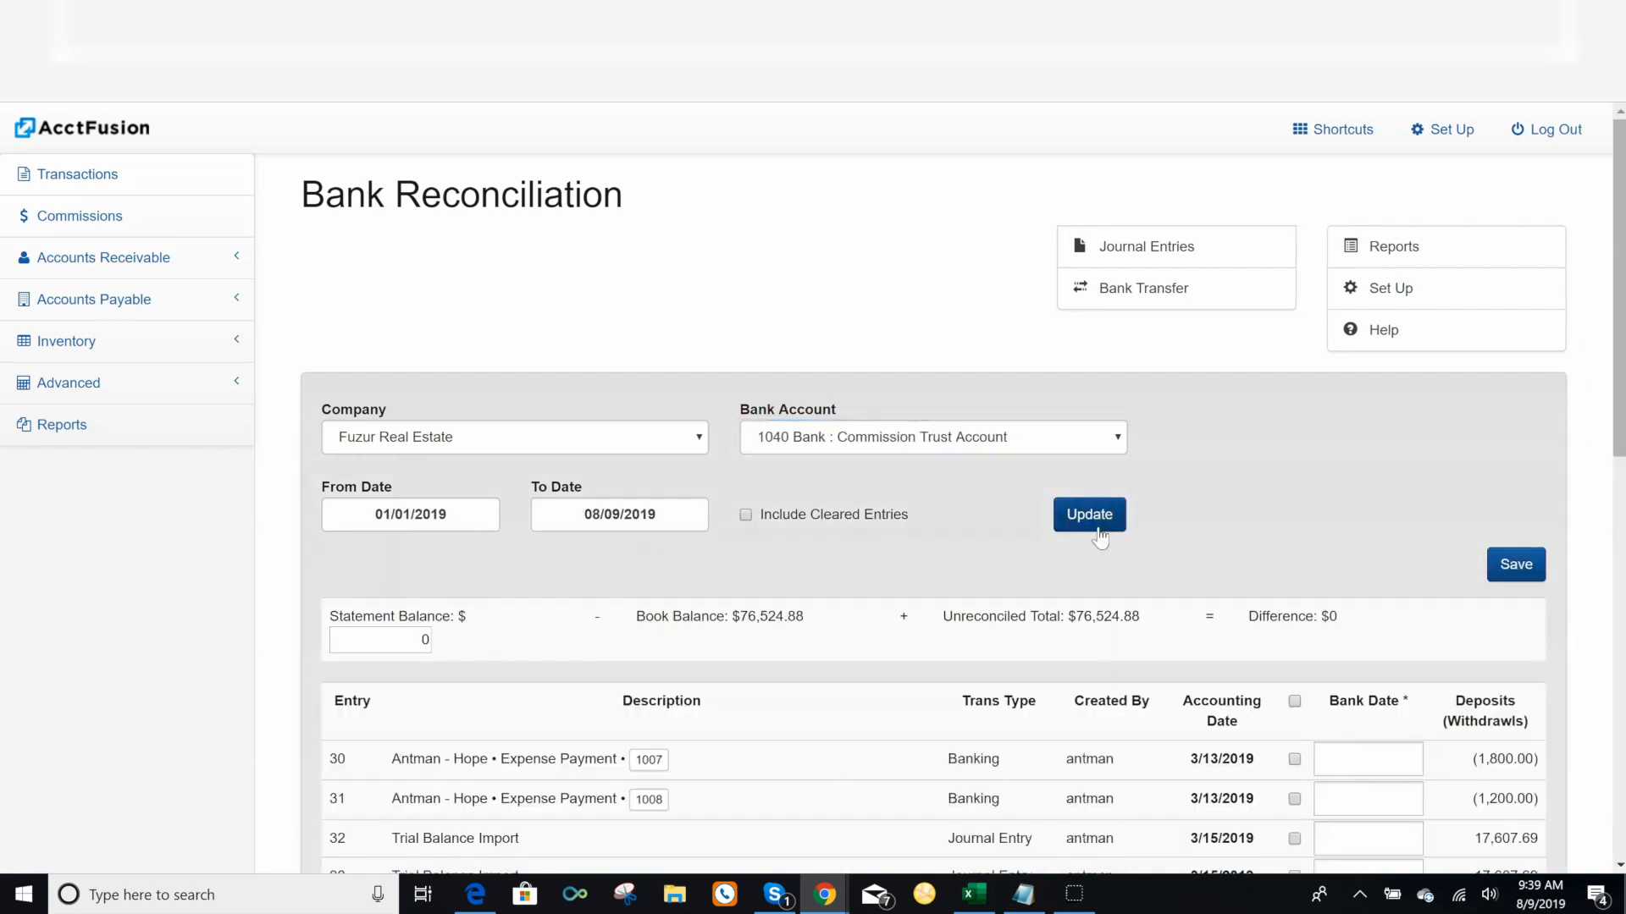
Look through the unreconciled trust account entries and the statement balance and bank date fields without changing them
{"action": "scroll", "coordinate": [923, 525], "scroll_direction": "down", "scroll_amount": 4}
{"action": "scroll", "coordinate": [912, 516], "scroll_direction": "down", "scroll_amount": 4}
{"action": "scroll", "coordinate": [912, 515], "scroll_direction": "up", "scroll_amount": 4}
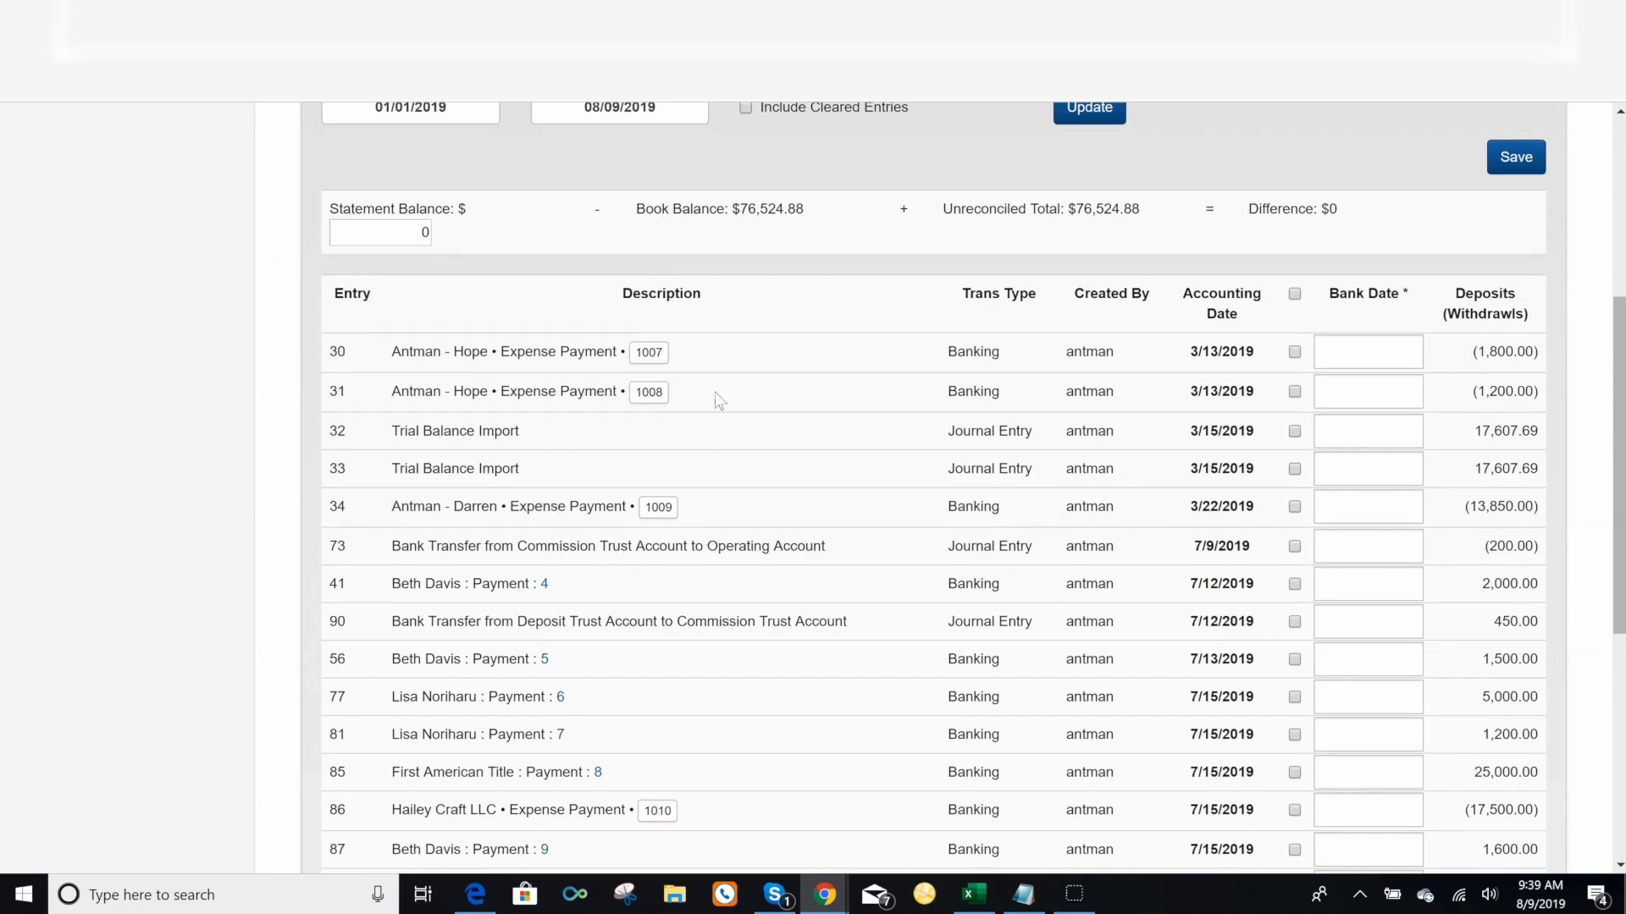
{"action": "scroll", "coordinate": [595, 383], "scroll_direction": "up", "scroll_amount": 1}
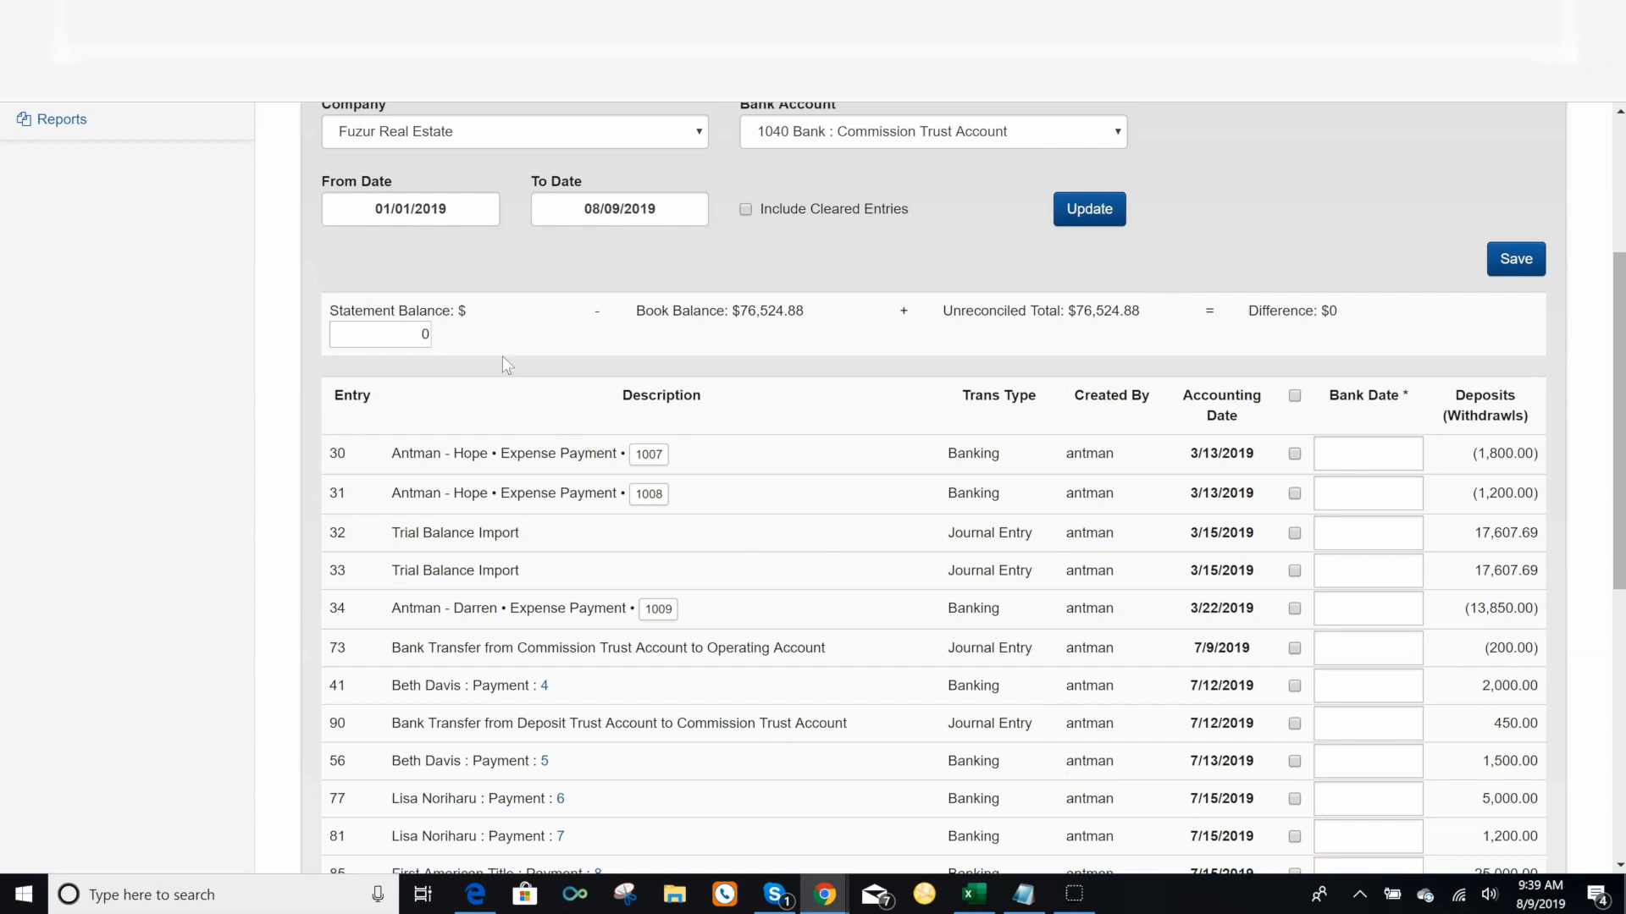
{"action": "left_click_drag", "start_coordinate": [379, 334], "coordinate": [517, 314]}
{"action": "left_click", "coordinate": [1352, 460]}
{"action": "left_click", "coordinate": [1377, 462]}
{"action": "scroll", "coordinate": [1204, 495], "scroll_direction": "up", "scroll_amount": 4}
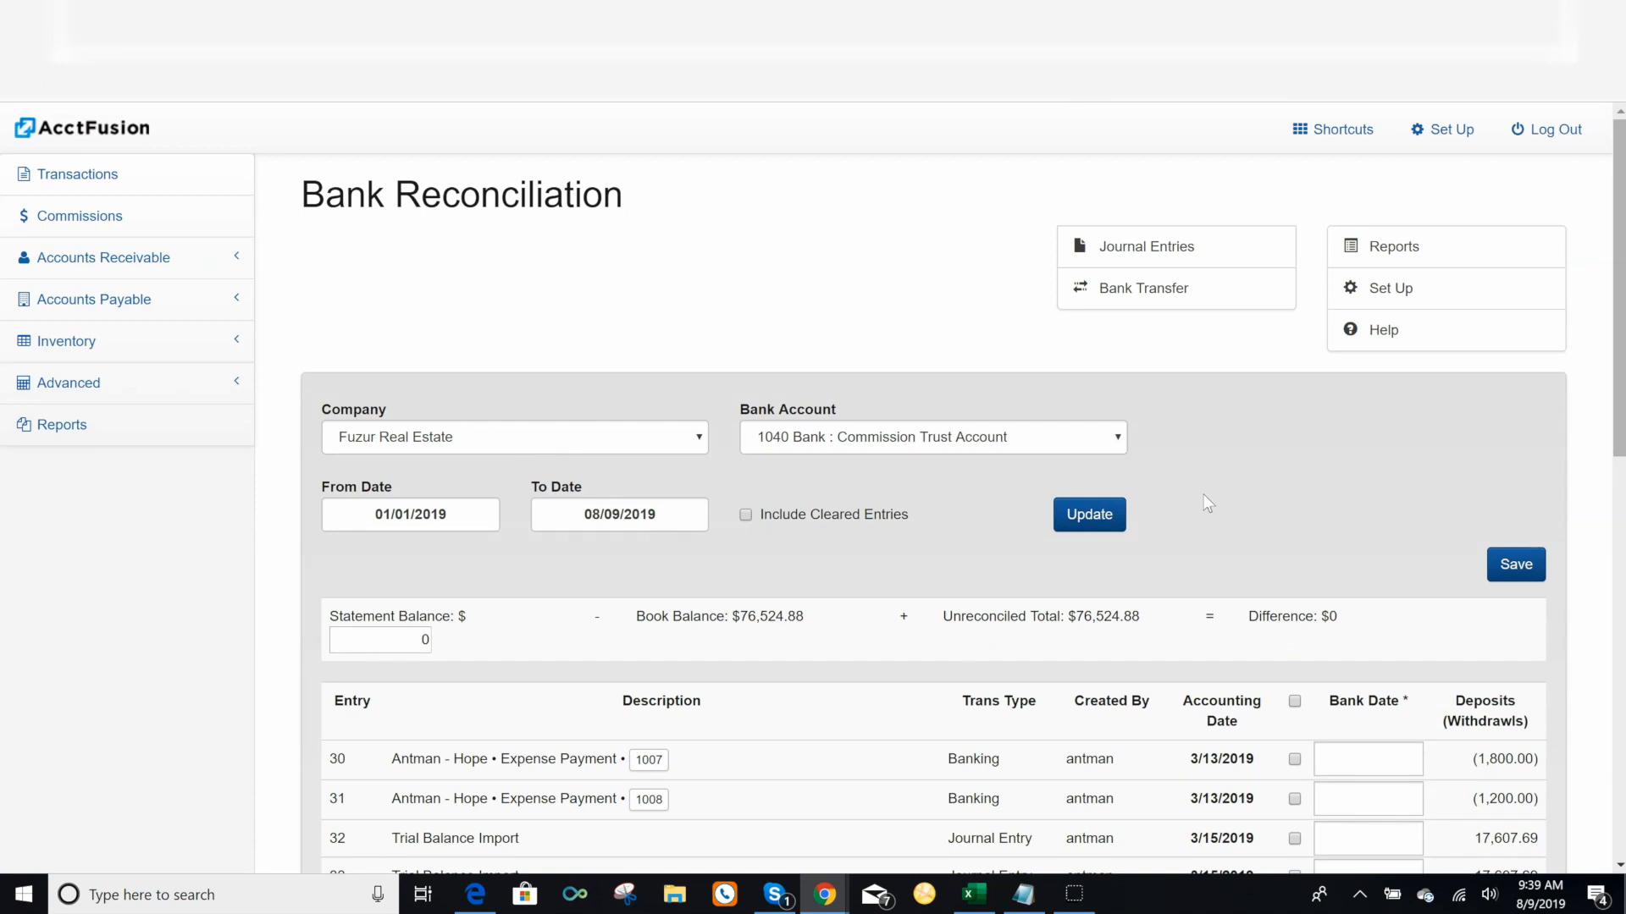
Open the reports overview and examine its income, balance sheet, cash flow, sales, expense and profit summaries
{"action": "left_click", "coordinate": [98, 385]}
{"action": "left_click", "coordinate": [64, 628]}
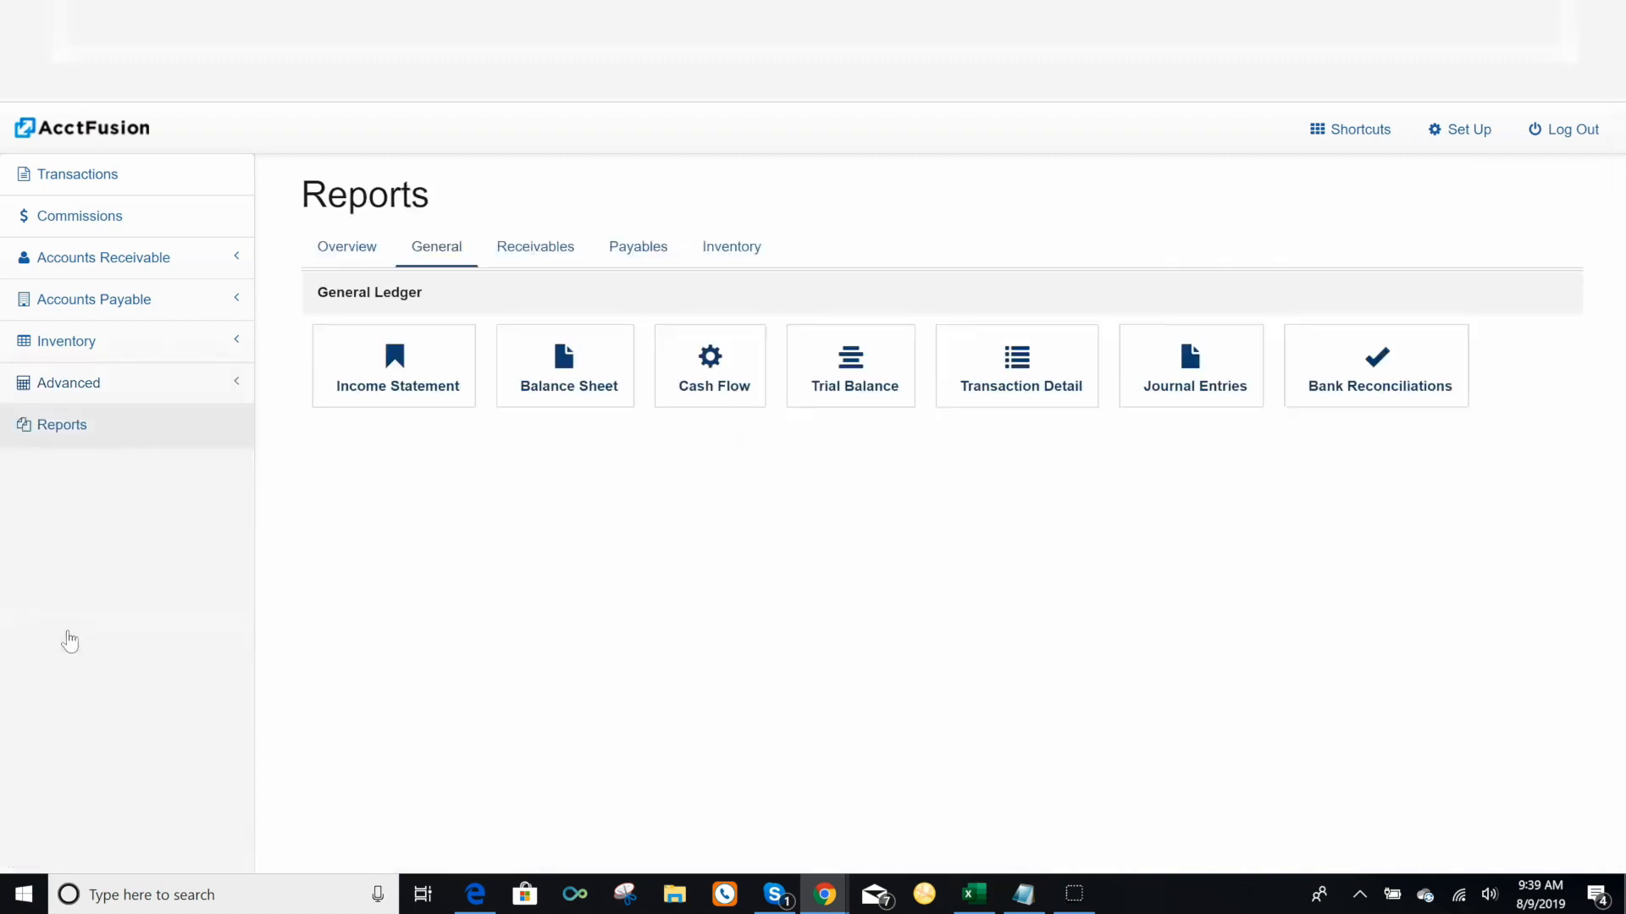
{"action": "left_click", "coordinate": [332, 252]}
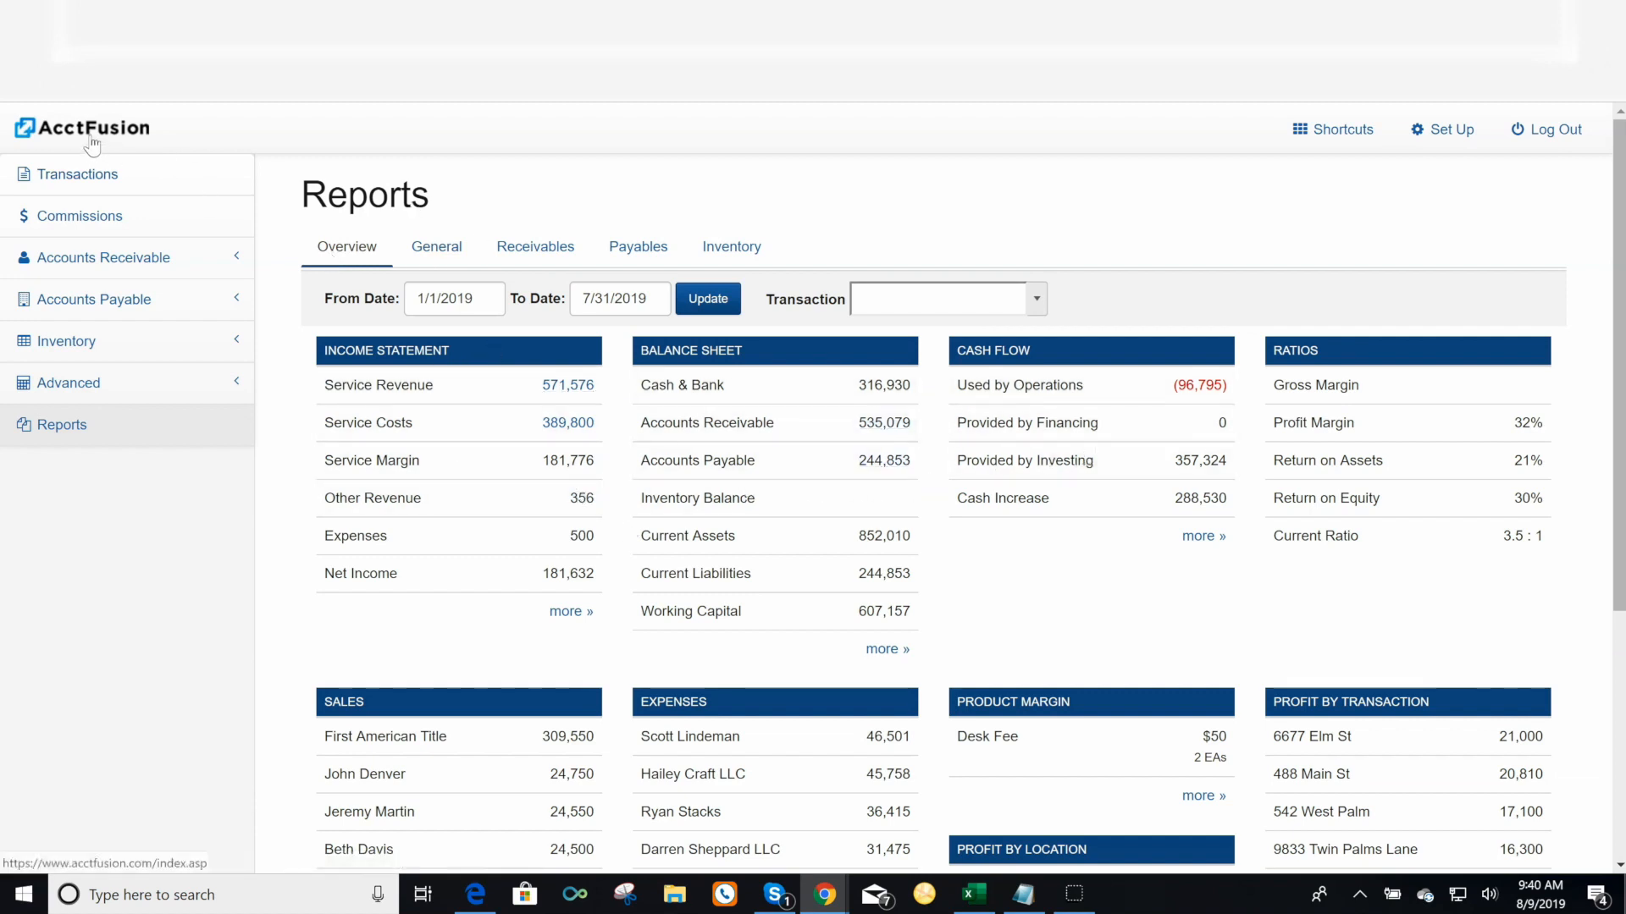
{"action": "scroll", "coordinate": [947, 461], "scroll_direction": "down", "scroll_amount": 3}
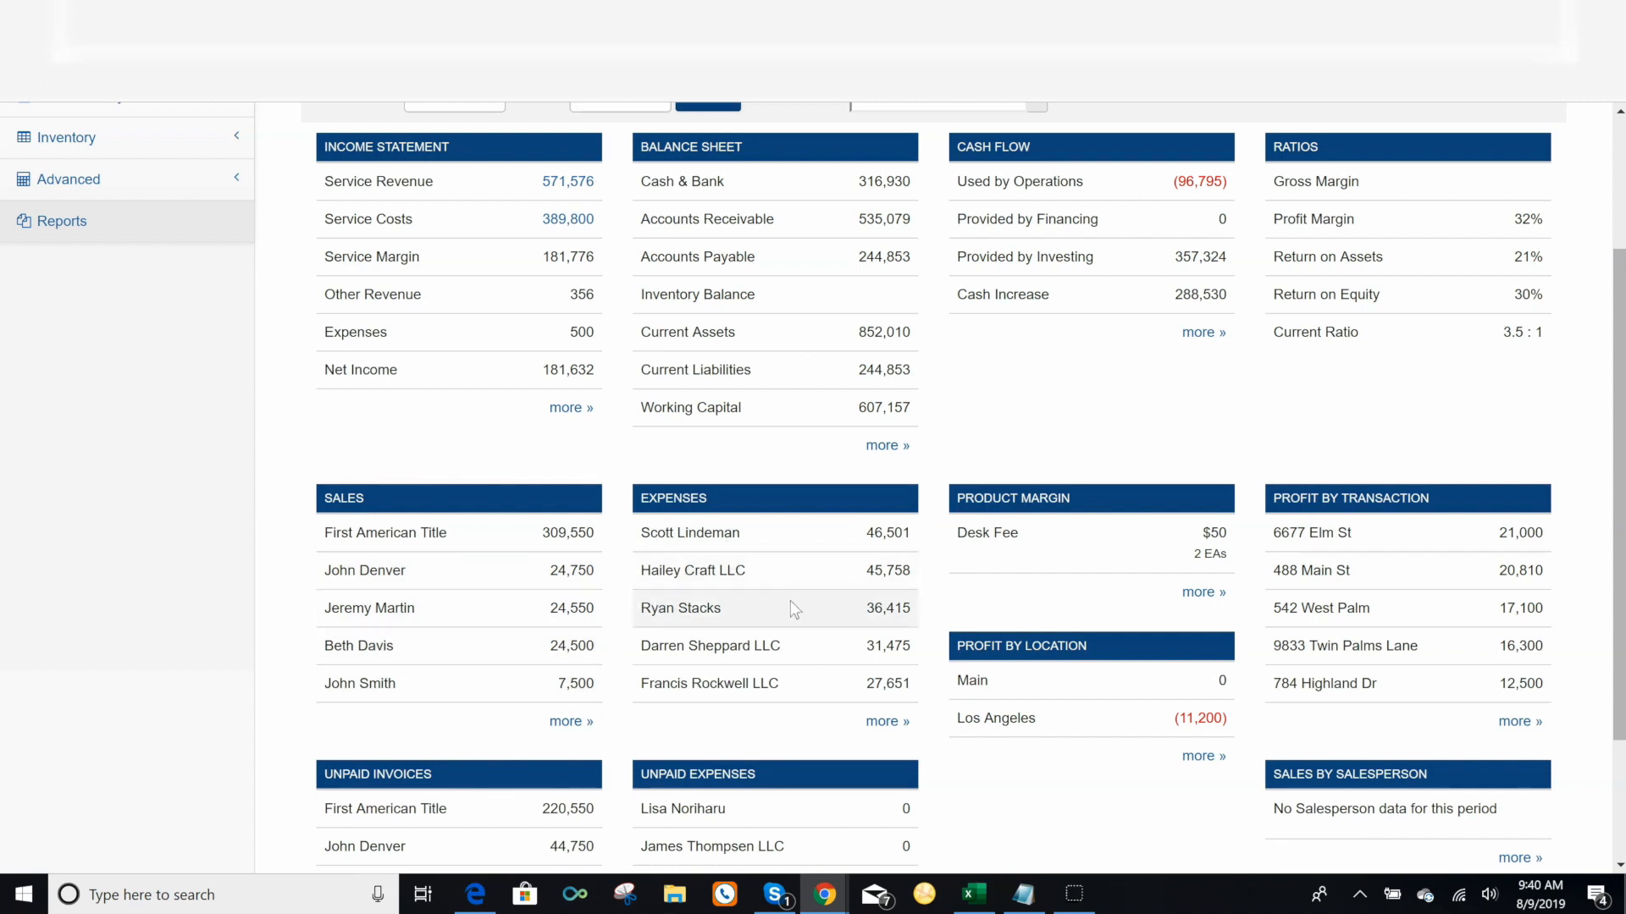
{"action": "scroll", "coordinate": [791, 606], "scroll_direction": "down", "scroll_amount": 3}
{"action": "scroll", "coordinate": [791, 606], "scroll_direction": "up", "scroll_amount": 6}
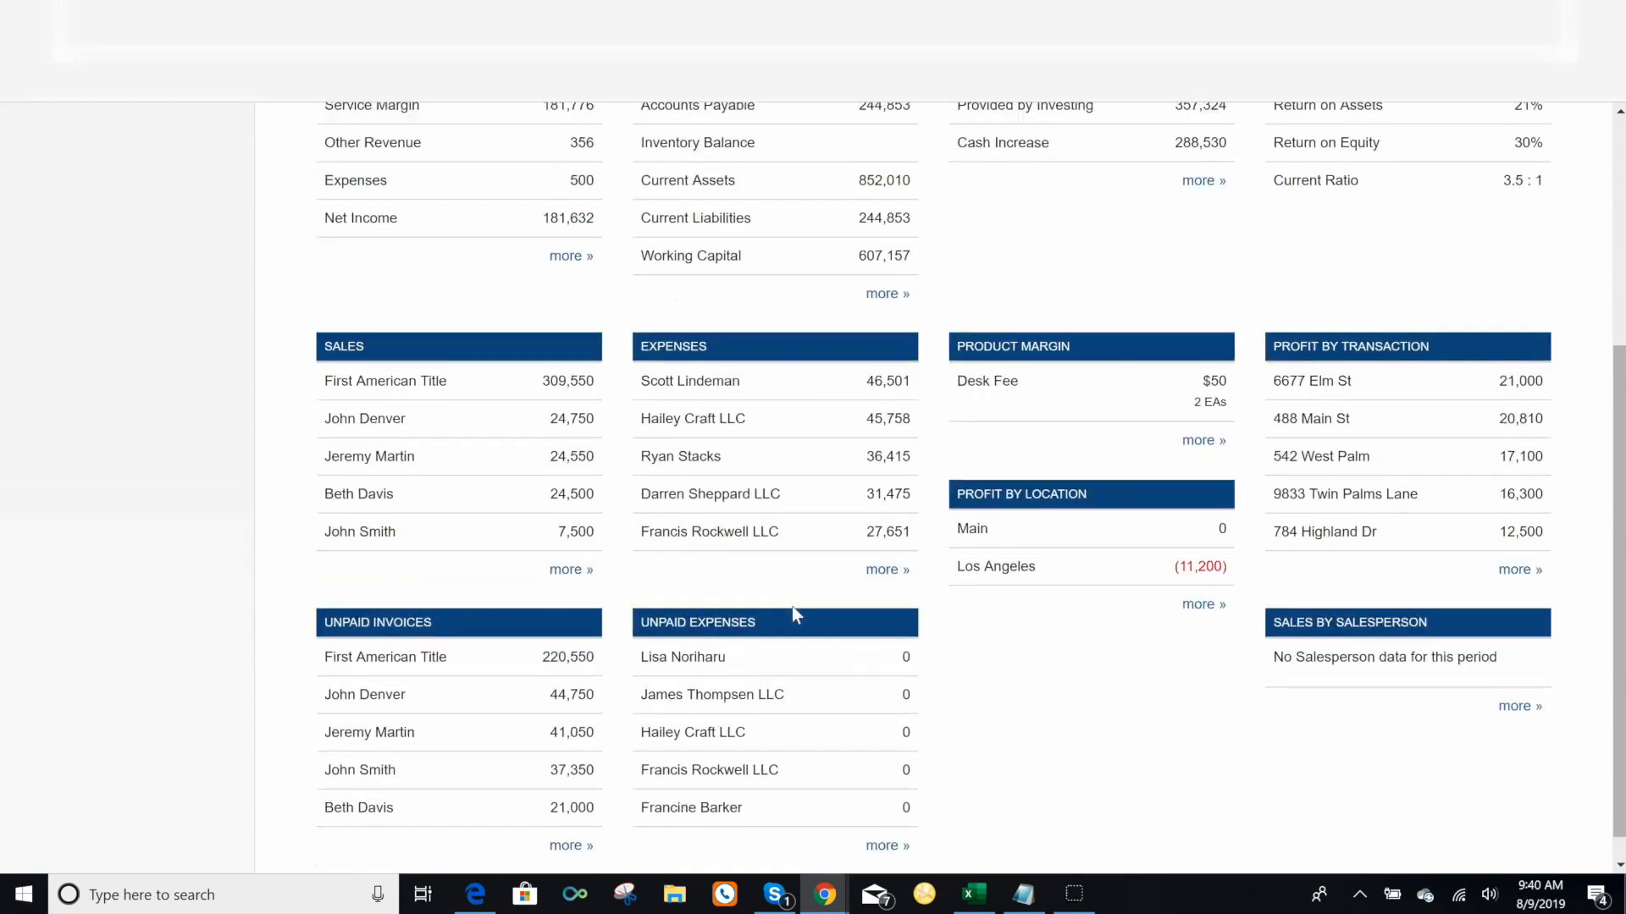
Browse the General and Payables report categories, and open the Payments Made report
{"action": "left_click", "coordinate": [446, 254]}
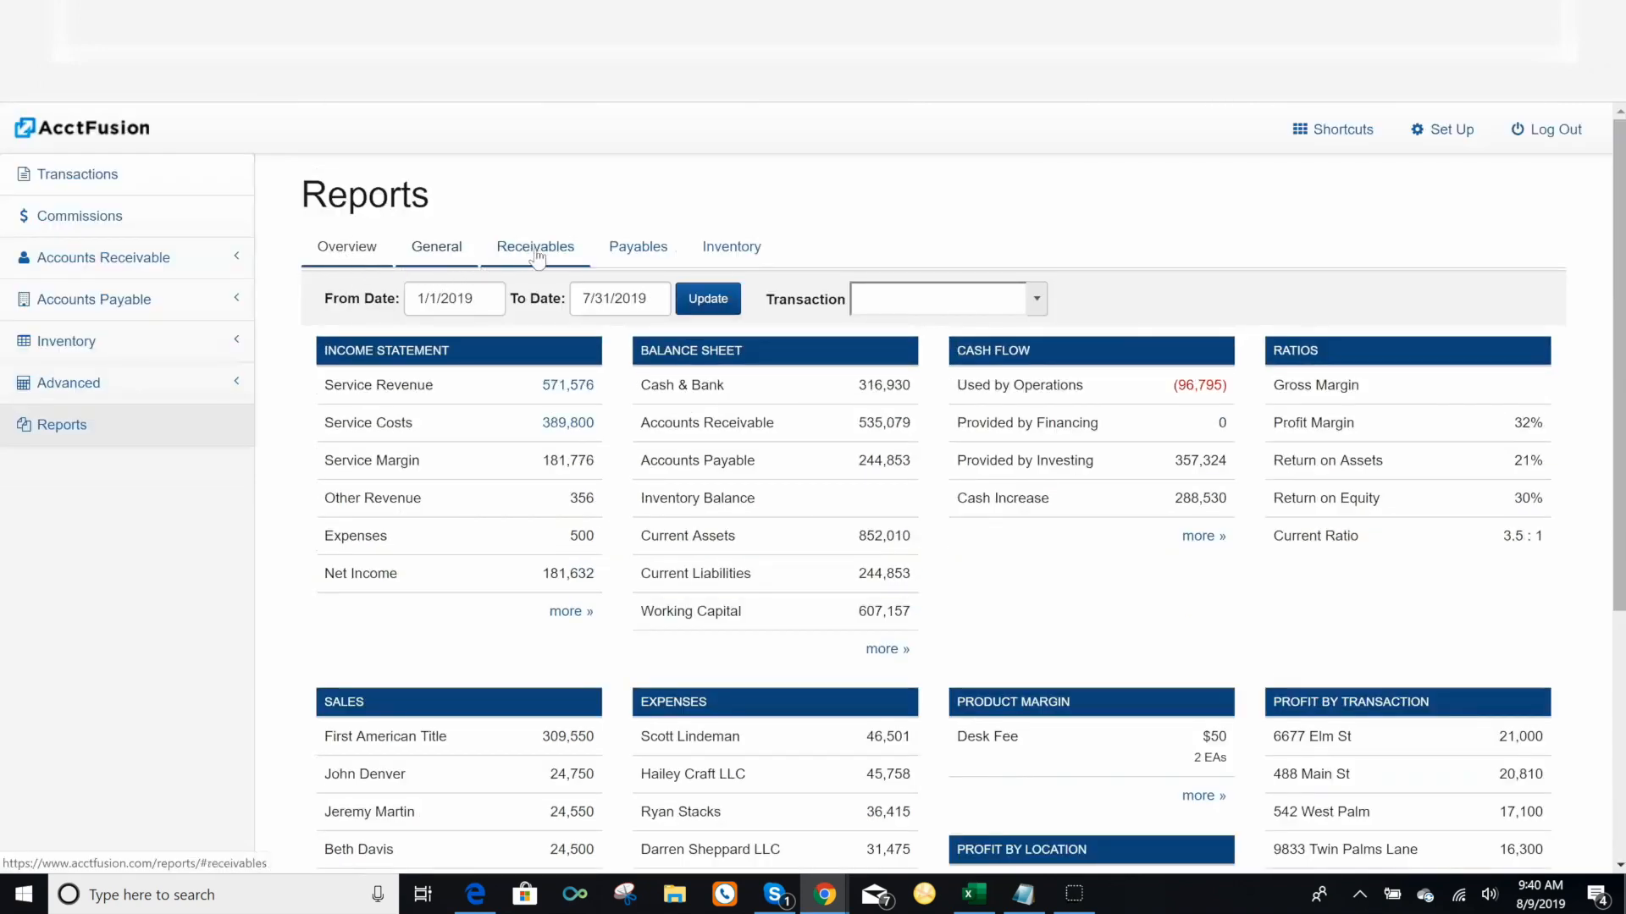
{"action": "left_click", "coordinate": [627, 254]}
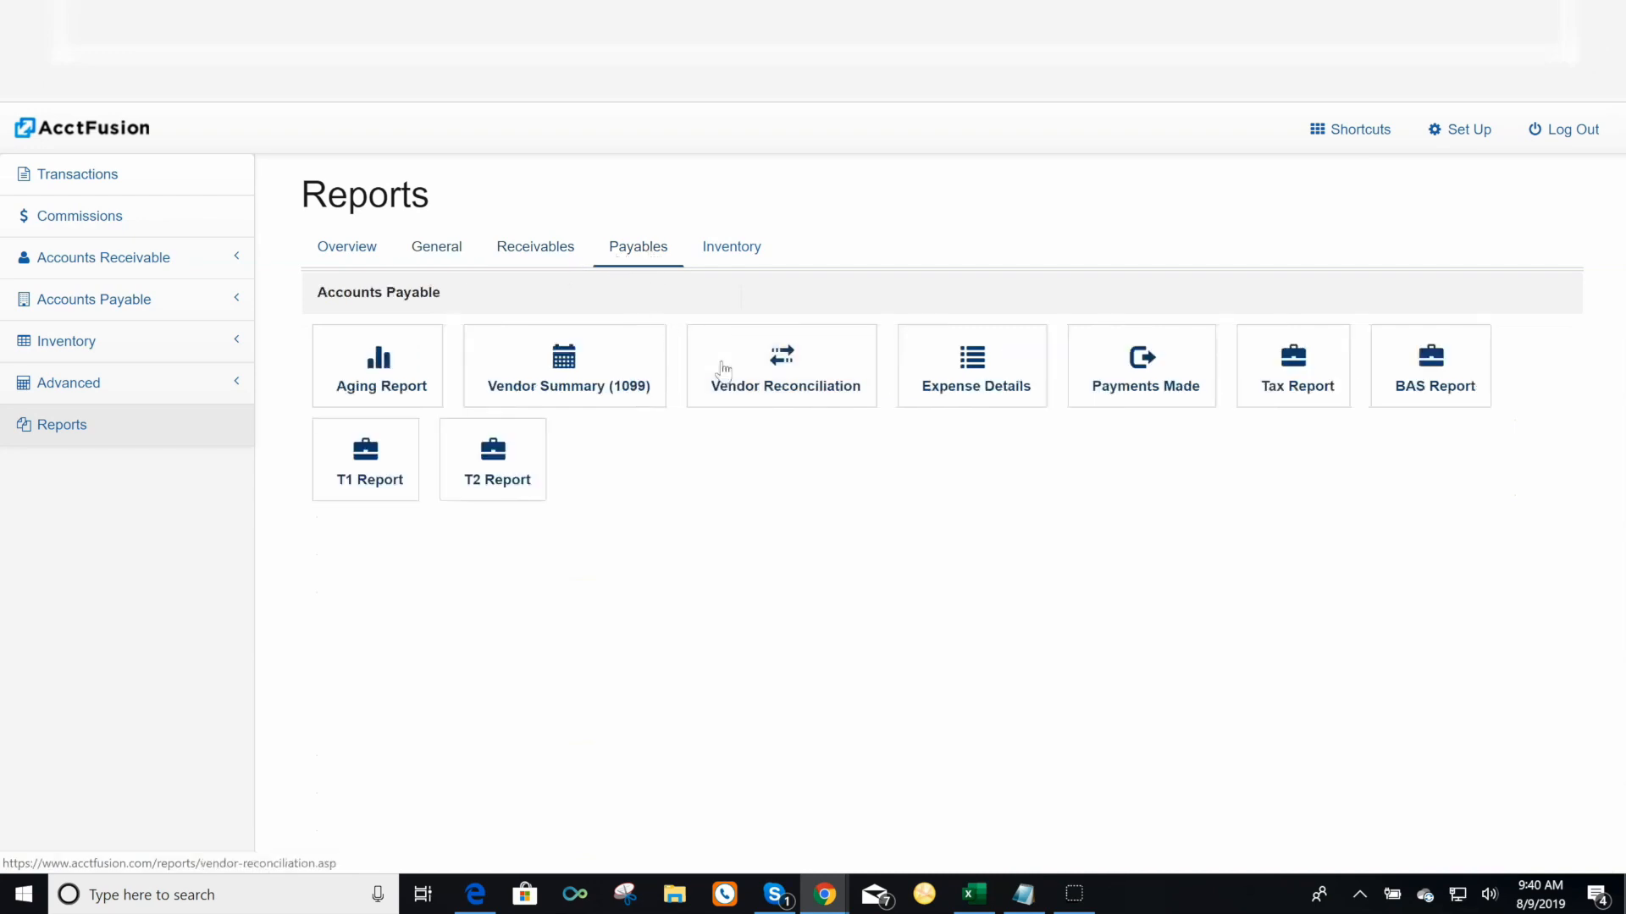
{"action": "left_click", "coordinate": [1131, 364]}
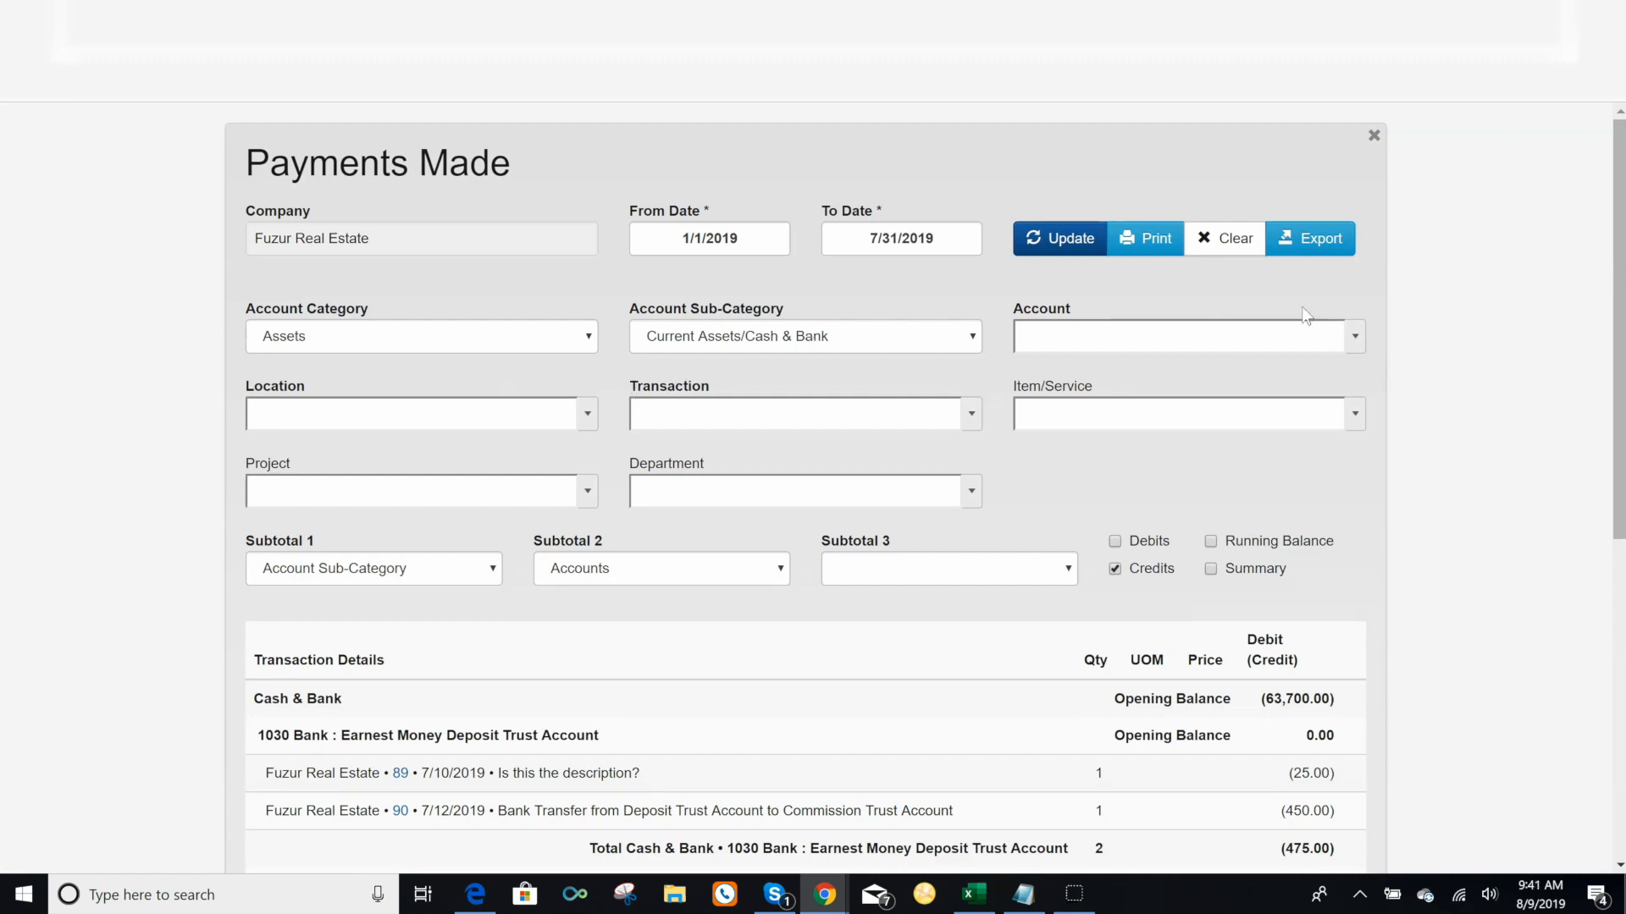
Run the Payments Made report for account 4000 Commissions Income and review the listed transactions down to the total
{"action": "left_click", "coordinate": [1353, 343]}
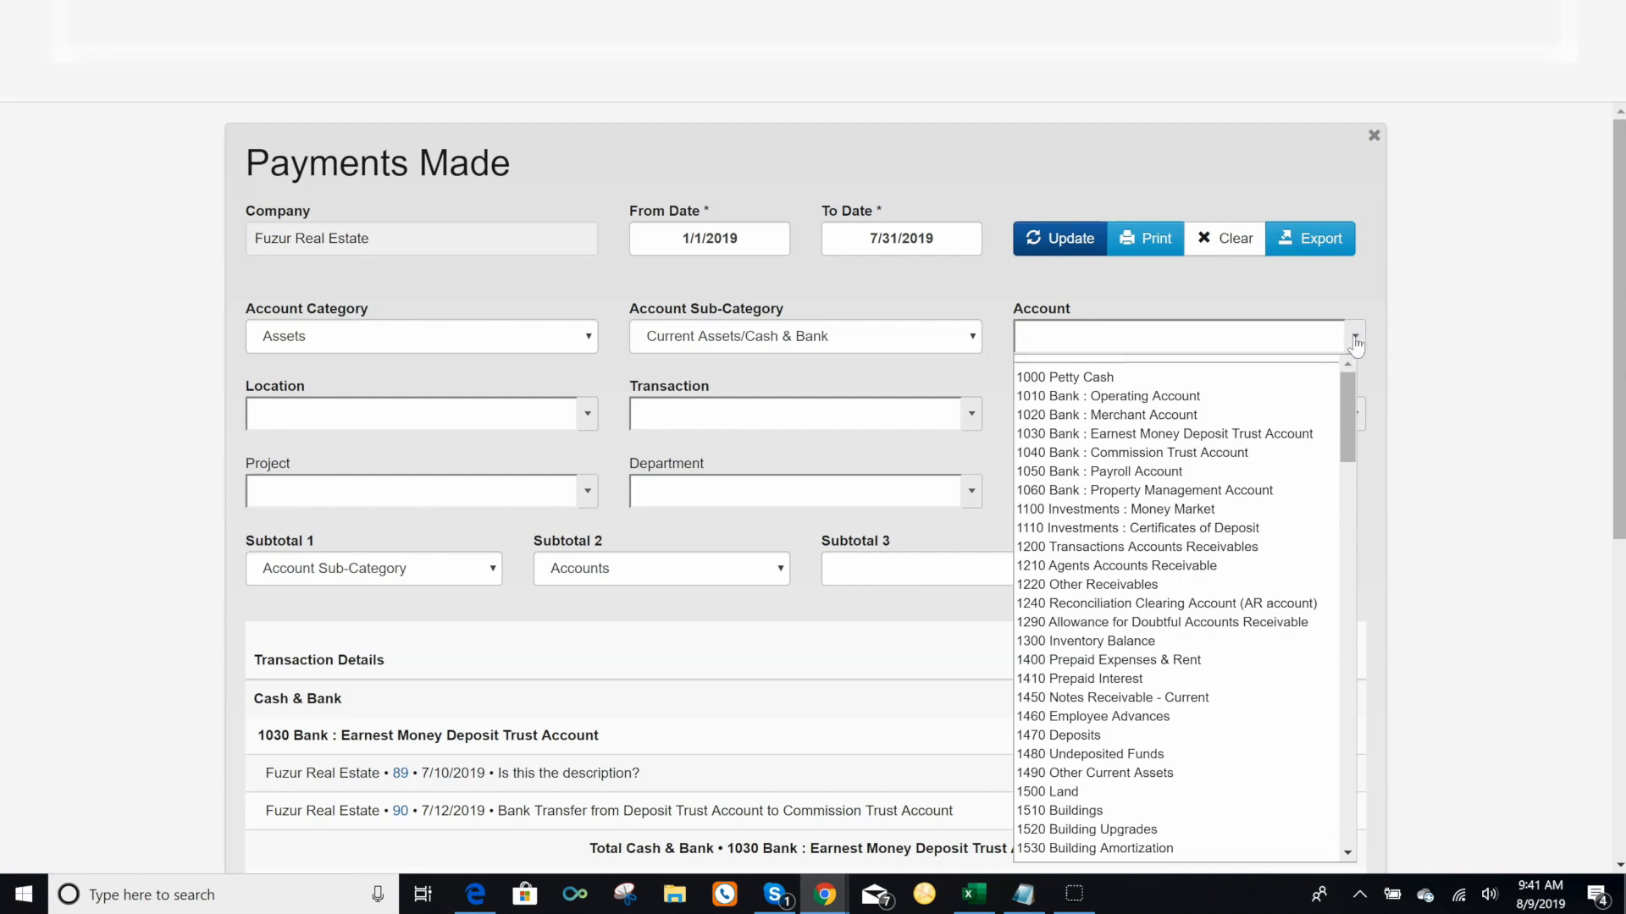
{"action": "scroll", "coordinate": [1257, 441], "scroll_direction": "down", "scroll_amount": 10}
{"action": "left_click", "coordinate": [1257, 441]}
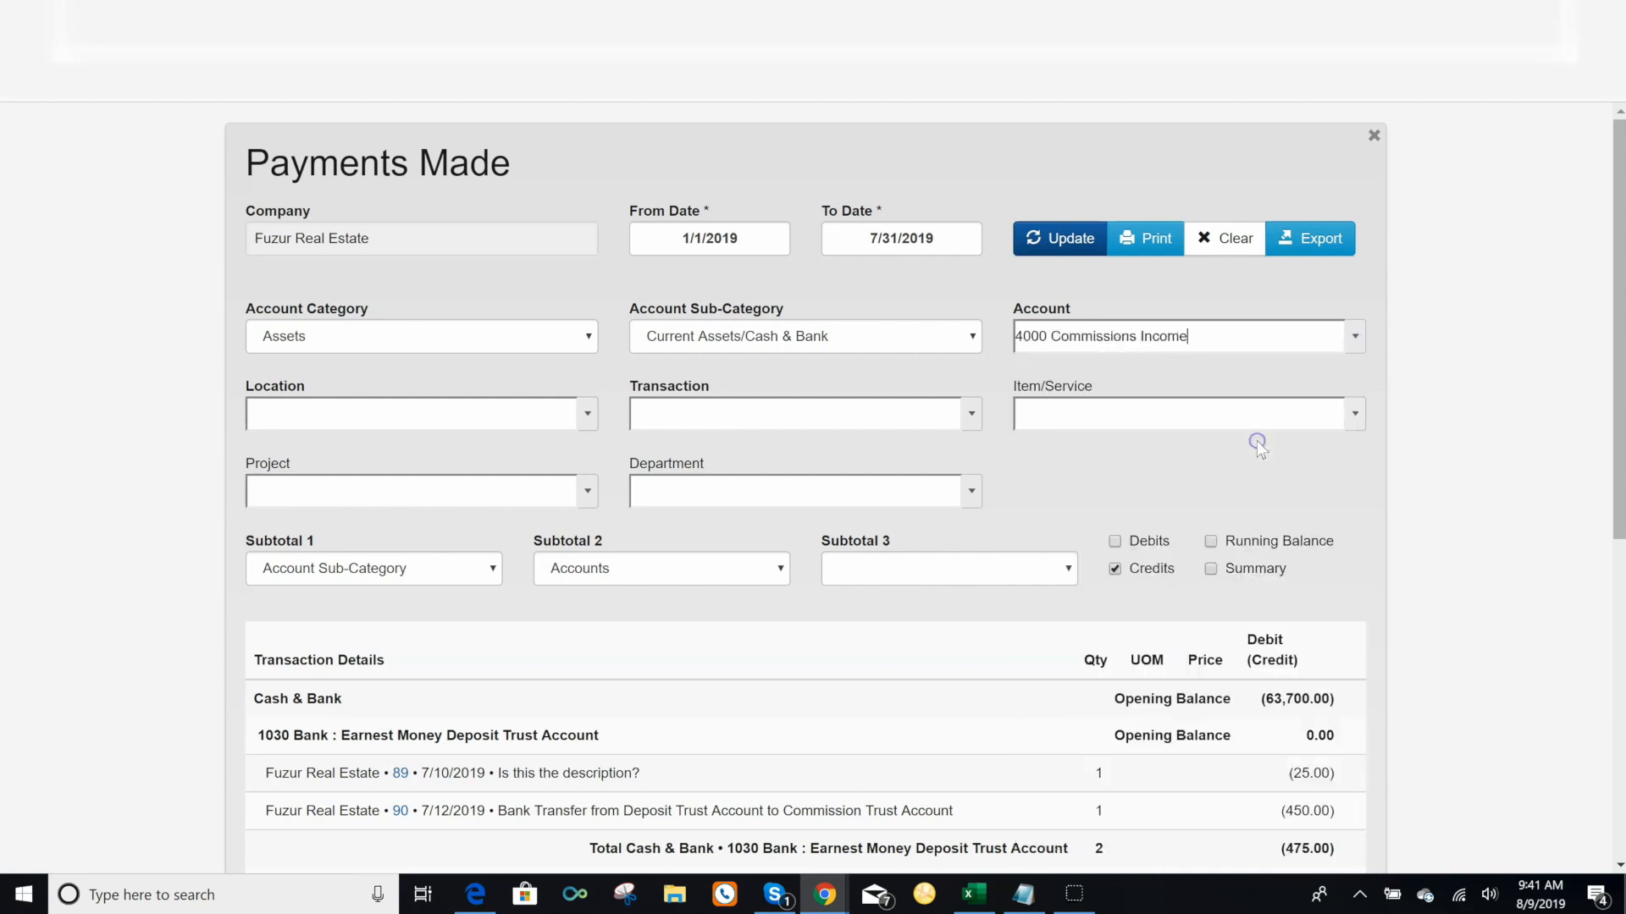
{"action": "left_click", "coordinate": [1058, 250]}
{"action": "scroll", "coordinate": [1045, 474], "scroll_direction": "down", "scroll_amount": 10}
{"action": "scroll", "coordinate": [1043, 462], "scroll_direction": "up", "scroll_amount": 3}
{"action": "scroll", "coordinate": [1044, 463], "scroll_direction": "down", "scroll_amount": 4}
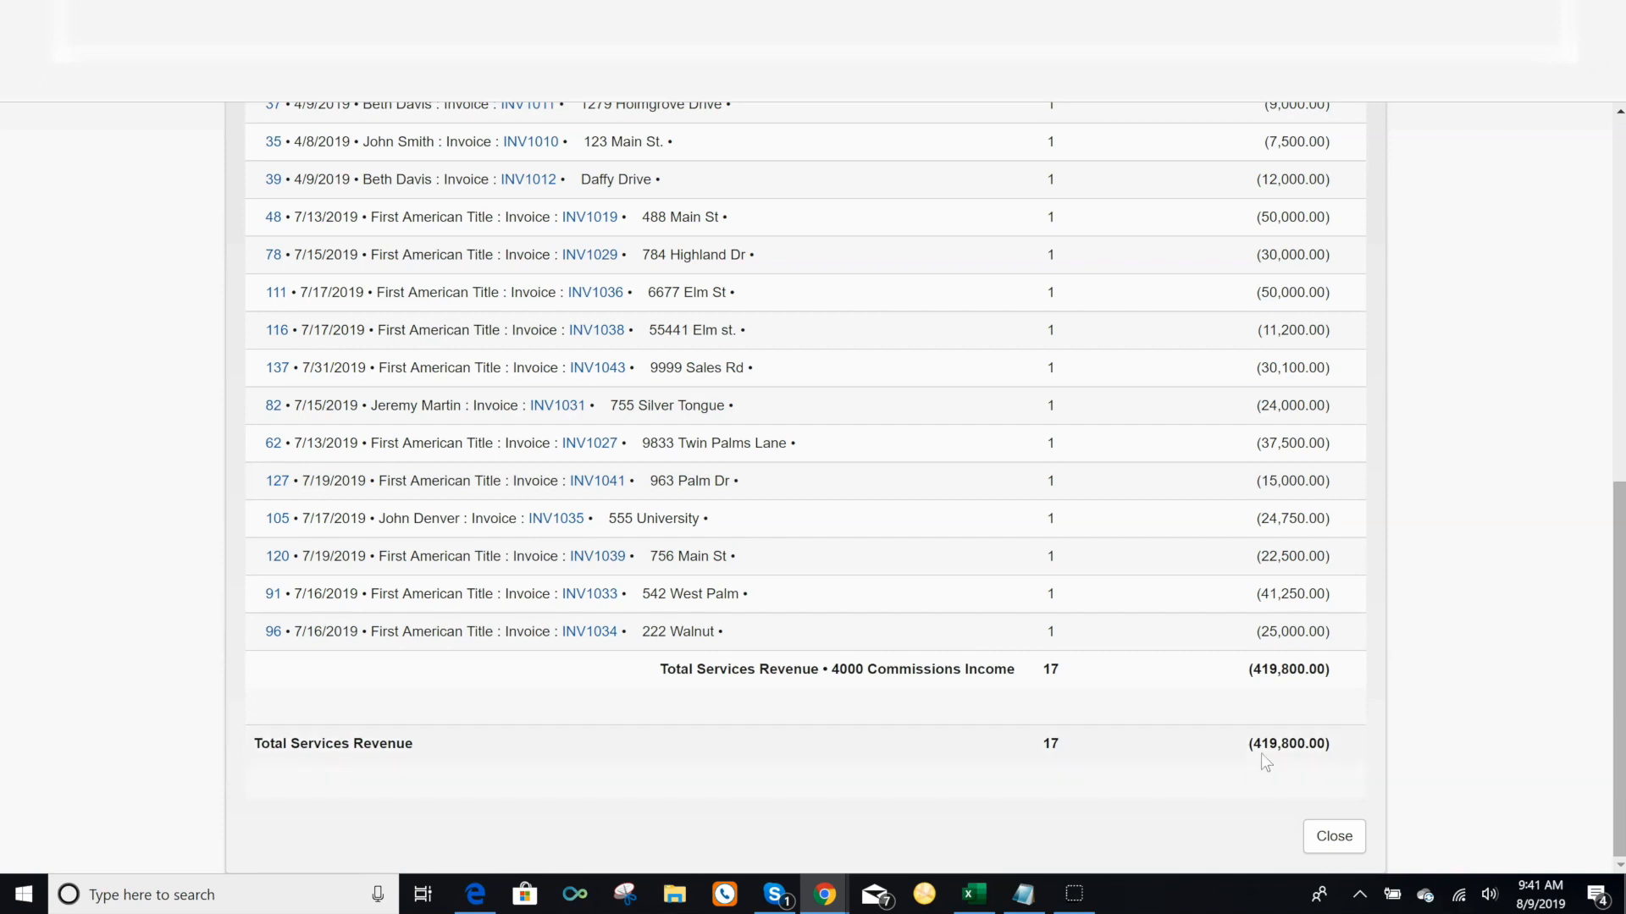
Review the Transaction Report's filter fields, including the Item/Service options, and close the report
{"action": "scroll", "coordinate": [928, 681], "scroll_direction": "up", "scroll_amount": 9}
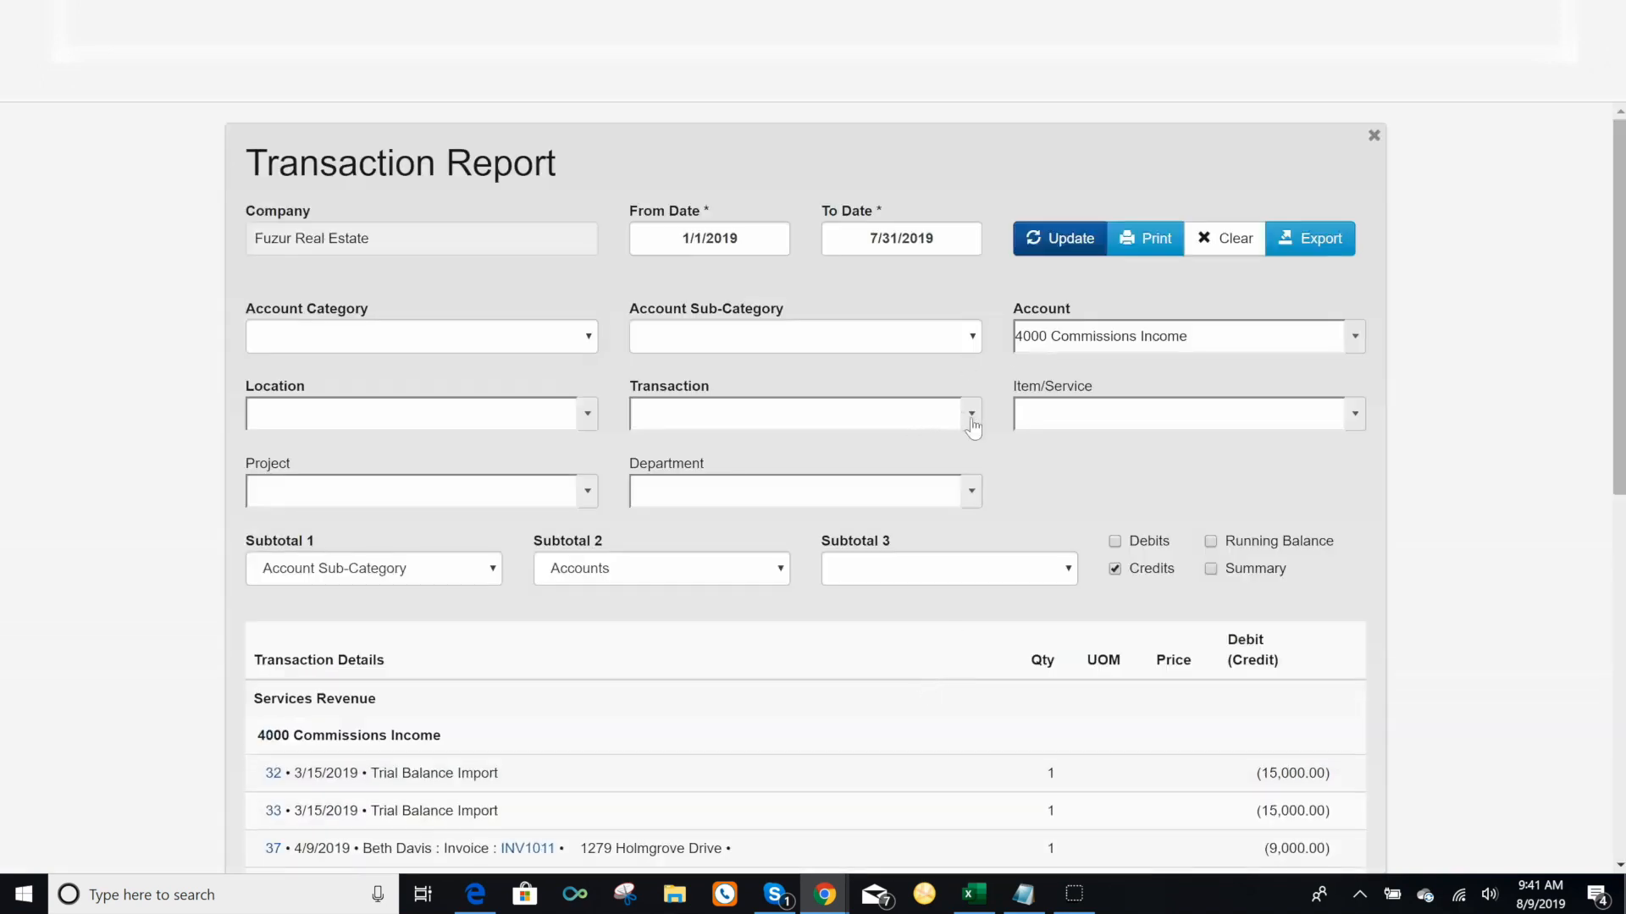
{"action": "left_click", "coordinate": [1354, 413]}
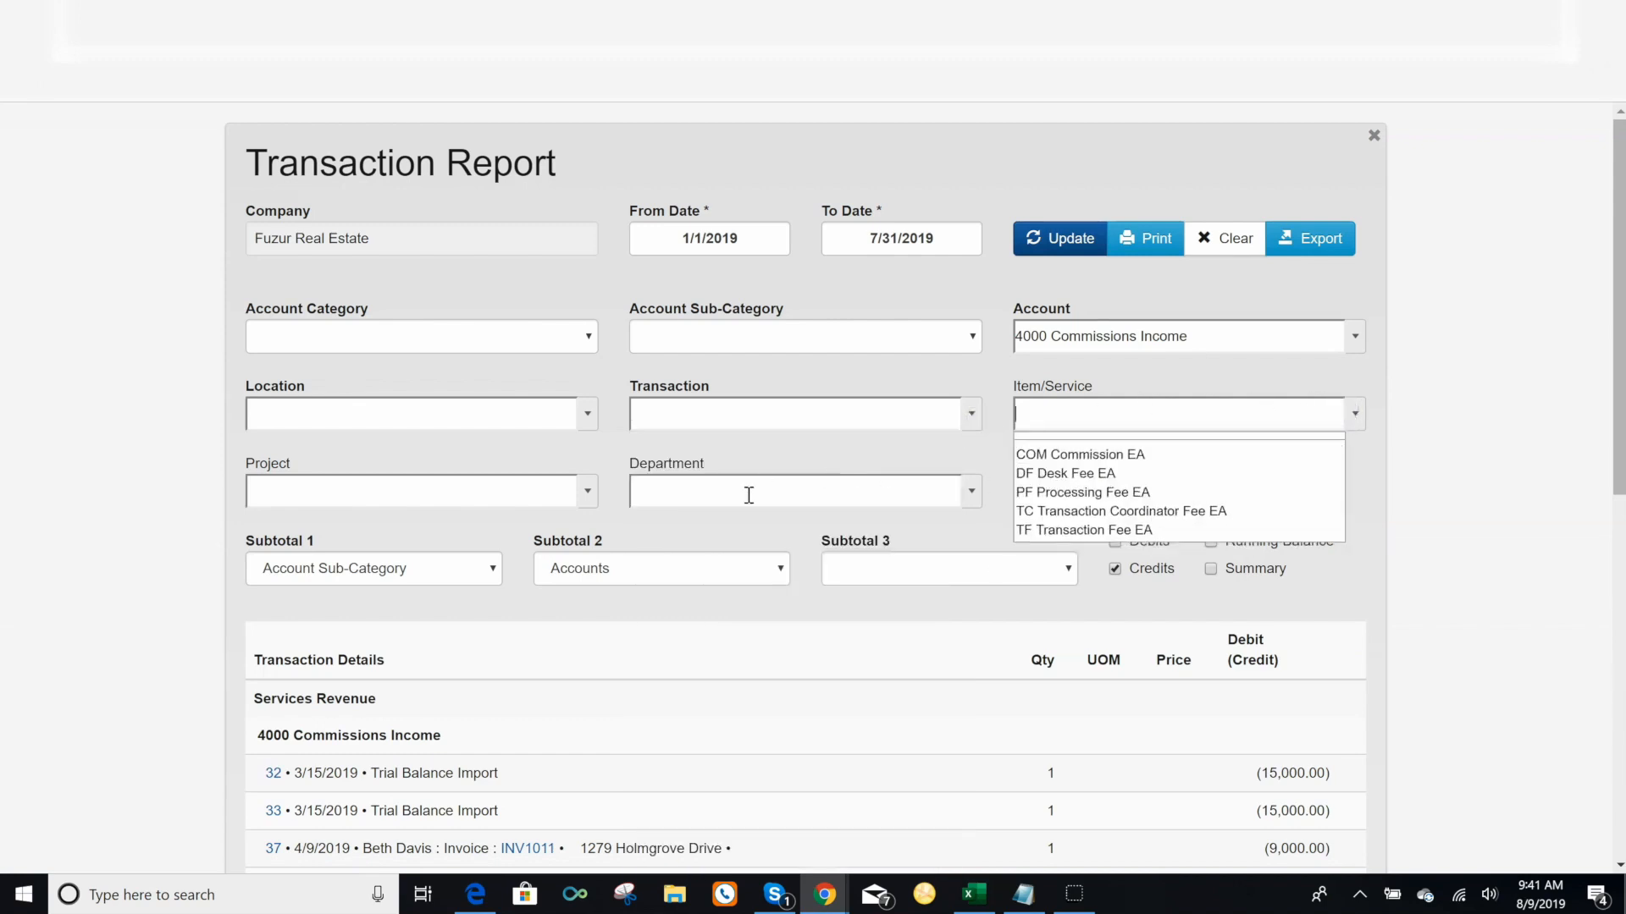
{"action": "left_click", "coordinate": [719, 528]}
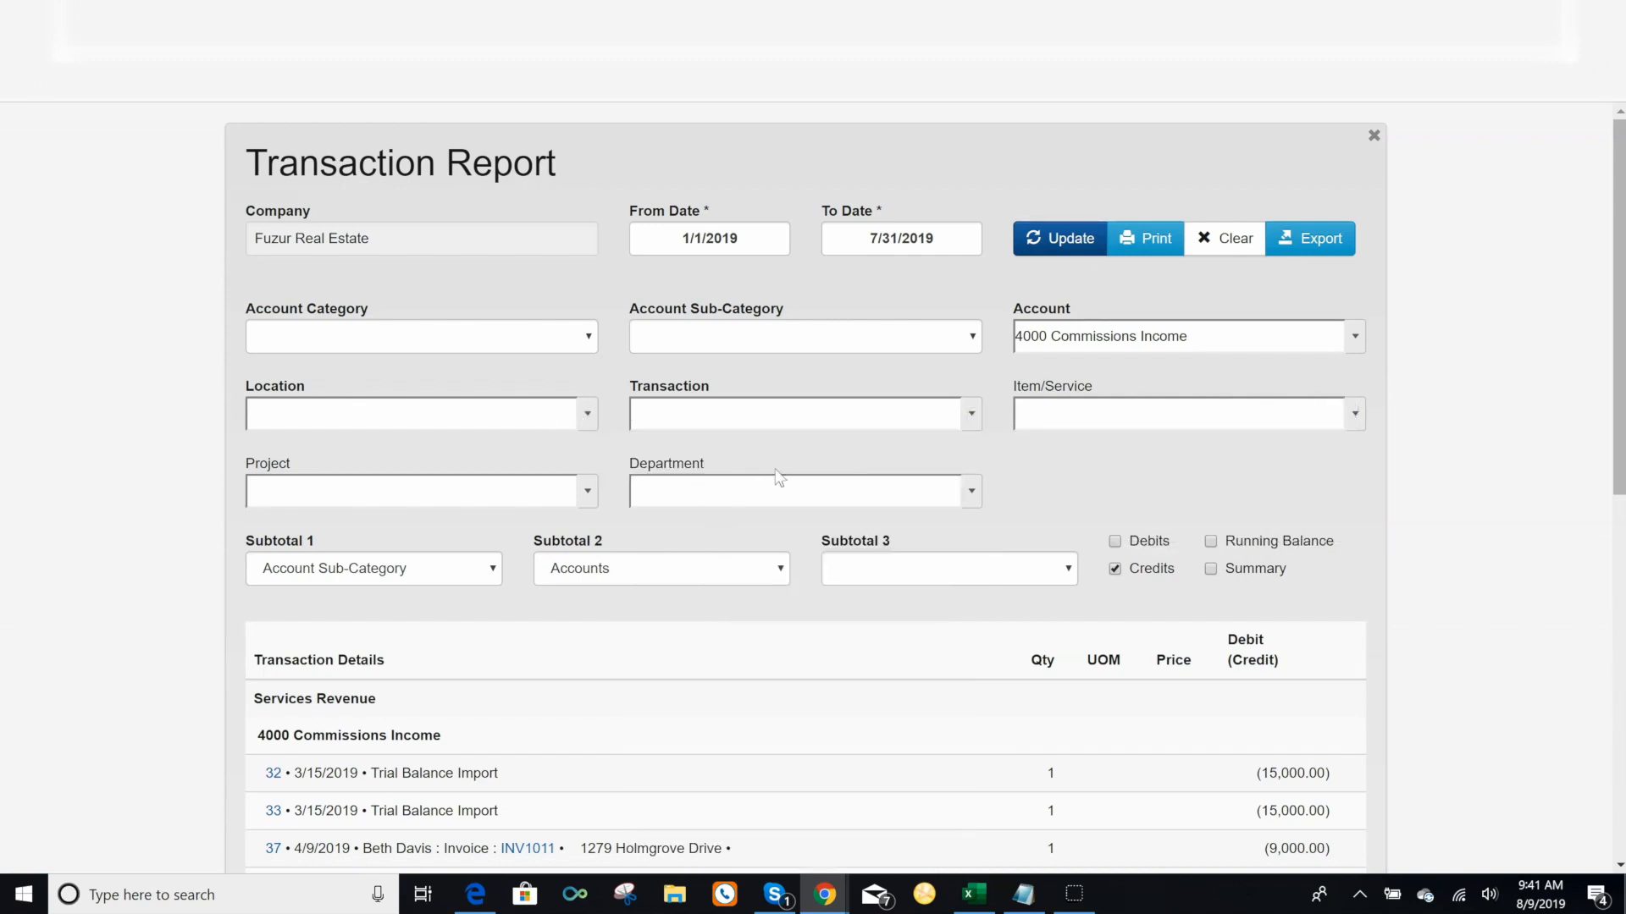
{"action": "left_click", "coordinate": [1373, 136]}
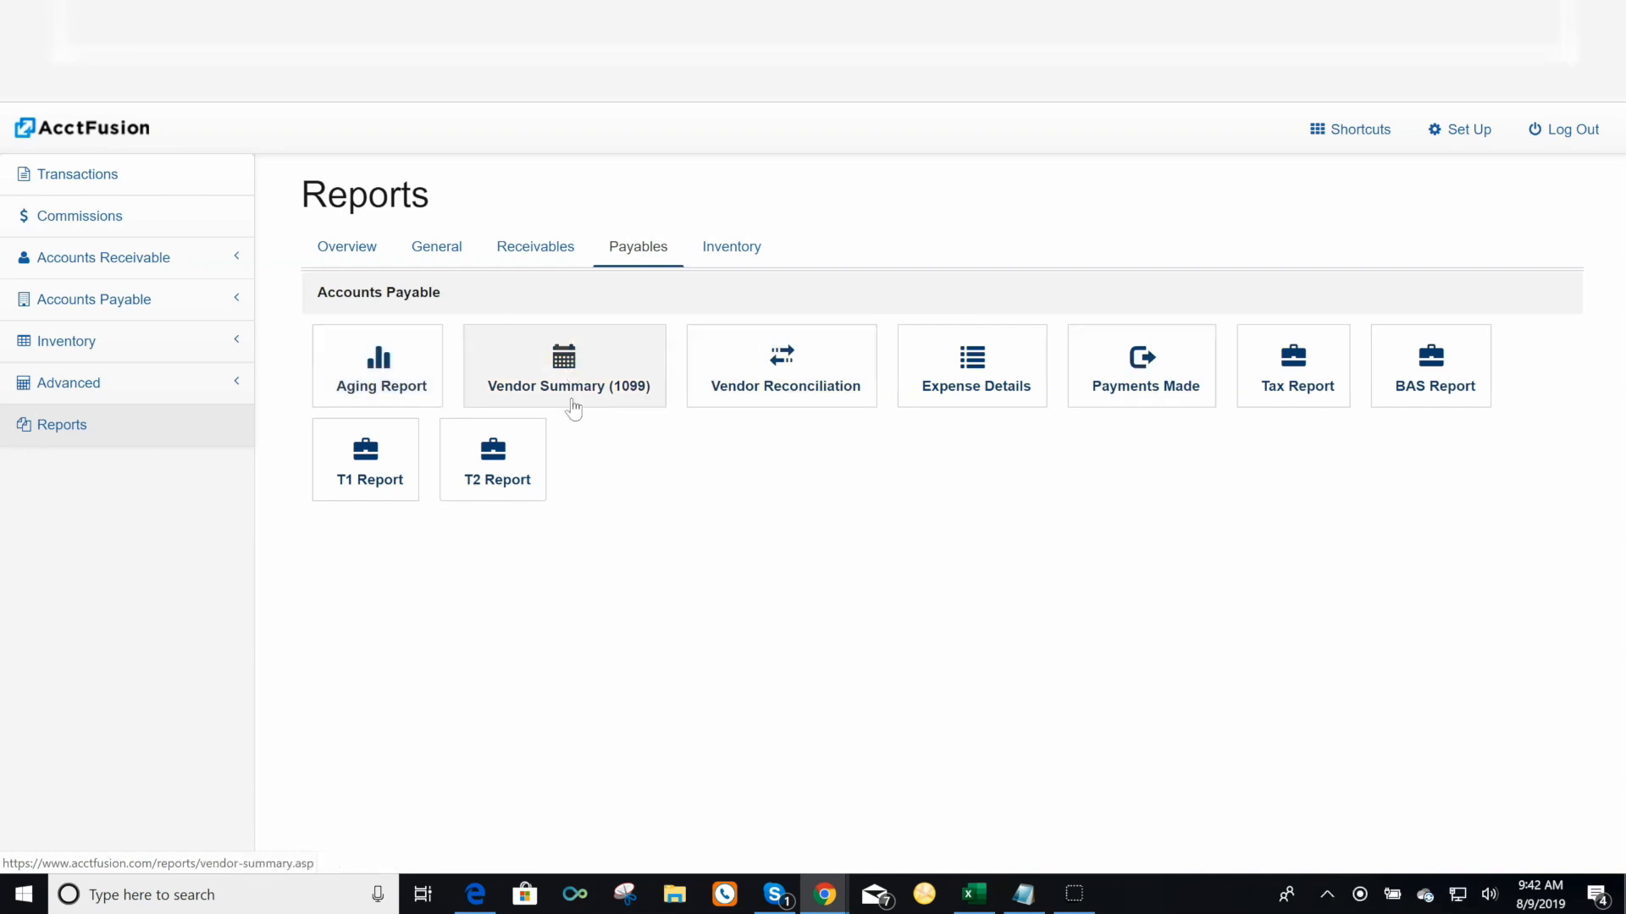
Open the Vendor Summary (1099) report, review the vendor totals, and generate the MISC 1099 for the first listed vendor
{"action": "left_click", "coordinate": [554, 387]}
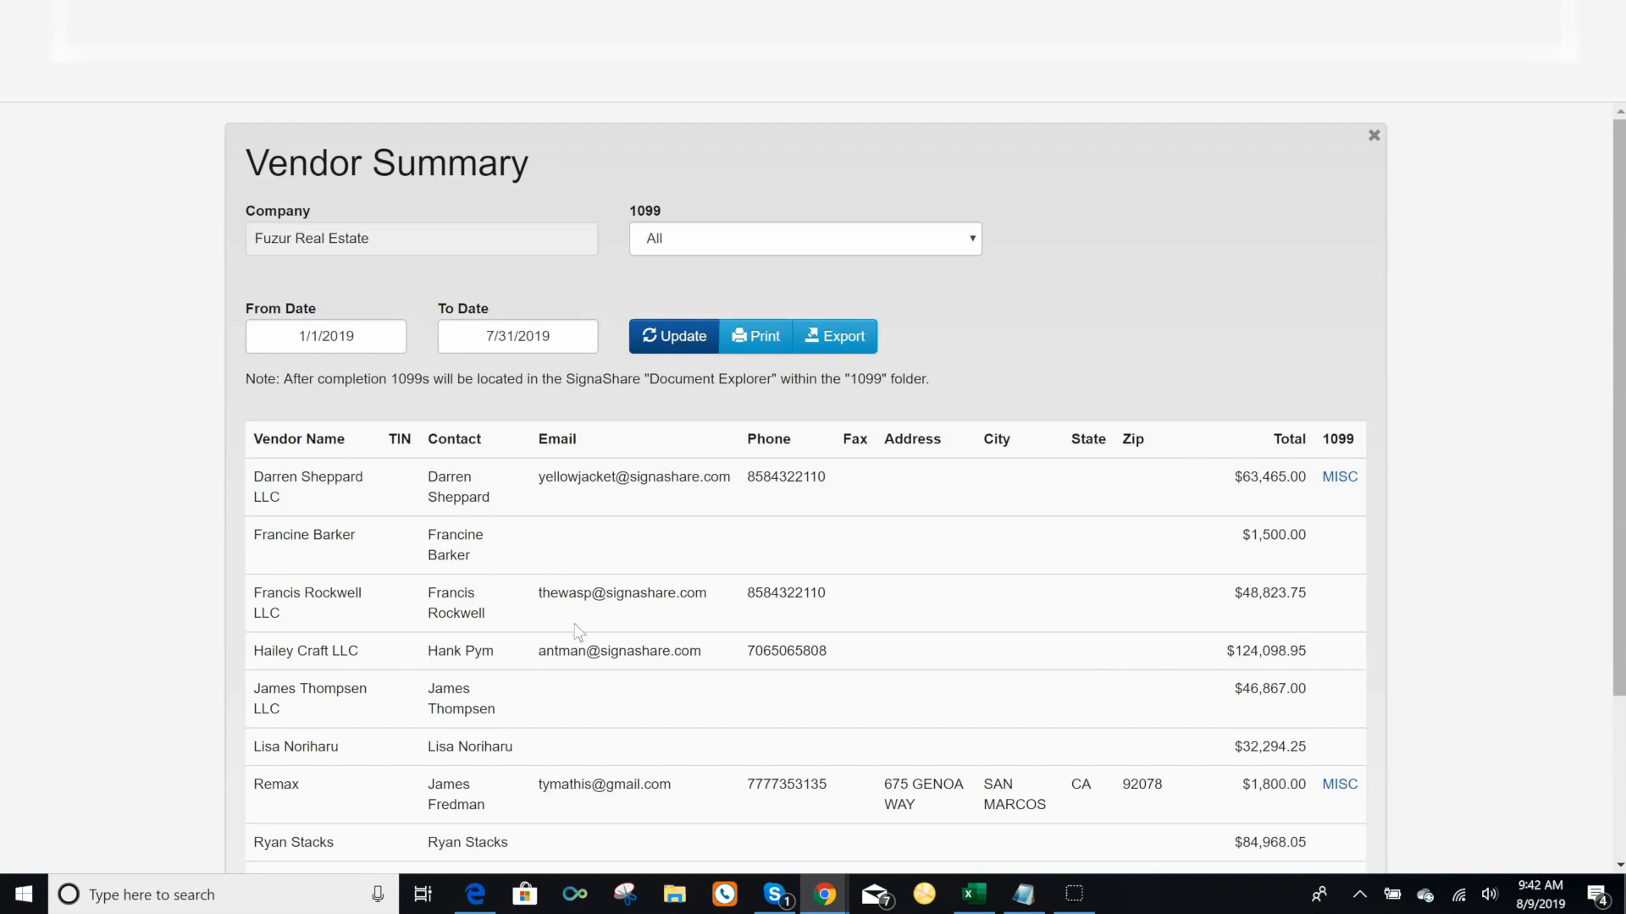
{"action": "scroll", "coordinate": [990, 635], "scroll_direction": "down", "scroll_amount": 3}
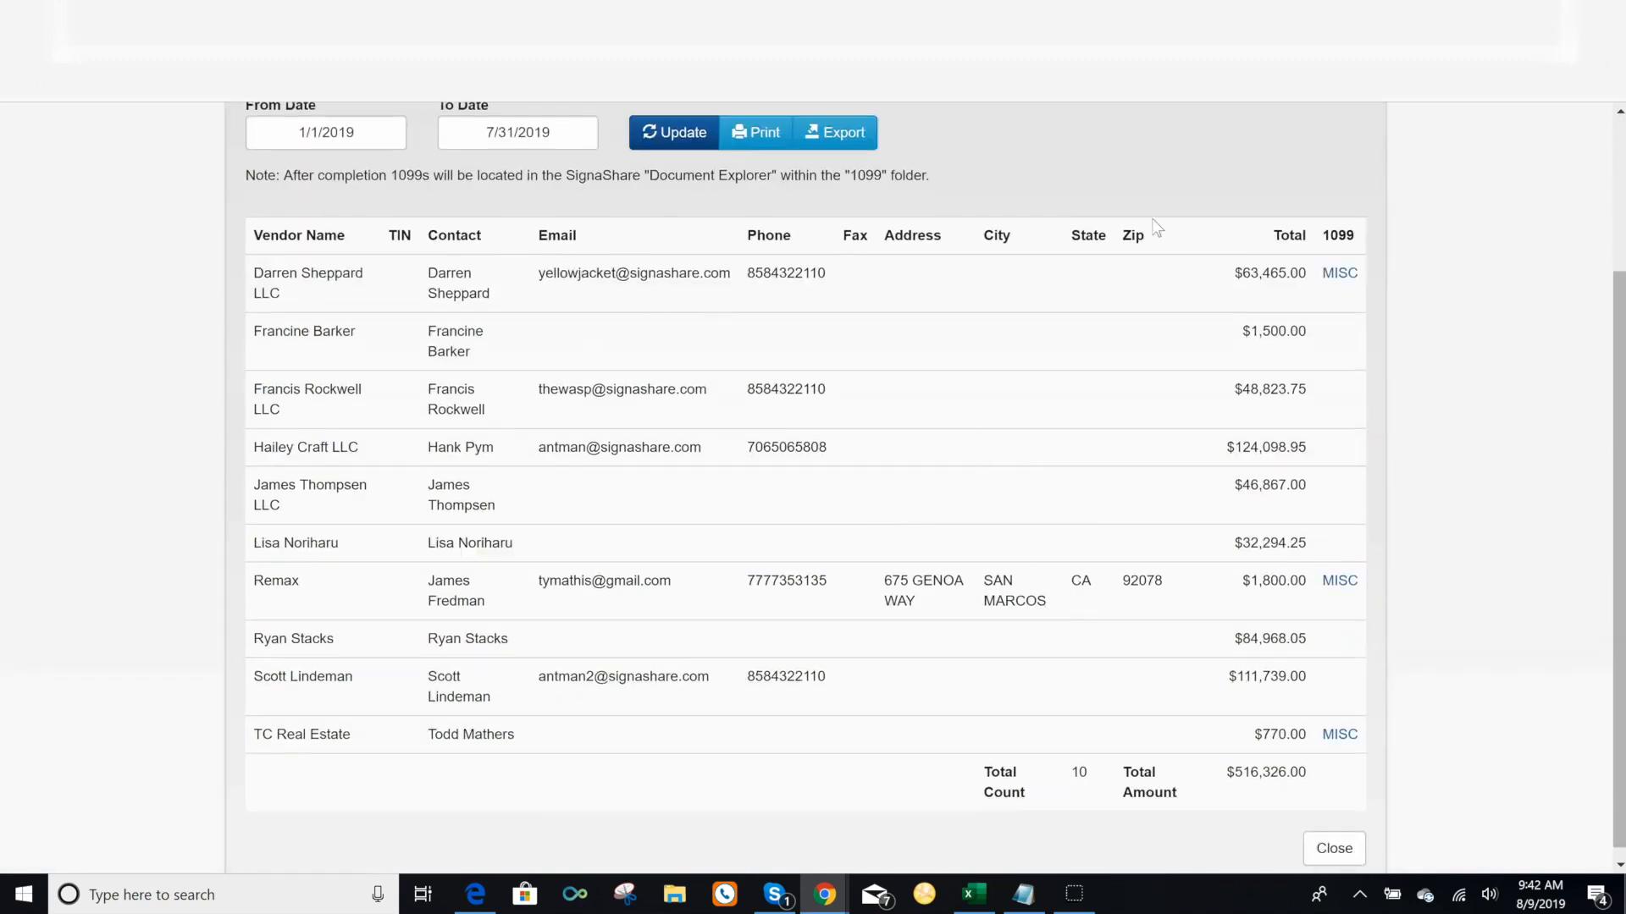
{"action": "left_click", "coordinate": [1339, 275]}
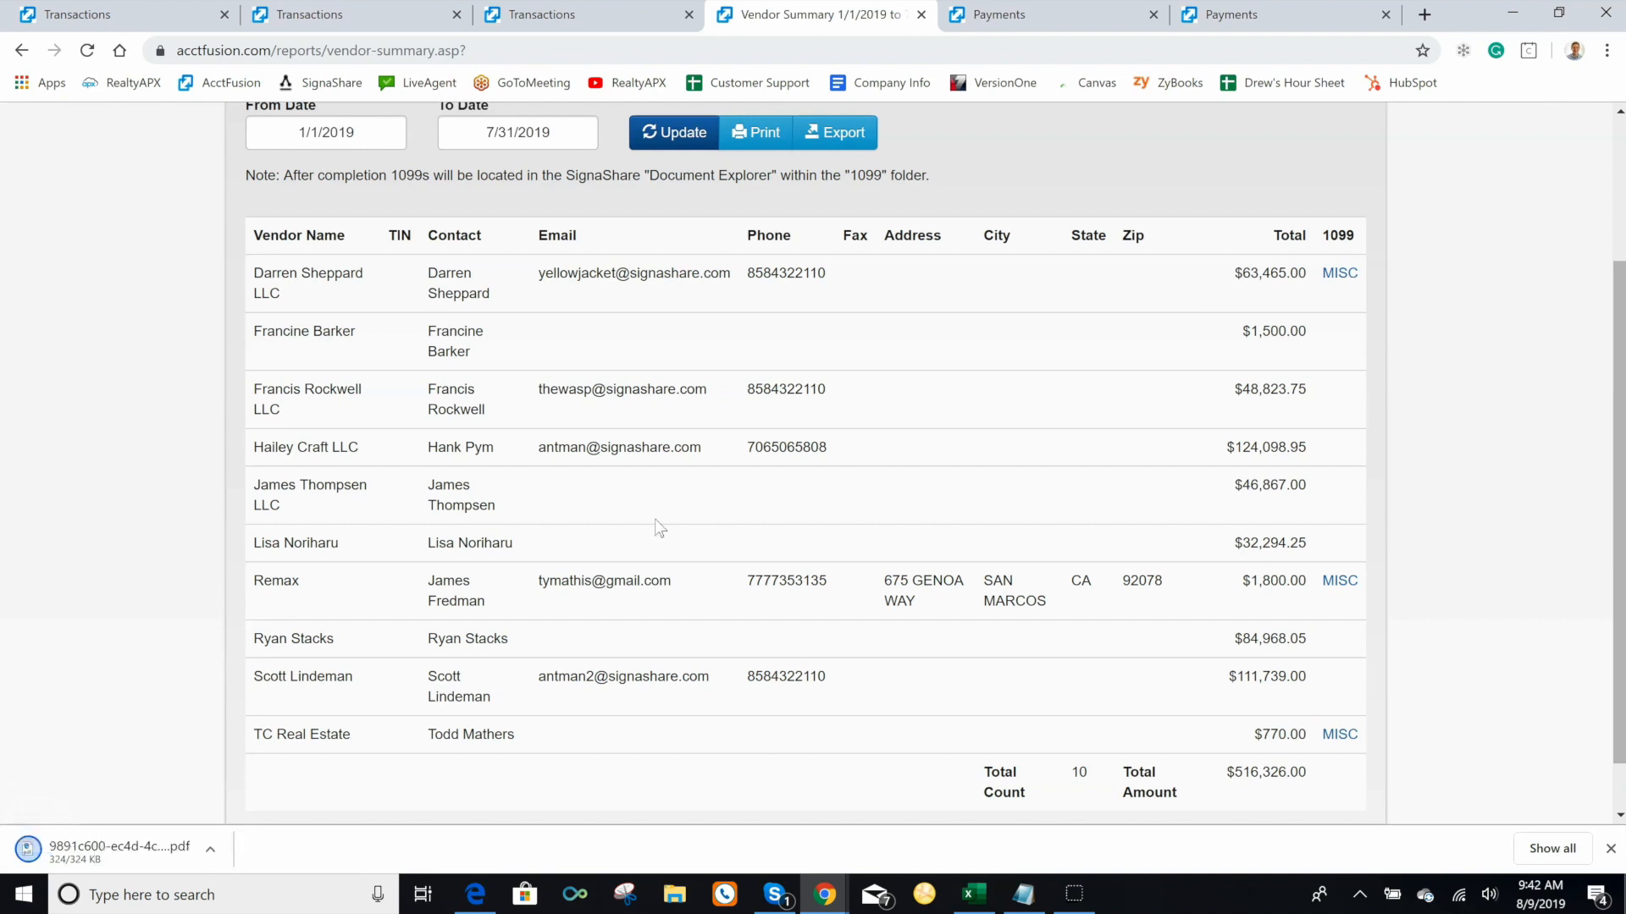
Open the downloaded 1099-MISC PDF and examine the filled-in payer, recipient and other income fields on Copy A
{"action": "left_click", "coordinate": [56, 854]}
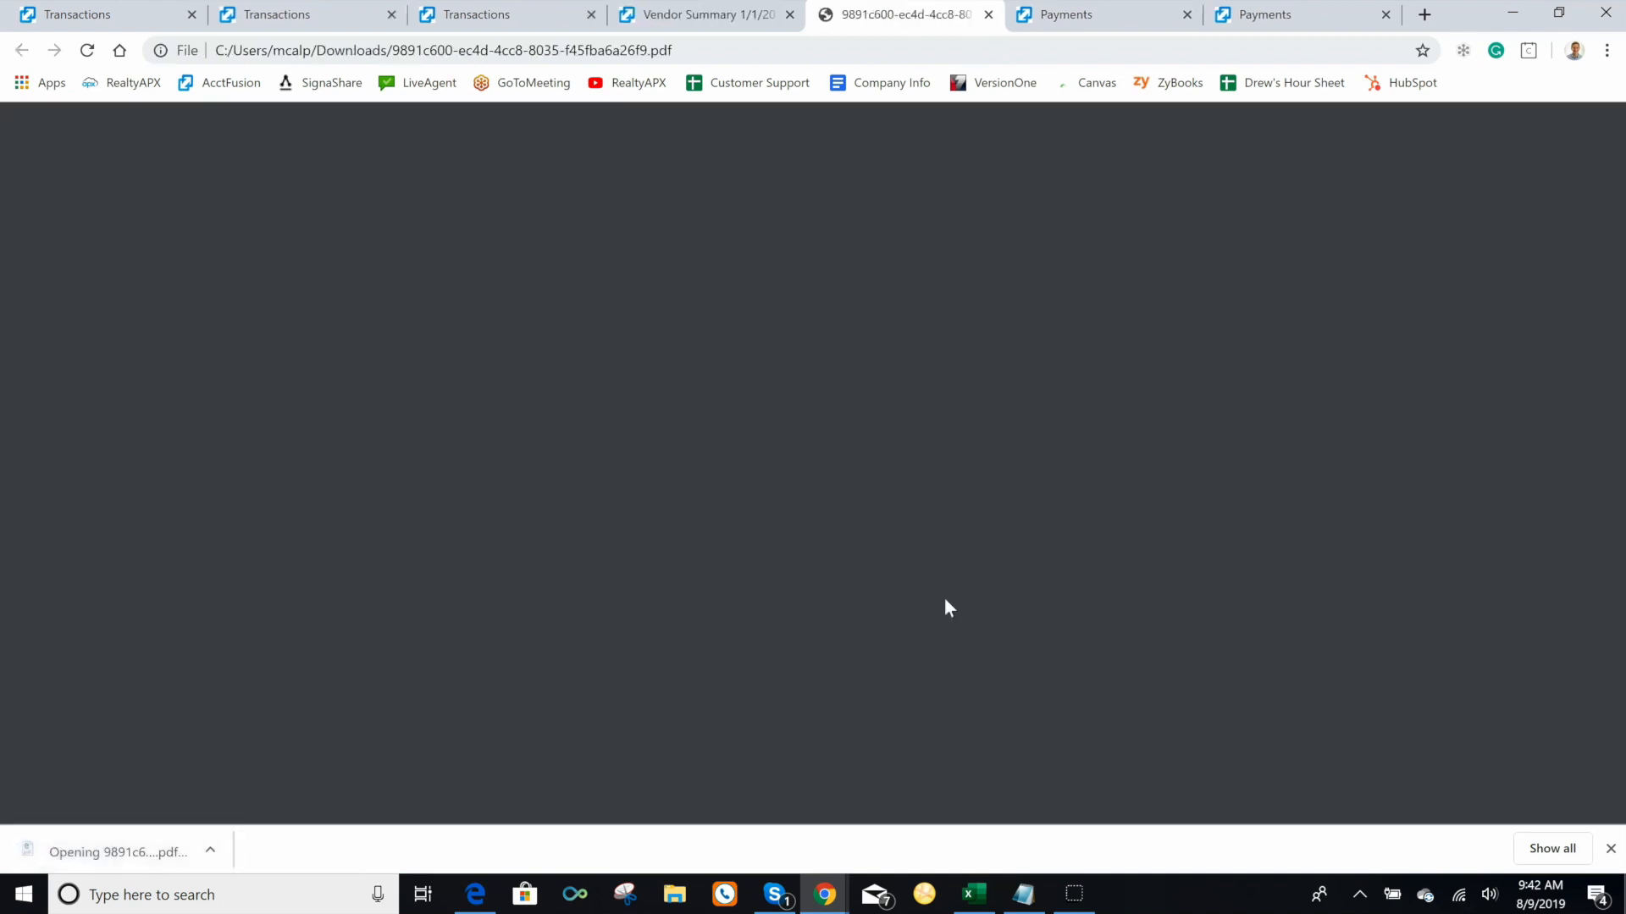
{"action": "scroll", "coordinate": [1018, 536], "scroll_direction": "down", "scroll_amount": 10}
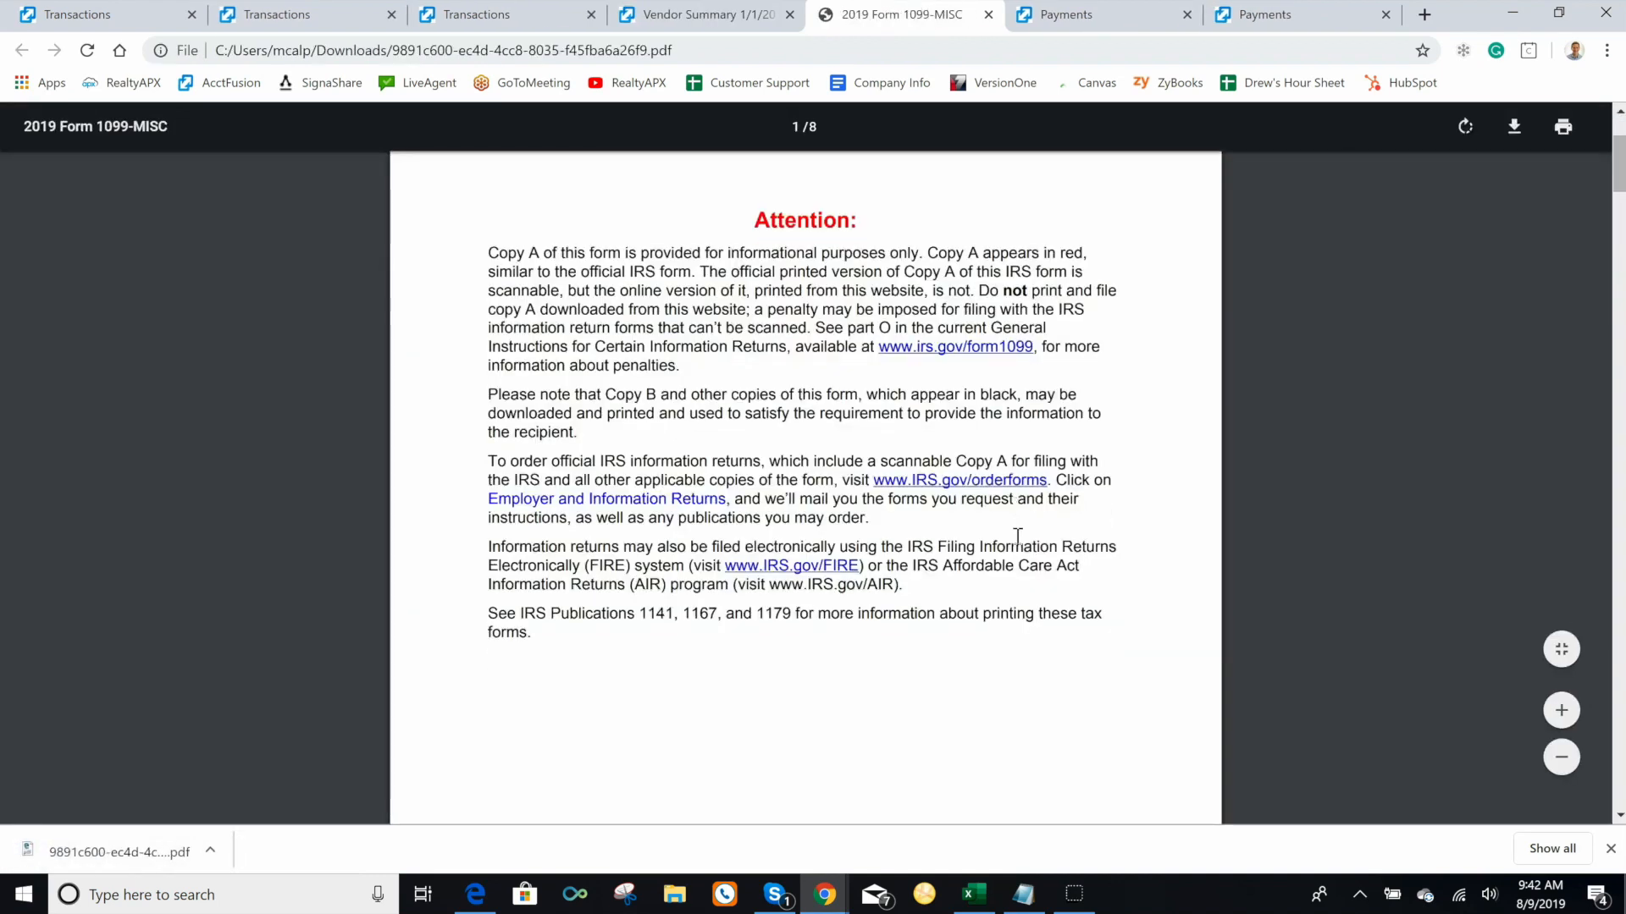
{"action": "scroll", "coordinate": [1018, 536], "scroll_direction": "down", "scroll_amount": 7}
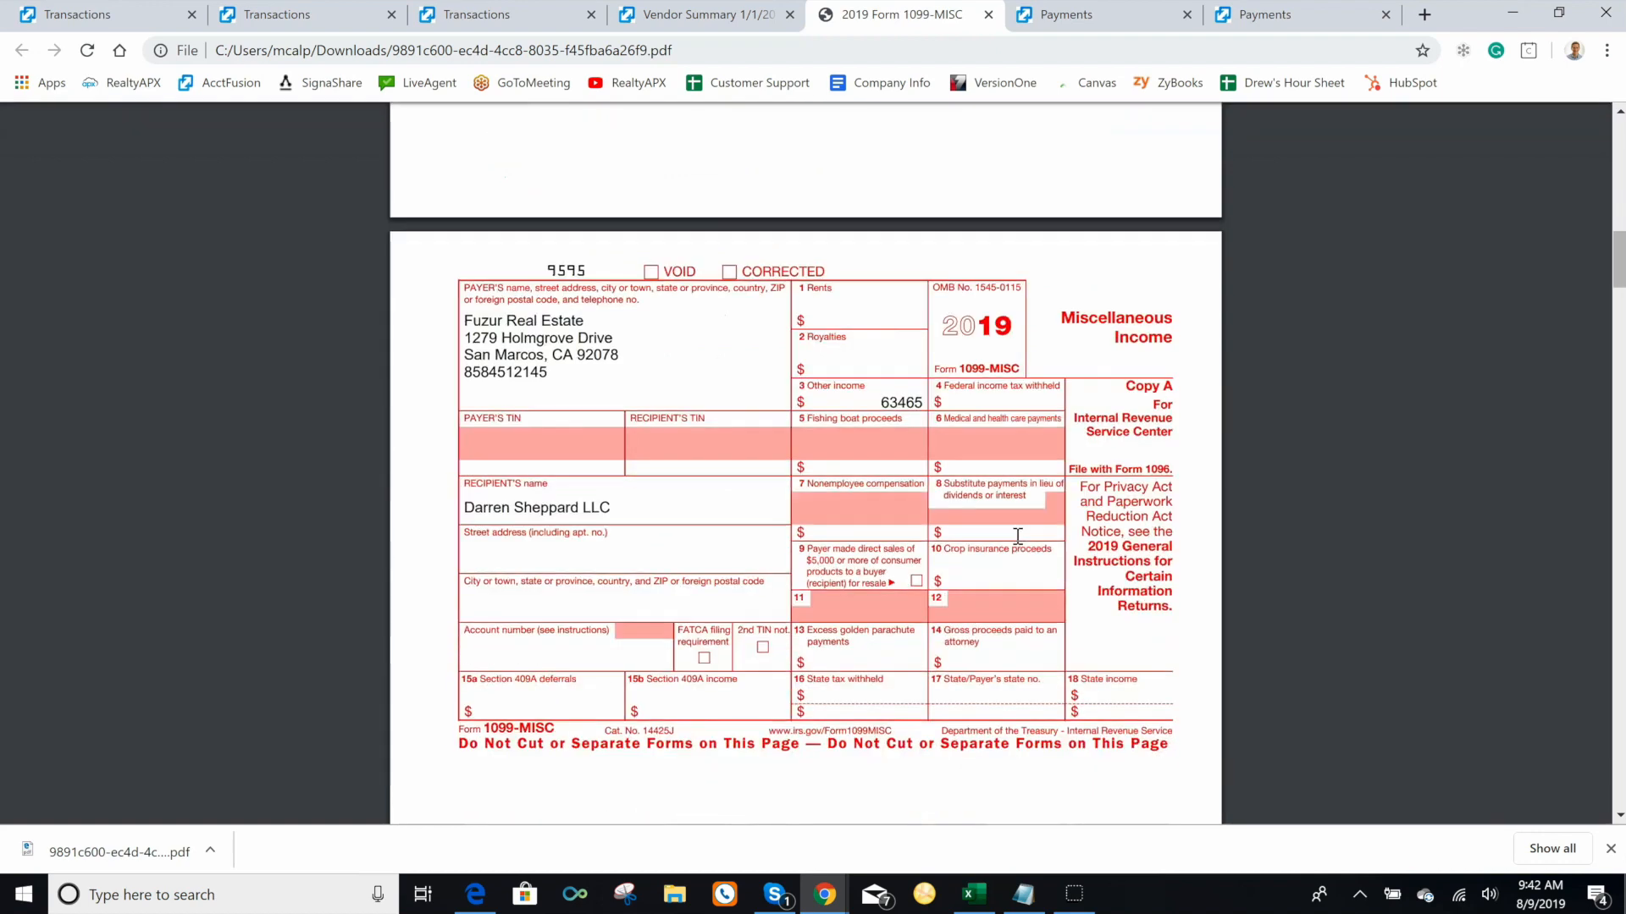
{"action": "scroll", "coordinate": [1016, 537], "scroll_direction": "up", "scroll_amount": 4}
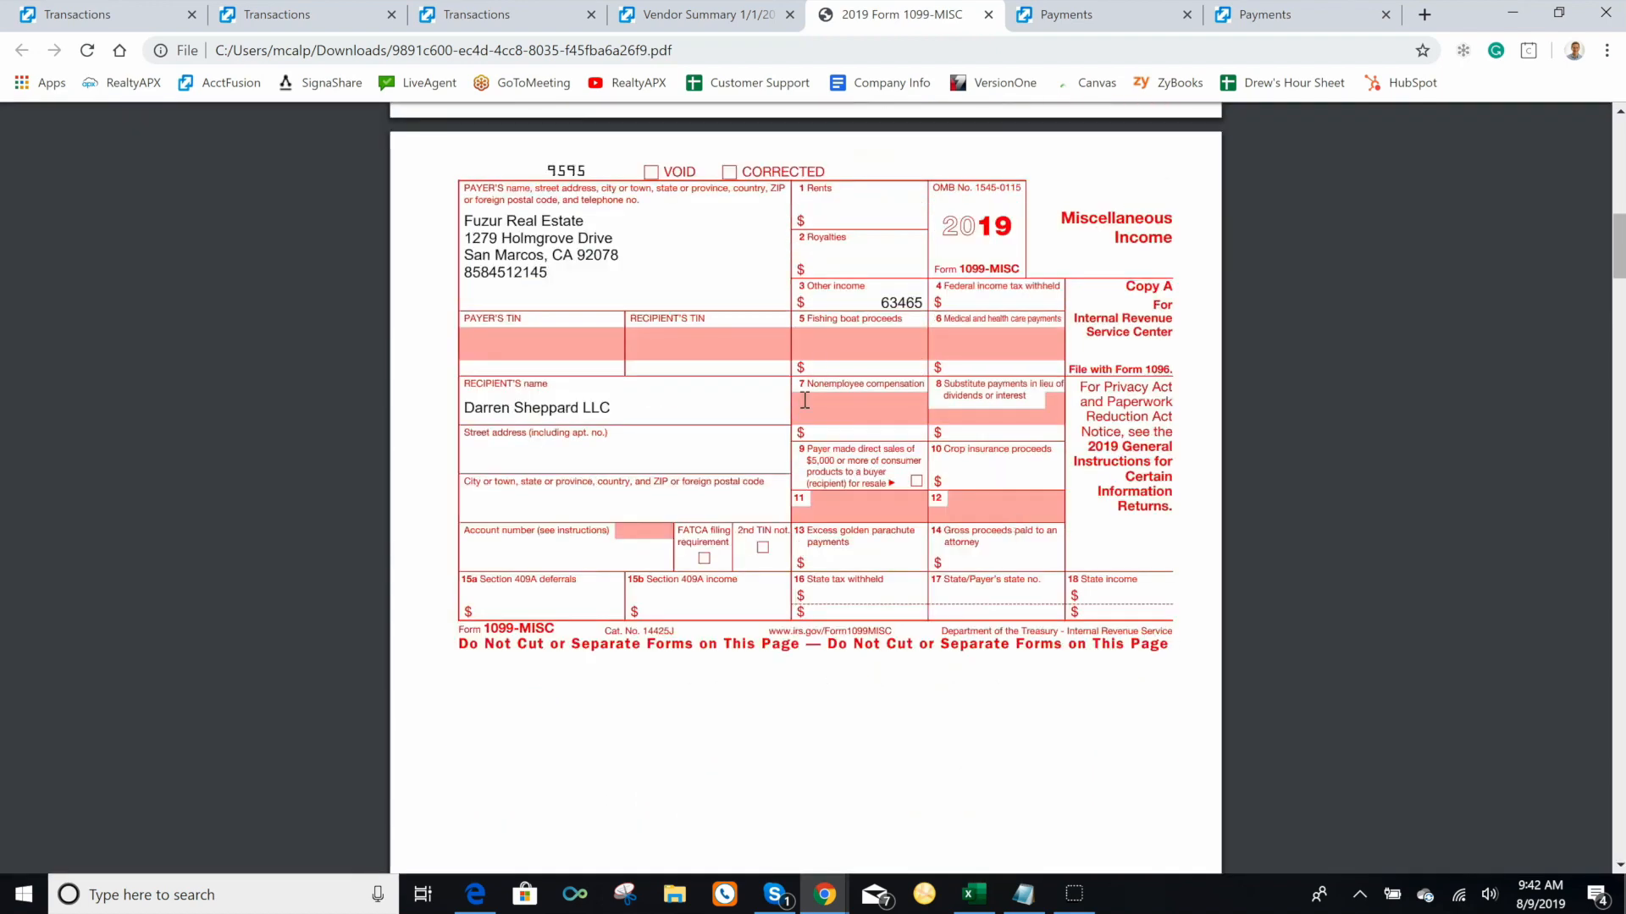
From AcctFusion's vendor payments, view the eCheck for payment 1006 in SignaShare and return to the AcctFusion dashboard
{"action": "left_click", "coordinate": [696, 19]}
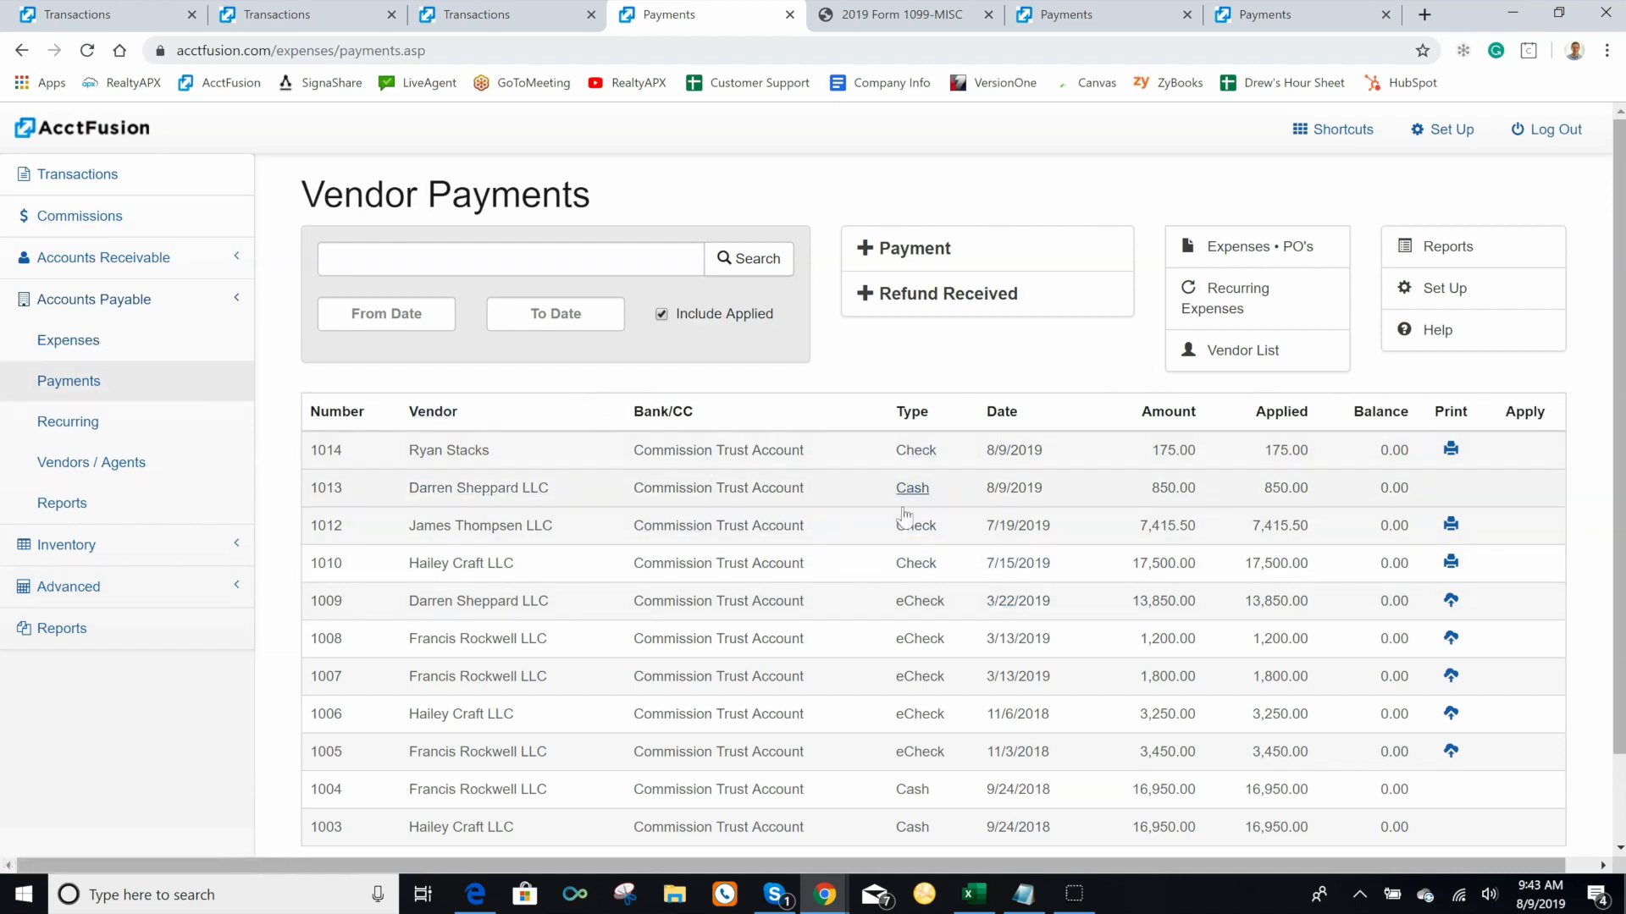
{"action": "left_click", "coordinate": [1452, 601]}
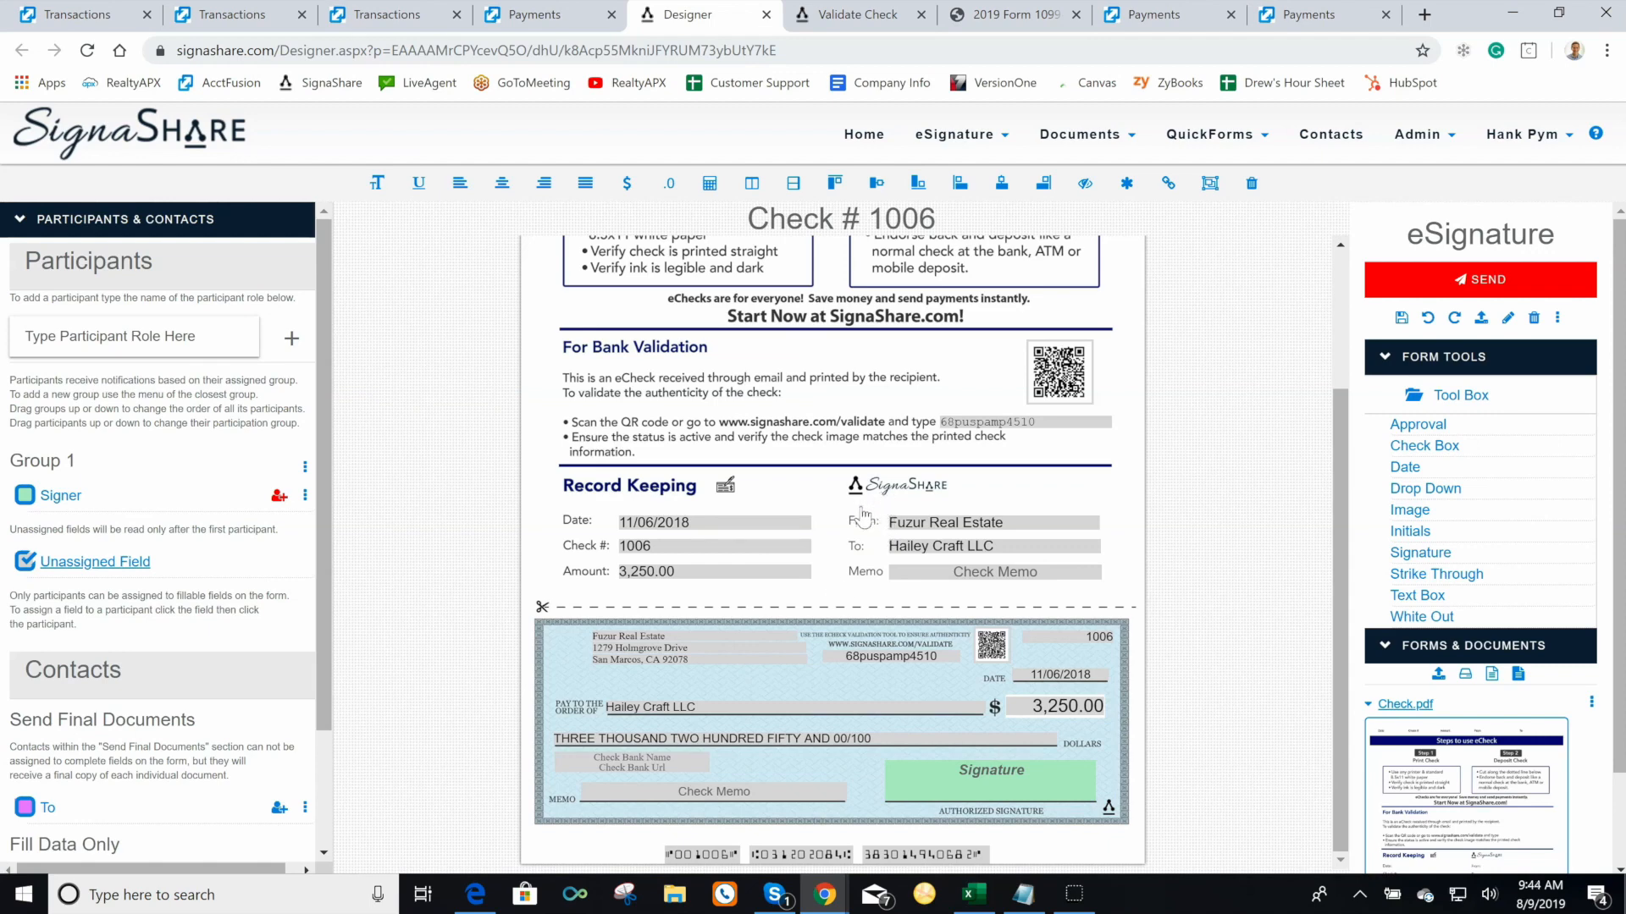
{"action": "left_click", "coordinate": [563, 15]}
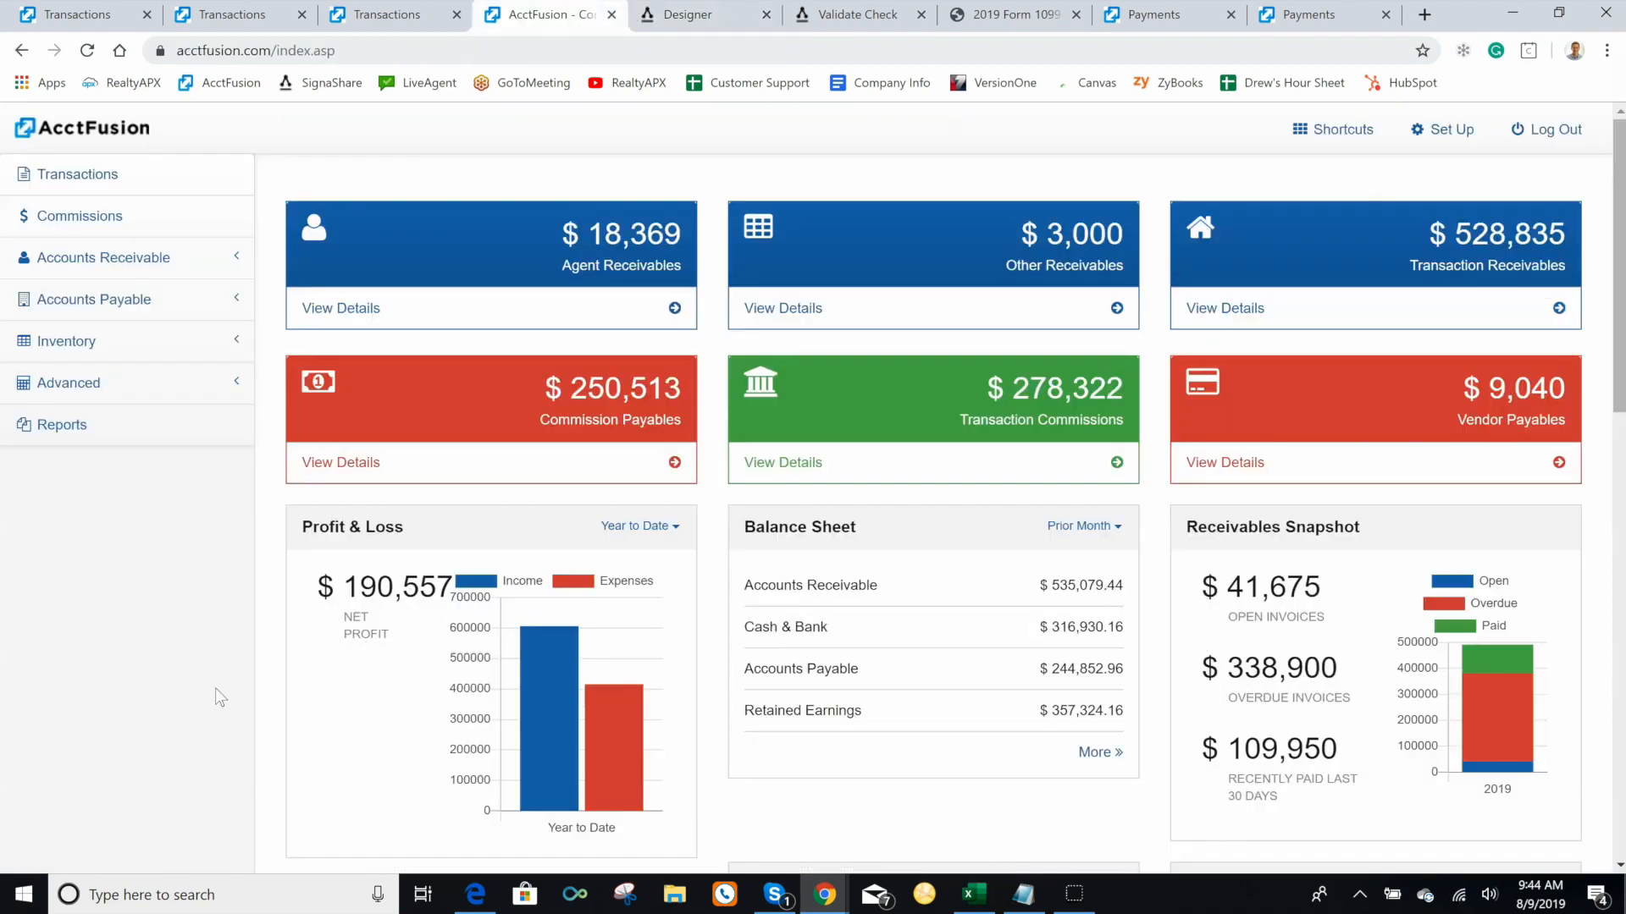